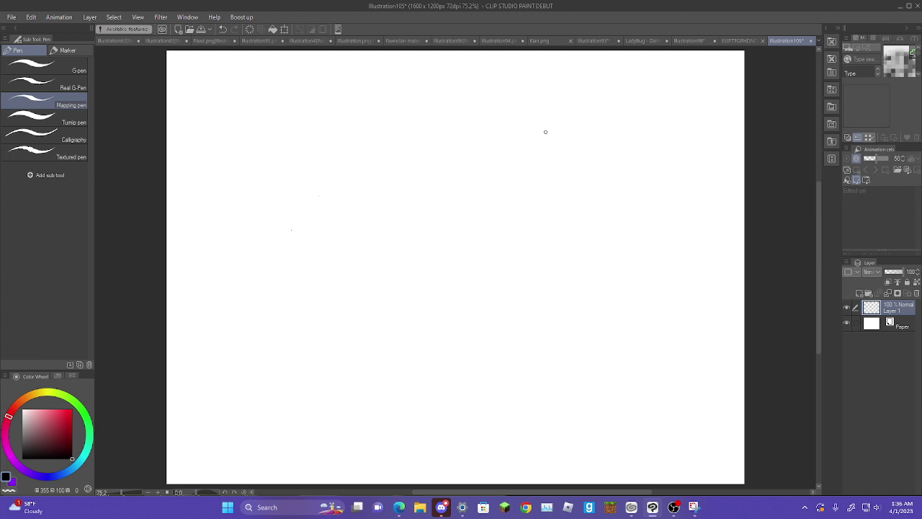
- Try drawing a large freehand circle in the canvas's upper-left area with the Mapping pen, and undo it
mouse_move(338, 131)
left_mouse_down()
mouse_move(243, 238)
mouse_move(221, 230)
mouse_move(220, 199)
mouse_move(305, 82)
mouse_move(215, 211)
left_mouse_up()
left_click(223, 29)
left_click(222, 29)
left_click(223, 29)
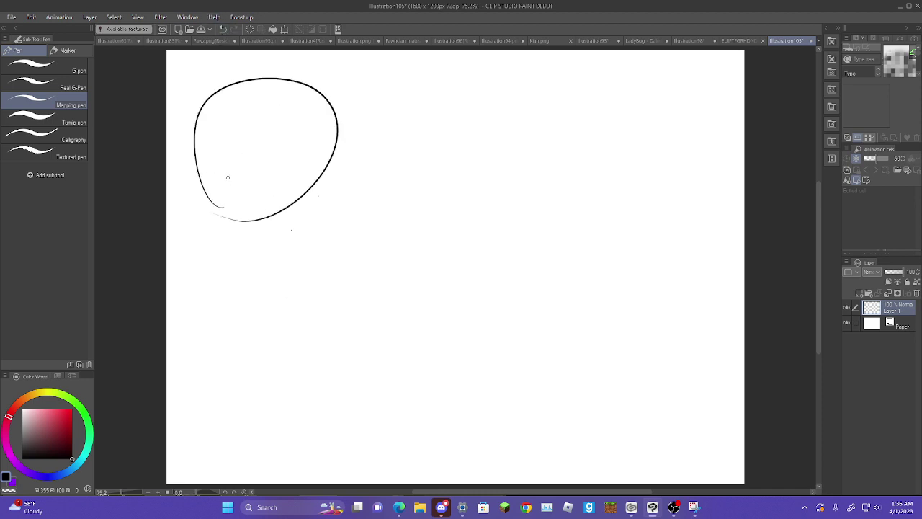
left_click(223, 29)
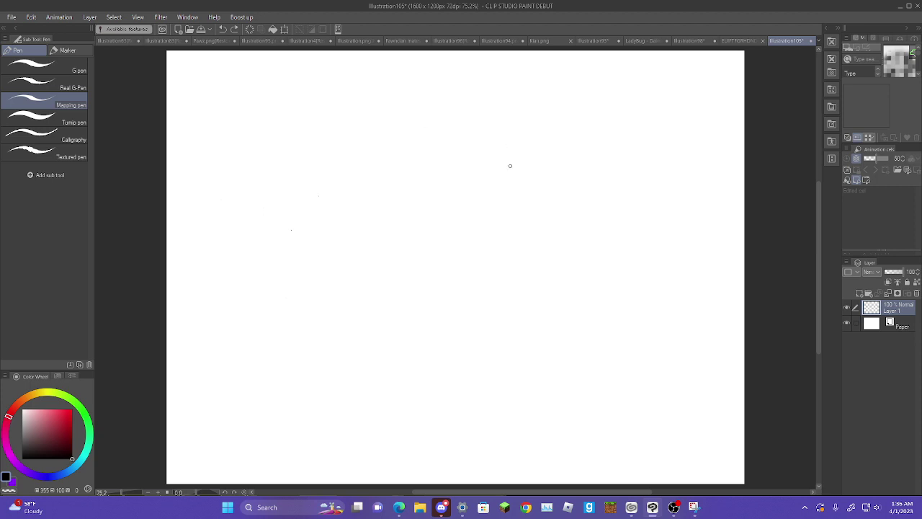
- Try another freehand circle in the canvas's upper-right area, with extra strokes at its lower-left edge, and undo it
mouse_move(488, 209)
left_mouse_down()
mouse_move(576, 91)
mouse_move(494, 227)
left_mouse_up()
left_click_drag(471, 171, 525, 226)
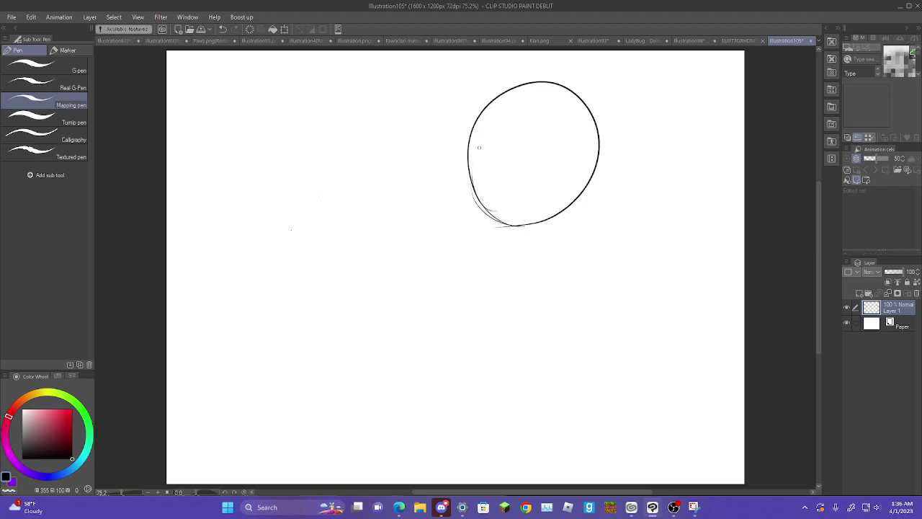
left_click(222, 29)
left_click(222, 29)
left_click(222, 29)
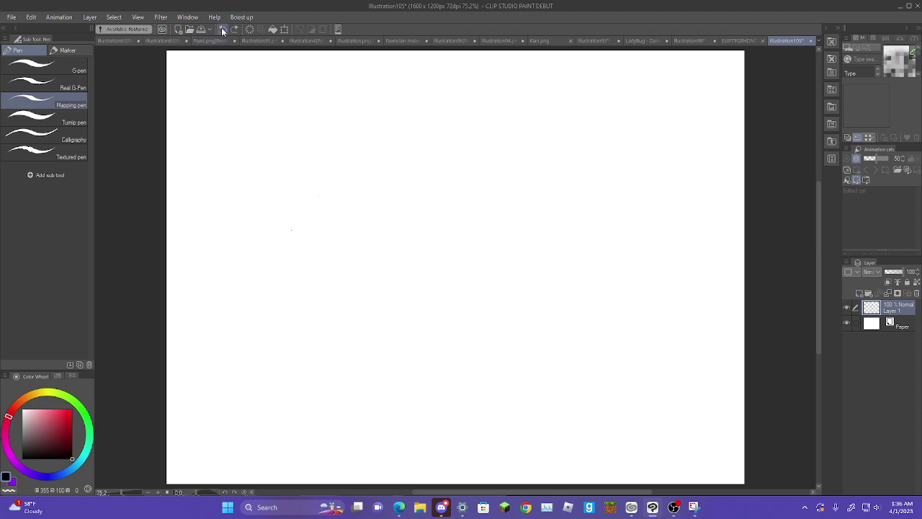
- Try a circle crossed by a near-vertical stroke with the Turnip pen, undo it and return to the Mapping pen
left_click(70, 119)
mouse_move(223, 216)
left_mouse_down()
mouse_move(204, 189)
mouse_move(225, 215)
mouse_move(249, 80)
left_mouse_up()
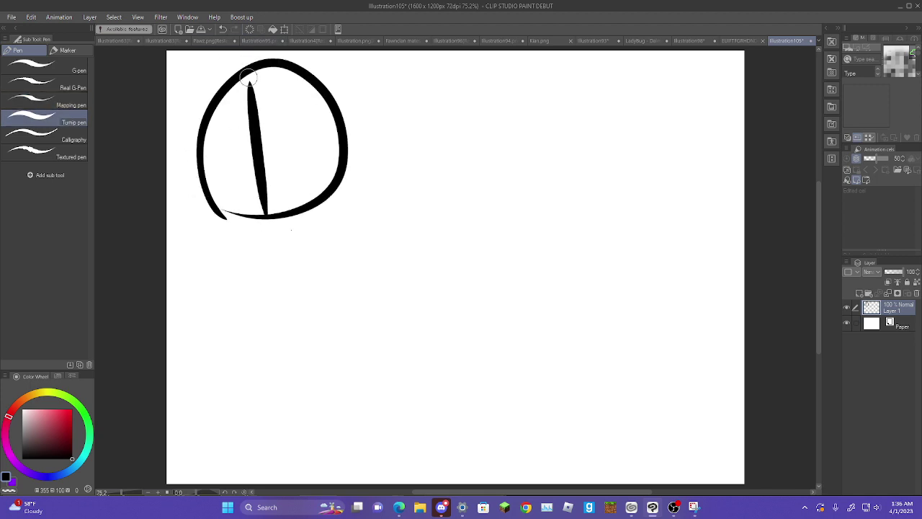
left_click(223, 29)
left_click(223, 29)
left_click(70, 105)
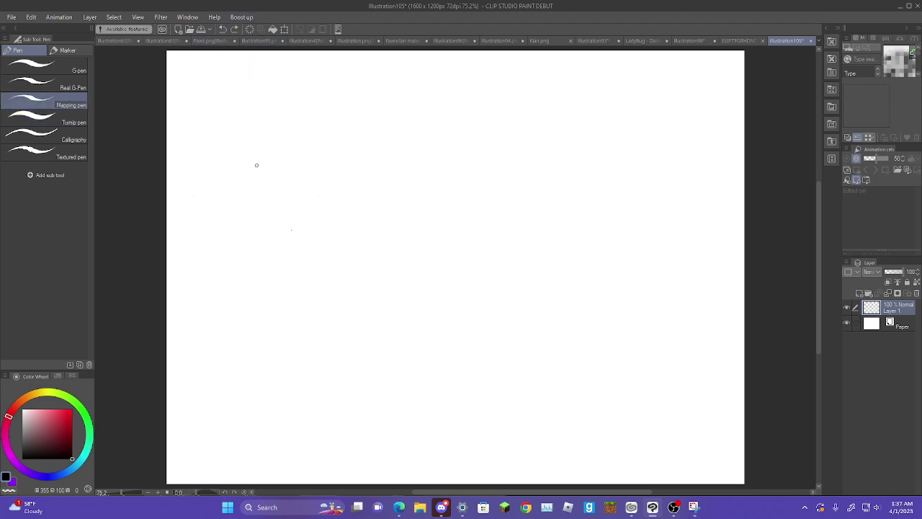
mouse_move(235, 211)
left_mouse_down()
mouse_move(208, 149)
mouse_move(223, 196)
left_mouse_up()
left_click(223, 29)
- Draw a large freehand head circle in the canvas's upper-left area with the Mapping pen, closing its lower-left gap with extra strokes
scroll(383, 195, "up", 4)
key("h")
left_click_drag(383, 195, 507, 238)
scroll(507, 228, "up", 1)
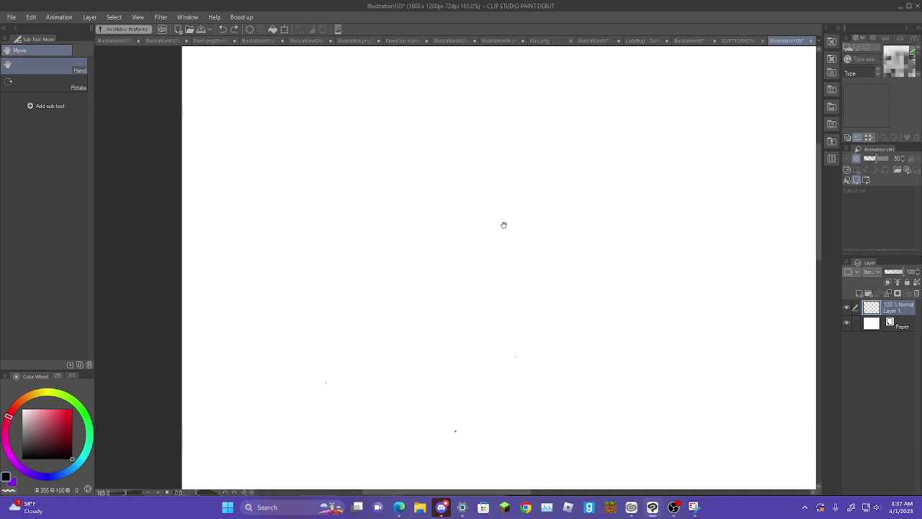
key("p")
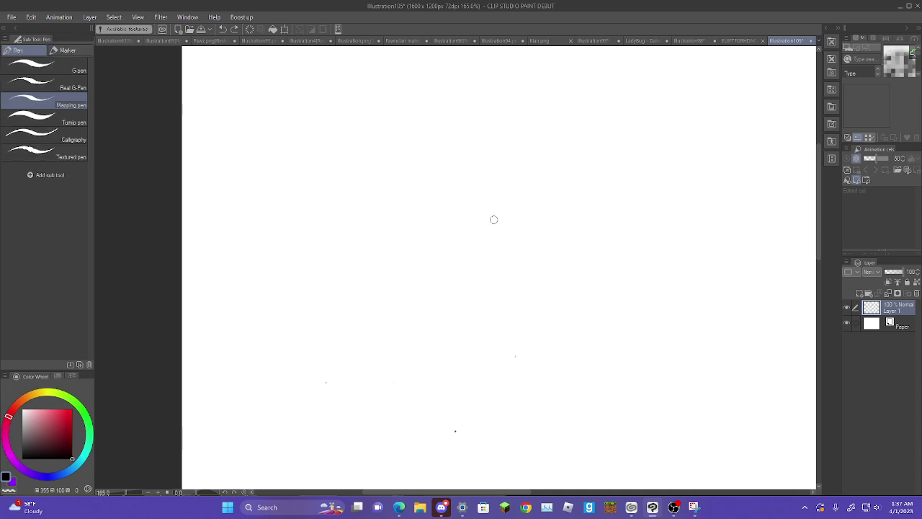
mouse_move(257, 276)
left_mouse_down()
mouse_move(584, 183)
mouse_move(290, 324)
mouse_move(579, 270)
mouse_move(314, 368)
left_mouse_up()
left_click(223, 32)
left_click_drag(261, 319, 345, 374)
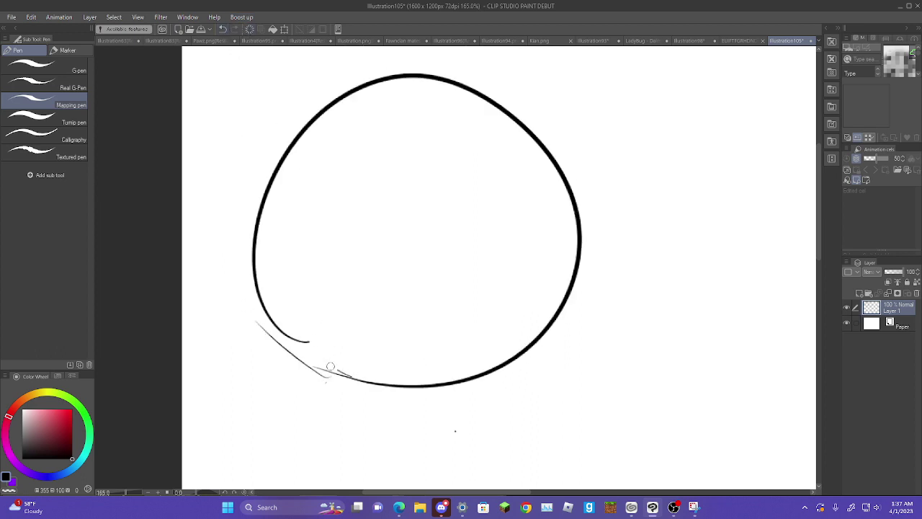
left_click_drag(268, 296, 345, 379)
left_click_drag(255, 278, 349, 381)
- Try a curved vertical guideline and a curved horizontal guideline crossing the head circle
mouse_move(430, 338)
left_mouse_down()
mouse_move(441, 385)
mouse_move(402, 69)
mouse_move(414, 402)
left_mouse_up()
left_click(222, 30)
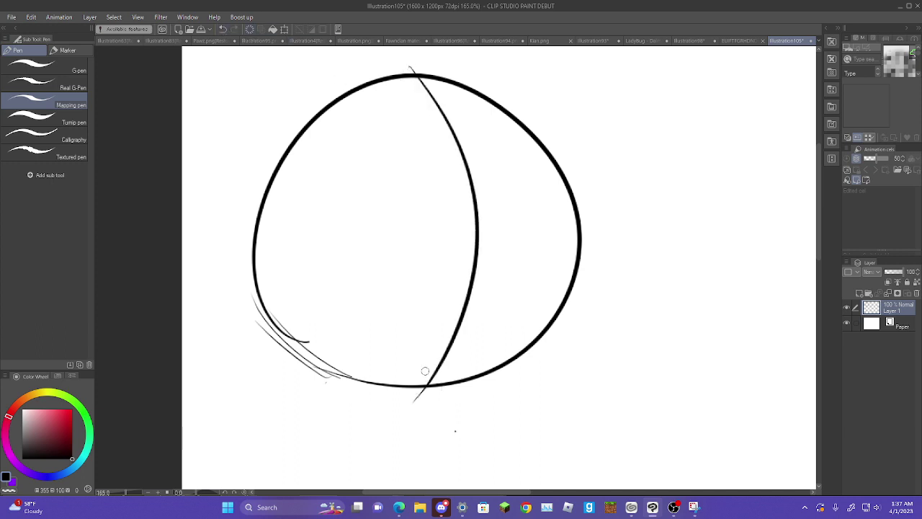
left_click_drag(235, 236, 639, 214)
- Try a tilted muzzle oval over the circle's lower right, with a V-shaped nose mark and short diagonal strokes for placement
mouse_move(355, 371)
left_mouse_down()
mouse_move(475, 213)
mouse_move(502, 378)
mouse_move(400, 350)
mouse_move(400, 382)
mouse_move(353, 325)
left_mouse_up()
mouse_move(389, 394)
left_mouse_down()
mouse_move(339, 337)
mouse_move(379, 382)
mouse_move(393, 310)
left_mouse_up()
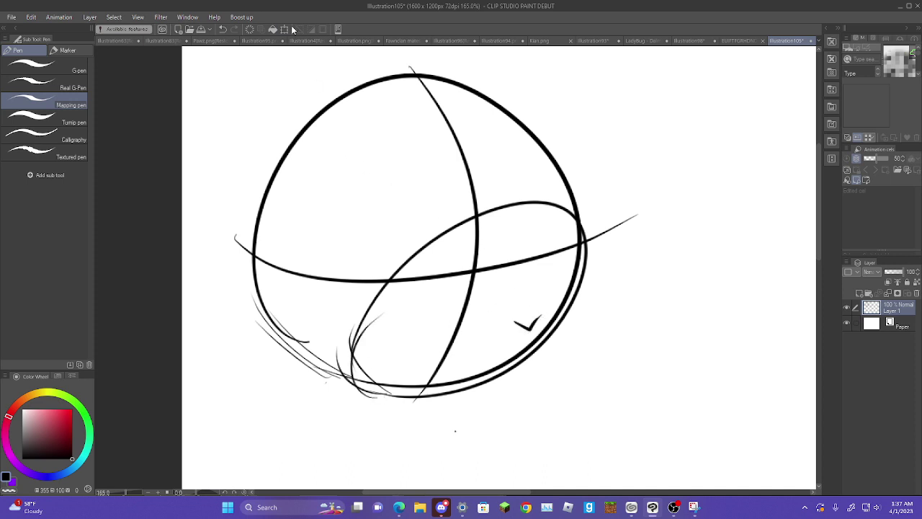
left_click(222, 29)
mouse_move(516, 318)
left_mouse_down()
mouse_move(538, 330)
mouse_move(558, 310)
left_mouse_up()
left_click_drag(532, 209, 565, 185)
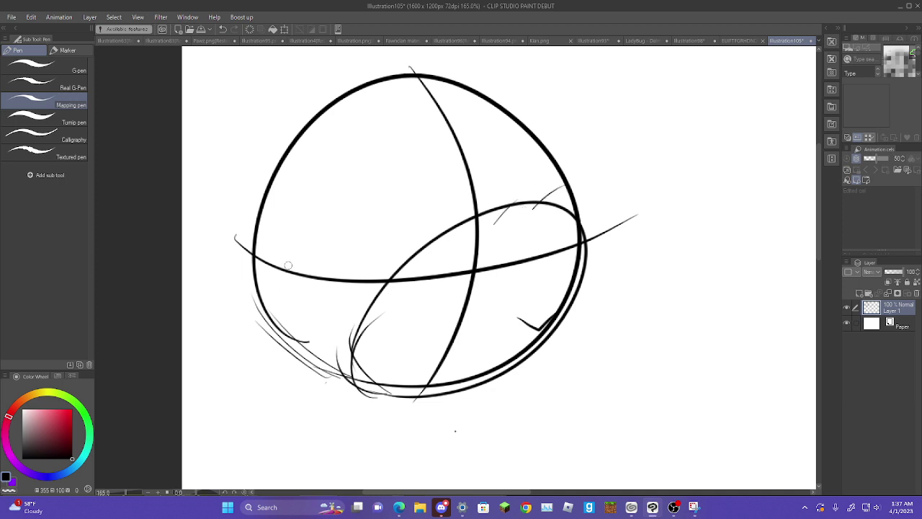
left_click_drag(302, 263, 352, 231)
left_click_drag(371, 272, 422, 233)
- Undo the muzzle oval, the nose mark and the short diagonal strokes, keeping the two curved guidelines
left_click(223, 29)
left_click(222, 29)
left_click(222, 30)
left_click(223, 29)
left_click(223, 29)
left_click(223, 30)
left_click(222, 29)
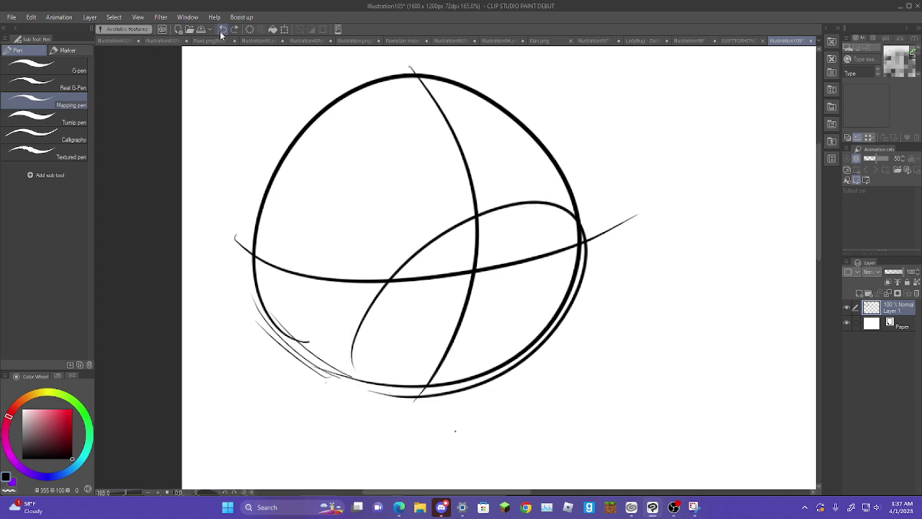
left_click(222, 29)
left_click(223, 30)
left_click(234, 30)
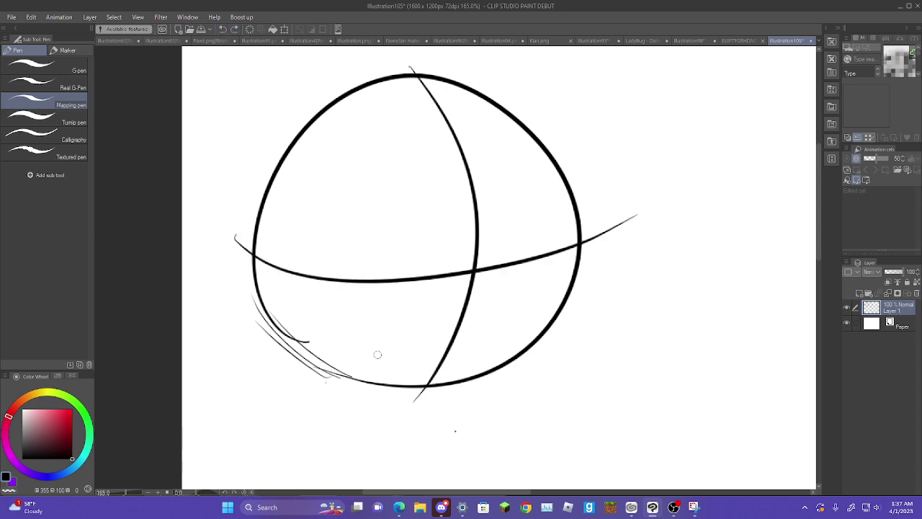
- Undo the curved guidelines and try one more vertical stroke down the circle's middle
mouse_move(364, 371)
left_mouse_down()
mouse_move(570, 245)
mouse_move(331, 382)
left_mouse_up()
left_click(223, 30)
left_click(222, 29)
left_click(223, 29)
left_click(223, 30)
left_click(234, 30)
left_click_drag(416, 74, 381, 450)
left_click(223, 29)
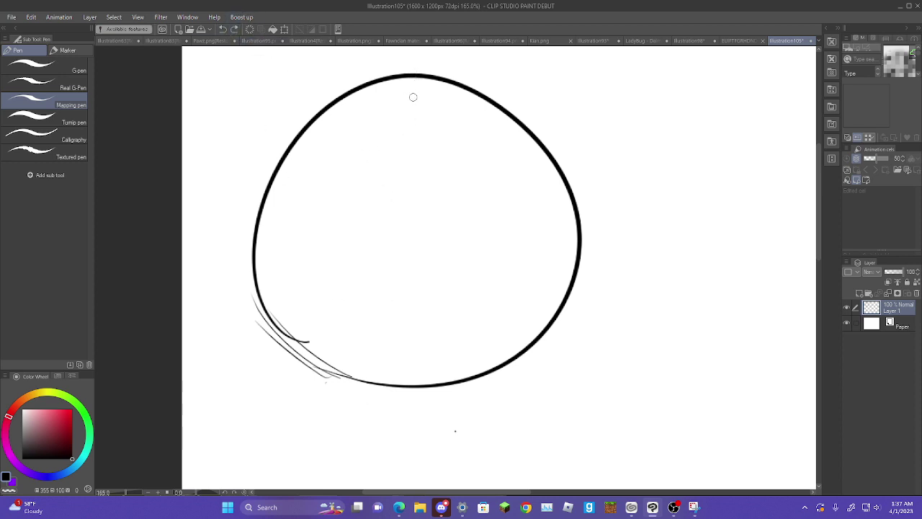
- Replace a slanted straight line inside the circle with a straight horizontal line across its lower part
key("shift")
left_click(471, 102, "shift")
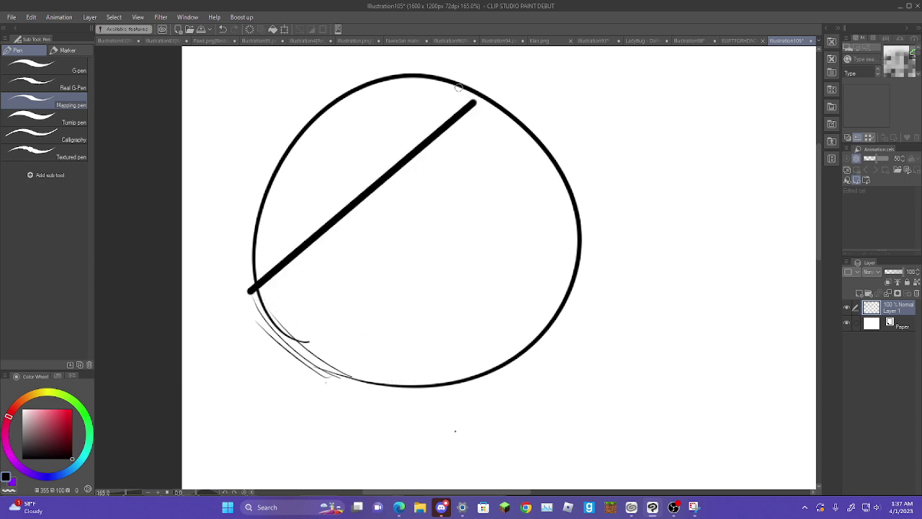
left_click(223, 29)
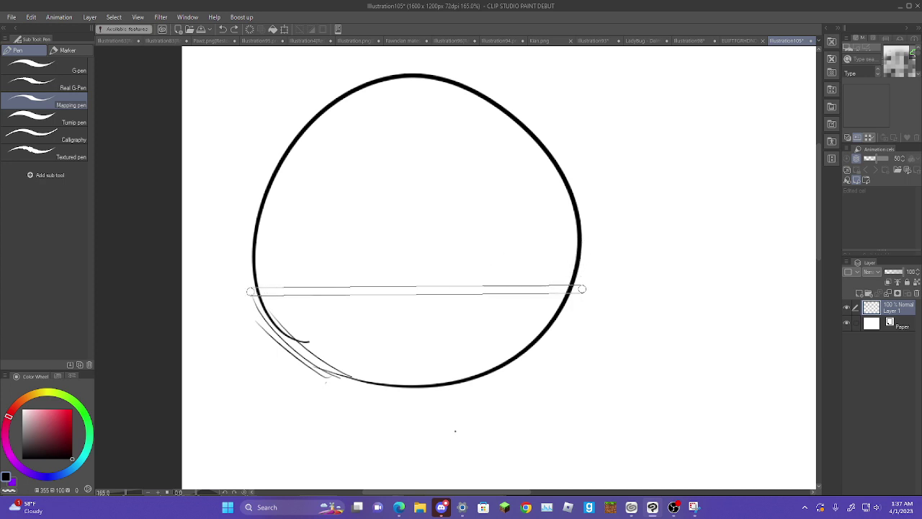
left_click(582, 289, "shift")
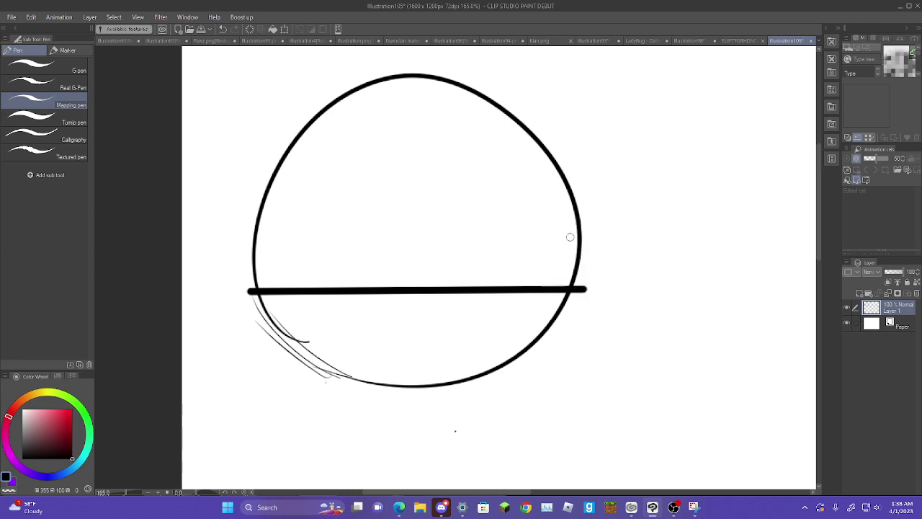
- Trim the horizontal line's ends with the Rough eraser and add a freehand vertical centre line with the Mapping pen
key("e")
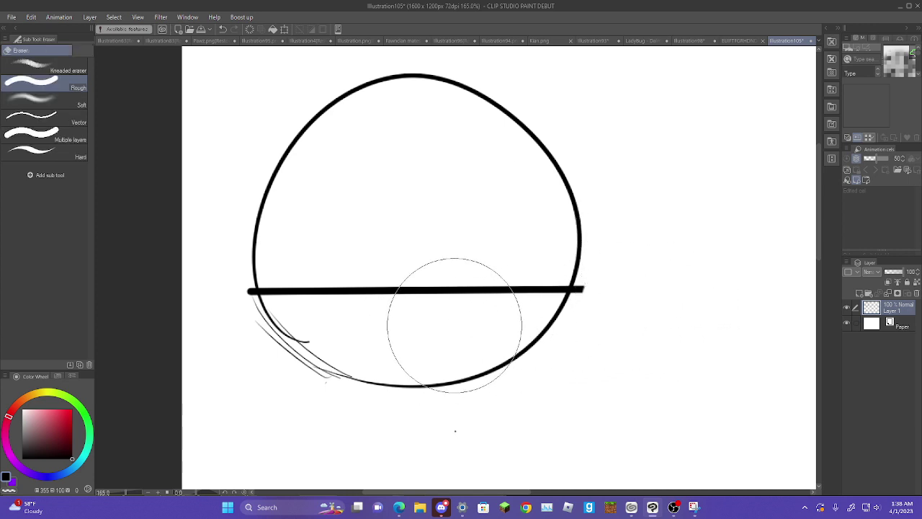
left_click(195, 306)
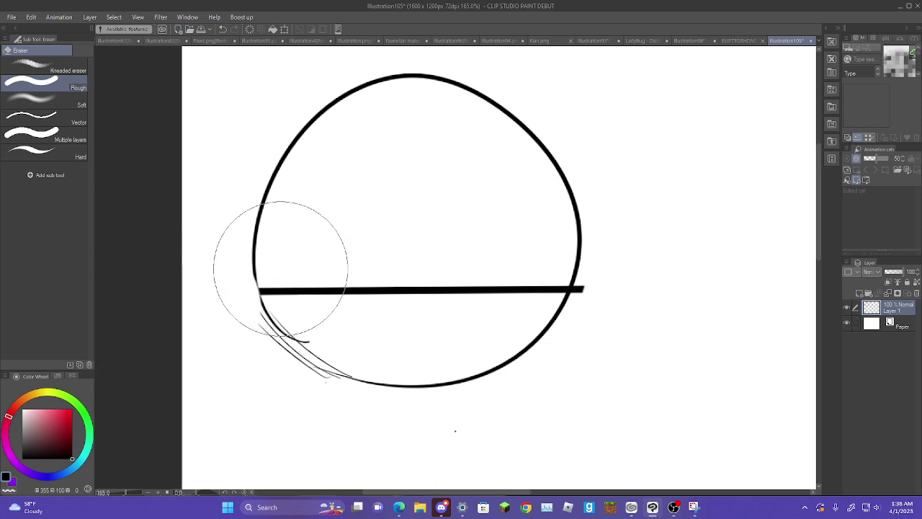
key("p")
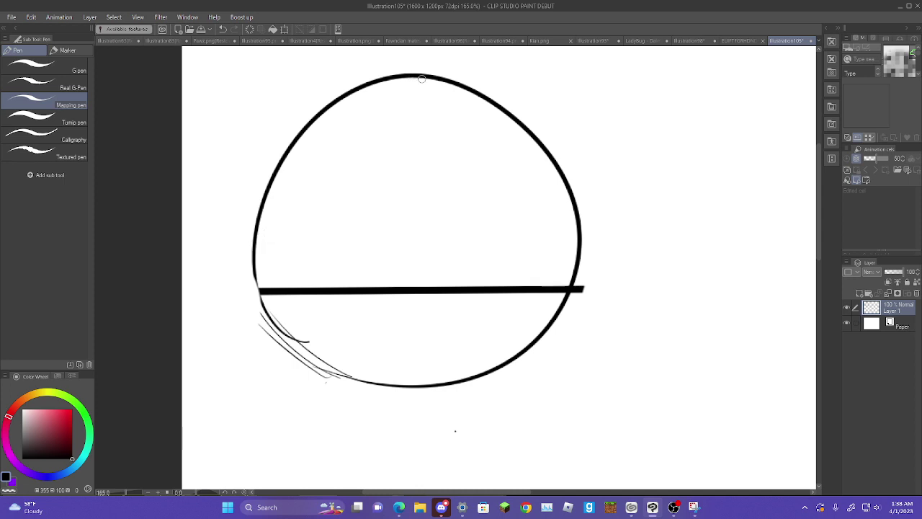
left_click_drag(421, 78, 435, 359)
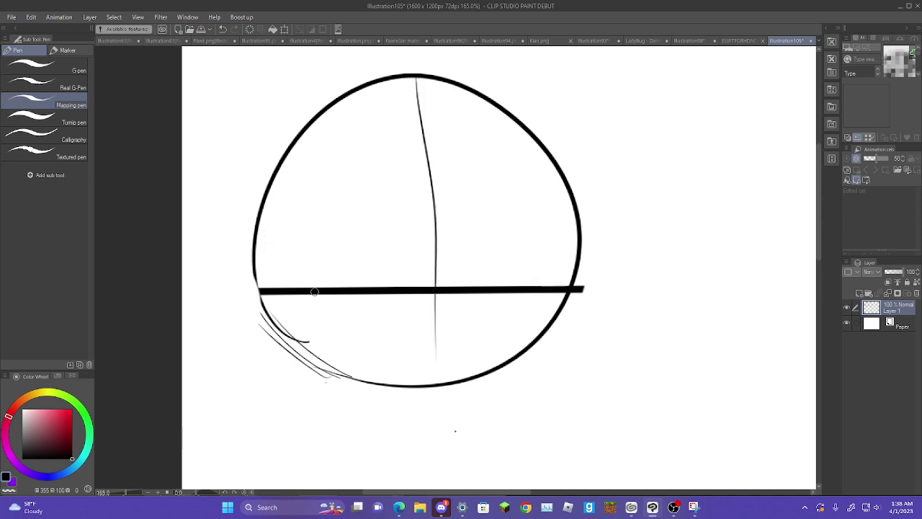
- Undo the vertical centre line, the erasing and the straight horizontal line, keeping only the head circle
left_click(222, 30)
left_click(221, 31)
left_click(222, 31)
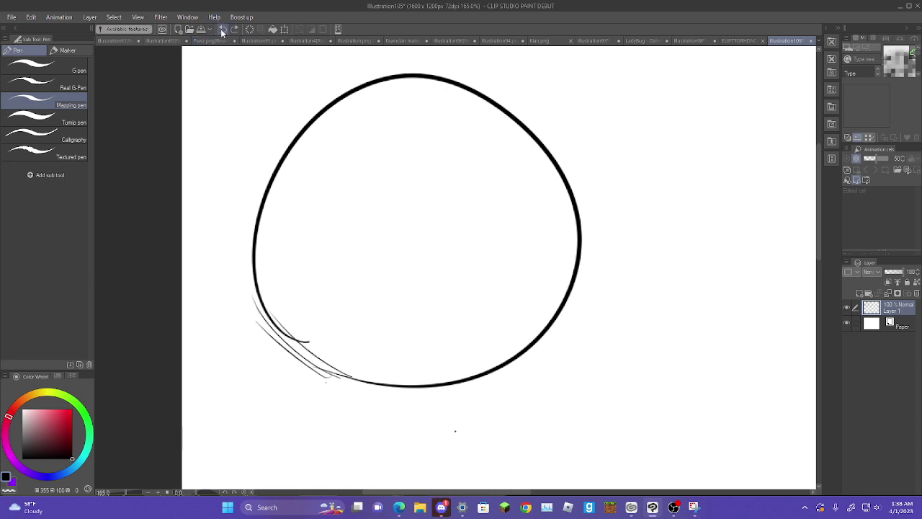
left_click(223, 30)
left_click(233, 31)
- Try freehand horizontal and vertical guidelines across the head circle, and undo them
left_click_drag(238, 256, 622, 339)
left_click(222, 30)
mouse_move(241, 233)
left_mouse_down()
mouse_move(391, 225)
mouse_move(747, 236)
left_mouse_up()
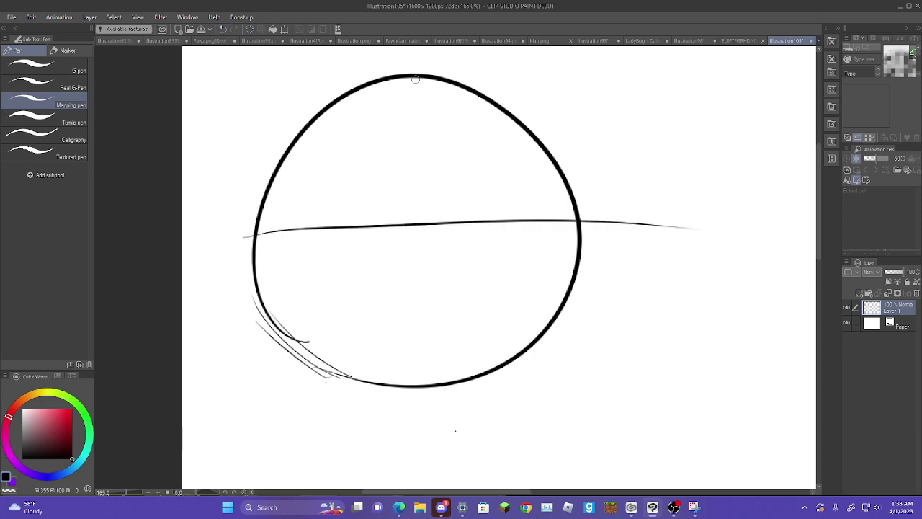
left_click_drag(406, 65, 434, 381)
left_click(222, 30)
left_click(222, 30)
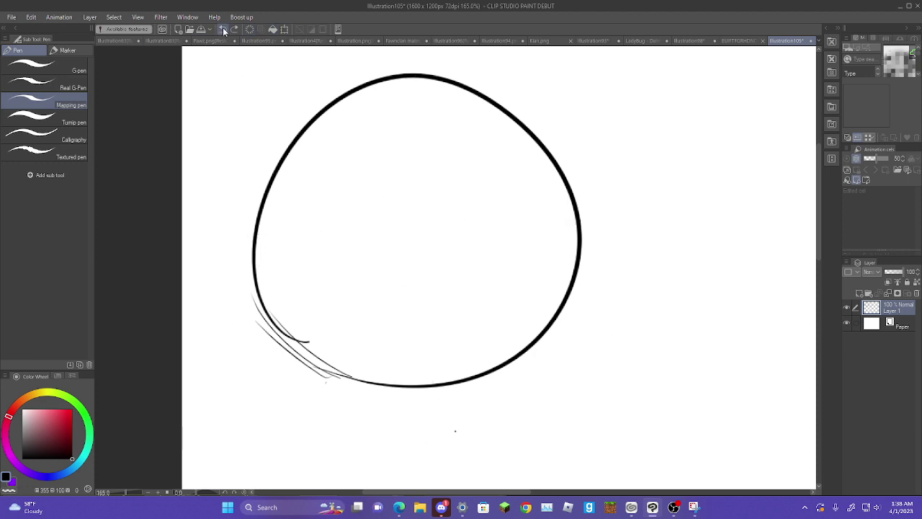
- Sketch a rounded jaw and chin below the head circle with overlapping strokes from its lower-left edge to its right edge
mouse_move(269, 314)
left_mouse_down()
mouse_move(353, 441)
mouse_move(383, 458)
left_mouse_up()
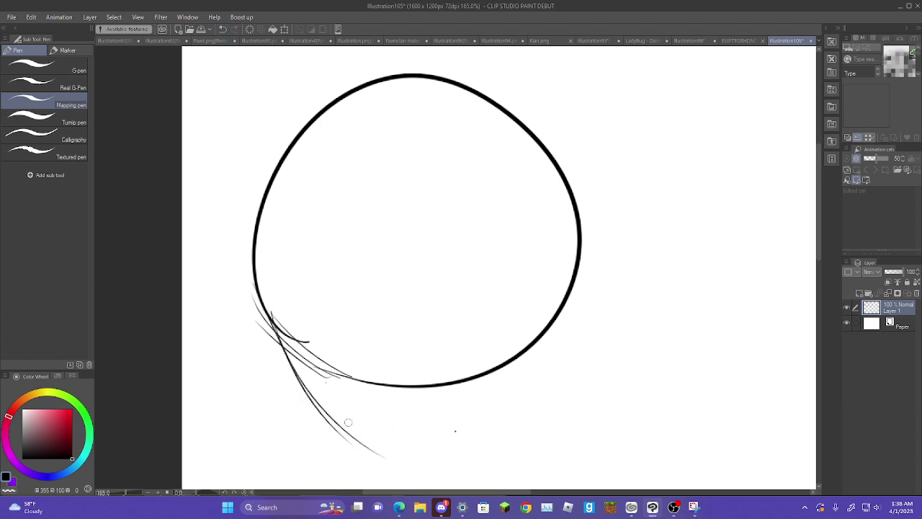
left_click_drag(313, 406, 429, 468)
left_click_drag(349, 431, 477, 457)
left_click_drag(419, 467, 556, 377)
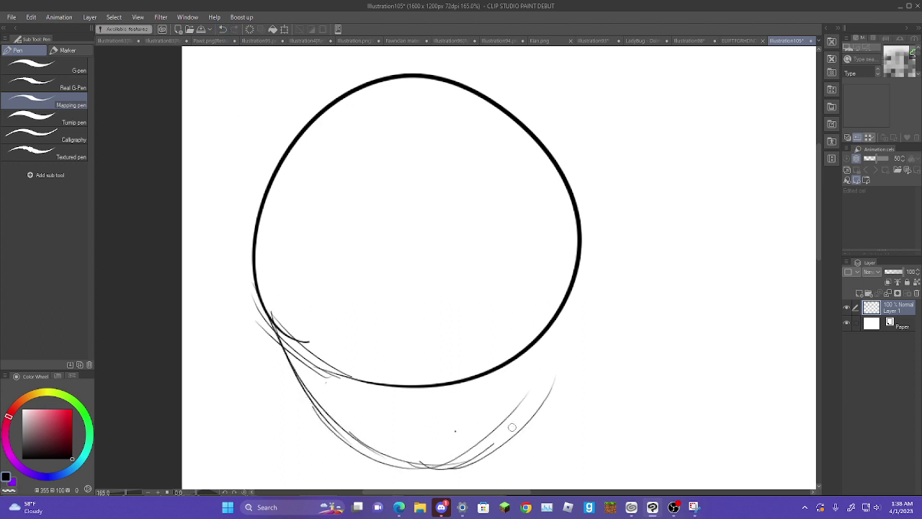
left_click_drag(497, 442, 562, 341)
left_click_drag(520, 402, 566, 305)
left_click_drag(542, 389, 586, 272)
left_click_drag(558, 359, 574, 240)
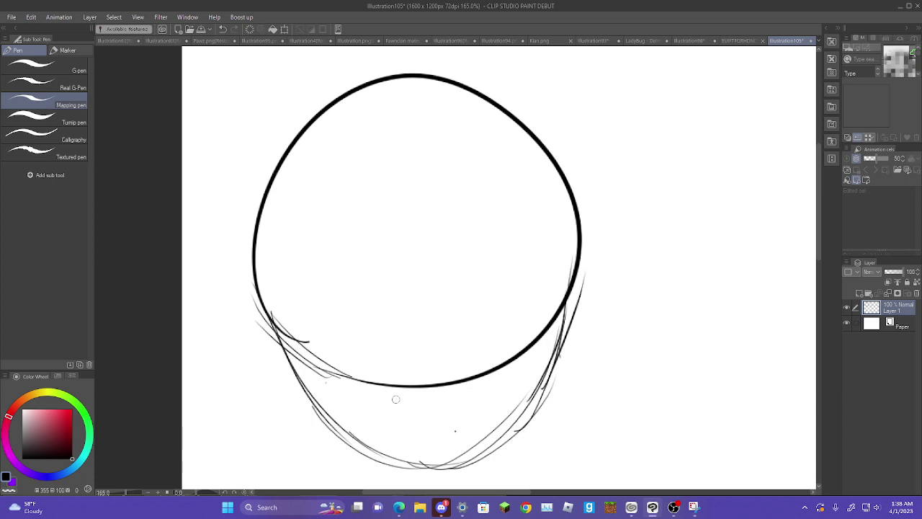
- Sketch a V mark at the chin, a jagged line and looping curve inside the face, and a small oval above
mouse_move(392, 318)
left_mouse_down()
mouse_move(432, 297)
mouse_move(436, 439)
left_mouse_up()
mouse_move(295, 353)
left_mouse_down()
mouse_move(379, 206)
mouse_move(395, 269)
mouse_move(394, 346)
mouse_move(376, 229)
left_mouse_up()
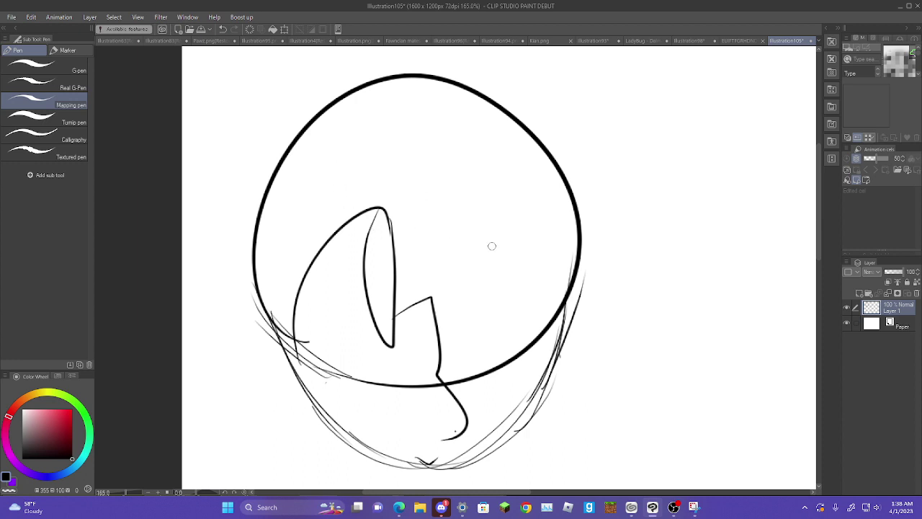
left_click_drag(381, 177, 382, 173)
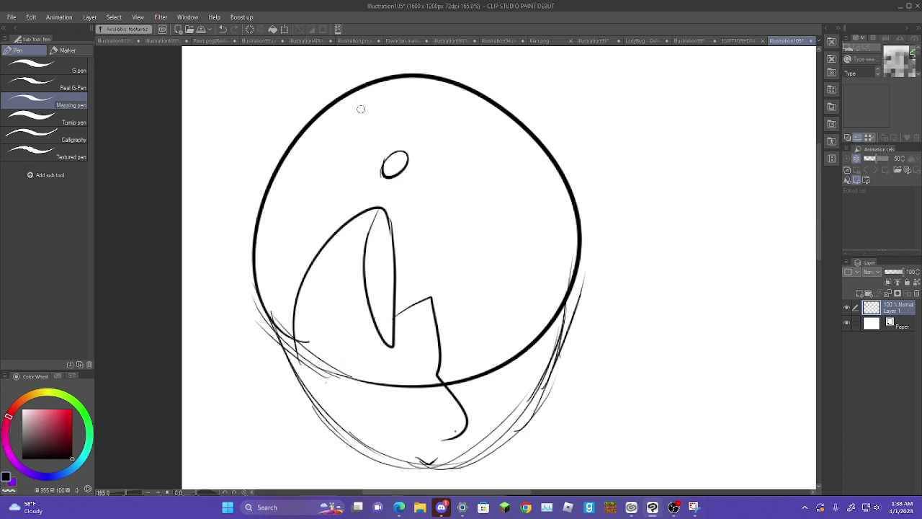
- Undo the strokes inside the face and the whole jaw outline below the head circle
left_click(222, 29)
left_click(222, 30)
left_click(222, 29)
left_click(222, 30)
left_click(223, 30)
left_click(223, 30)
left_click(223, 31)
left_click(223, 31)
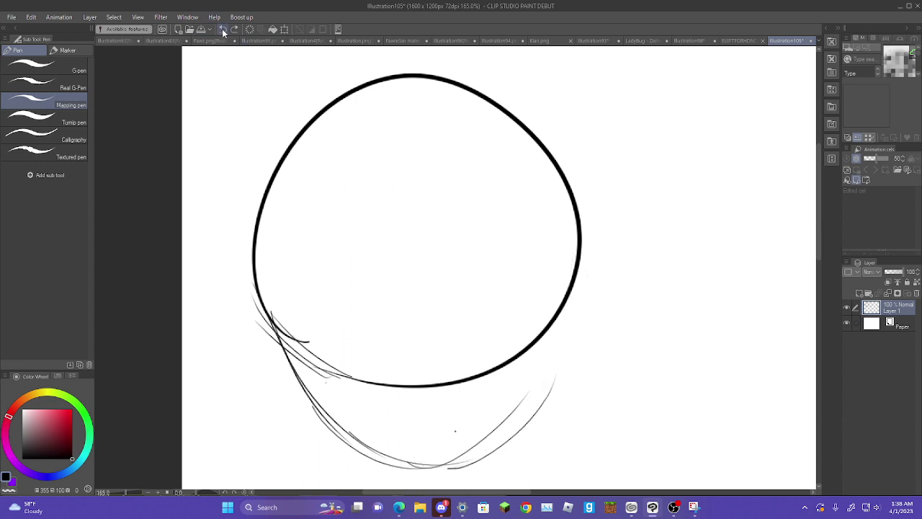
left_click(224, 31)
left_click(224, 30)
left_click(223, 30)
left_click(223, 30)
left_click(224, 30)
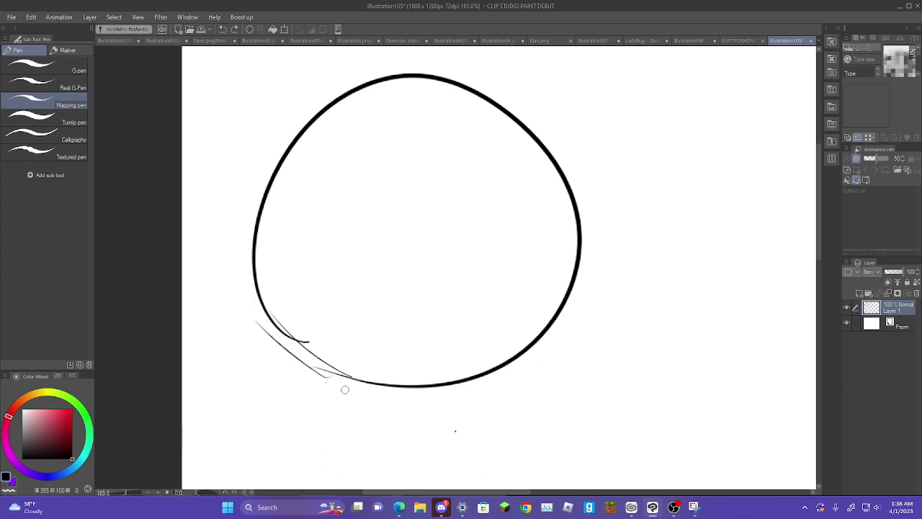
- Draw a wide muzzle oval over the circle's lower half, with a small V-shaped nose mark near its lower edge
mouse_move(345, 389)
left_mouse_down()
mouse_move(473, 229)
mouse_move(454, 427)
left_mouse_up()
left_click(220, 32)
left_click(220, 32)
mouse_move(251, 265)
left_mouse_down()
mouse_move(359, 383)
mouse_move(490, 188)
mouse_move(414, 399)
mouse_move(336, 398)
left_mouse_up()
mouse_move(451, 396)
left_mouse_down()
mouse_move(411, 372)
mouse_move(304, 393)
left_mouse_up()
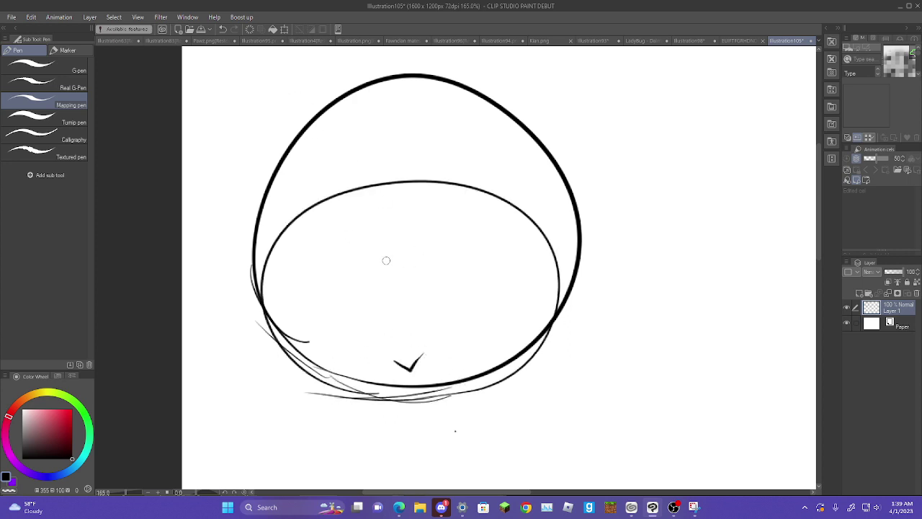
- Add short diagonal strokes across the circle's middle and a tall looping curve over the left half of the face
left_click_drag(426, 238, 455, 211)
left_click_drag(515, 265, 600, 219)
left_click_drag(245, 264, 273, 244)
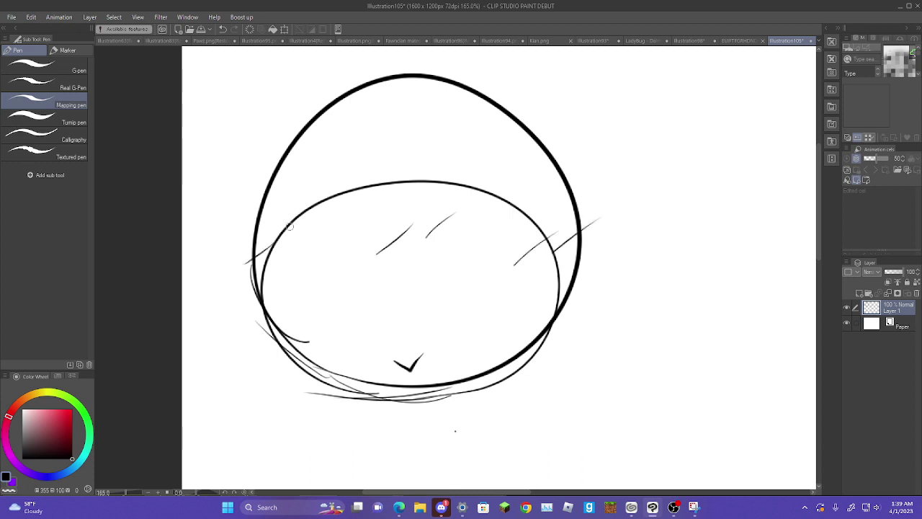
left_click_drag(278, 283, 303, 253)
mouse_move(290, 310)
left_mouse_down()
mouse_move(341, 147)
mouse_move(371, 140)
mouse_move(407, 240)
mouse_move(381, 307)
mouse_move(370, 178)
left_mouse_up()
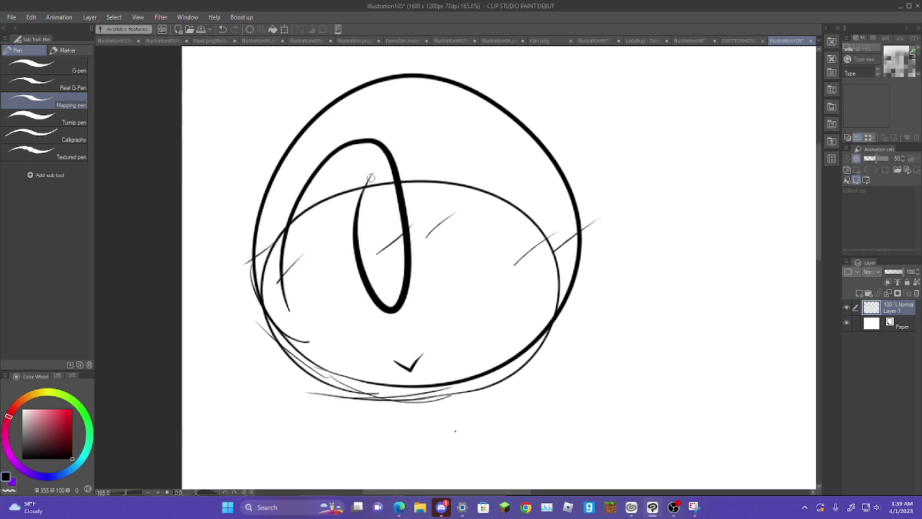
- Replace the tall loop over the left half of the face with a narrower arched eye and a jagged line beside it
left_click(222, 29)
mouse_move(279, 288)
left_mouse_down()
mouse_move(339, 166)
mouse_move(380, 203)
mouse_move(365, 302)
mouse_move(366, 171)
left_mouse_up()
mouse_move(408, 193)
left_mouse_down()
mouse_move(390, 283)
mouse_move(402, 306)
left_mouse_up()
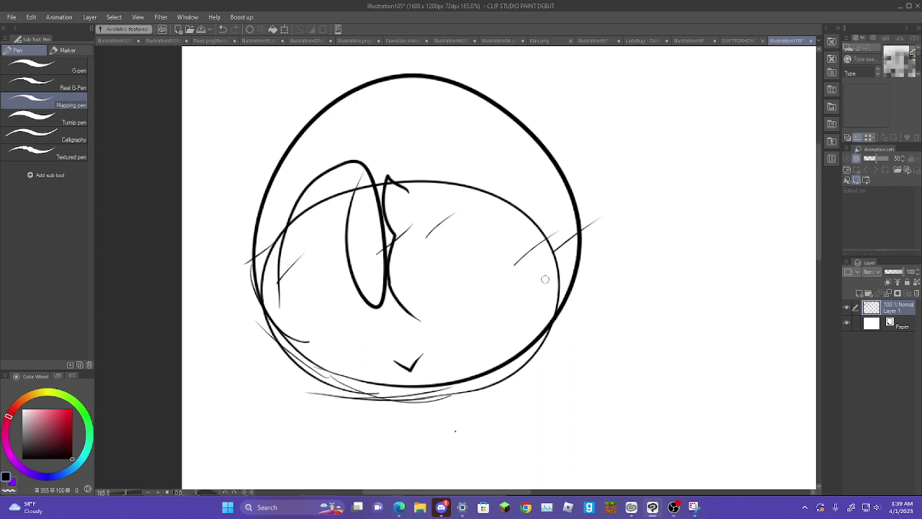
mouse_move(546, 279)
left_mouse_down()
mouse_move(455, 177)
mouse_move(425, 280)
mouse_move(456, 201)
mouse_move(448, 174)
mouse_move(489, 162)
mouse_move(476, 253)
mouse_move(491, 162)
left_mouse_up()
left_click(223, 29)
left_click(223, 30)
mouse_move(505, 210)
left_mouse_down()
mouse_move(515, 256)
mouse_move(472, 277)
mouse_move(487, 162)
left_mouse_up()
left_click(223, 30)
- Draw two small ovals on the forehead and an arched lid with a narrow pupil for the eye on the face's right half
left_click_drag(376, 142, 379, 142)
mouse_move(561, 279)
left_mouse_down()
mouse_move(446, 160)
mouse_move(436, 307)
mouse_move(448, 186)
left_mouse_up()
left_click(223, 29)
left_click_drag(544, 274, 428, 193)
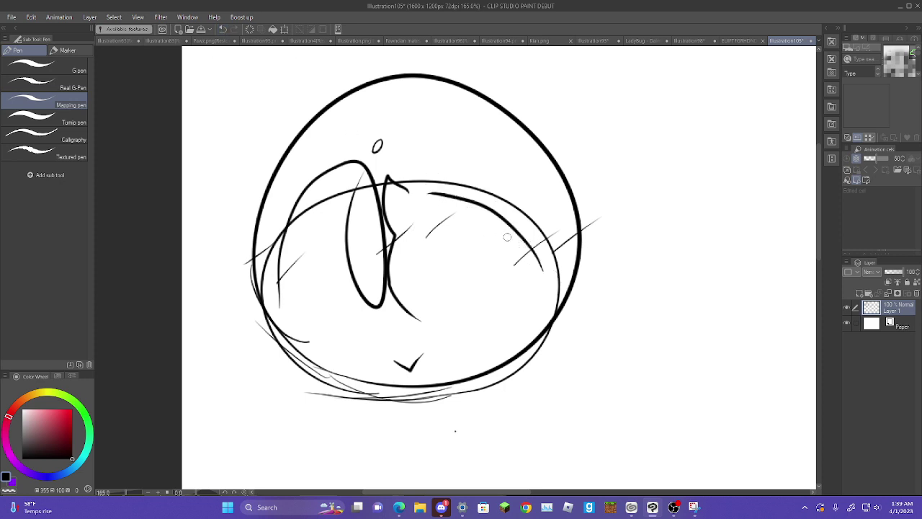
left_click_drag(484, 207, 529, 287)
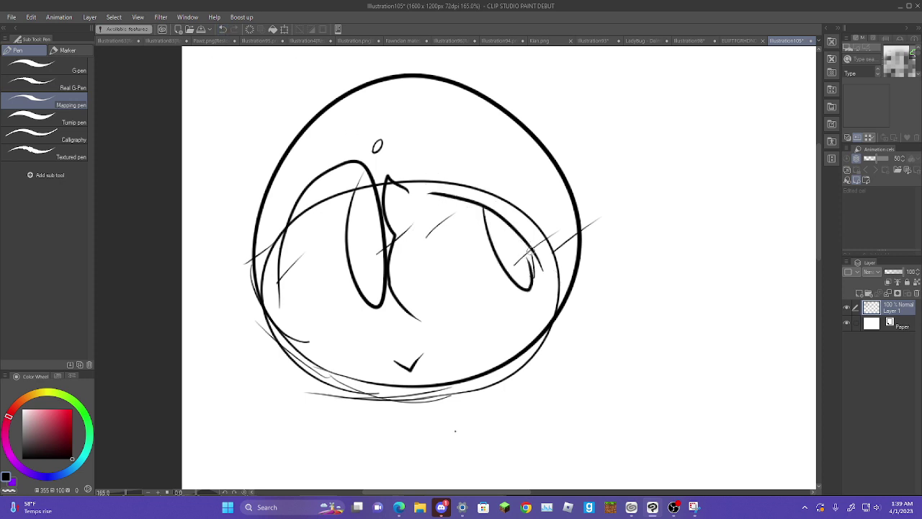
left_click_drag(531, 253, 529, 286)
left_click_drag(424, 134, 428, 148)
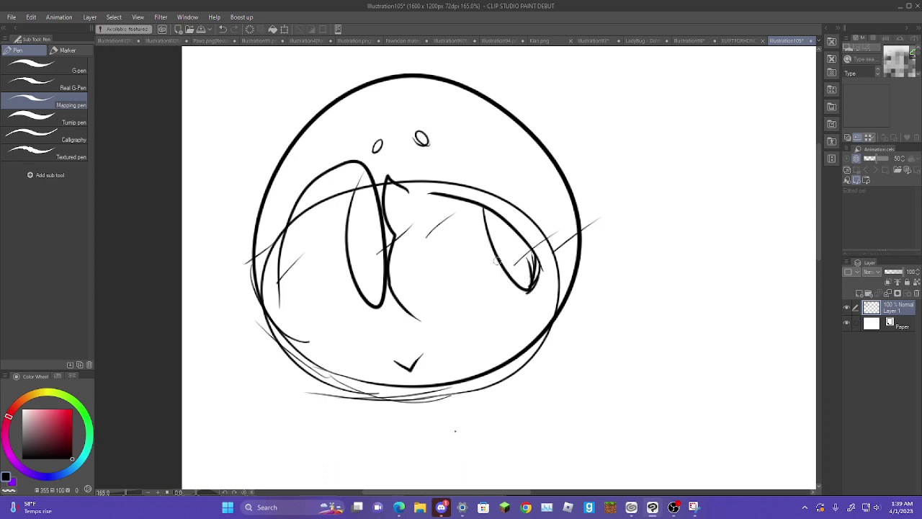
left_click(223, 32)
mouse_move(432, 75)
left_mouse_down()
mouse_move(671, 142)
mouse_move(494, 317)
left_mouse_up()
left_click(223, 30)
- Scale the head sketch down slightly and move it lower on the canvas
mouse_move(455, 259)
left_mouse_down()
mouse_move(465, 311)
mouse_move(466, 300)
left_mouse_up()
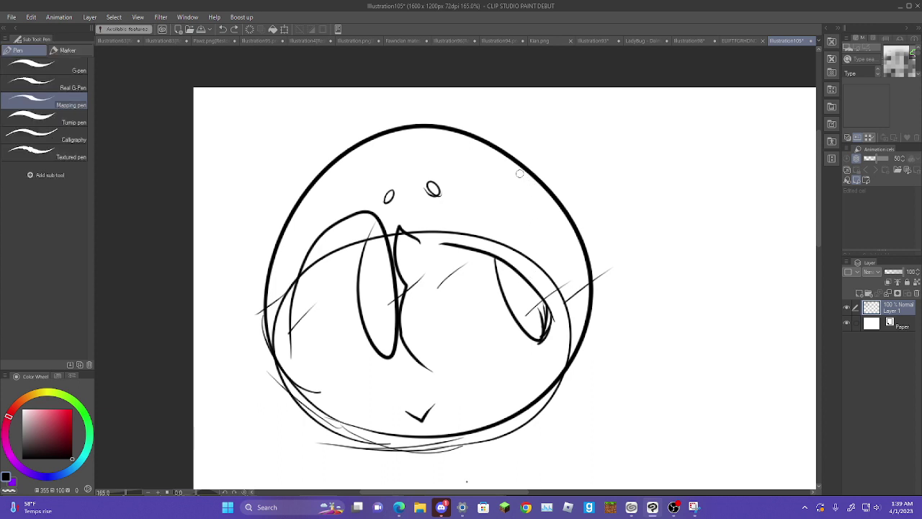
left_click(285, 30)
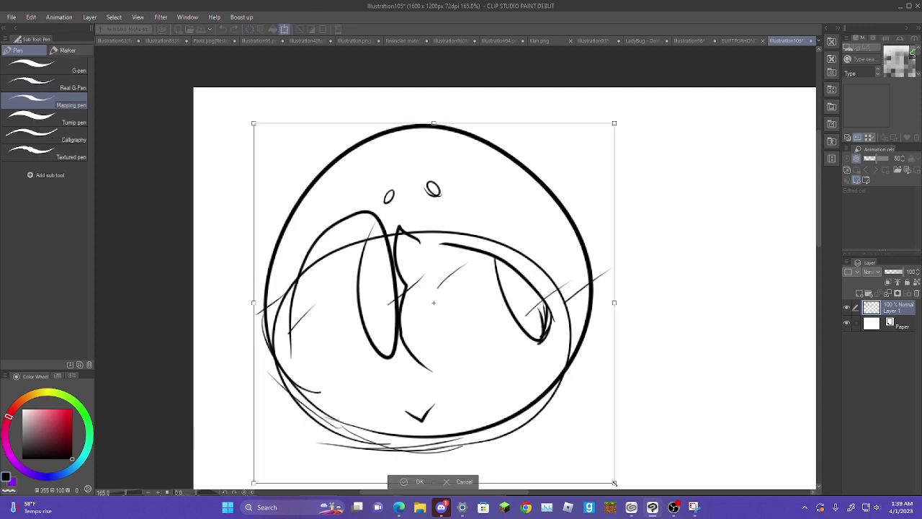
left_click_drag(615, 484, 593, 461)
left_click_drag(531, 334, 556, 415)
left_click(425, 480)
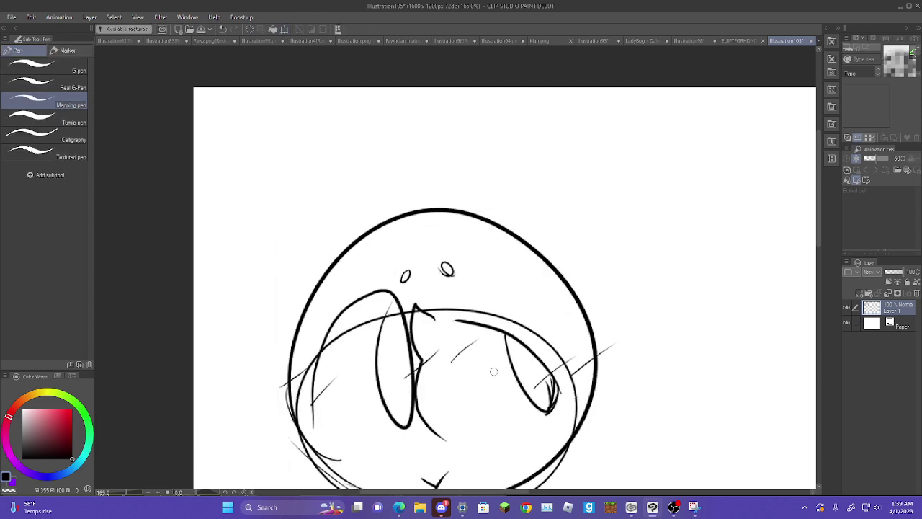
- Shift the whole head sketch slightly down and to the right within the upper-left part of the page
scroll(493, 356, "down", 4)
left_click_drag(509, 337, 365, 113)
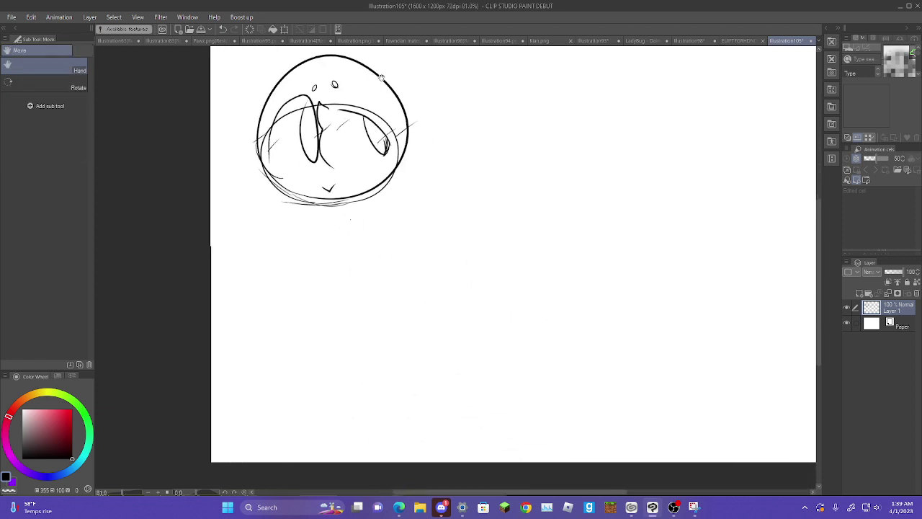
scroll(461, 134, "down", 2)
left_click_drag(478, 136, 477, 202)
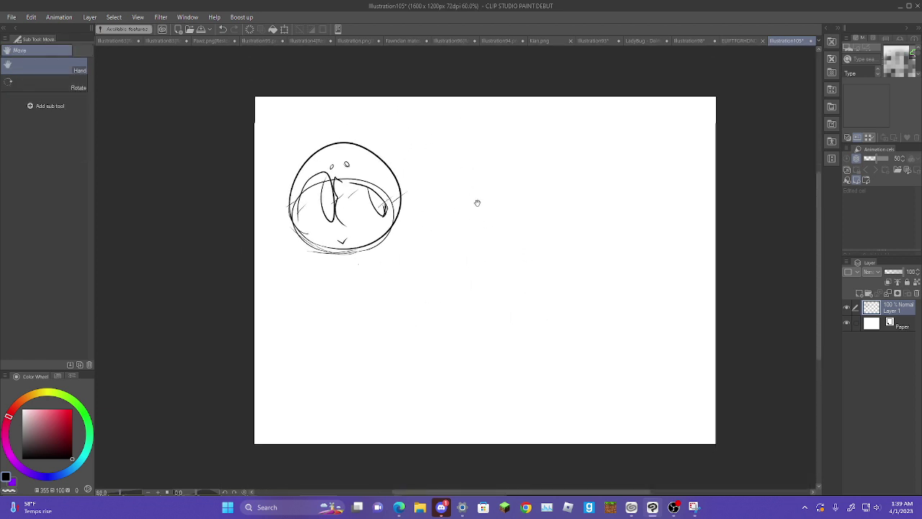
left_click(283, 30)
mouse_move(333, 203)
left_mouse_down()
mouse_move(352, 224)
mouse_move(345, 222)
left_mouse_up()
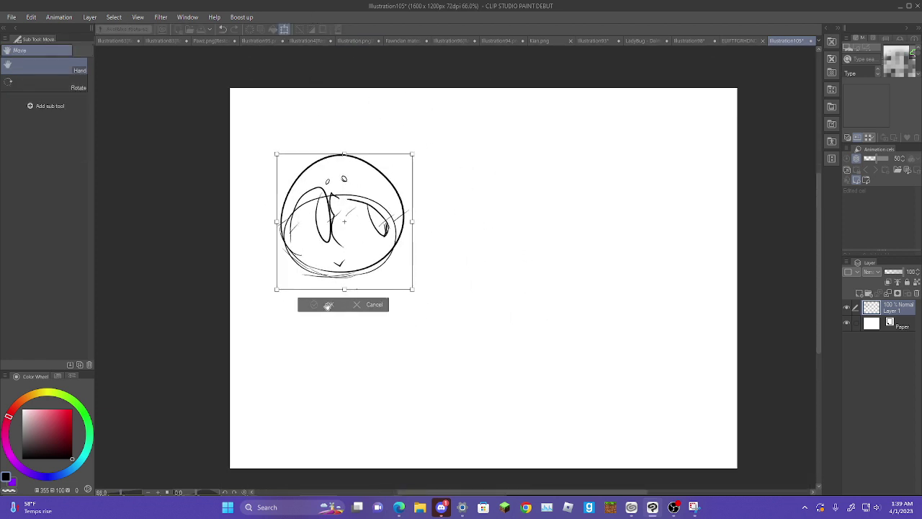
left_click(327, 306)
- Sketch light, nearly vertical pen strokes rising from the right side of the head circle as an ear guide
scroll(378, 276, "up", 2)
scroll(377, 275, "up", 4)
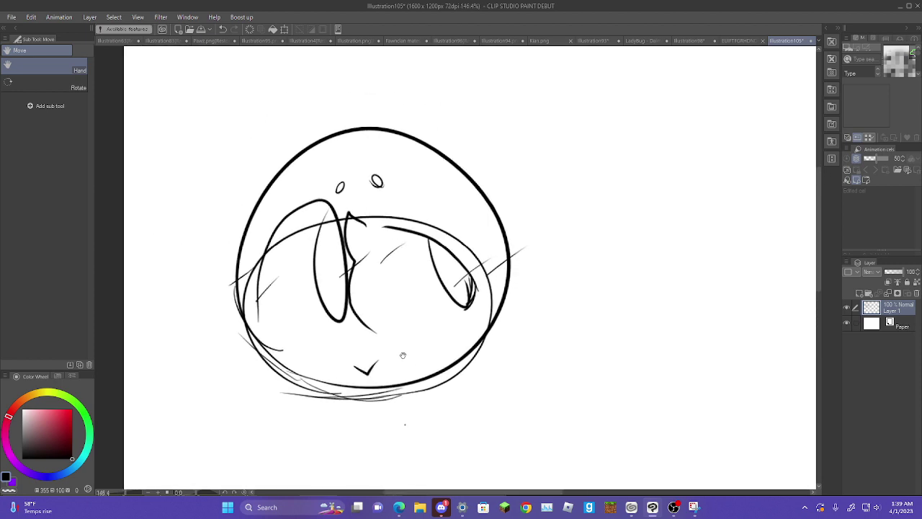
key("p")
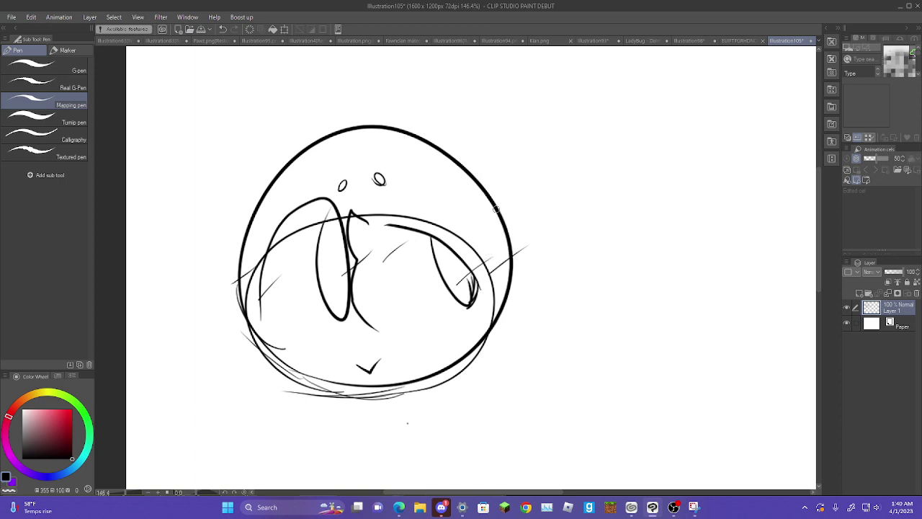
left_click_drag(496, 209, 512, 249)
left_click_drag(492, 158, 510, 230)
mouse_move(497, 119)
left_mouse_down()
mouse_move(516, 249)
mouse_move(500, 213)
left_mouse_up()
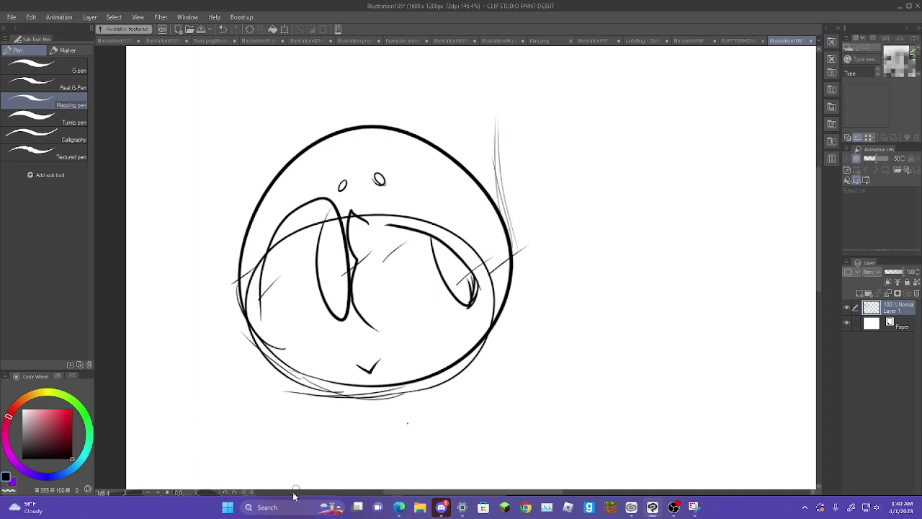
- View the Kian.png reference drawing from File Explorer's recent files and return to the Clip Studio Paint canvas
left_click(420, 508)
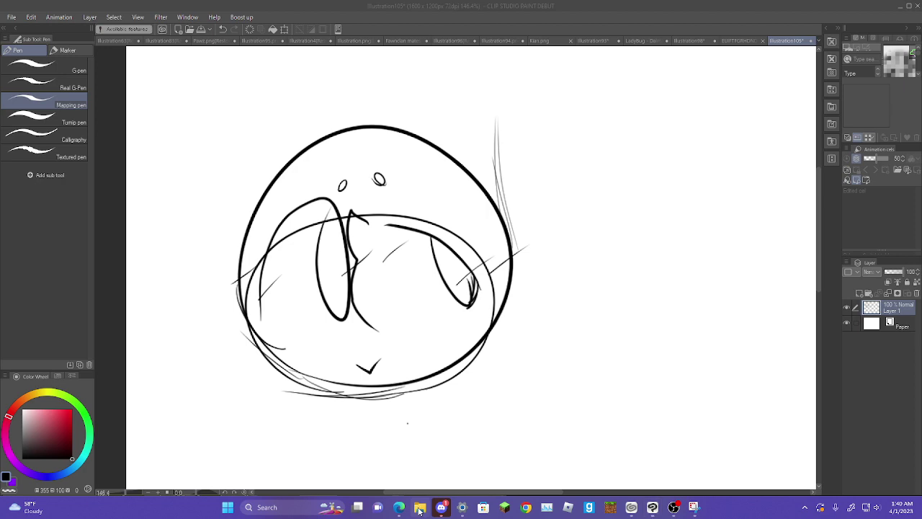
scroll(545, 329, "down", 2)
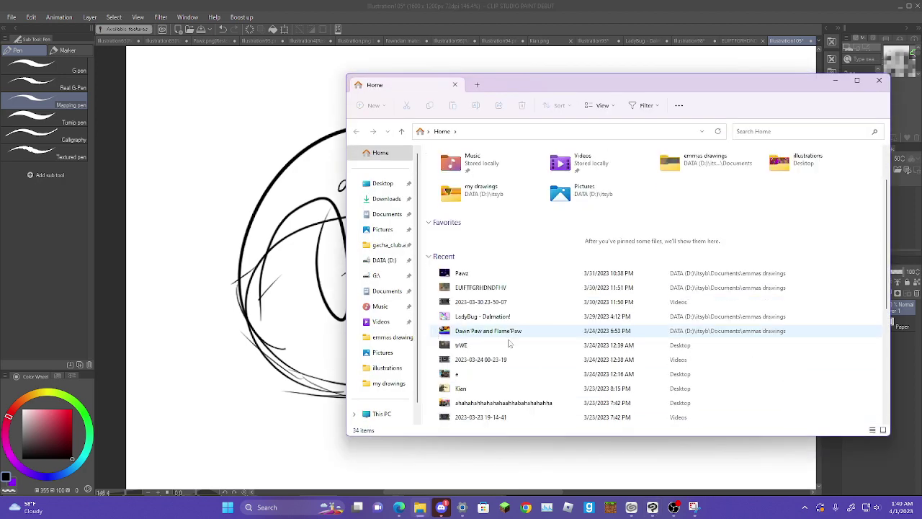
double_click(556, 391)
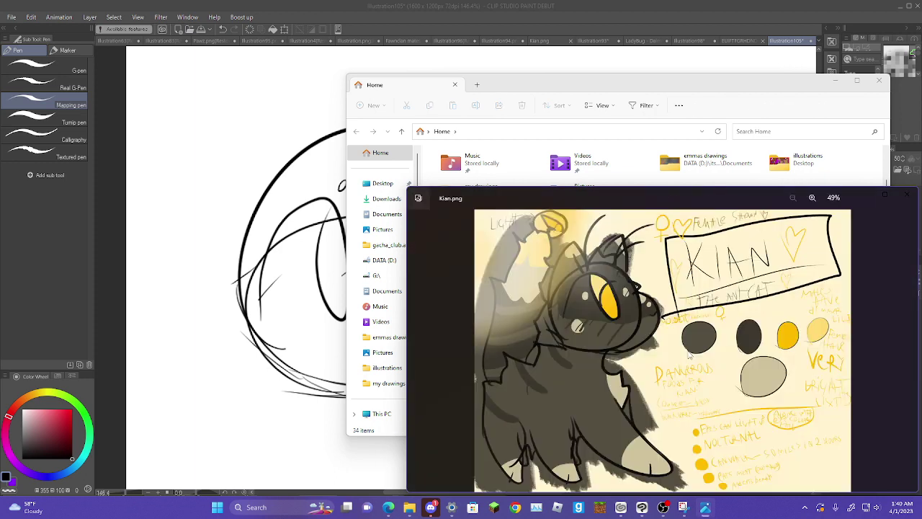
right_click(688, 354)
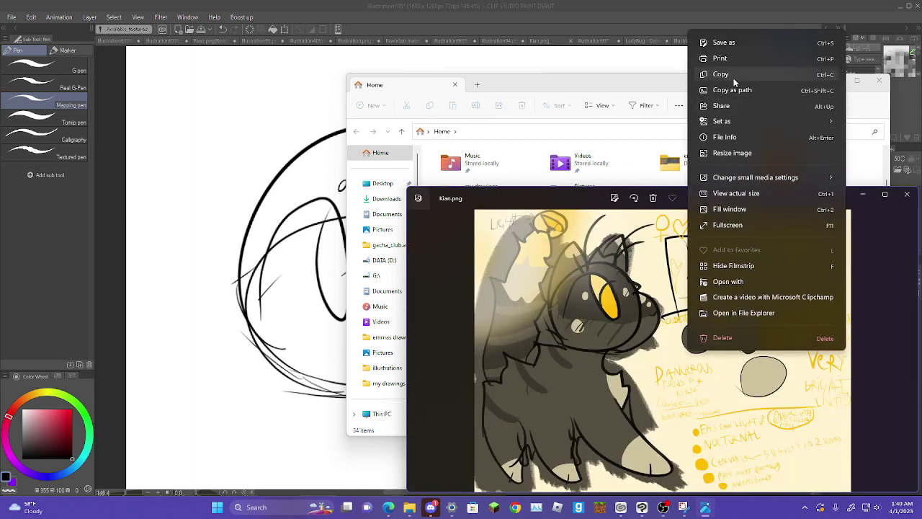
left_click(238, 255)
scroll(436, 260, "down", 1)
scroll(436, 260, "down", 4)
scroll(450, 254, "up", 1)
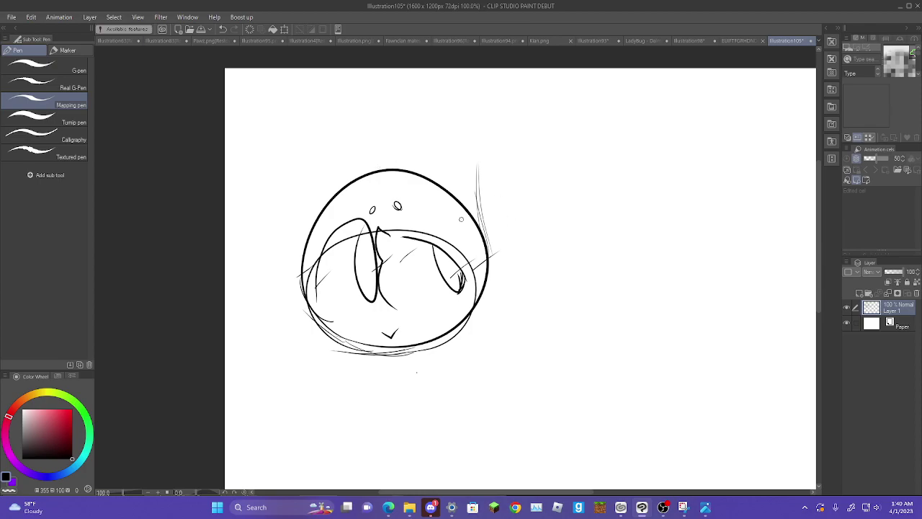
- Switch to the Edge browser and run an image search for "cat siamese" in a new tab
left_click(388, 507)
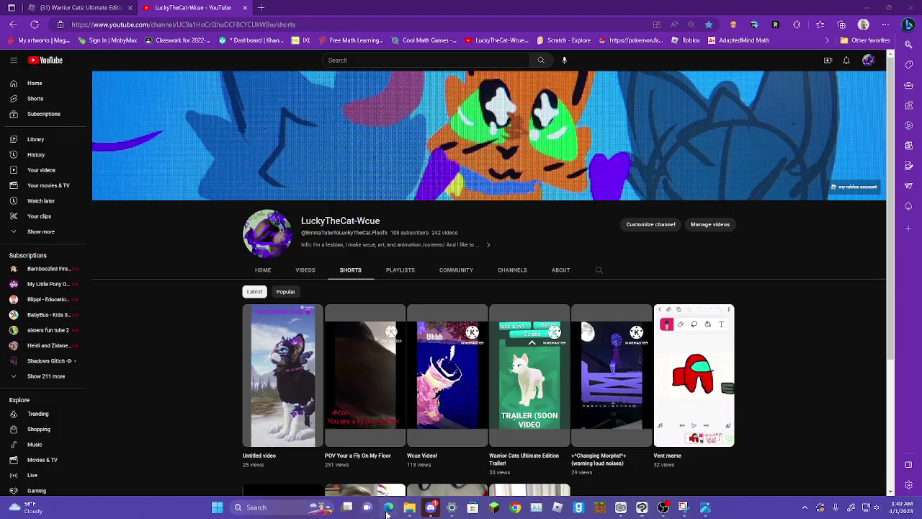
left_click(268, 6)
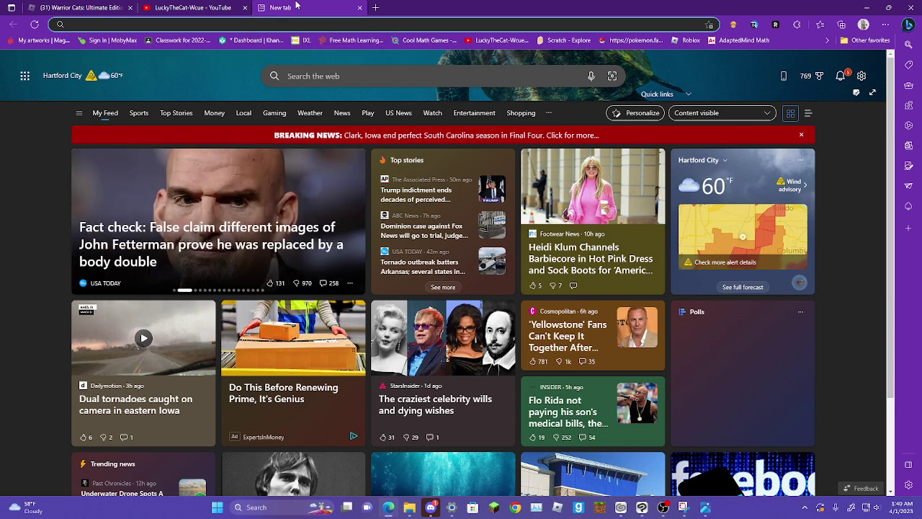
type("Cat")
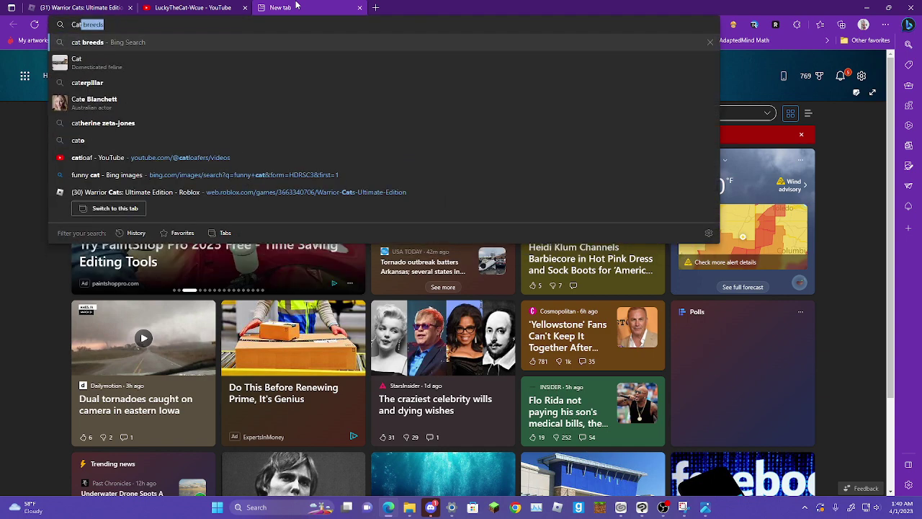
type(" sime")
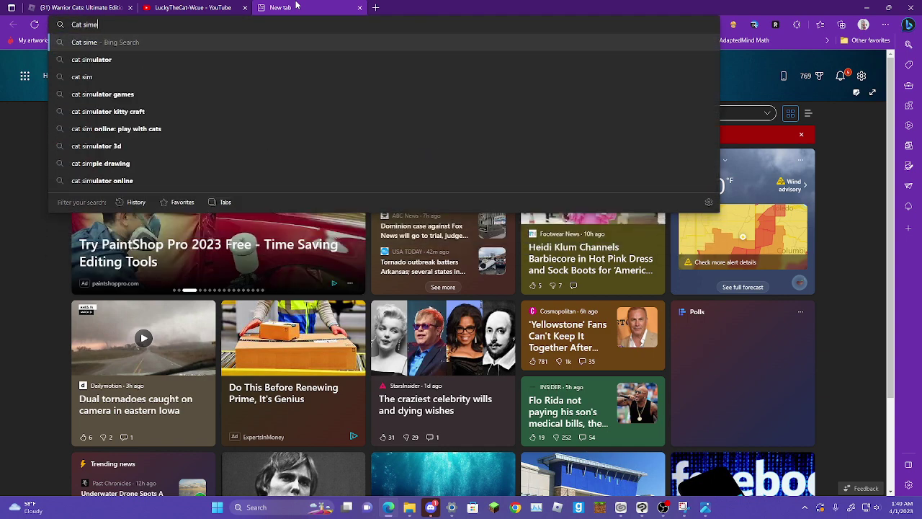
type("asd")
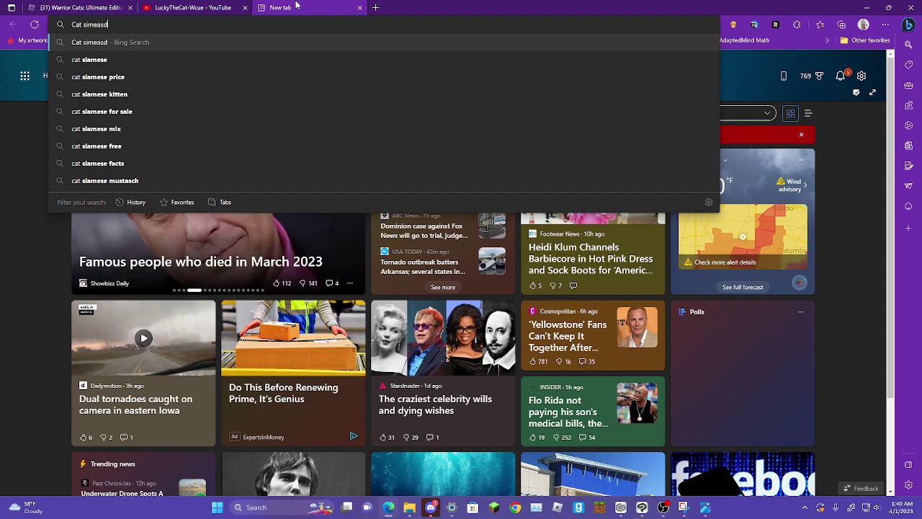
left_click(137, 60)
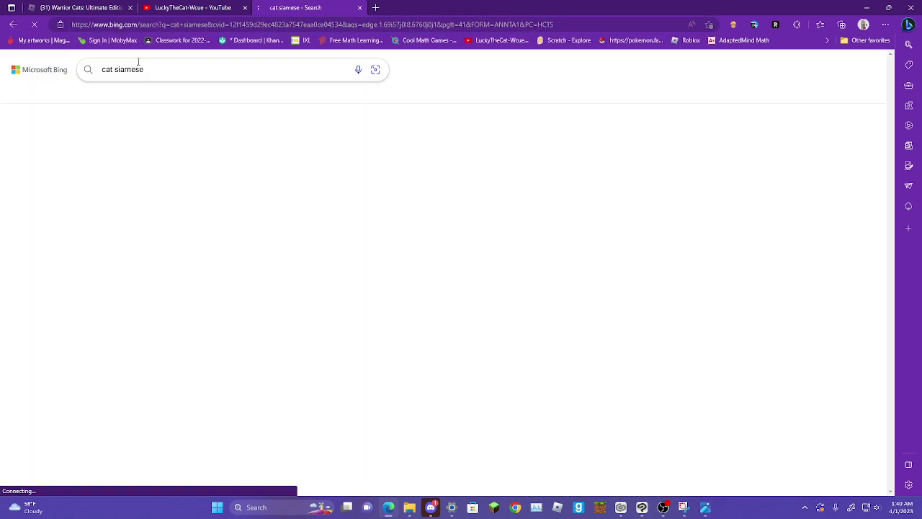
left_click(189, 93)
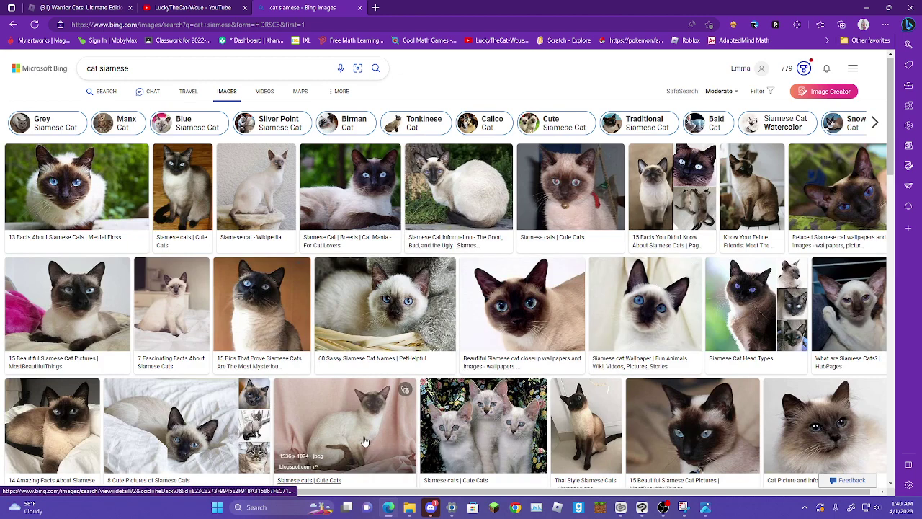
- Open the photo of the Siamese cat lying in white bedding from the image results and copy it
scroll(120, 315, "down", 2)
left_click(176, 305)
right_click(347, 271)
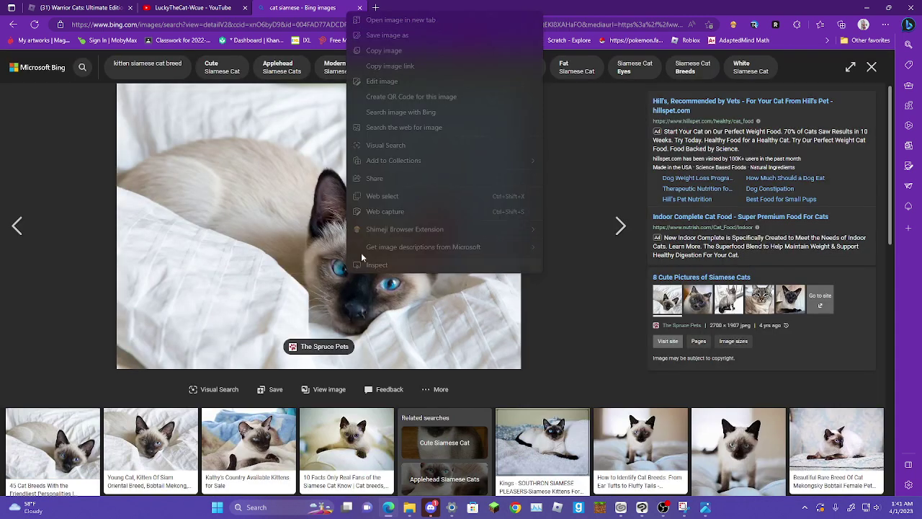
left_click(400, 52)
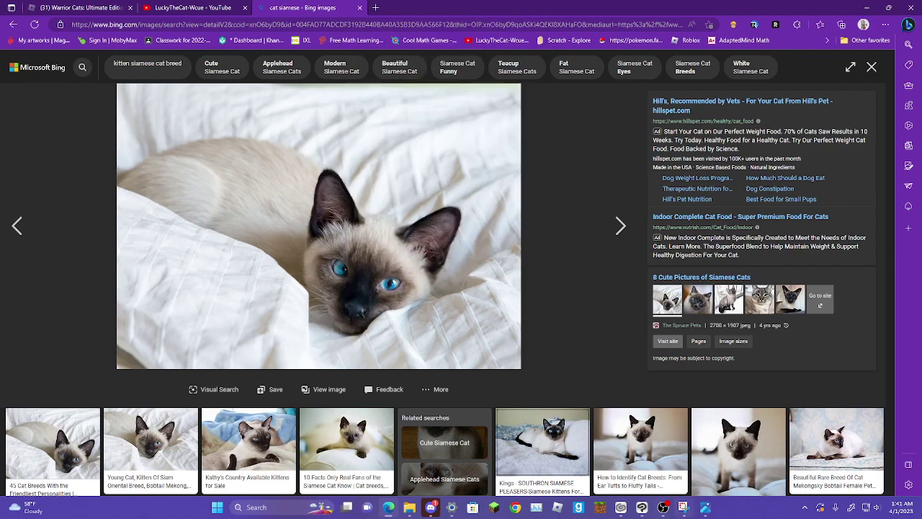
- Switch back to Clip Studio Paint and paste the copied cat photo into the illustration
left_click(642, 508)
left_click(31, 17)
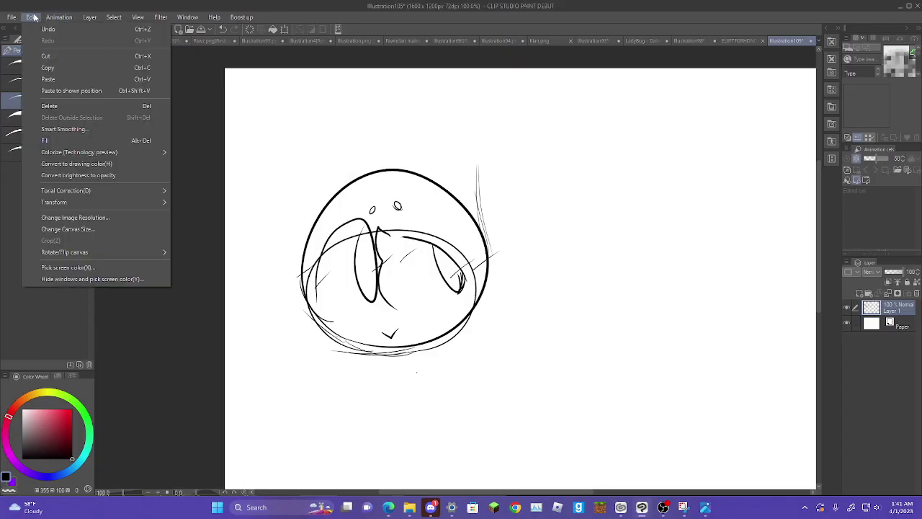
left_click(62, 80)
- Scale the pasted cat photo down and place it in the page's upper-right corner beside the head sketch
left_click(284, 30)
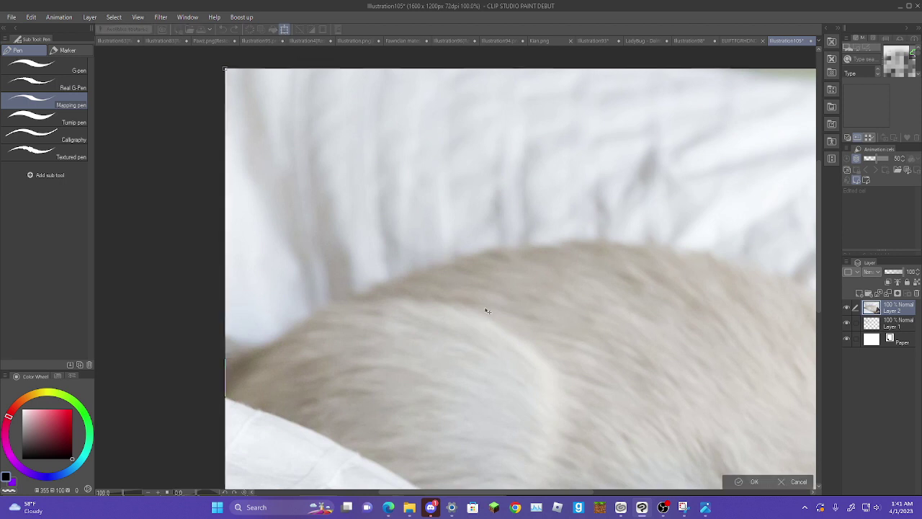
scroll(489, 304, "down", 5)
scroll(506, 298, "down", 1)
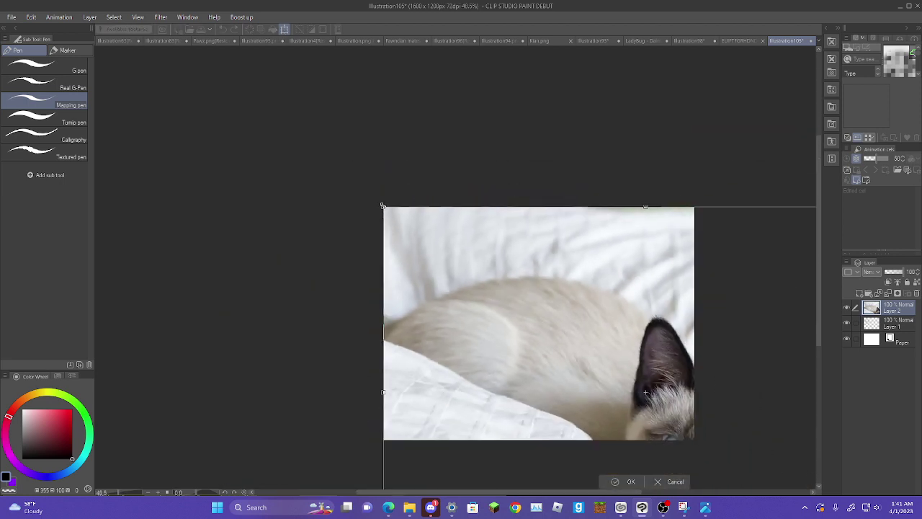
left_click_drag(382, 206, 704, 432)
left_click_drag(755, 456, 598, 224)
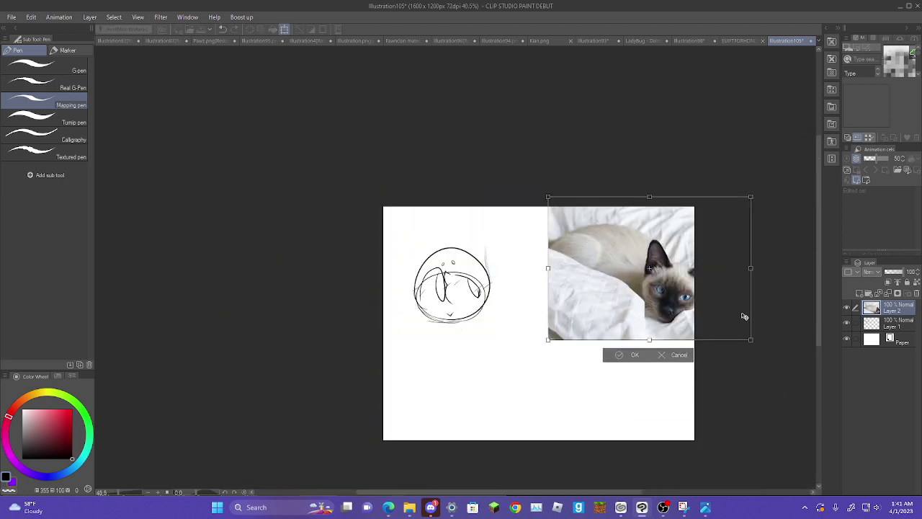
left_click_drag(750, 339, 697, 302)
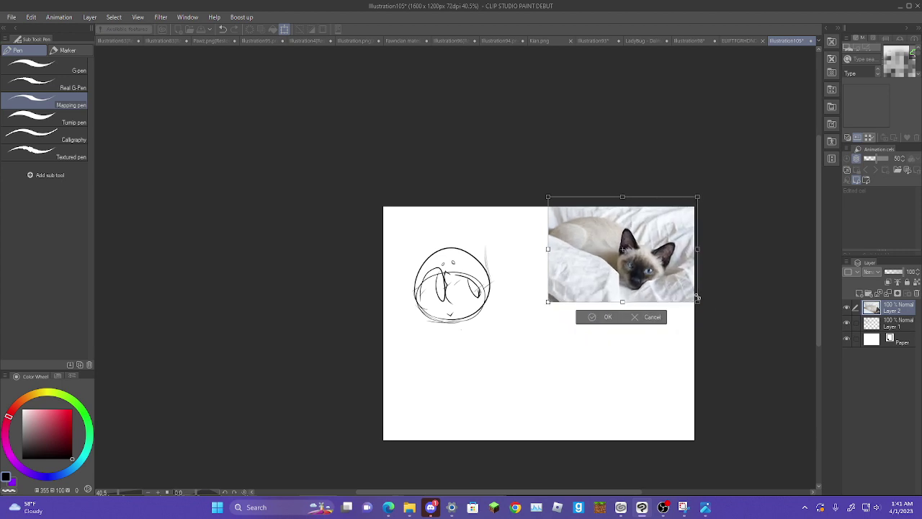
left_click(595, 321)
- Try sketching a tall pointed ear rising from the right side of the head, with a jagged inner fur line
scroll(613, 317, "up", 2)
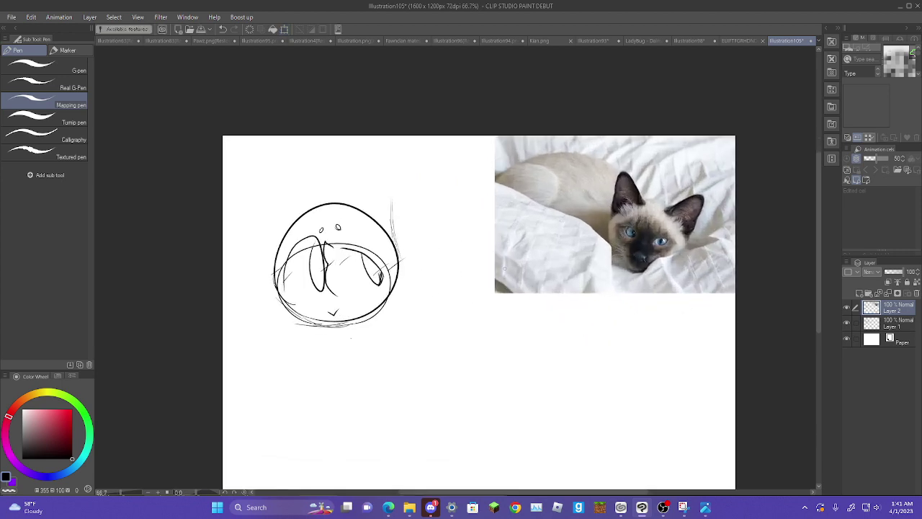
key("space")
mouse_move(439, 253)
left_mouse_down()
mouse_move(575, 214)
mouse_move(484, 295)
mouse_move(503, 288)
left_mouse_up()
scroll(569, 226, "up", 2)
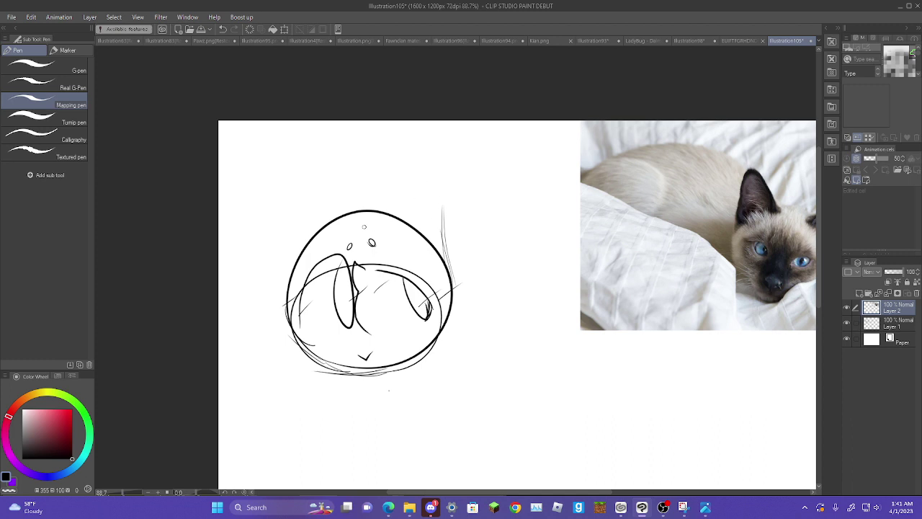
mouse_move(453, 289)
left_mouse_down()
mouse_move(437, 231)
mouse_move(400, 186)
left_mouse_up()
left_click_drag(449, 287, 389, 142)
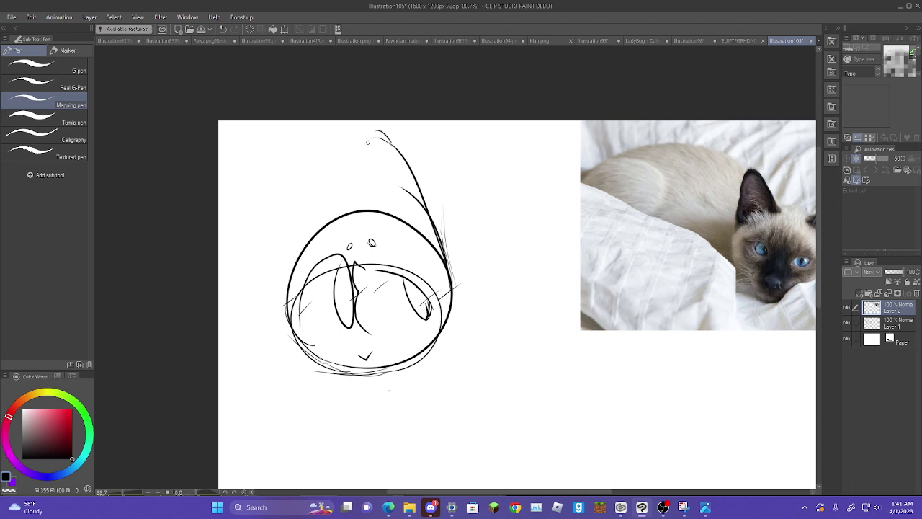
mouse_move(397, 145)
left_mouse_down()
mouse_move(365, 126)
mouse_move(383, 137)
mouse_move(369, 134)
mouse_move(377, 128)
mouse_move(363, 208)
left_mouse_up()
left_click_drag(376, 134, 359, 210)
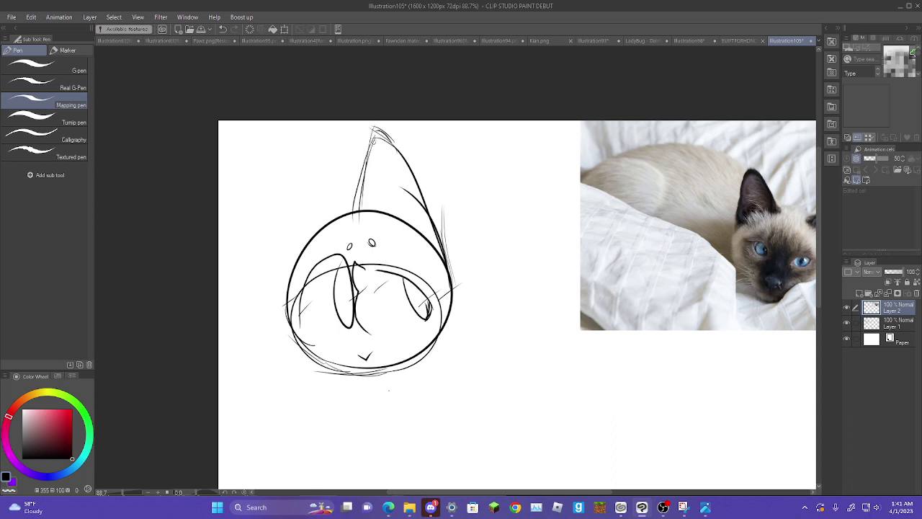
mouse_move(393, 154)
left_mouse_down()
mouse_move(390, 188)
mouse_move(375, 209)
left_mouse_up()
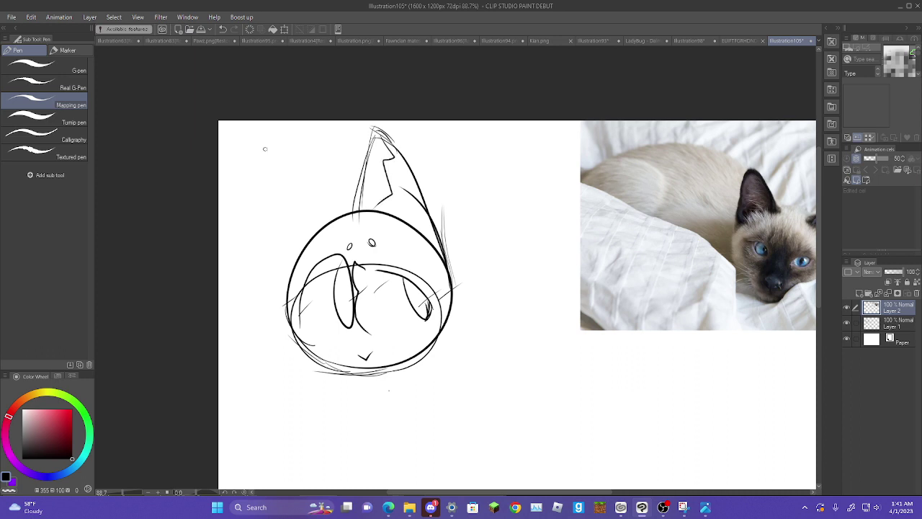
left_click(223, 29)
- Try adding an inner ear line, a spiky forehead tuft and a matching pointed left ear
mouse_move(383, 141)
left_mouse_down()
mouse_move(364, 209)
mouse_move(314, 216)
mouse_move(309, 254)
left_mouse_up()
mouse_move(325, 204)
left_mouse_down()
mouse_move(269, 148)
mouse_move(268, 260)
left_mouse_up()
left_click_drag(272, 152, 282, 281)
left_click_drag(288, 203, 291, 265)
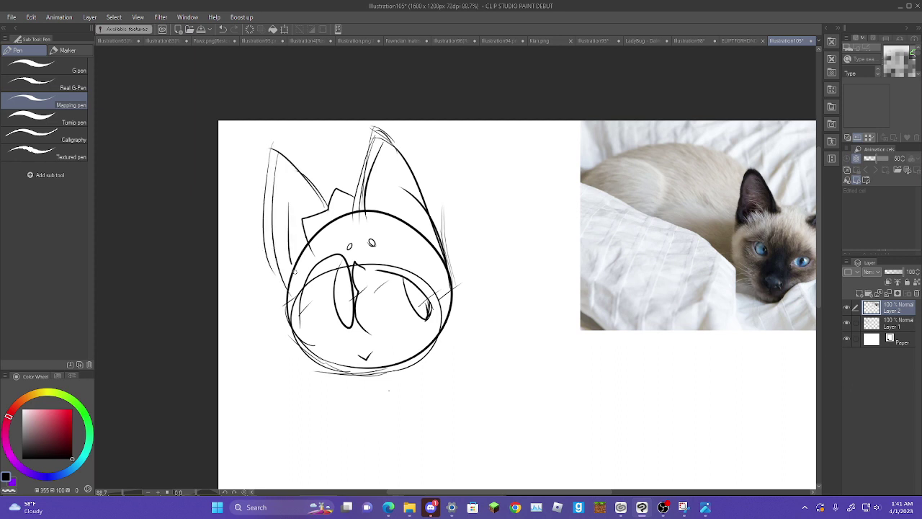
- Try a fluffy rounded cheek outline on the right side of the face, and undo it
mouse_move(441, 257)
left_mouse_down()
mouse_move(461, 268)
mouse_move(454, 319)
left_mouse_up()
left_click_drag(283, 274, 273, 333)
mouse_move(360, 204)
left_mouse_down()
mouse_move(323, 207)
mouse_move(314, 251)
mouse_move(361, 327)
left_mouse_up()
left_click(333, 246)
left_click(223, 30)
left_click(223, 30)
left_click(224, 29)
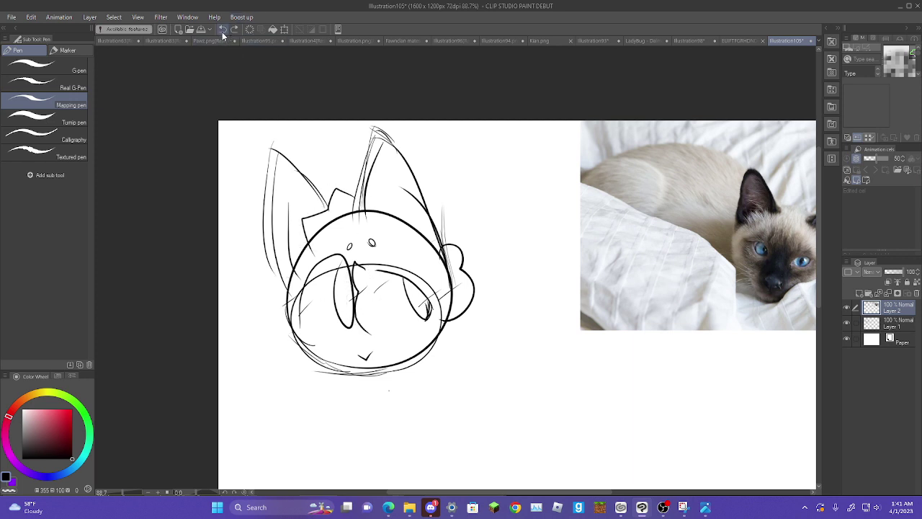
left_click(223, 30)
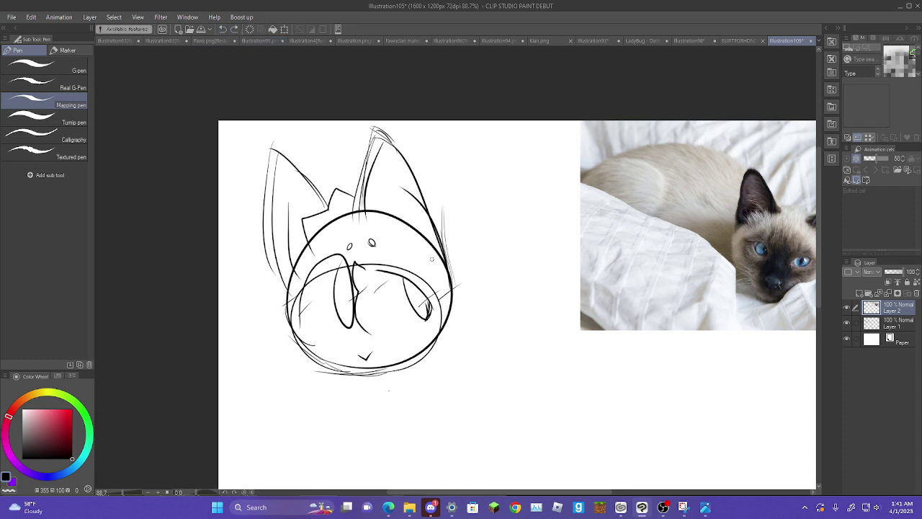
- Undo the ear and tuft strokes back to the bare head sketch, keeping the cat photo scaled down
left_click(224, 29)
left_click(223, 29)
left_click(223, 30)
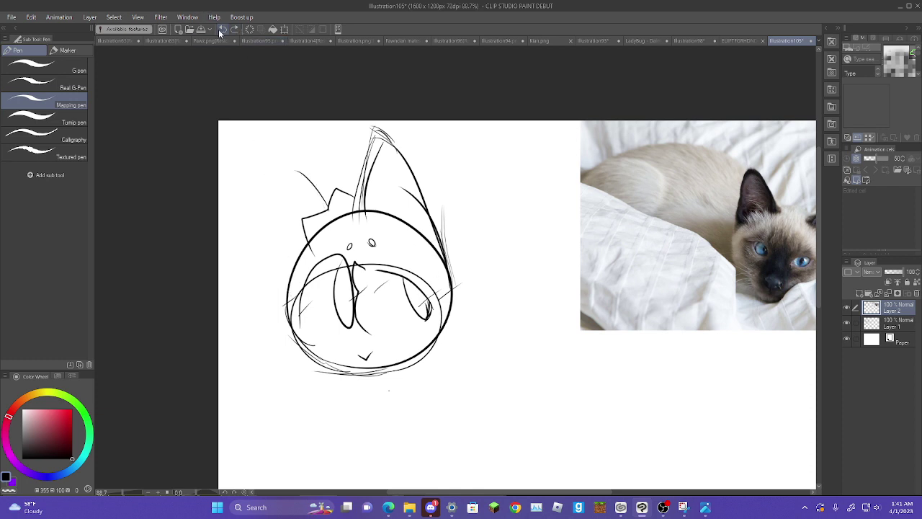
left_click(224, 30)
left_click(224, 30)
left_click(221, 32)
left_click(221, 32)
left_click(221, 31)
left_click(220, 32)
left_click(221, 31)
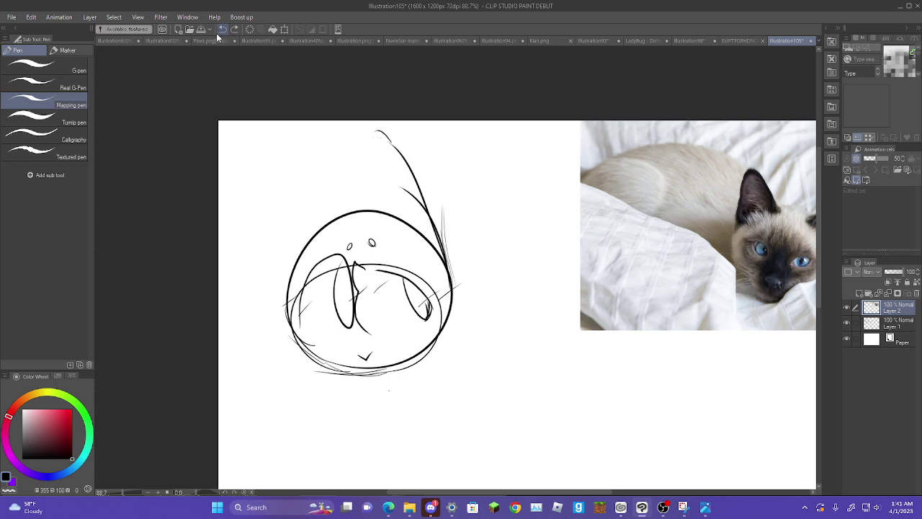
left_click(222, 32)
left_click(222, 31)
left_click(222, 32)
left_click(222, 31)
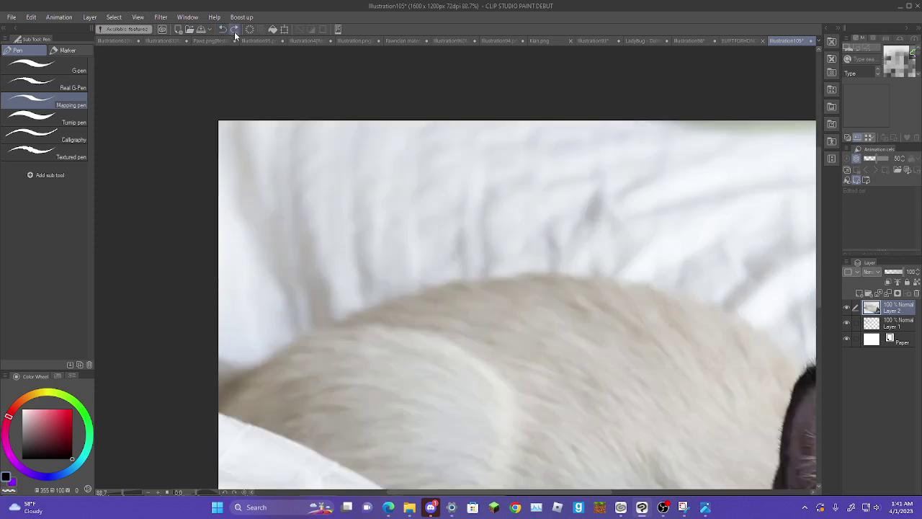
left_click(233, 32)
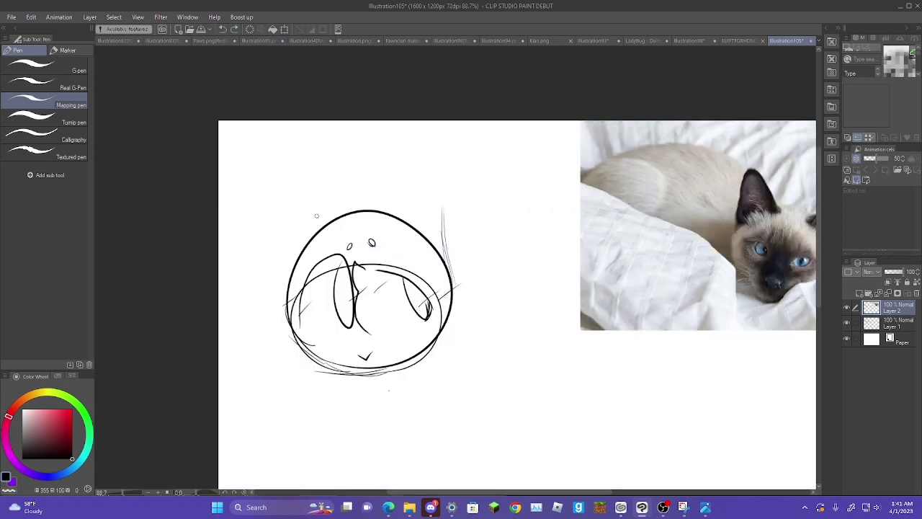
- Erase the right eye from the head sketch on Layer 1 with the Hard eraser
key("e")
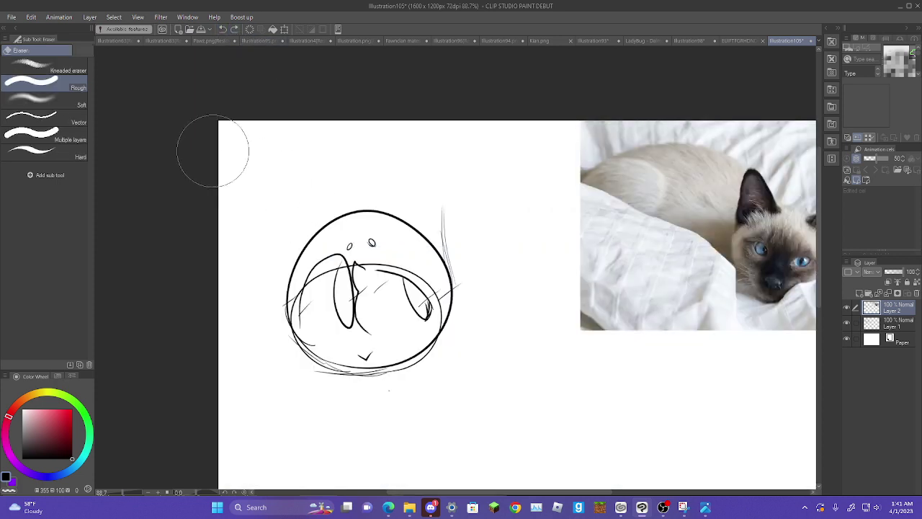
left_click(72, 154)
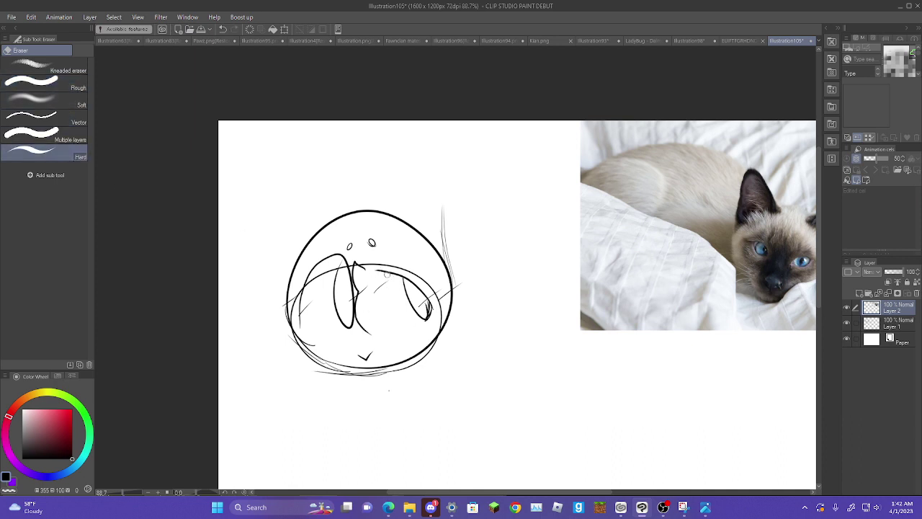
left_click(876, 326)
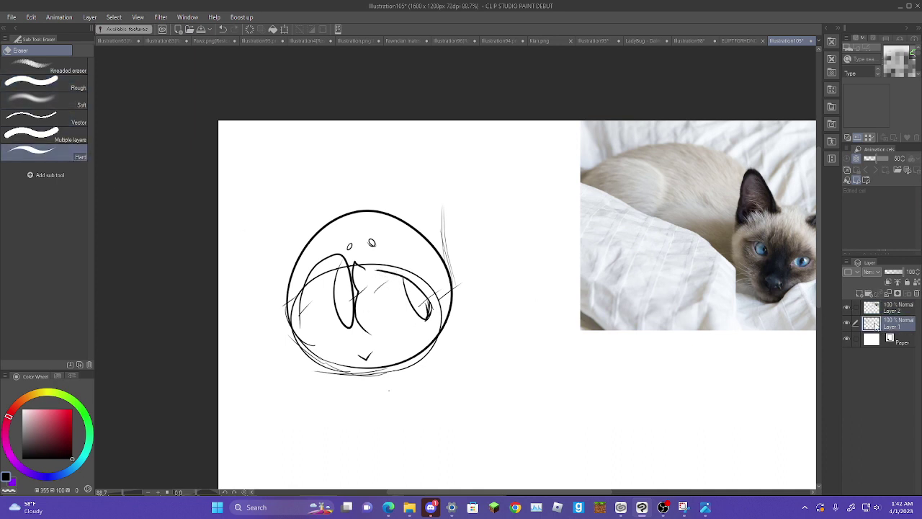
mouse_move(375, 271)
left_mouse_down()
mouse_move(409, 284)
mouse_move(408, 303)
mouse_move(425, 303)
mouse_move(427, 322)
left_mouse_up()
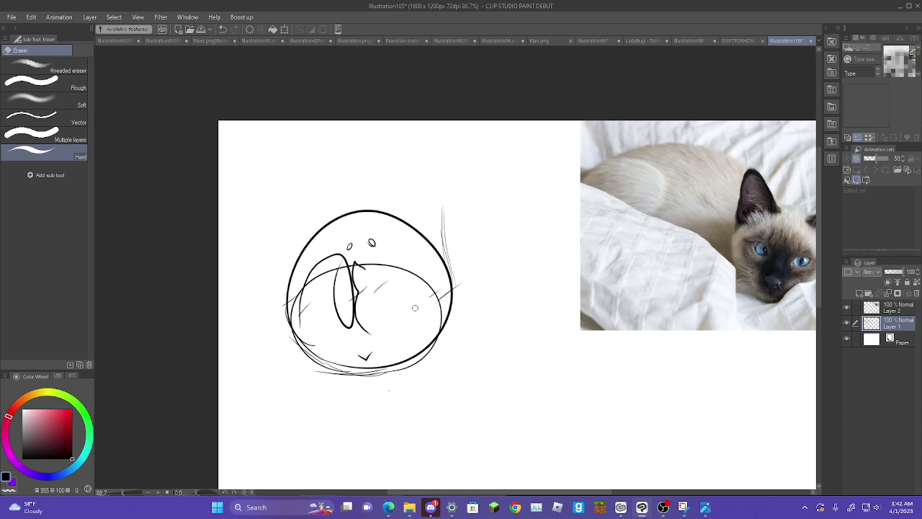
- Try redrawing the right eye with the Mapping pen as a short upper lid over a narrow oval iris
key("p")
left_click_drag(382, 258, 420, 268)
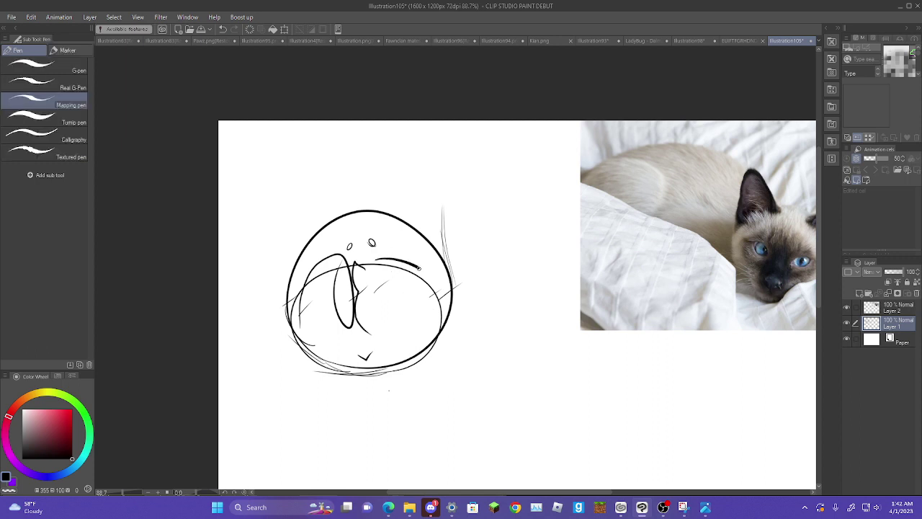
left_click(223, 29)
mouse_move(433, 306)
left_mouse_down()
mouse_move(384, 254)
mouse_move(417, 272)
mouse_move(427, 315)
mouse_move(413, 322)
mouse_move(409, 263)
left_mouse_up()
left_click(223, 29)
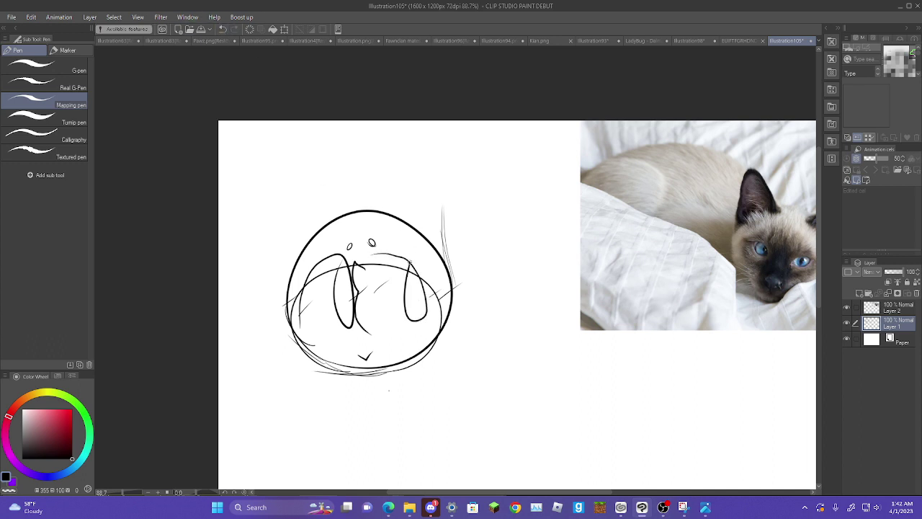
left_click(222, 29)
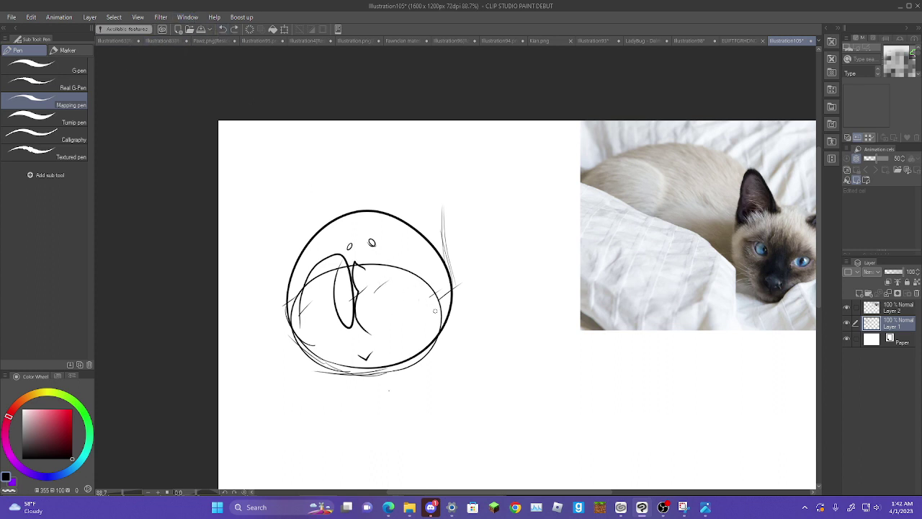
- Try a wider oval iris beneath a low arched lid for the right eye, undoing each attempt
mouse_move(405, 312)
left_mouse_down()
mouse_move(414, 260)
mouse_move(404, 314)
mouse_move(406, 291)
mouse_move(366, 267)
left_mouse_up()
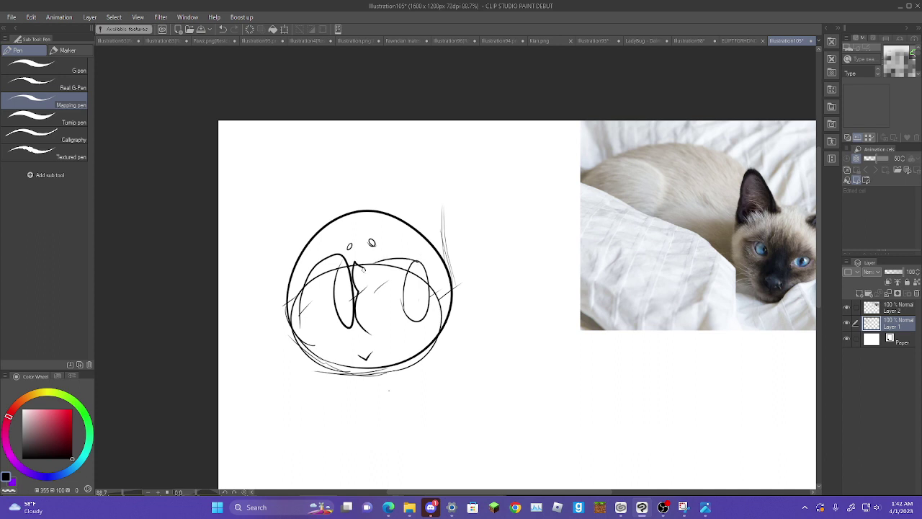
left_click(223, 30)
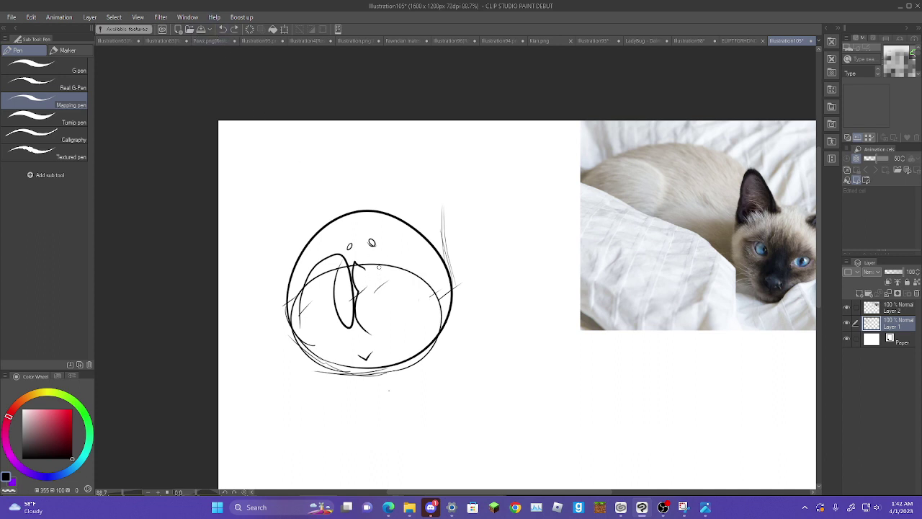
left_click_drag(429, 315, 396, 257)
left_click(223, 30)
mouse_move(437, 315)
left_mouse_down()
mouse_move(393, 251)
mouse_move(398, 287)
mouse_move(423, 292)
left_mouse_up()
left_click(223, 30)
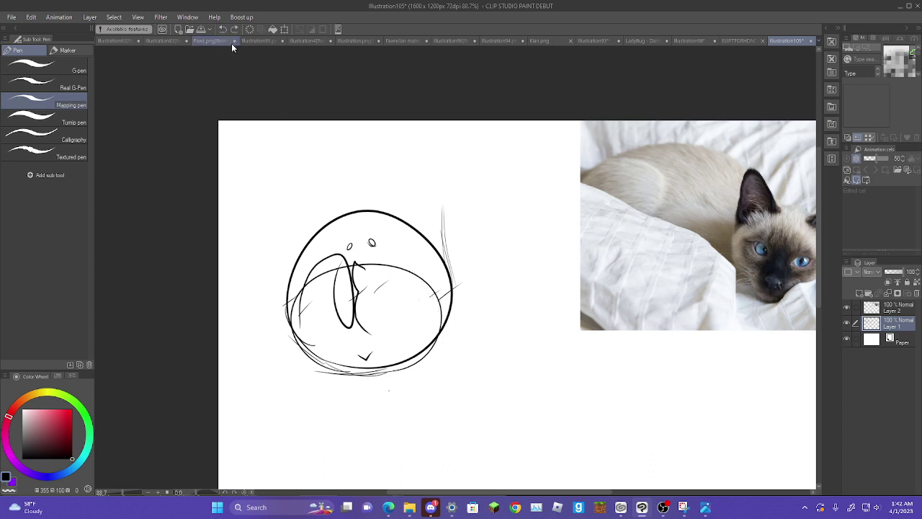
- Try several slanted upper lid lines and a tilted iris for the right eye, undoing each one
mouse_move(431, 324)
left_mouse_down()
mouse_move(407, 284)
mouse_move(370, 260)
left_mouse_up()
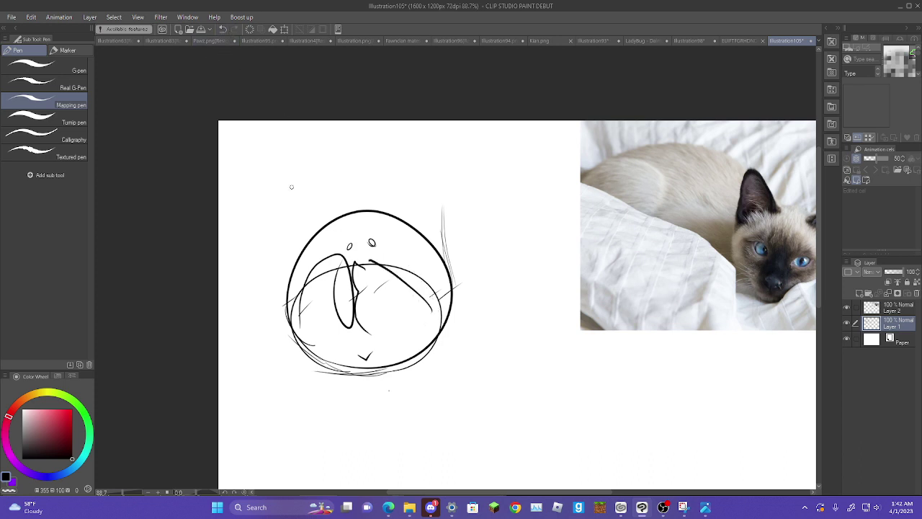
left_click(223, 29)
left_click_drag(430, 313, 387, 258)
left_click(223, 29)
left_click_drag(425, 309, 386, 264)
left_click(223, 30)
mouse_move(426, 317)
left_mouse_down()
mouse_move(420, 276)
mouse_move(398, 260)
mouse_move(371, 260)
mouse_move(408, 261)
mouse_move(399, 261)
mouse_move(415, 312)
mouse_move(428, 309)
mouse_move(405, 269)
mouse_move(369, 267)
mouse_move(396, 267)
mouse_move(418, 302)
mouse_move(415, 274)
left_mouse_up()
left_click(223, 30)
left_click(223, 30)
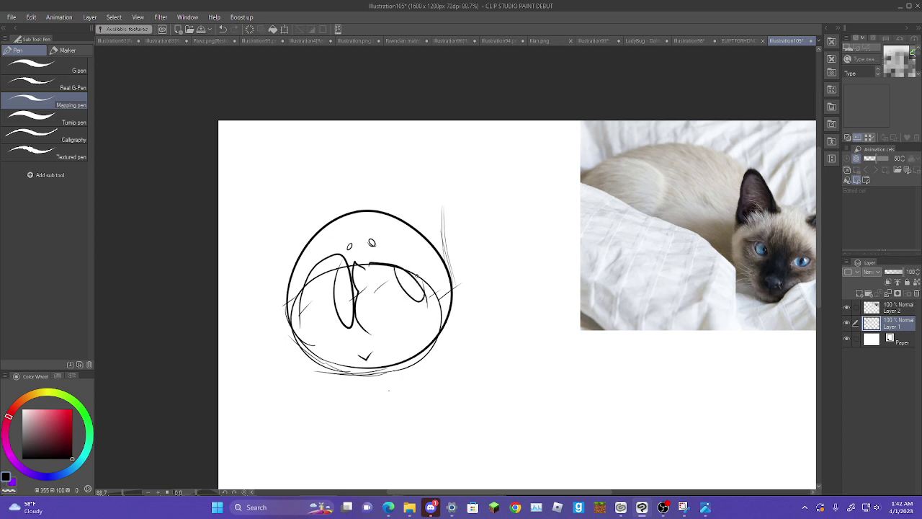
left_click(222, 31)
left_click(223, 30)
- Sketch light guidelines from the nose bridge across the right half of the face
left_click_drag(353, 286, 423, 322)
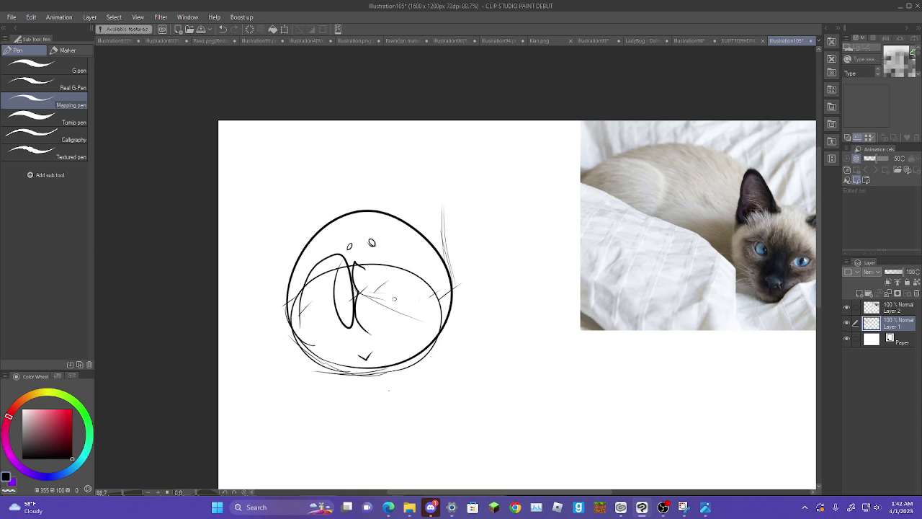
mouse_move(368, 293)
left_mouse_down()
mouse_move(433, 295)
mouse_move(388, 309)
mouse_move(438, 282)
mouse_move(366, 319)
left_mouse_up()
left_click(223, 30)
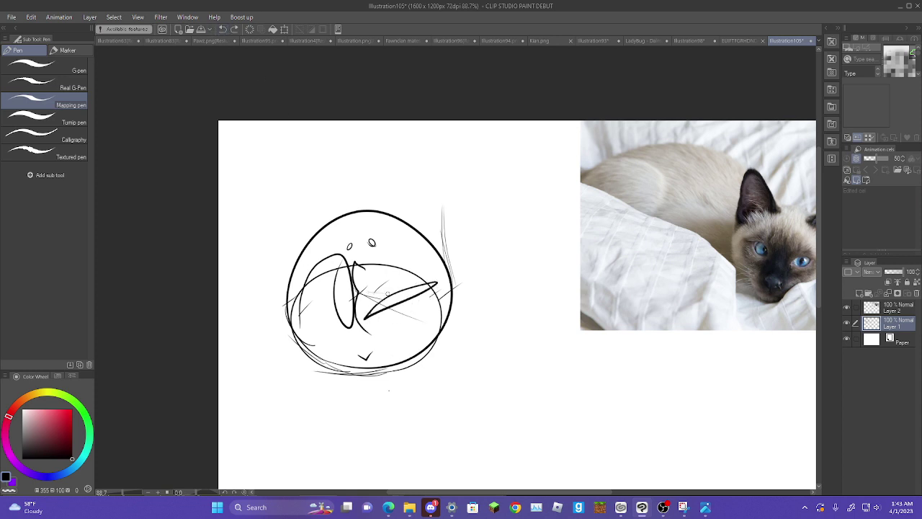
left_click(222, 29)
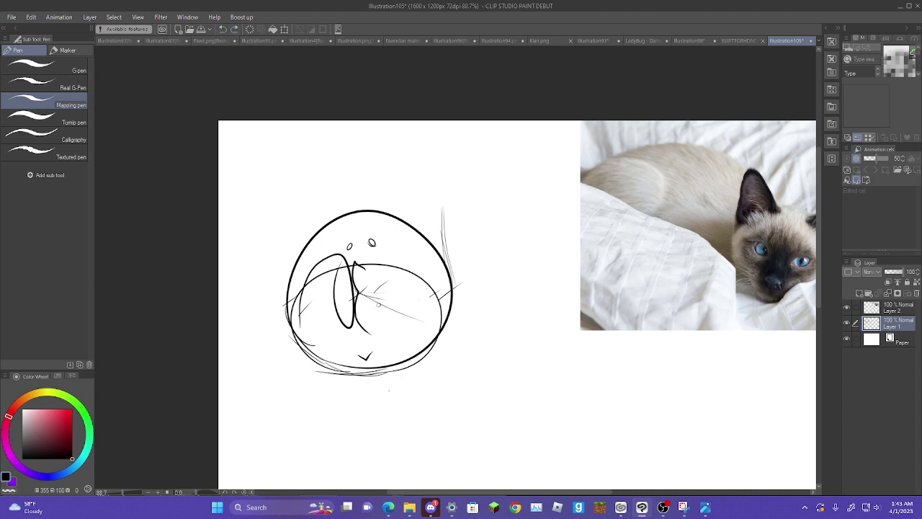
- Try a right eye with a flat lid curving down into a narrow slanted iris, and undo it
mouse_move(431, 315)
left_mouse_down()
mouse_move(402, 264)
mouse_move(383, 260)
mouse_move(429, 308)
left_mouse_up()
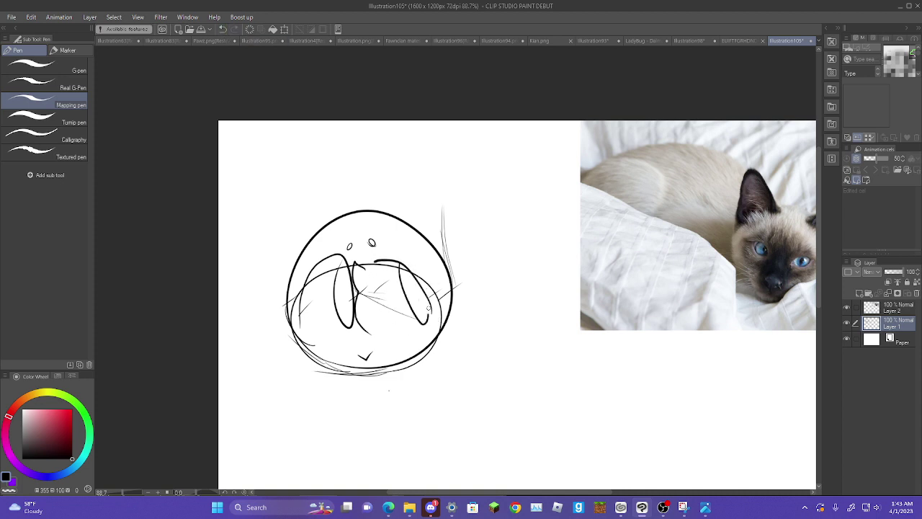
left_click(223, 29)
left_click(223, 30)
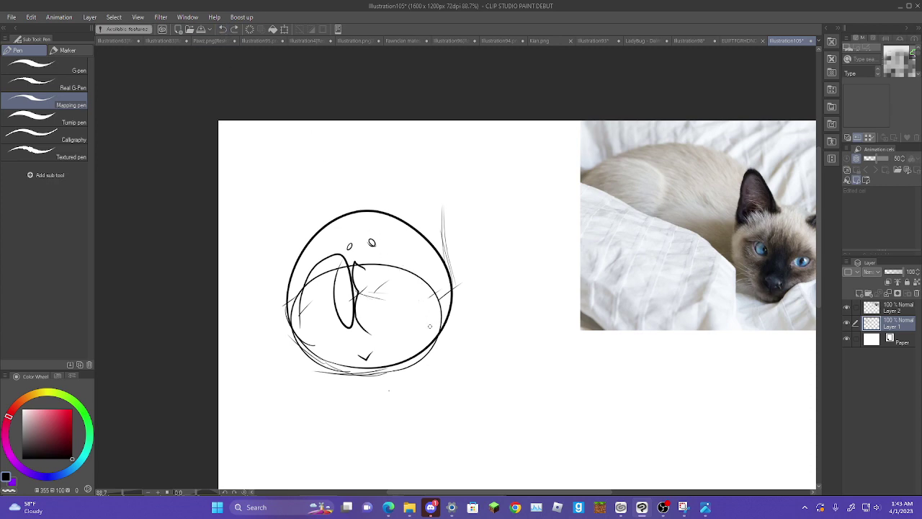
- Try a single curved outer outline for the right eye crossing the muzzle line, and undo it
scroll(457, 373, "up", 4)
left_click_drag(401, 224, 467, 237)
left_click_drag(526, 274, 456, 290)
key("p")
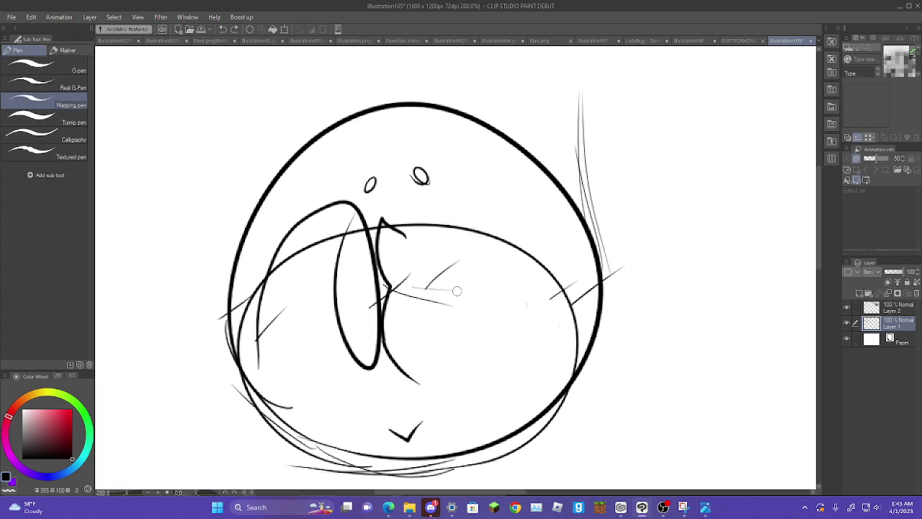
mouse_move(543, 349)
left_mouse_down()
mouse_move(517, 253)
mouse_move(459, 226)
left_mouse_up()
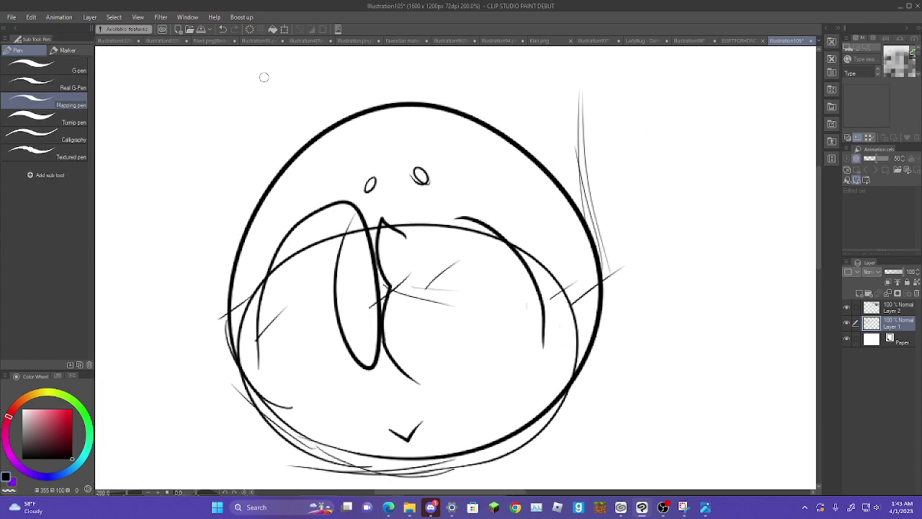
left_click(223, 29)
- Try an angular upper lid and a bold arched lid with a narrow oval iris for the right eye, undoing both
mouse_move(544, 348)
left_mouse_down()
mouse_move(531, 279)
mouse_move(503, 223)
mouse_move(478, 205)
mouse_move(396, 195)
left_mouse_up()
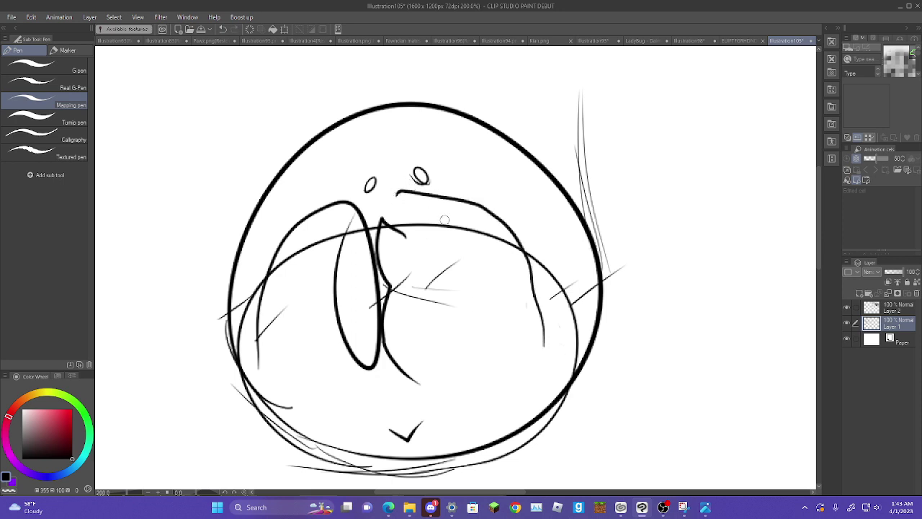
mouse_move(481, 204)
left_mouse_down()
mouse_move(492, 273)
mouse_move(526, 250)
left_mouse_up()
left_click(223, 29)
left_click(223, 29)
mouse_move(402, 217)
left_mouse_down()
mouse_move(479, 205)
mouse_move(533, 324)
mouse_move(491, 263)
mouse_move(497, 246)
left_mouse_up()
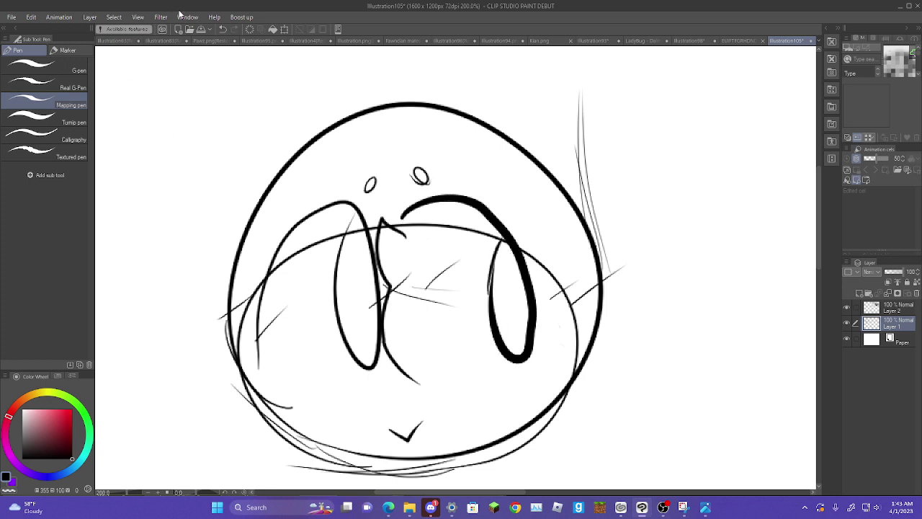
left_click(223, 28)
left_click(223, 29)
- Sketch light guide strokes for the right eye's arched upper lid and outer edge, undoing the stray last stroke
mouse_move(526, 340)
left_mouse_down()
mouse_move(529, 312)
mouse_move(521, 321)
mouse_move(505, 254)
left_mouse_up()
left_click_drag(524, 289, 489, 222)
left_click_drag(514, 266, 465, 215)
left_click_drag(525, 296, 452, 196)
left_click_drag(527, 272, 455, 198)
left_click_drag(517, 238, 391, 197)
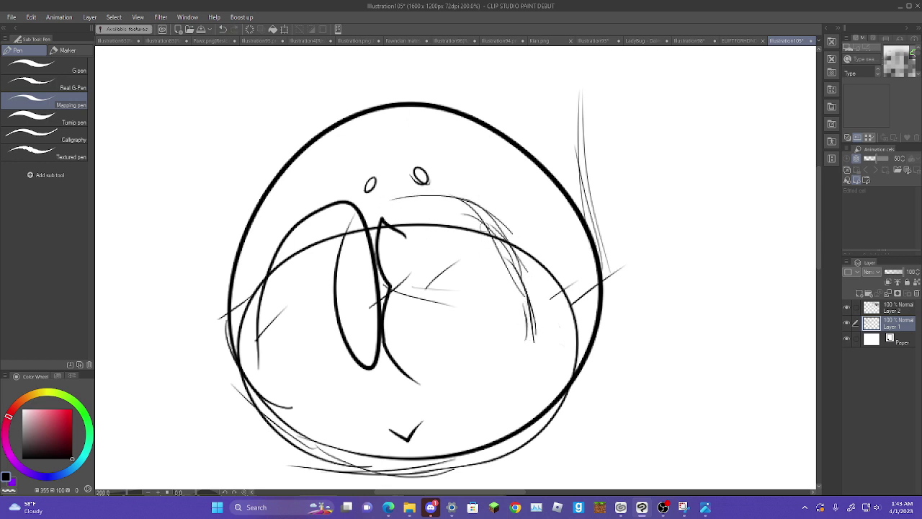
mouse_move(545, 347)
left_mouse_down()
mouse_move(481, 209)
mouse_move(422, 196)
mouse_move(404, 210)
mouse_move(456, 196)
mouse_move(490, 209)
left_mouse_up()
left_click(222, 29)
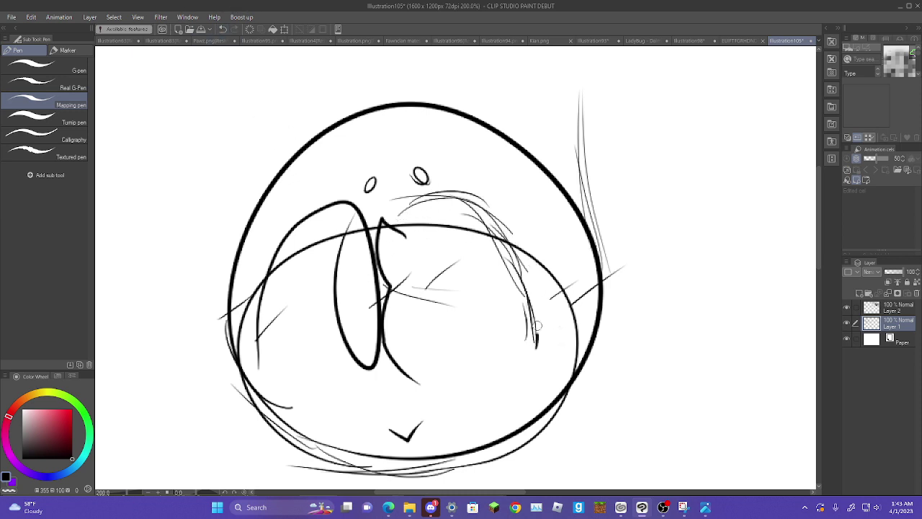
- Draw the right eye's bold arched lid with a narrow slanted iris, and add short slanted blush marks across the cheeks
mouse_move(536, 346)
left_mouse_down()
mouse_move(520, 242)
mouse_move(497, 209)
mouse_move(480, 201)
mouse_move(420, 220)
left_mouse_up()
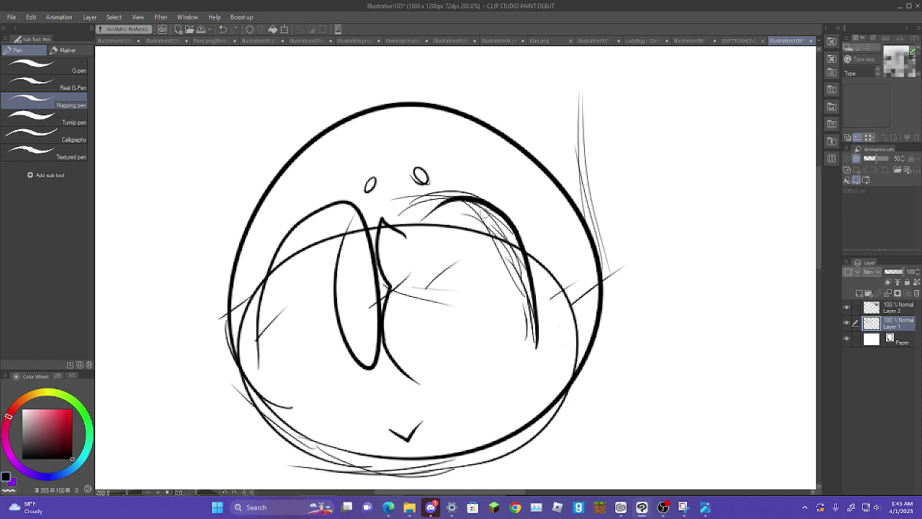
mouse_move(484, 208)
left_mouse_down()
mouse_move(525, 336)
mouse_move(520, 300)
mouse_move(523, 339)
left_mouse_up()
mouse_move(540, 277)
left_mouse_down()
mouse_move(525, 333)
mouse_move(521, 304)
left_mouse_up()
left_click_drag(470, 350, 491, 334)
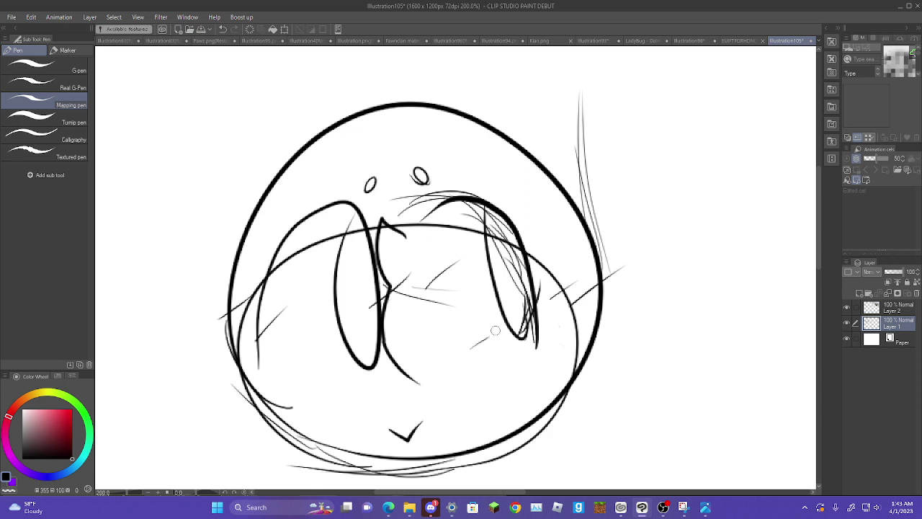
mouse_move(269, 380)
left_mouse_down()
mouse_move(295, 361)
mouse_move(339, 372)
mouse_move(436, 363)
left_mouse_up()
- Draw two large pointed ears, a pointed hair tuft on top of the head, and jagged cheek fur on both sides
mouse_move(441, 113)
left_mouse_down()
mouse_move(603, 178)
mouse_move(557, 408)
mouse_move(527, 411)
left_mouse_up()
mouse_move(640, 285)
left_mouse_down()
mouse_move(559, 364)
mouse_move(542, 364)
left_mouse_up()
mouse_move(495, 128)
left_mouse_down()
mouse_move(456, 102)
mouse_move(320, 112)
mouse_move(334, 200)
left_mouse_up()
mouse_move(316, 99)
left_mouse_down()
mouse_move(153, 266)
mouse_move(225, 390)
left_mouse_up()
left_click_drag(189, 263, 289, 389)
mouse_move(565, 265)
left_mouse_down()
mouse_move(606, 349)
mouse_move(546, 425)
left_mouse_up()
mouse_move(243, 302)
left_mouse_down()
mouse_move(184, 359)
mouse_move(268, 423)
left_mouse_up()
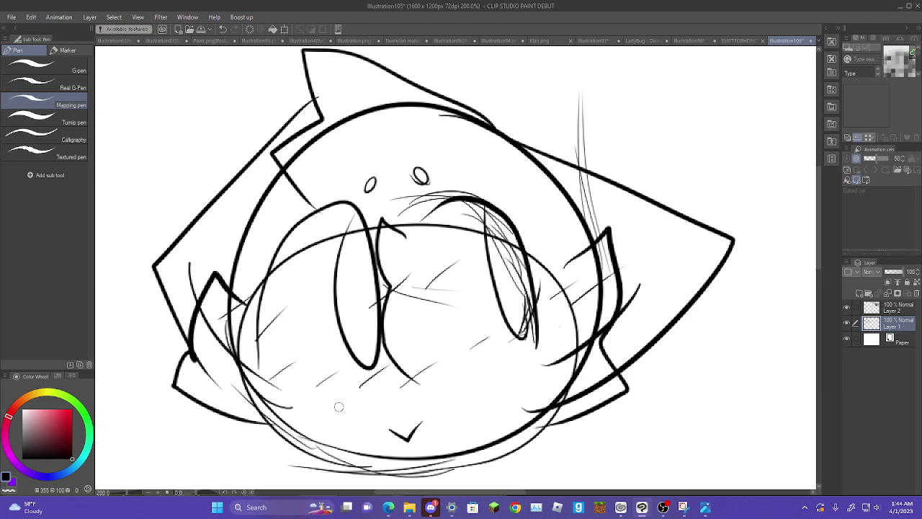
- Try a neck below the chin with a jagged chest-fur line and a collar carrying a round heart tag
mouse_move(474, 338)
left_mouse_down()
mouse_move(490, 165)
mouse_move(470, 144)
left_mouse_up()
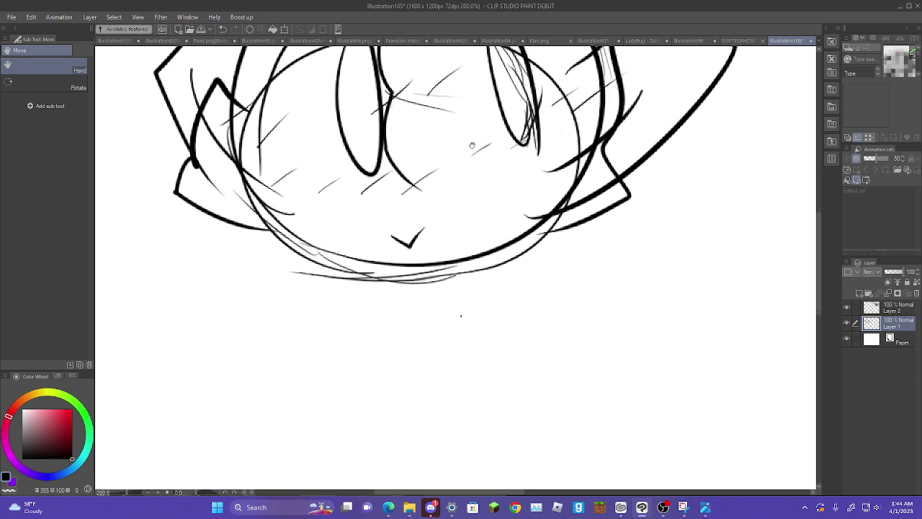
mouse_move(382, 260)
left_mouse_down()
mouse_move(365, 356)
mouse_move(374, 442)
left_mouse_up()
mouse_move(384, 301)
left_mouse_down()
mouse_move(492, 315)
mouse_move(507, 304)
mouse_move(515, 237)
left_mouse_up()
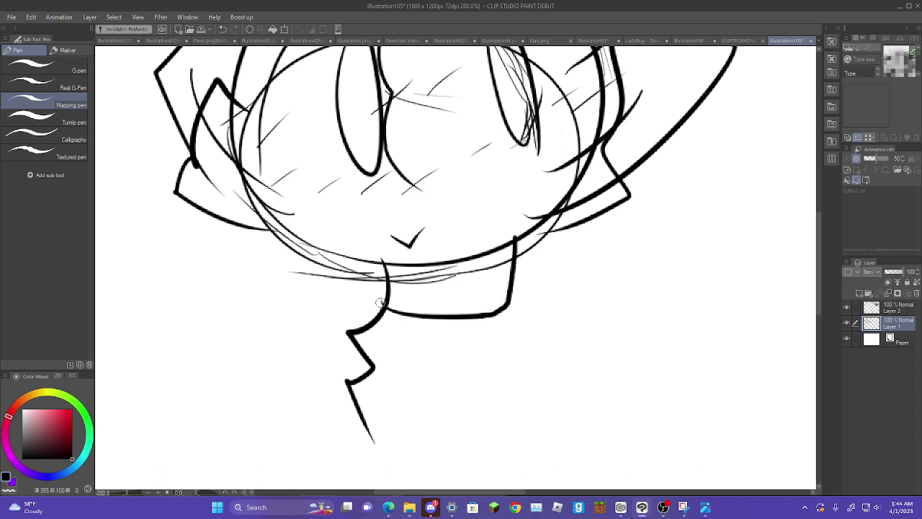
mouse_move(390, 337)
left_mouse_down()
mouse_move(394, 315)
mouse_move(421, 321)
mouse_move(396, 350)
mouse_move(394, 322)
left_mouse_up()
left_click(222, 30)
mouse_move(447, 265)
left_mouse_down()
mouse_move(444, 325)
mouse_move(454, 289)
left_mouse_up()
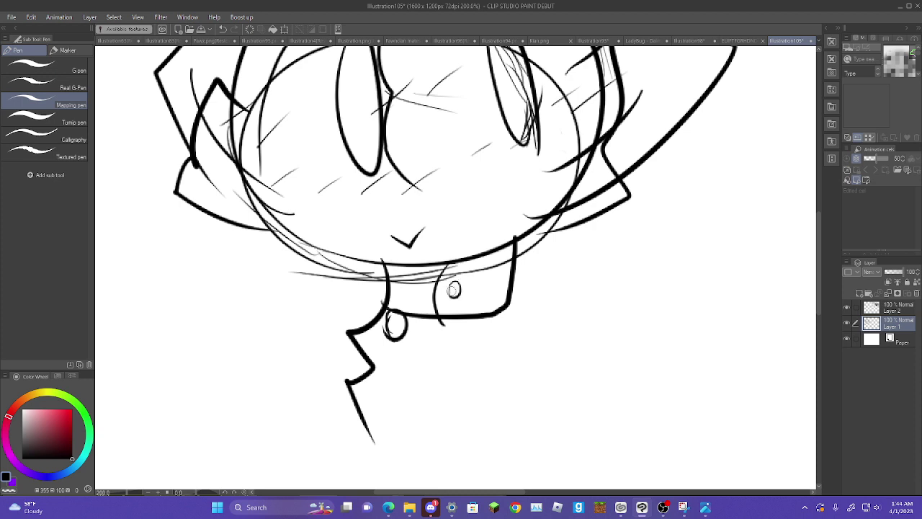
key("ctrl+z")
mouse_move(392, 319)
left_mouse_down()
mouse_move(395, 336)
mouse_move(401, 323)
mouse_move(395, 336)
left_mouse_up()
- Try several jagged fur contours running from the collar's right edge down over the shoulder, undoing the first two
mouse_move(513, 288)
left_mouse_down()
mouse_move(516, 319)
mouse_move(644, 372)
left_mouse_up()
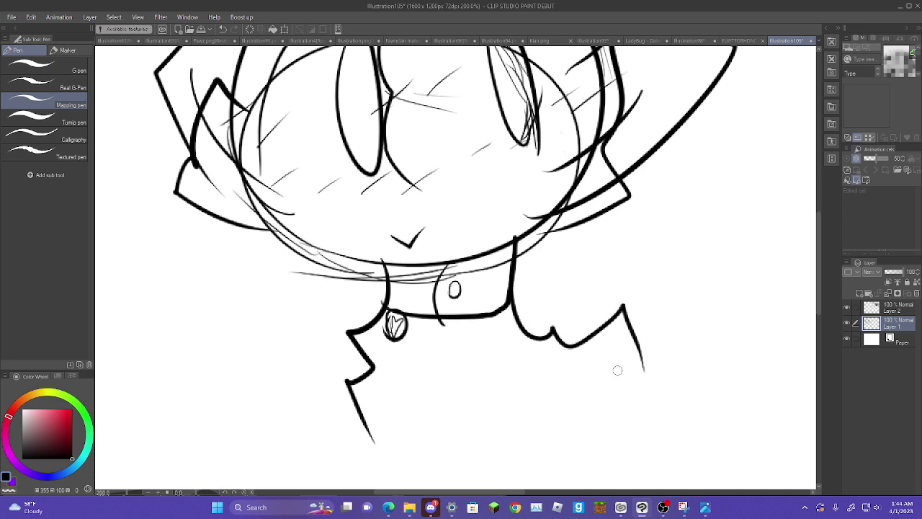
left_click(222, 29)
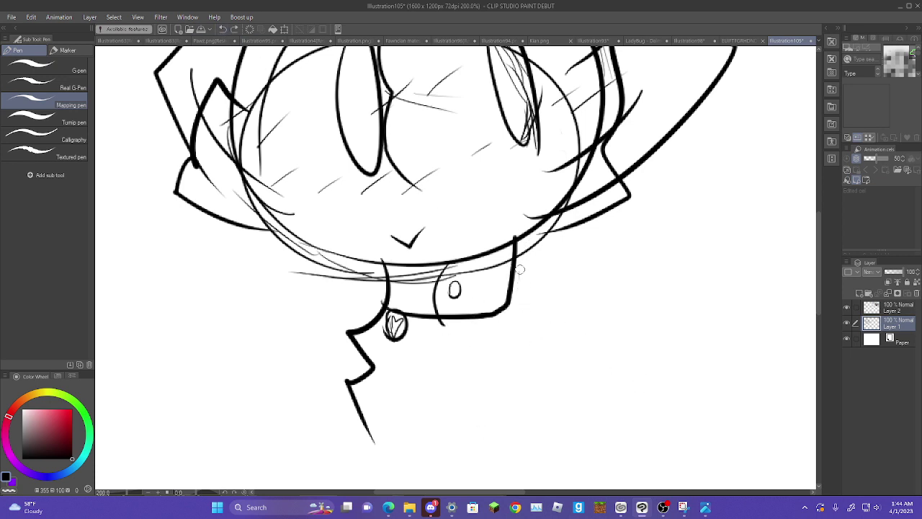
mouse_move(513, 253)
left_mouse_down()
mouse_move(609, 389)
mouse_move(626, 445)
left_mouse_up()
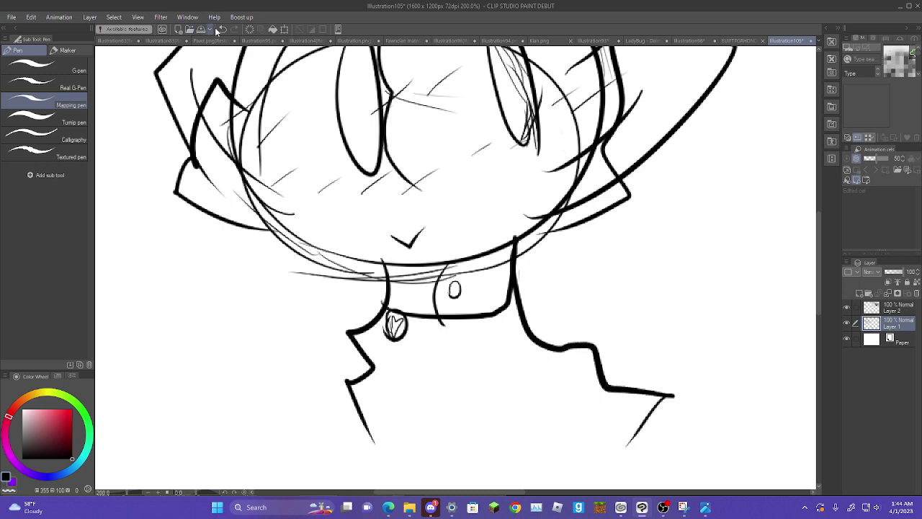
key("ctrl+z")
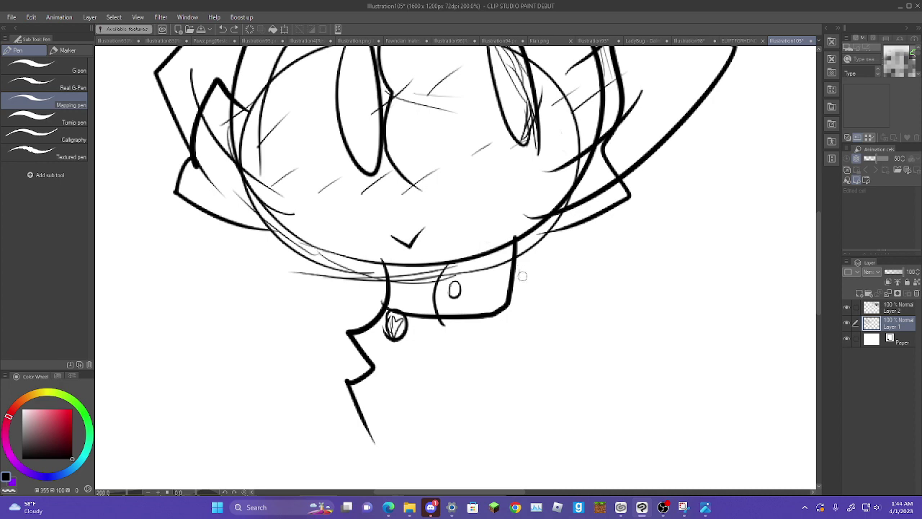
mouse_move(511, 290)
left_mouse_down()
mouse_move(549, 377)
mouse_move(568, 419)
left_mouse_up()
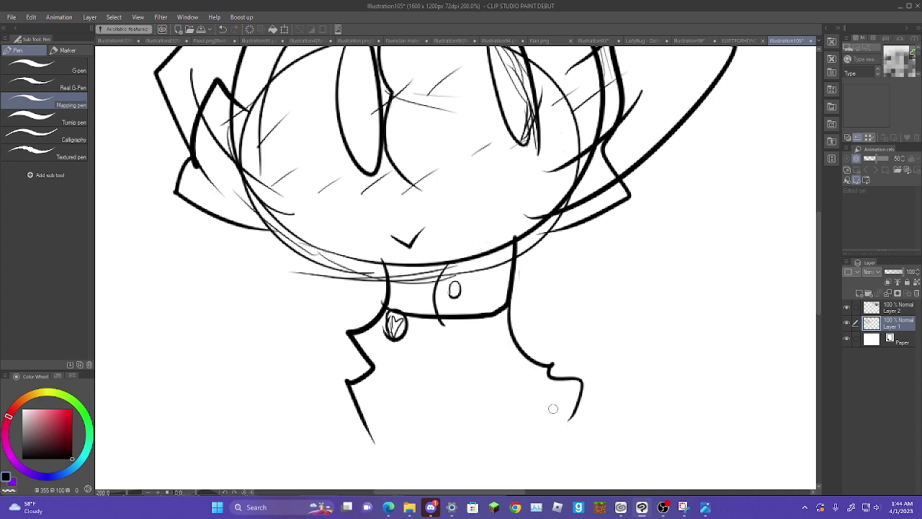
- Try a bold stroke below the right cheek and a long body line sweeping down from the left chest fur
scroll(553, 408, "down", 3)
left_click_drag(580, 353, 552, 299)
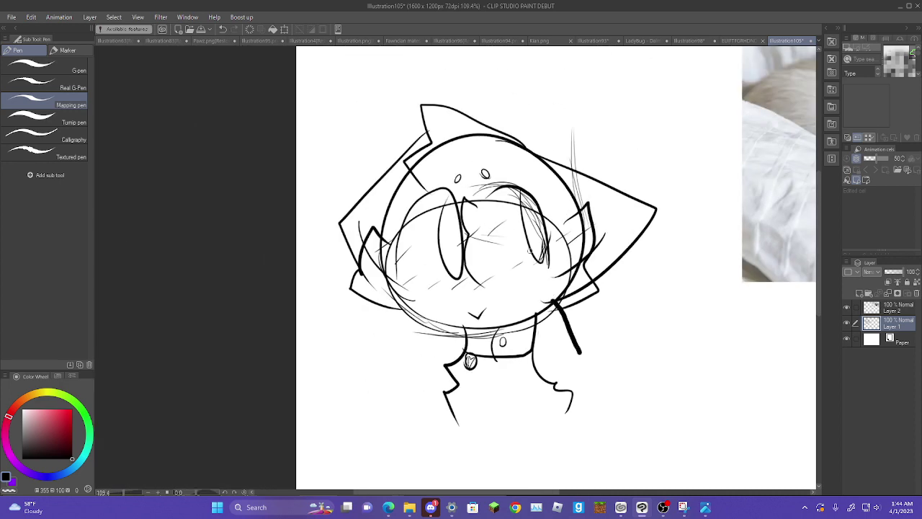
left_click(221, 29)
key("space")
left_click_drag(348, 146, 287, 99)
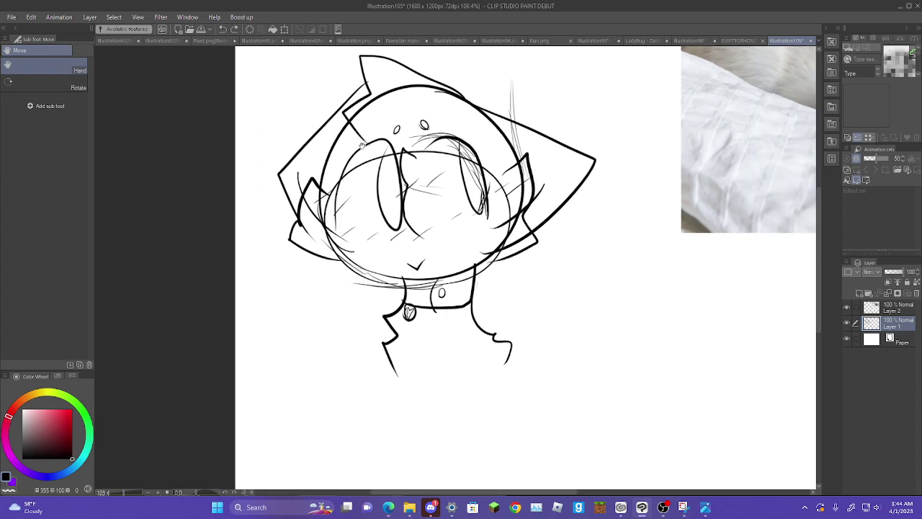
scroll(378, 117, "up", 2)
left_click_drag(423, 196, 414, 196)
key("p")
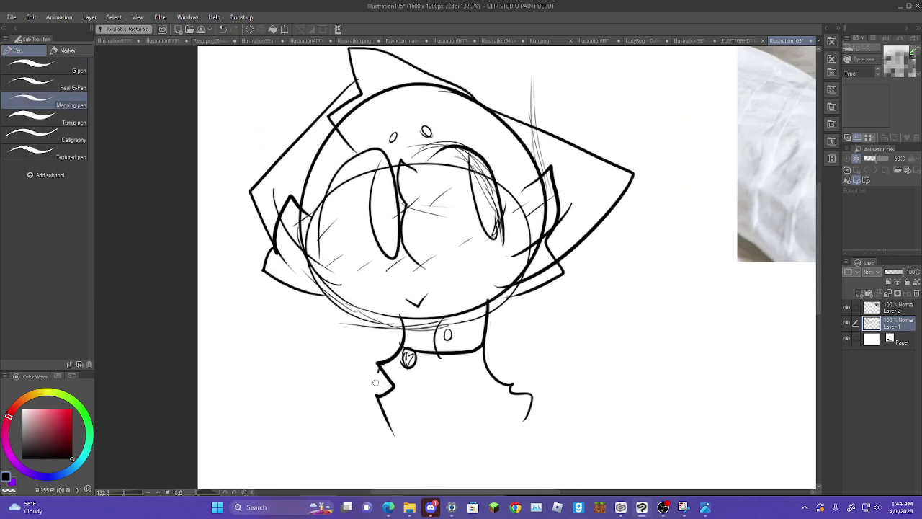
mouse_move(376, 372)
left_mouse_down()
mouse_move(315, 489)
mouse_move(408, 463)
left_mouse_up()
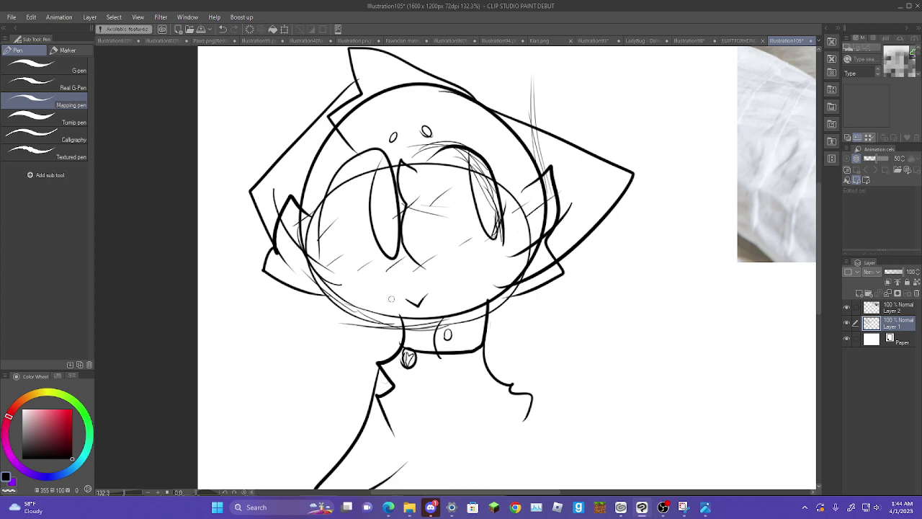
- Undo the body line, shoulder contour, tag, collar and chest fur drawn below the chin
left_click(223, 28)
left_click(223, 29)
left_click(223, 29)
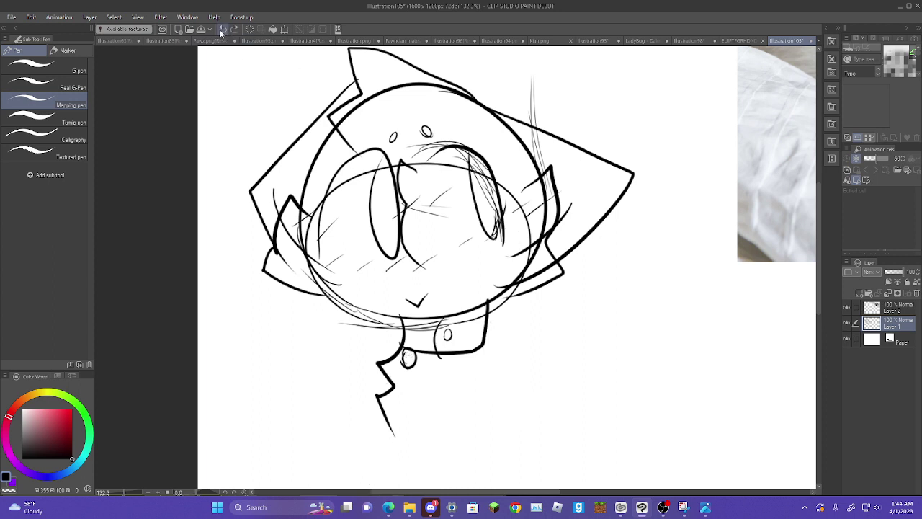
left_click(222, 30)
left_click(223, 30)
left_click(223, 30)
left_click(223, 30)
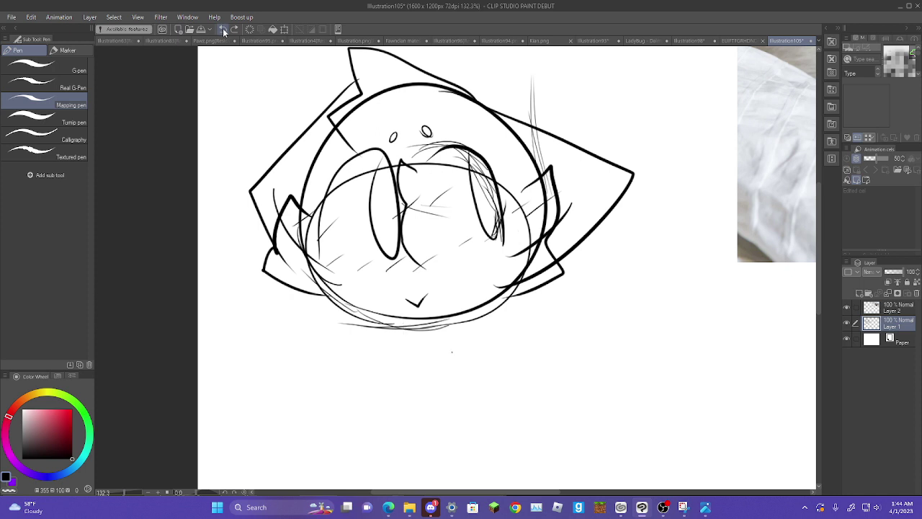
left_click(223, 29)
left_click(234, 29)
- Try two jagged chest-fur lines curving down from the chin, undoing both
key("space")
left_click_drag(434, 428, 444, 228)
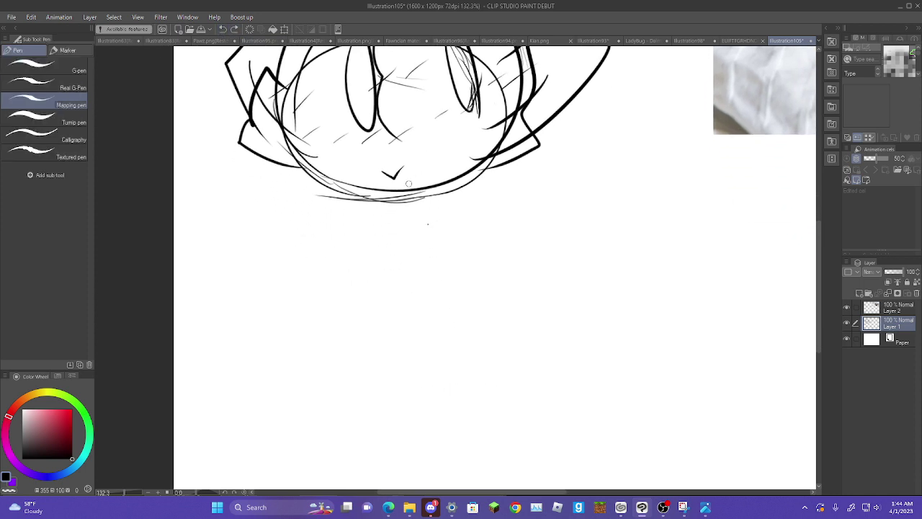
mouse_move(404, 205)
left_mouse_down()
mouse_move(379, 345)
mouse_move(393, 418)
left_mouse_up()
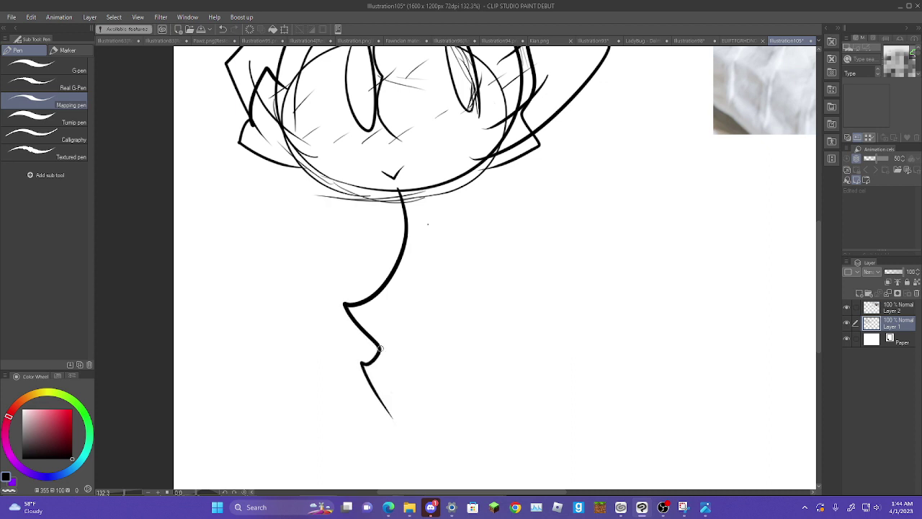
left_click(223, 30)
mouse_move(428, 189)
left_mouse_down()
mouse_move(435, 209)
mouse_move(396, 259)
mouse_move(422, 380)
left_mouse_up()
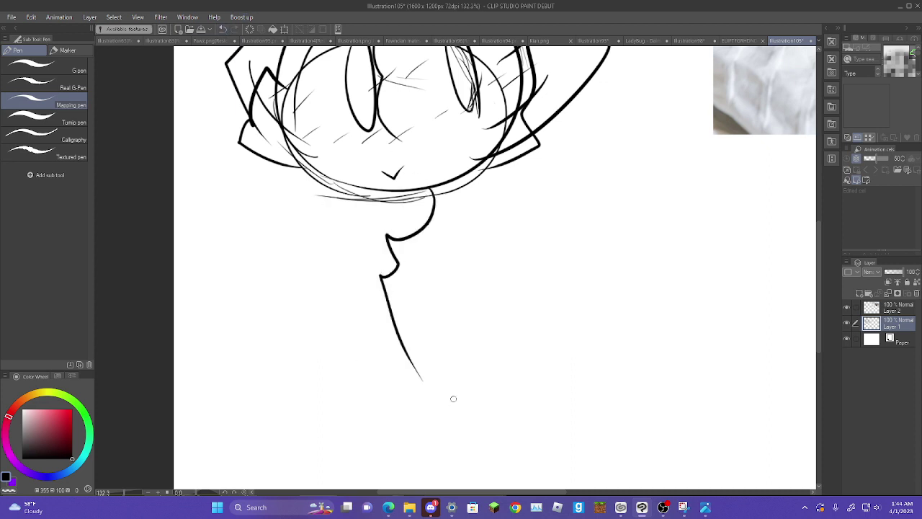
left_click(222, 30)
- Try a zigzag chest line below the chin with a broad curved shape swinging out from its lower end, and undo it all
mouse_move(436, 185)
left_mouse_down()
mouse_move(422, 255)
mouse_move(425, 358)
left_mouse_up()
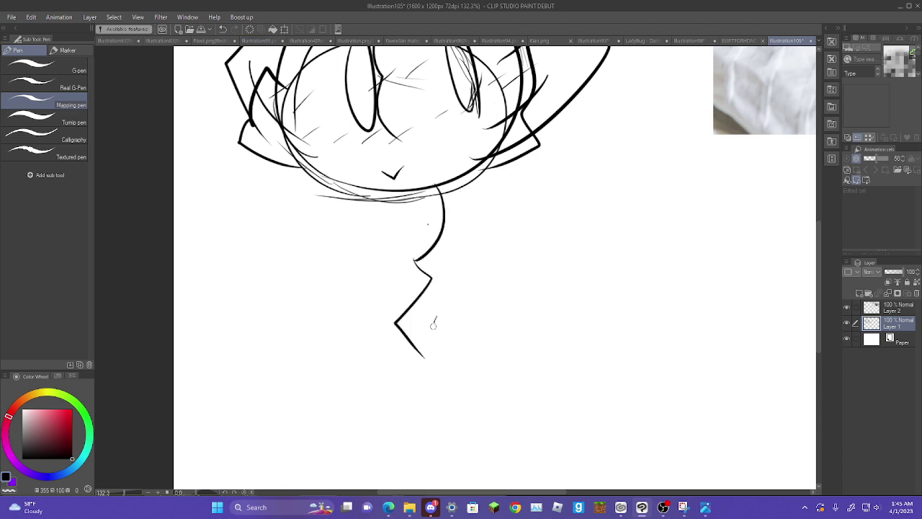
mouse_move(435, 317)
left_mouse_down()
mouse_move(543, 360)
mouse_move(555, 326)
left_mouse_up()
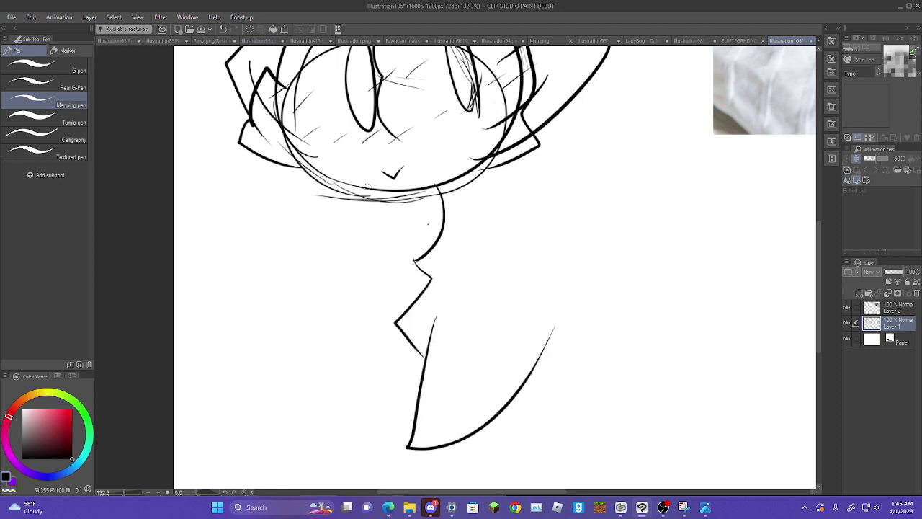
left_click(224, 31)
mouse_move(436, 330)
left_mouse_down()
mouse_move(327, 452)
mouse_move(508, 362)
left_mouse_up()
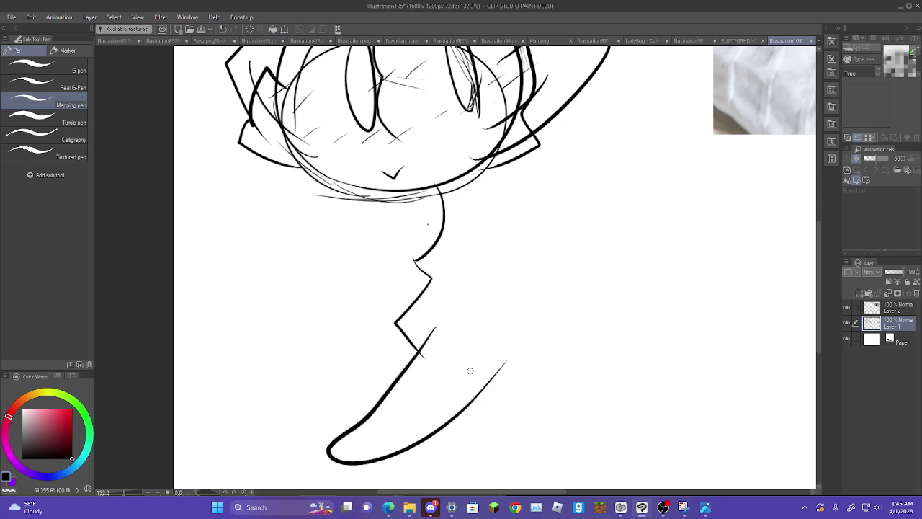
left_click_drag(373, 454, 372, 472)
left_click_drag(407, 336, 403, 367)
left_click(224, 30)
left_click(224, 30)
left_click(224, 30)
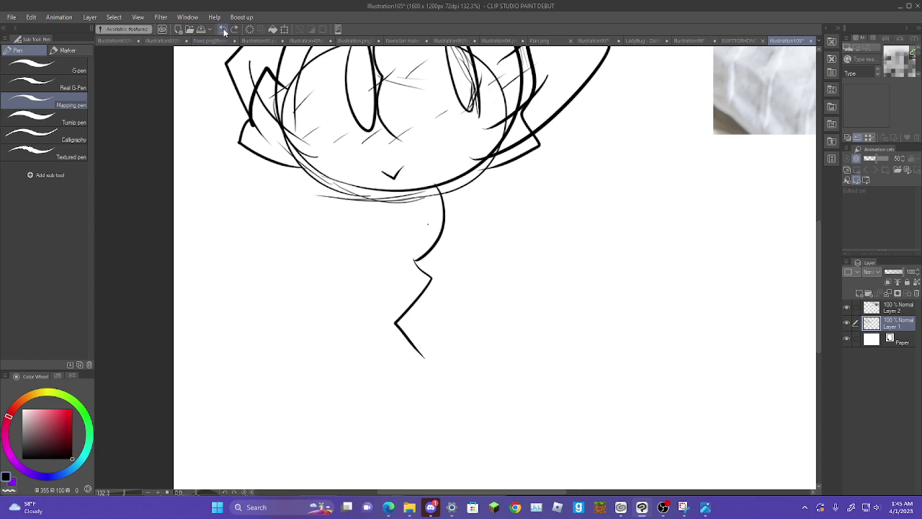
left_click(224, 30)
left_click(224, 30)
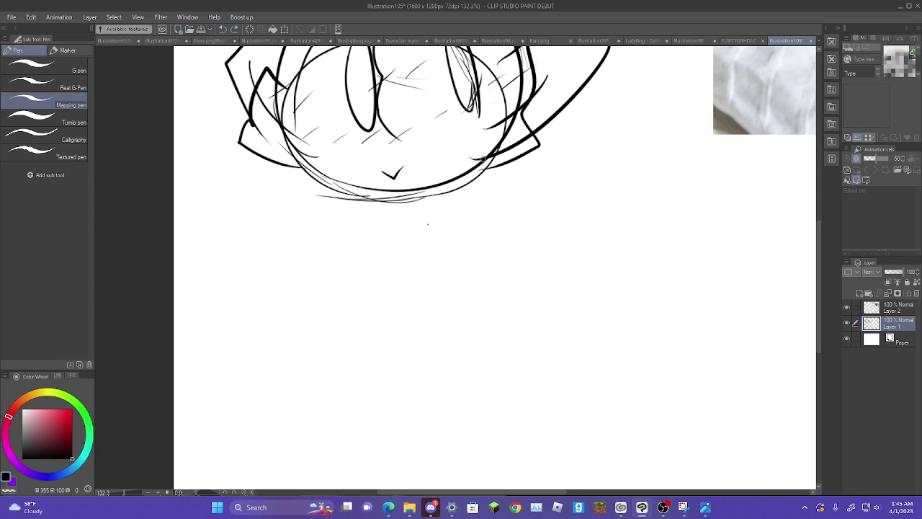
- Try a wavy line from the right cheek, a line from the left jaw and a jagged line under the mouth, undoing each
mouse_move(482, 158)
left_mouse_down()
mouse_move(539, 207)
mouse_move(529, 255)
left_mouse_up()
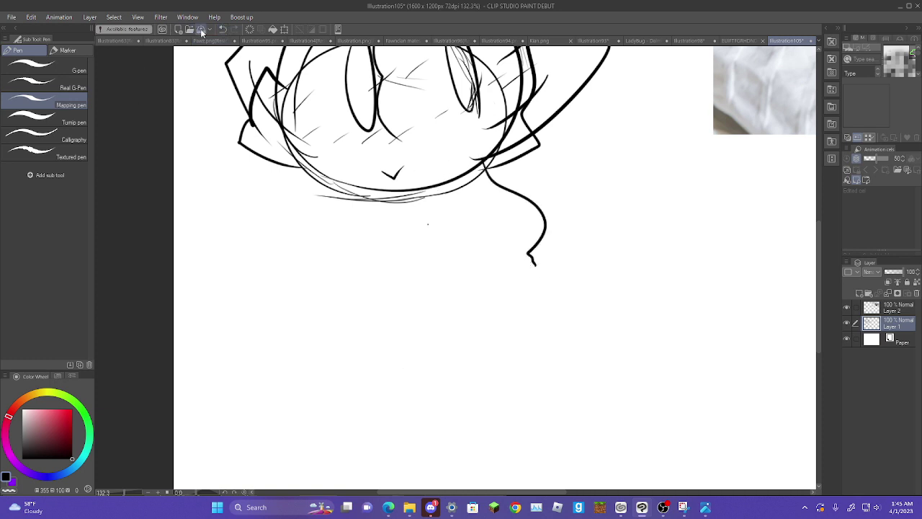
left_click(224, 30)
mouse_move(326, 179)
left_mouse_down()
mouse_move(324, 262)
mouse_move(346, 333)
left_mouse_up()
left_click(224, 30)
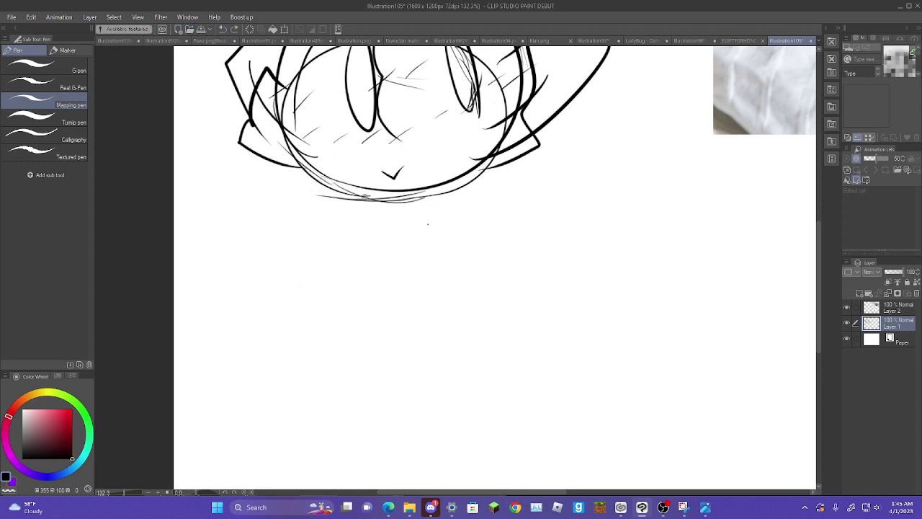
left_click_drag(382, 192, 396, 340)
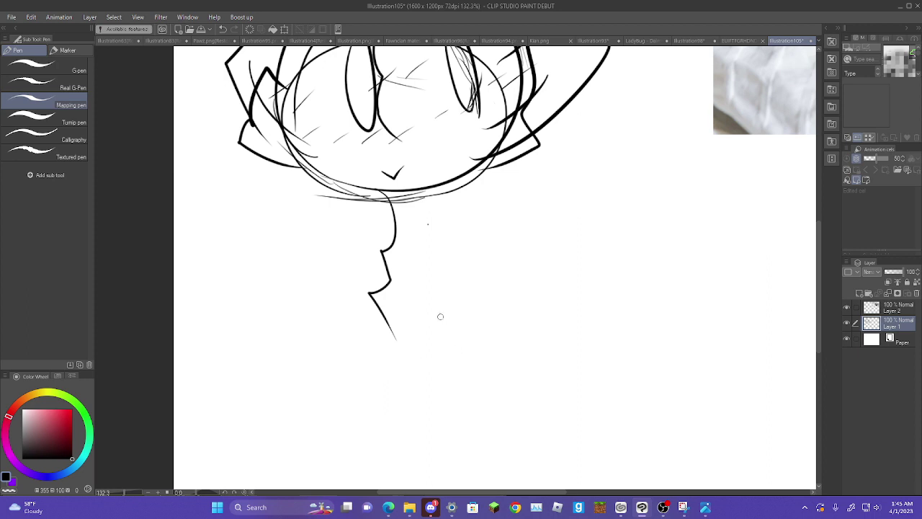
left_click(223, 30)
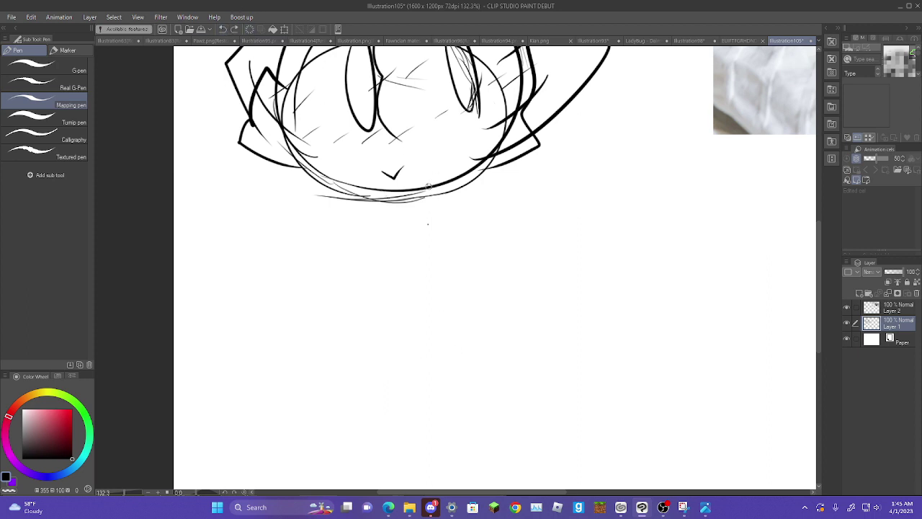
- Draw a jagged chest-fur line down from the chin and add a rounded shape curving from the neck back to the fur
mouse_move(406, 190)
left_mouse_down()
mouse_move(409, 218)
mouse_move(365, 249)
mouse_move(361, 304)
mouse_move(383, 333)
left_mouse_up()
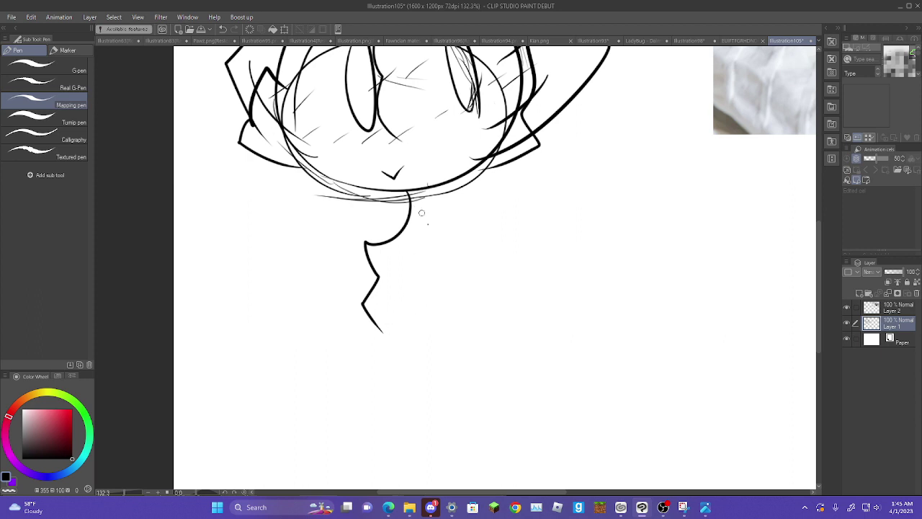
mouse_move(408, 217)
left_mouse_down()
mouse_move(448, 219)
mouse_move(470, 177)
left_mouse_up()
left_click(222, 29)
left_click_drag(428, 195, 386, 284)
- Sketch a light rounded outline around the right eye, from the nose bridge over the lid and along the cheek
scroll(436, 172, "up", 5)
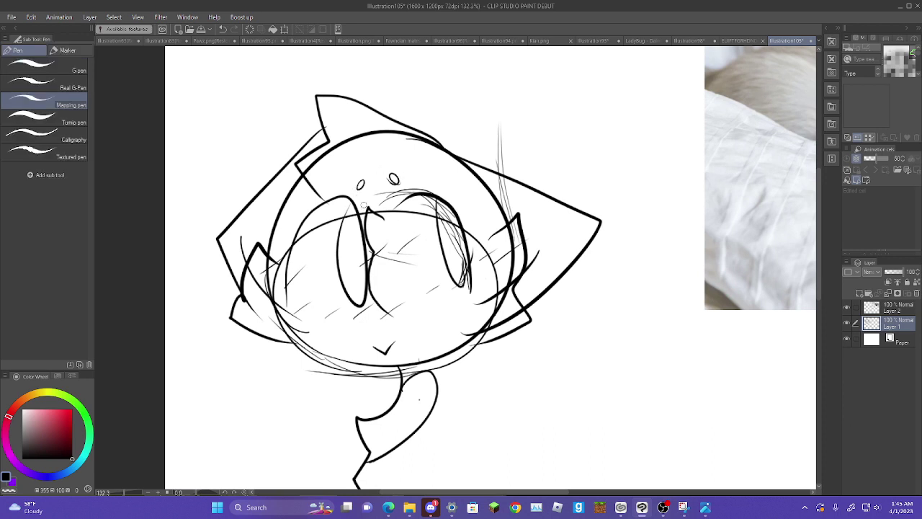
mouse_move(354, 210)
left_mouse_down()
mouse_move(371, 187)
mouse_move(419, 215)
left_mouse_up()
mouse_move(353, 207)
left_mouse_down()
mouse_move(376, 191)
mouse_move(461, 202)
mouse_move(480, 223)
mouse_move(486, 274)
mouse_move(436, 313)
mouse_move(382, 310)
mouse_move(461, 296)
left_mouse_up()
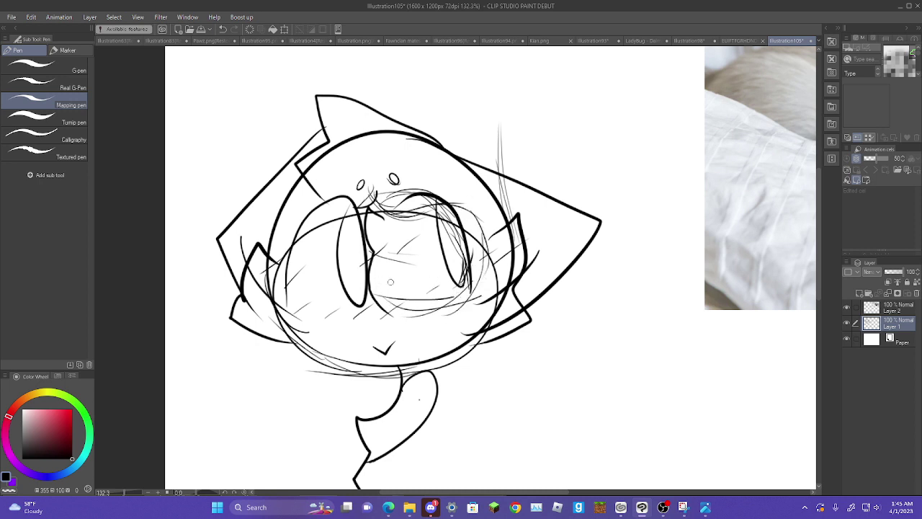
left_click_drag(382, 303, 436, 310)
left_click_drag(350, 288, 406, 303)
- Sketch a matching light rounded outline around the left eye, over its lid, down the outer side and across the cheek
left_click_drag(318, 227, 355, 209)
left_click_drag(274, 256, 366, 187)
left_click_drag(297, 234, 270, 265)
mouse_move(260, 285)
left_mouse_down()
mouse_move(256, 309)
mouse_move(334, 263)
left_mouse_up()
left_click_drag(294, 293, 369, 286)
left_click_drag(284, 295, 365, 291)
left_click_drag(357, 309, 328, 311)
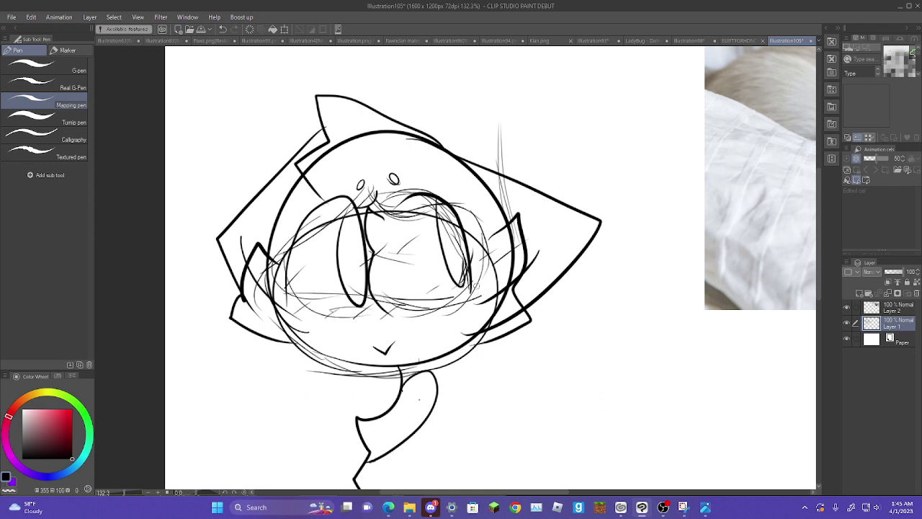
- Try a long tapered arm shape with a rounded end below the chest fur, undoing each attempt
left_click_drag(495, 437, 459, 208)
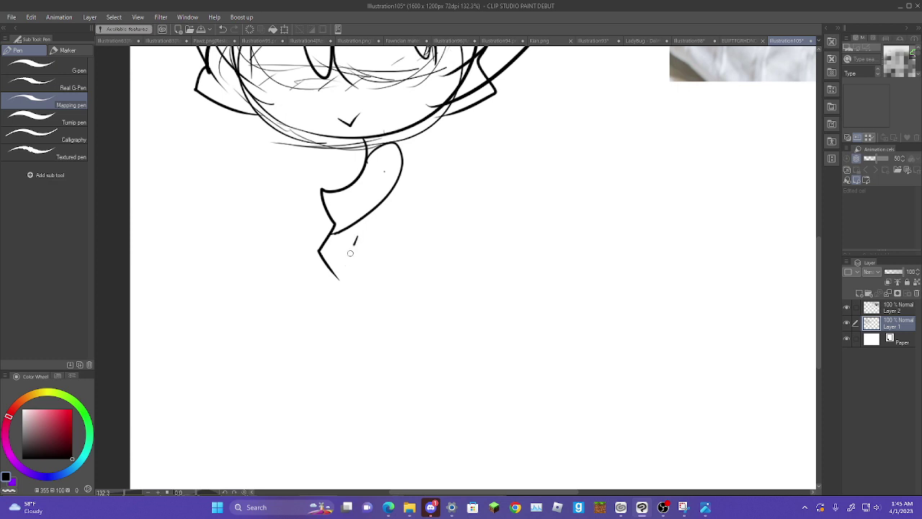
mouse_move(357, 236)
left_mouse_down()
mouse_move(273, 386)
mouse_move(439, 289)
left_mouse_up()
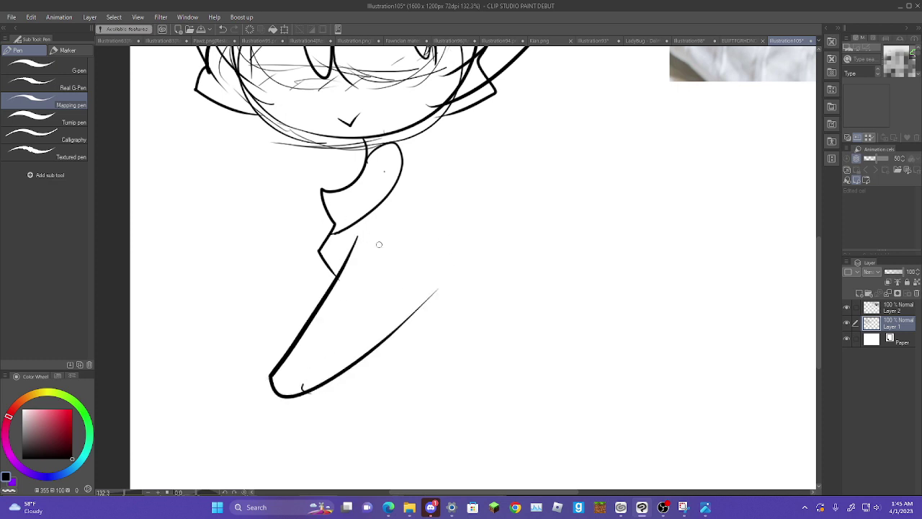
left_click(223, 29)
left_click(223, 29)
mouse_move(357, 219)
left_mouse_down()
mouse_move(454, 298)
mouse_move(456, 252)
left_mouse_up()
left_click(223, 30)
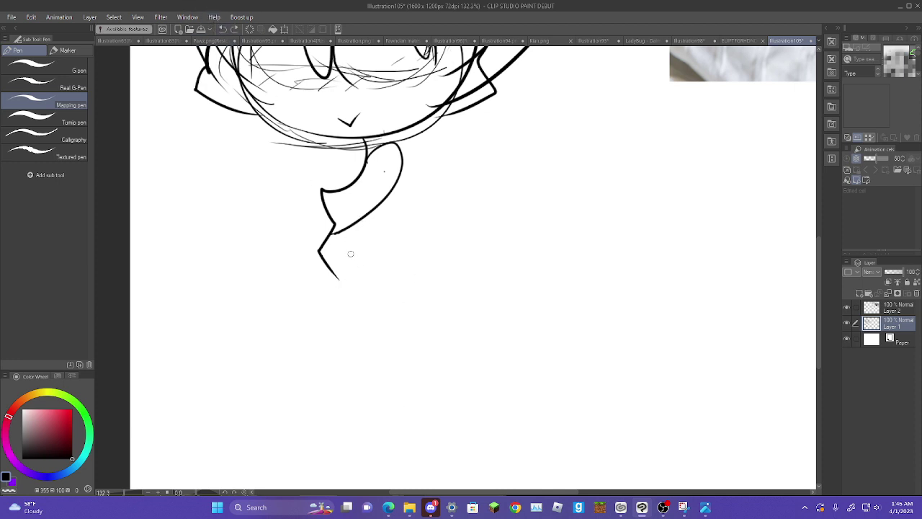
- Try an upright rounded limb below the chest fur with light fur strokes beside it, undoing both
mouse_move(358, 242)
left_mouse_down()
mouse_move(377, 387)
mouse_move(438, 376)
mouse_move(462, 261)
left_mouse_up()
left_click_drag(416, 393, 430, 409)
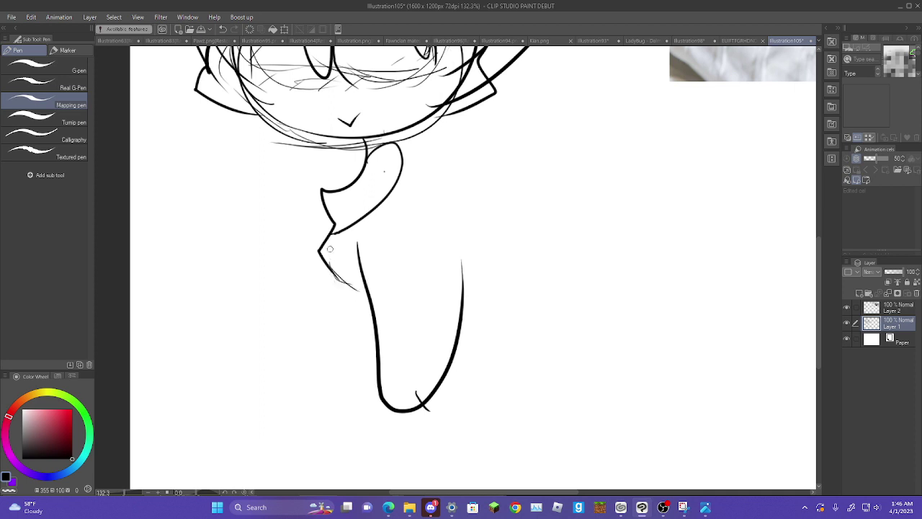
mouse_move(329, 250)
left_mouse_down()
mouse_move(367, 318)
mouse_move(382, 310)
left_mouse_up()
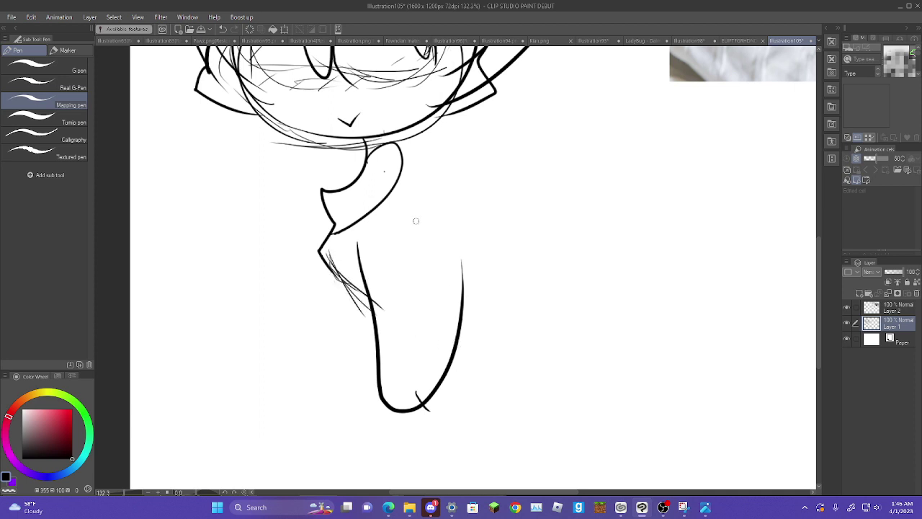
left_click(223, 30)
left_click(223, 31)
left_click(222, 30)
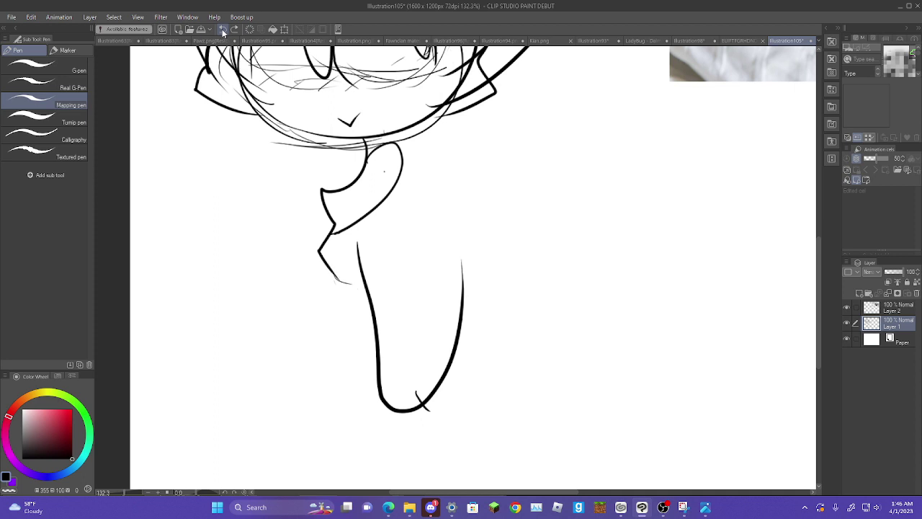
left_click(223, 30)
left_click(222, 30)
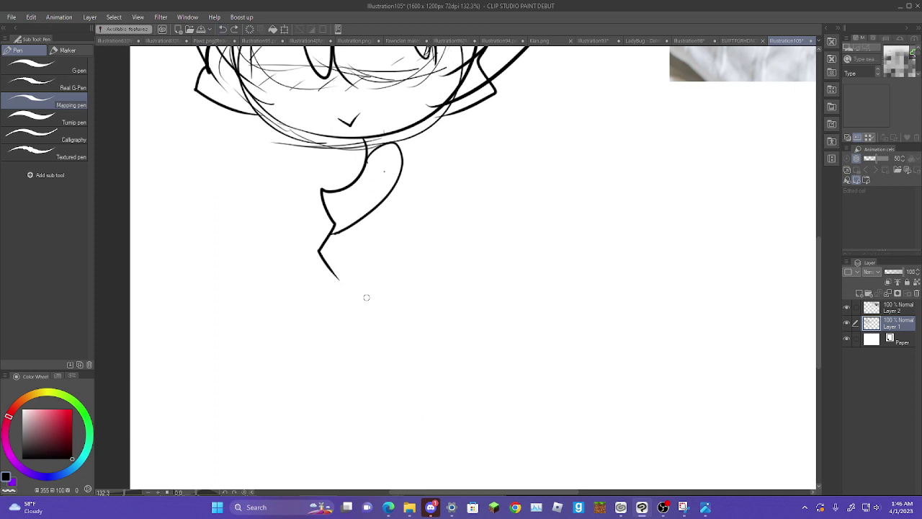
- Erase the neck, the rounded shape and the chest-fur line below the chin with the Rough eraser
key("e")
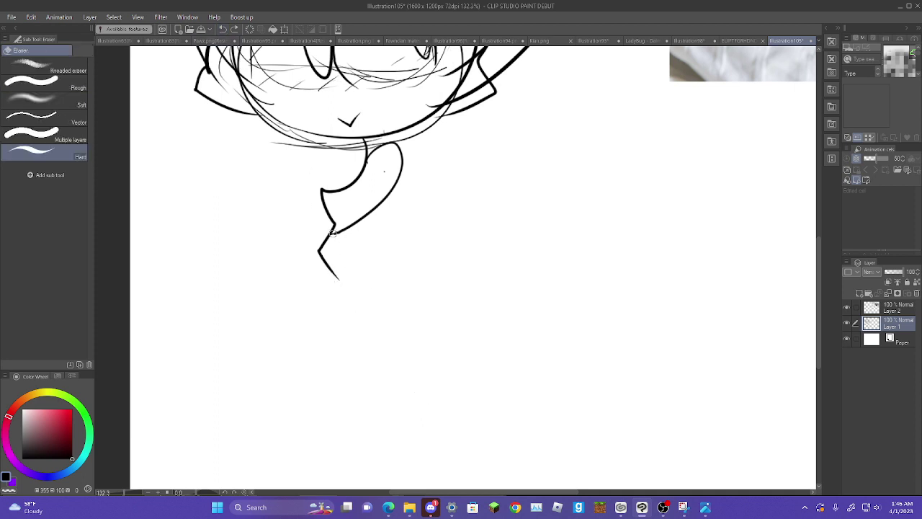
left_click(31, 82)
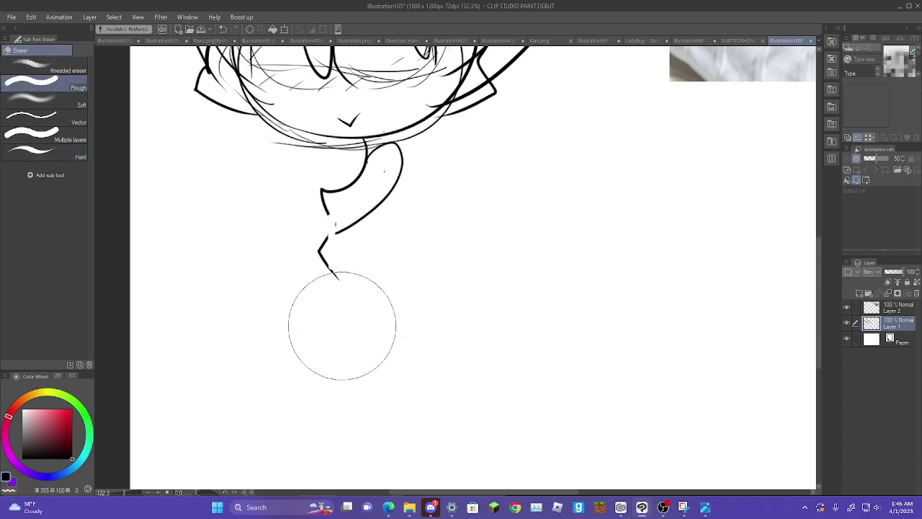
mouse_move(339, 288)
left_mouse_down()
mouse_move(337, 251)
mouse_move(374, 206)
mouse_move(441, 214)
mouse_move(401, 204)
left_mouse_up()
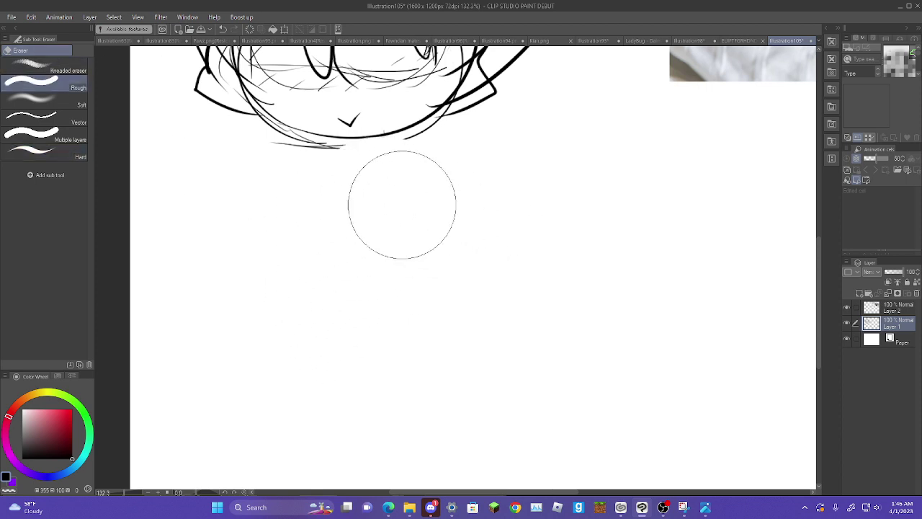
- Sketch a rough rectangular torso a little below the head with repeated light Mapping pen strokes along all four sides
key("p")
mouse_move(345, 179)
left_mouse_down()
mouse_move(336, 281)
mouse_move(344, 314)
mouse_move(329, 346)
left_mouse_up()
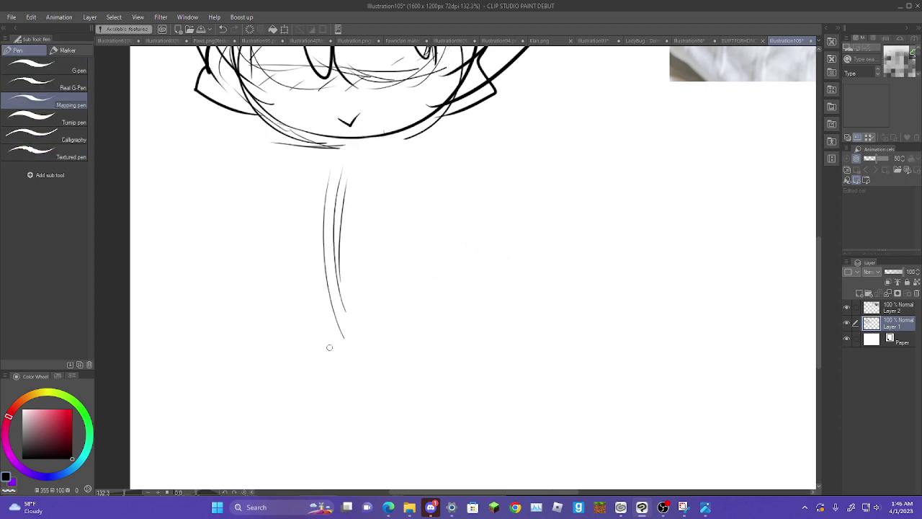
mouse_move(315, 189)
left_mouse_down()
mouse_move(335, 360)
mouse_move(322, 354)
left_mouse_up()
left_click_drag(324, 173, 514, 185)
left_click_drag(326, 173, 451, 175)
left_click_drag(448, 187, 442, 288)
left_click_drag(444, 160, 445, 352)
left_click_drag(461, 173, 493, 375)
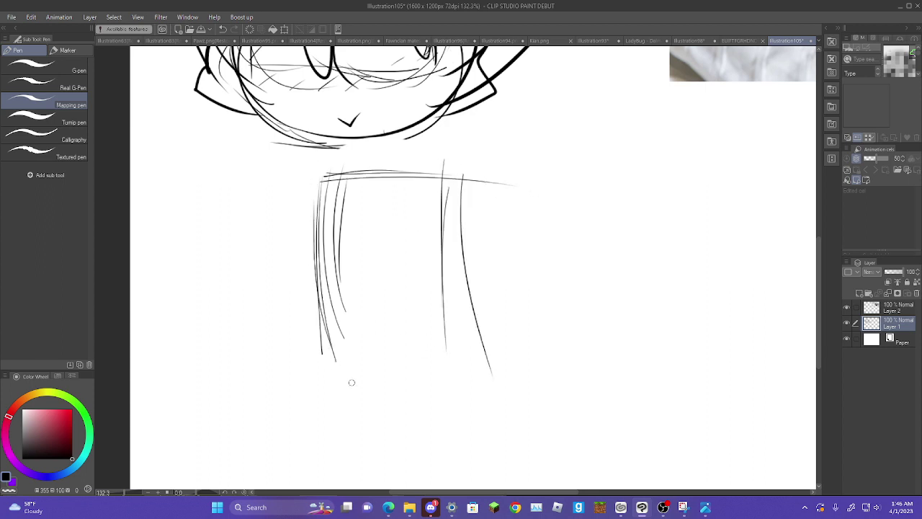
left_click_drag(313, 363, 395, 374)
left_click_drag(298, 330, 493, 368)
left_click_drag(301, 360, 484, 370)
left_click_drag(323, 343, 463, 356)
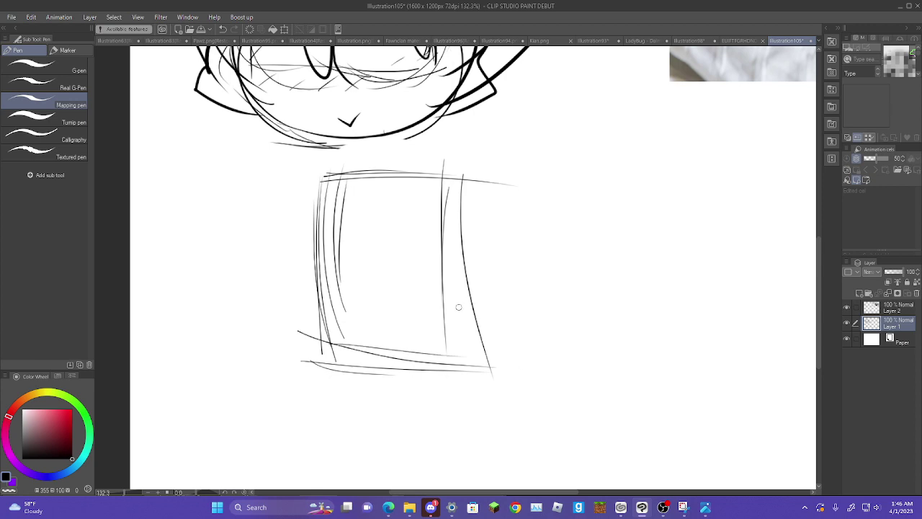
- Sketch the left side of the neck down to the torso and add jagged fur tufts at the left shoulder
key("space")
left_click_drag(436, 189, 441, 308)
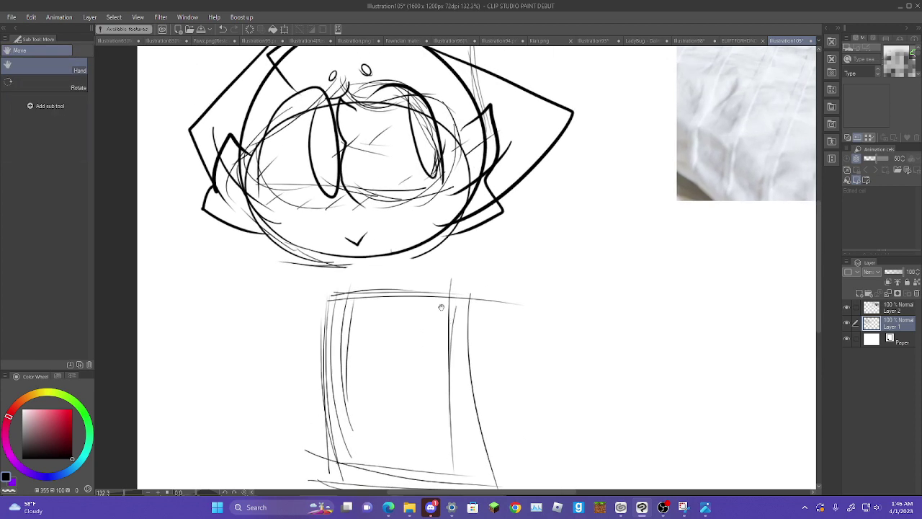
left_click_drag(368, 266, 370, 292)
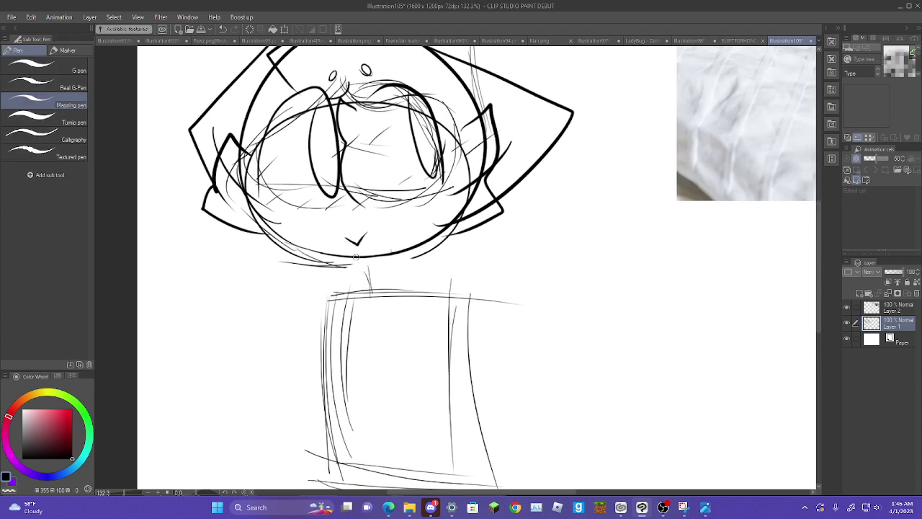
mouse_move(355, 257)
left_mouse_down()
mouse_move(357, 299)
mouse_move(346, 308)
mouse_move(326, 295)
mouse_move(349, 335)
left_mouse_up()
mouse_move(328, 287)
left_mouse_down()
mouse_move(324, 311)
mouse_move(333, 340)
left_mouse_up()
left_click_drag(340, 334, 309, 351)
mouse_move(322, 311)
left_mouse_down()
mouse_move(321, 334)
mouse_move(311, 354)
left_mouse_up()
mouse_move(325, 317)
left_mouse_down()
mouse_move(311, 352)
mouse_move(302, 346)
left_mouse_up()
left_click_drag(301, 340, 323, 379)
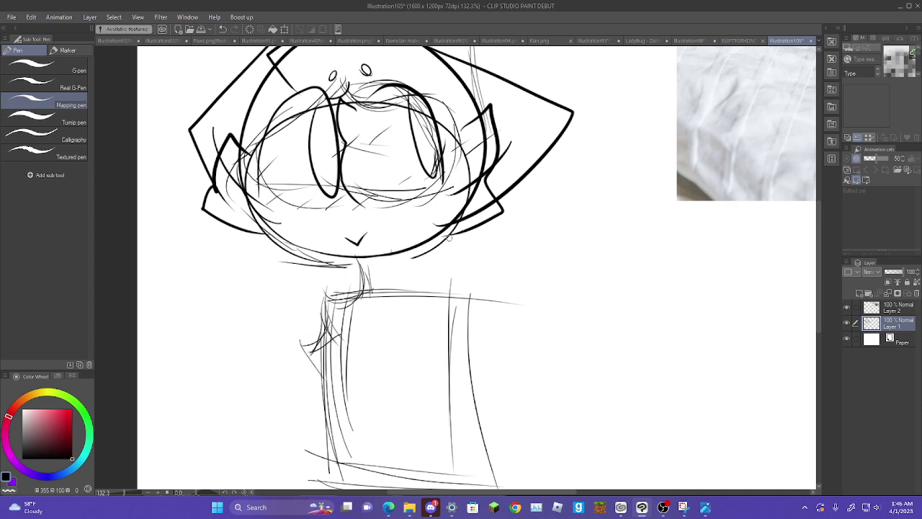
- Draw the neck's right side and the right arm's outer edge slanting down from the shoulder into a rounded paw
mouse_move(422, 247)
left_mouse_down()
mouse_move(411, 295)
mouse_move(488, 339)
left_mouse_up()
mouse_move(442, 294)
left_mouse_down()
mouse_move(561, 427)
mouse_move(557, 419)
mouse_move(530, 430)
mouse_move(544, 448)
mouse_move(523, 422)
mouse_move(547, 405)
mouse_move(574, 434)
left_mouse_up()
left_click_drag(540, 407, 590, 440)
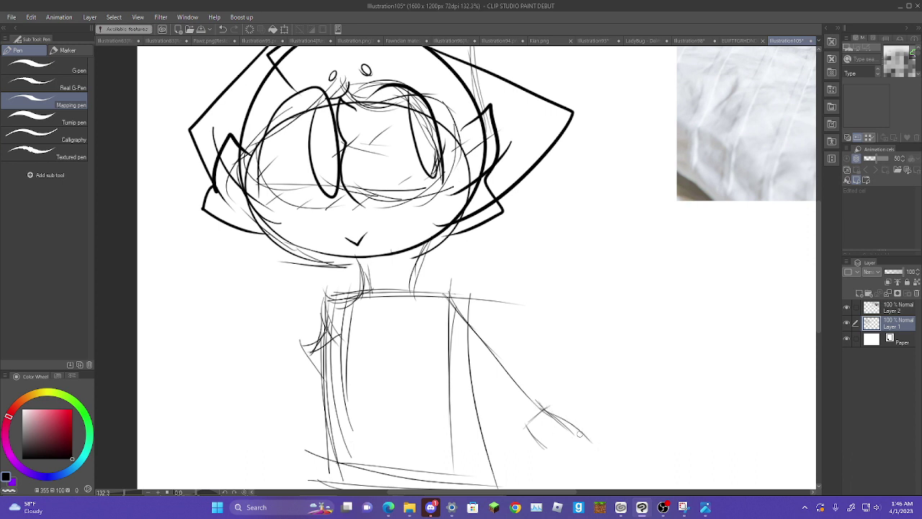
mouse_move(500, 458)
left_mouse_down()
mouse_move(548, 406)
mouse_move(583, 454)
left_mouse_up()
left_click_drag(536, 402, 598, 459)
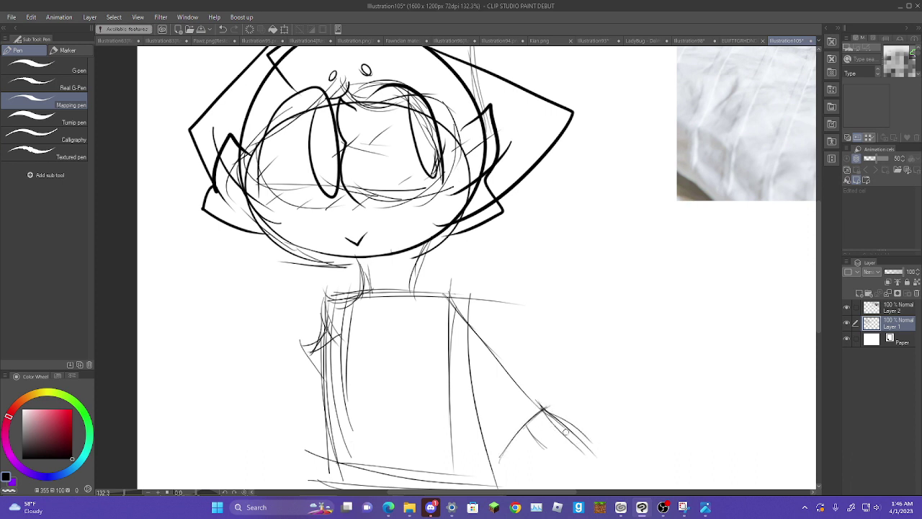
mouse_move(546, 418)
left_mouse_down()
mouse_move(602, 472)
mouse_move(590, 463)
mouse_move(581, 482)
mouse_move(605, 474)
mouse_move(574, 472)
mouse_move(568, 481)
mouse_move(577, 474)
mouse_move(564, 469)
mouse_move(570, 480)
mouse_move(544, 481)
left_mouse_up()
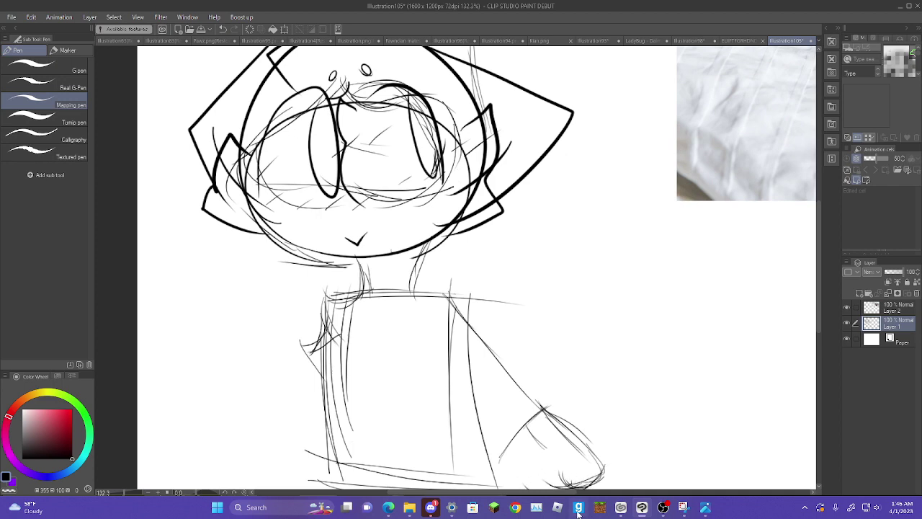
- Sketch short toe curves and the bottom edge of the right paw, rounding its inner corner
scroll(519, 309, "down", 3)
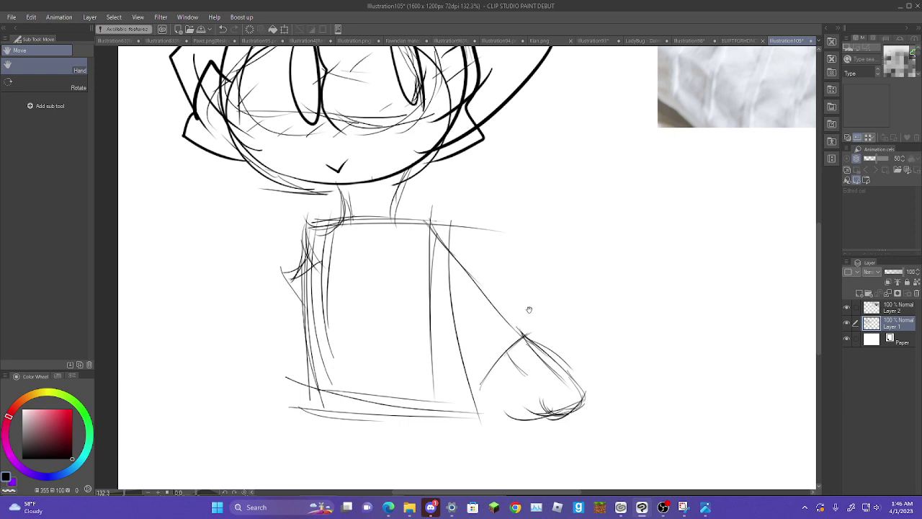
left_click_drag(524, 426, 511, 426)
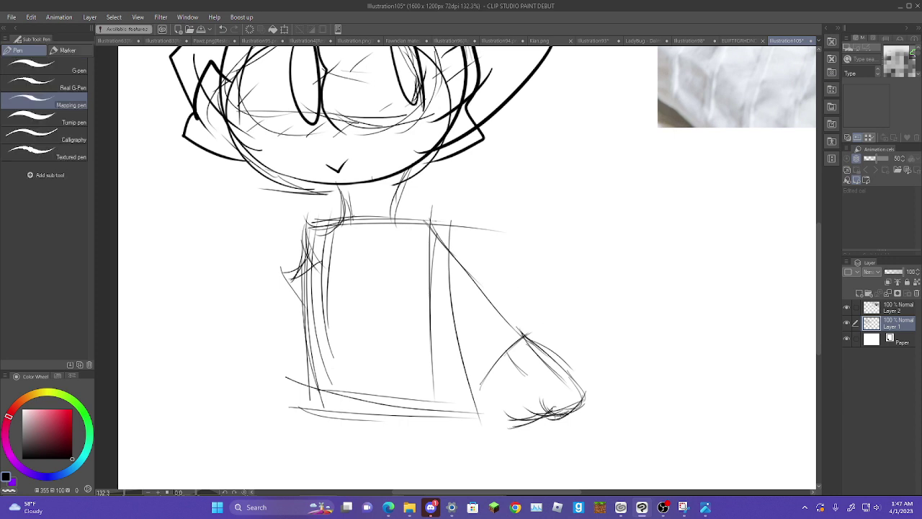
mouse_move(562, 415)
left_mouse_down()
mouse_move(517, 425)
mouse_move(526, 405)
mouse_move(520, 425)
mouse_move(530, 424)
left_mouse_up()
left_click_drag(475, 401, 507, 425)
- Try inner-edge lines for the right arm and a round pad on its paw, undoing both
left_click_drag(493, 425, 432, 324)
left_click_drag(491, 409, 425, 324)
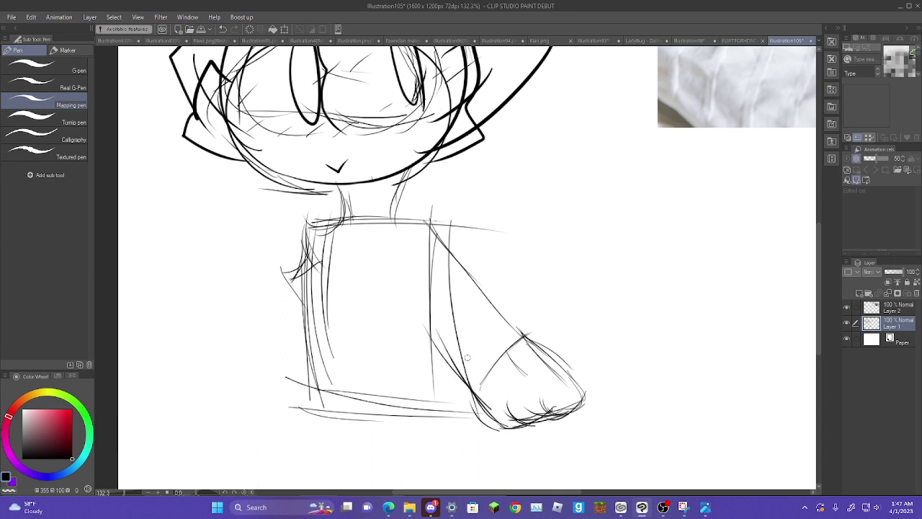
mouse_move(505, 344)
left_mouse_down()
mouse_move(488, 369)
mouse_move(487, 390)
left_mouse_up()
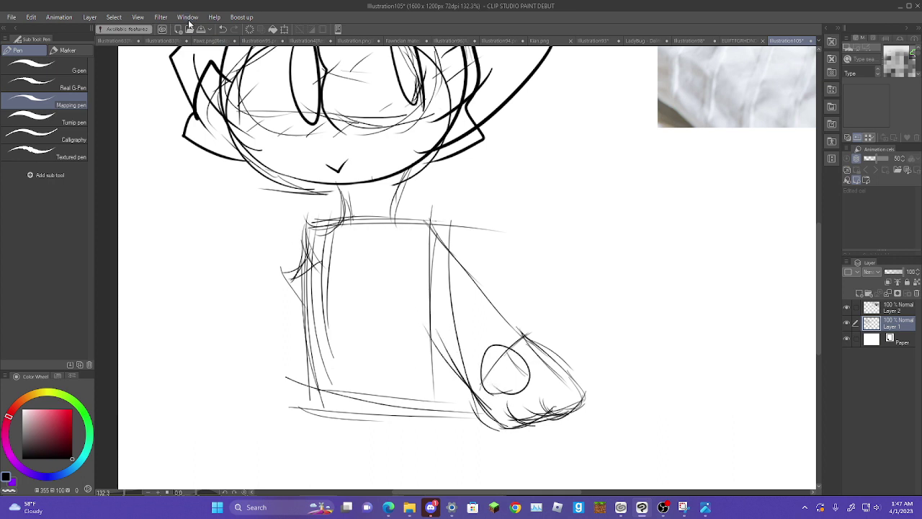
left_click(223, 29)
left_click(223, 29)
left_click(223, 29)
left_click(223, 29)
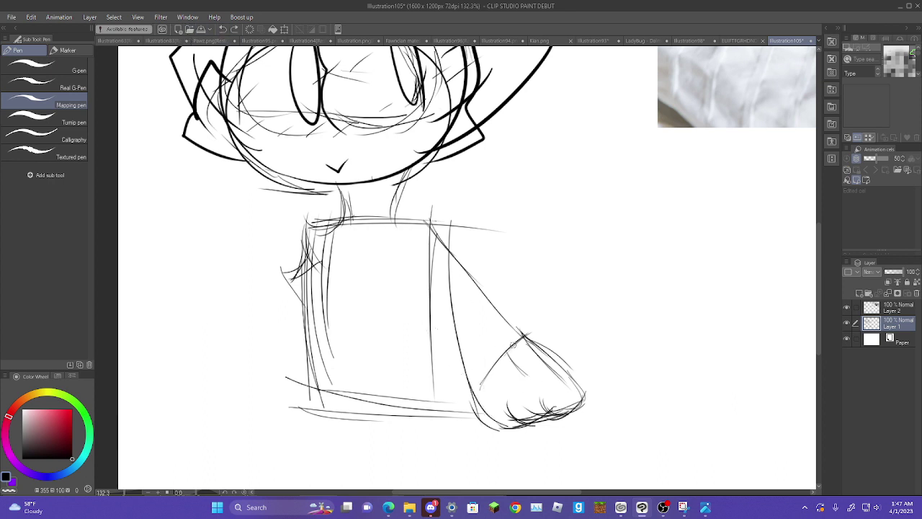
- Build up the right paw's outer side and extend its bottom with a lower rounded outline and a toe mark
mouse_move(534, 344)
left_mouse_down()
mouse_move(570, 381)
mouse_move(583, 422)
mouse_move(537, 425)
left_mouse_up()
mouse_move(582, 411)
left_mouse_down()
mouse_move(567, 431)
mouse_move(521, 430)
left_mouse_up()
mouse_move(566, 434)
left_mouse_down()
mouse_move(541, 397)
mouse_move(470, 412)
left_mouse_up()
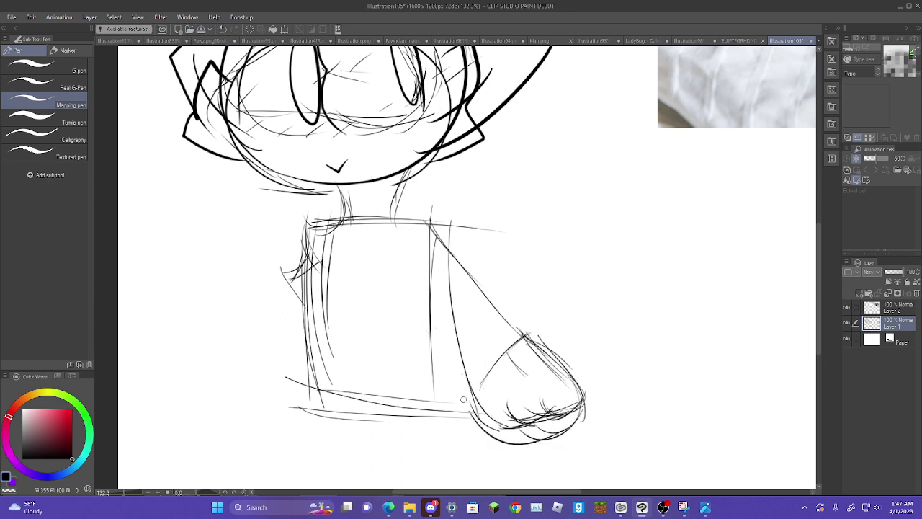
left_click_drag(526, 441, 477, 391)
left_click_drag(524, 421, 505, 449)
- Sketch the right arm's inner edge with several overlapping strokes running from the torso down to the paw
left_click_drag(477, 398, 458, 352)
left_click_drag(452, 316, 484, 418)
left_click_drag(433, 302, 479, 425)
left_click_drag(408, 315, 480, 418)
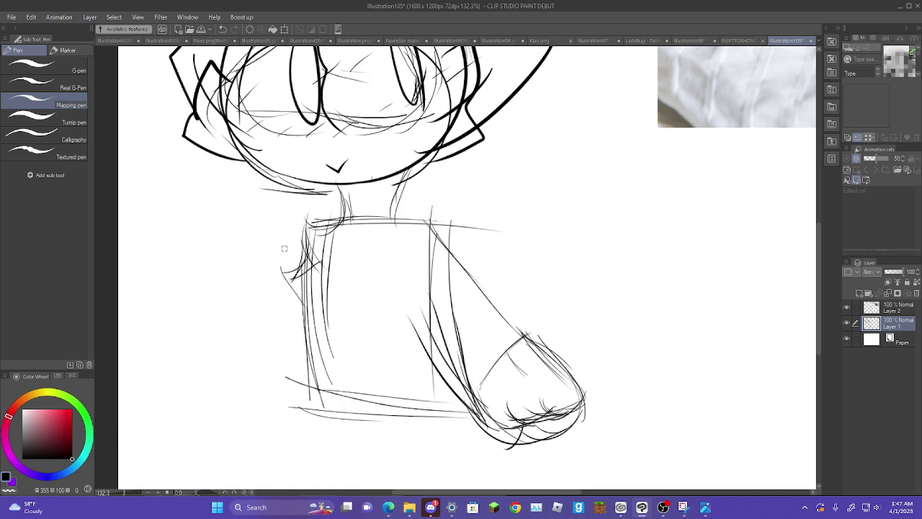
- Sketch the left arm slanting down from the shoulder to a rounded end and back to the torso, with a short paw mark
mouse_move(295, 281)
left_mouse_down()
mouse_move(255, 236)
mouse_move(245, 292)
mouse_move(196, 373)
left_mouse_up()
left_click(223, 29)
mouse_move(232, 310)
left_mouse_down()
mouse_move(189, 398)
mouse_move(193, 420)
left_mouse_up()
mouse_move(194, 378)
left_mouse_down()
mouse_move(227, 401)
mouse_move(197, 416)
mouse_move(272, 367)
left_mouse_up()
mouse_move(228, 419)
left_mouse_down()
mouse_move(296, 341)
mouse_move(276, 378)
left_mouse_up()
left_click_drag(276, 380, 343, 317)
left_click_drag(240, 395, 238, 426)
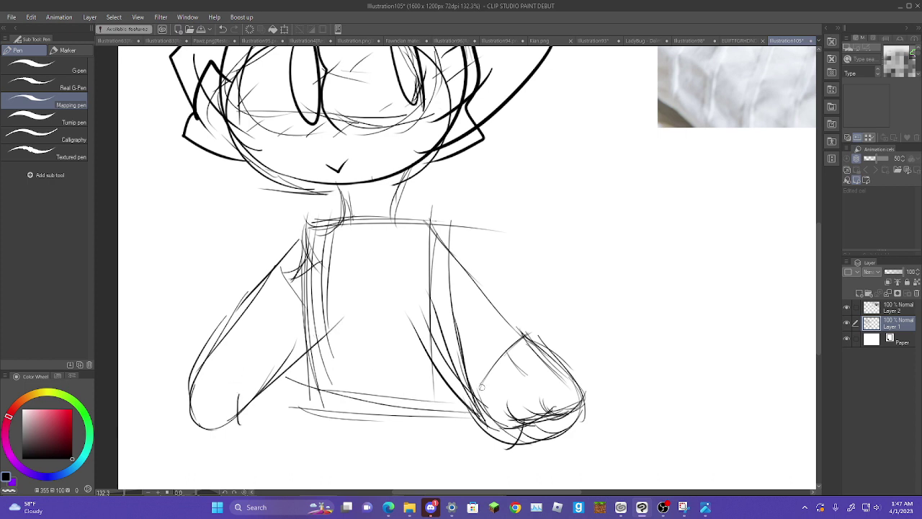
- Scale the whole cat sketch down slightly, keeping its upper-left corner in place
scroll(454, 321, "down", 6)
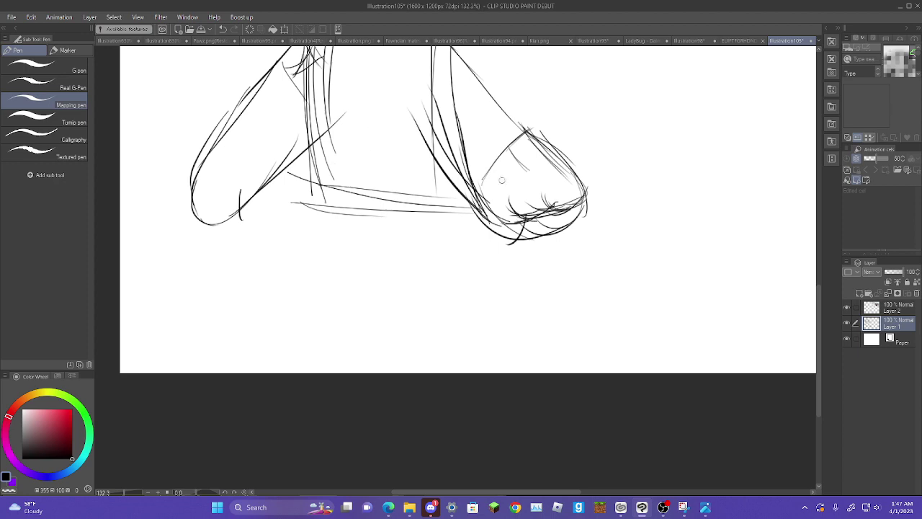
scroll(543, 220, "down", 3)
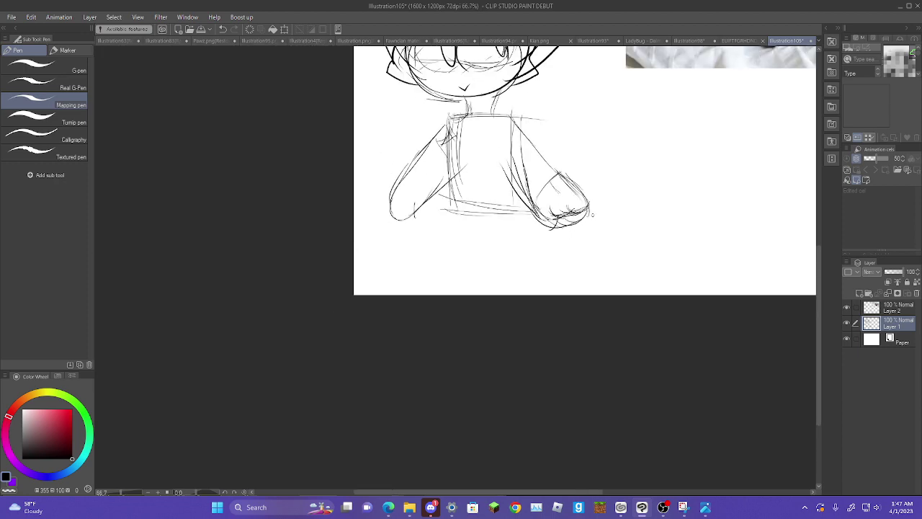
key("space")
left_click_drag(593, 214, 521, 382)
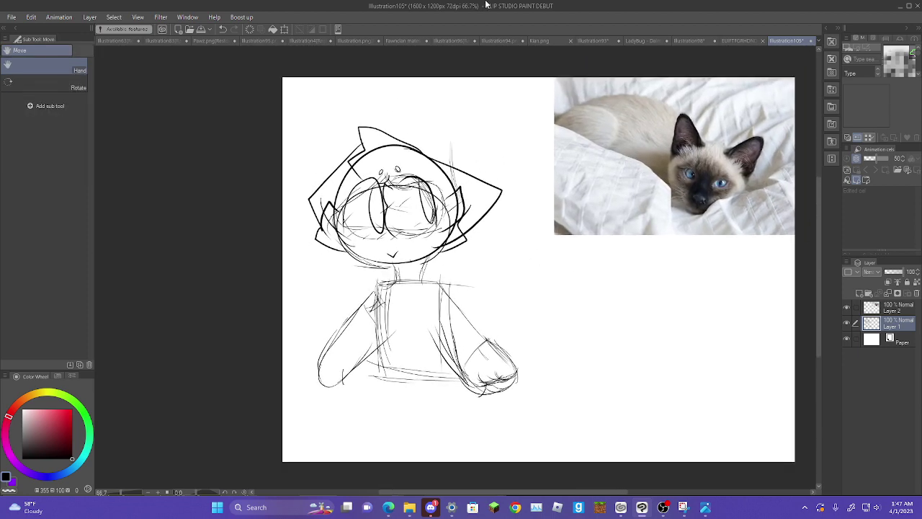
left_click(285, 28)
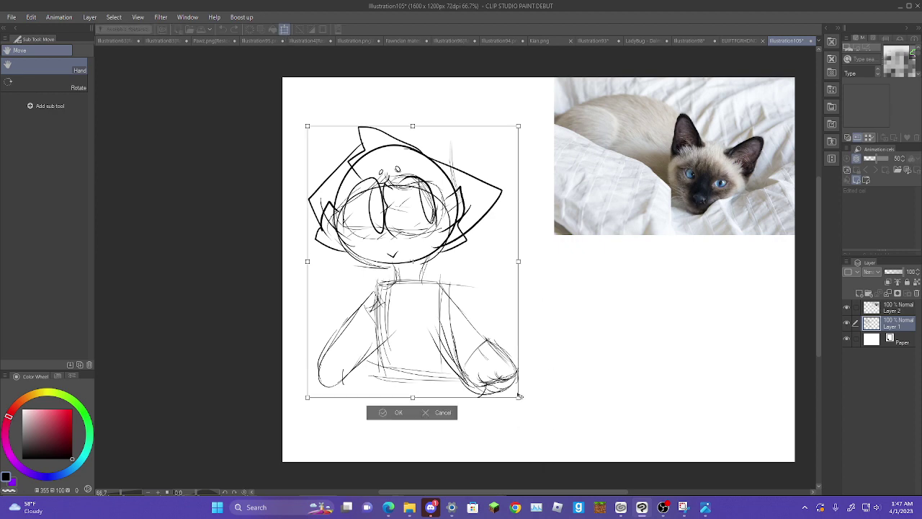
left_click_drag(521, 396, 493, 362)
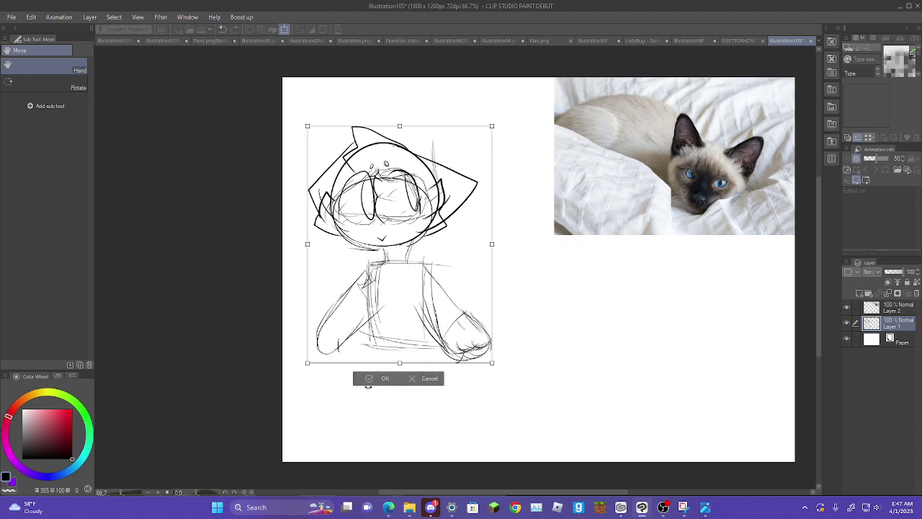
left_click(370, 379)
scroll(446, 330, "up", 3)
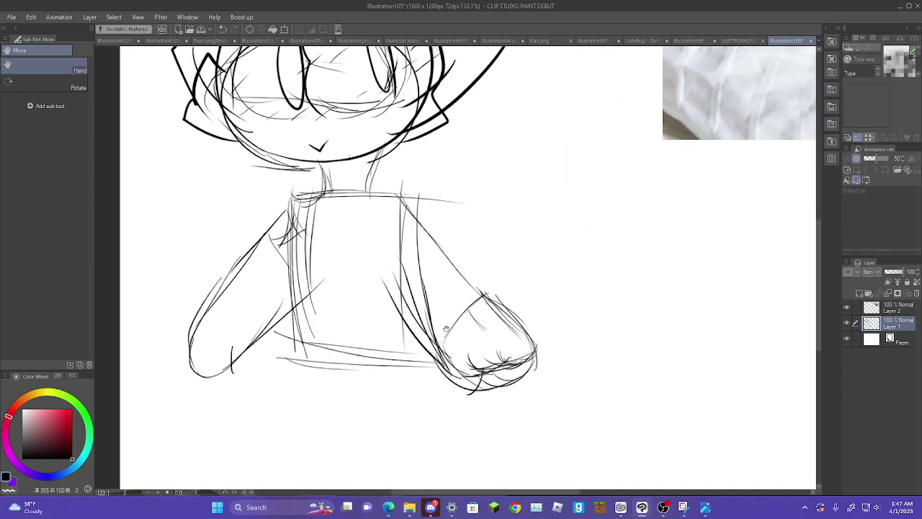
key("b")
key("b")
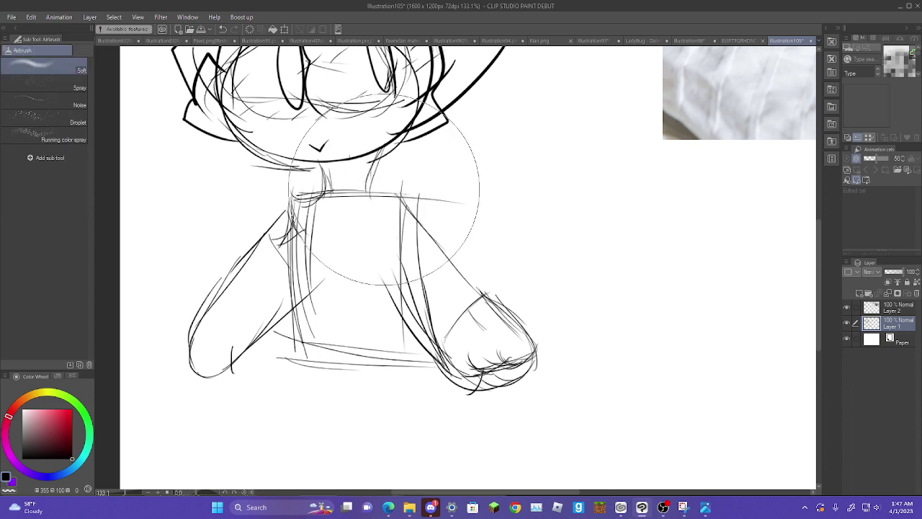
key("h")
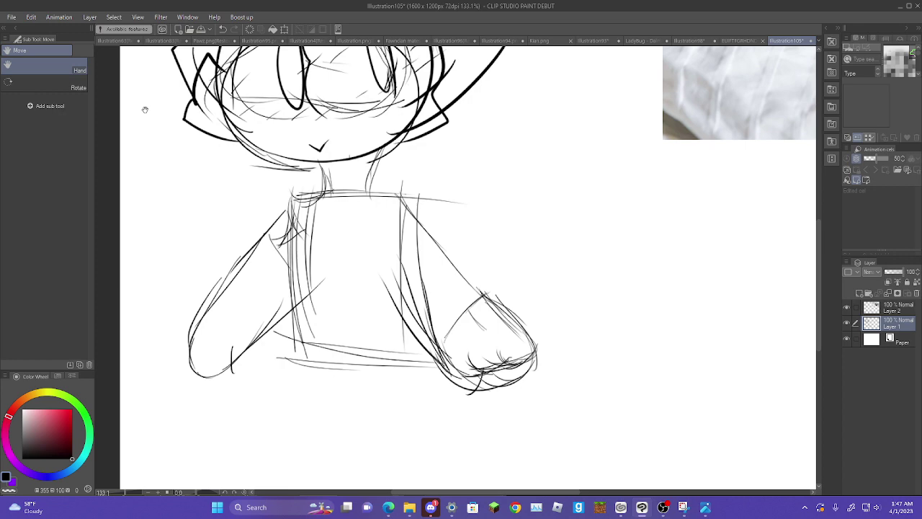
- Move the whole cat sketch to the right and slightly down on the canvas
key("k")
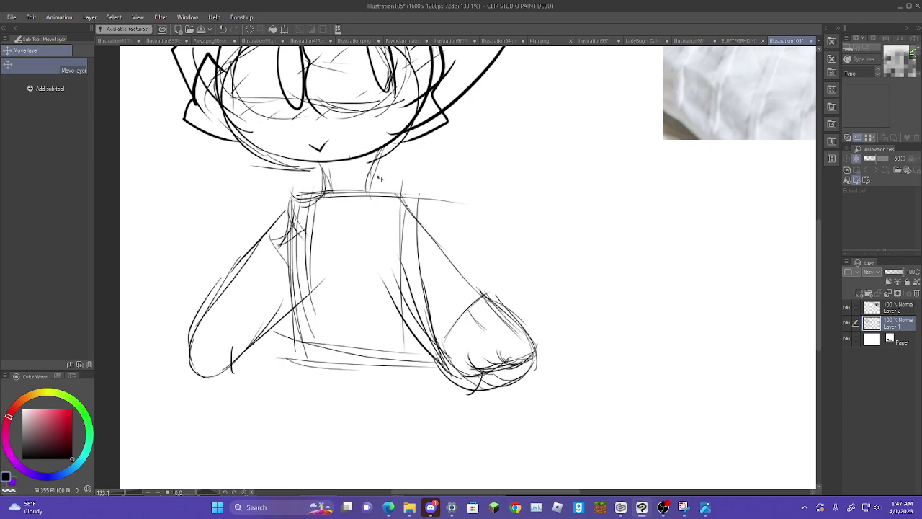
mouse_move(378, 178)
left_mouse_down()
mouse_move(415, 186)
mouse_move(411, 243)
mouse_move(432, 250)
mouse_move(406, 256)
mouse_move(384, 283)
mouse_move(391, 207)
left_mouse_up()
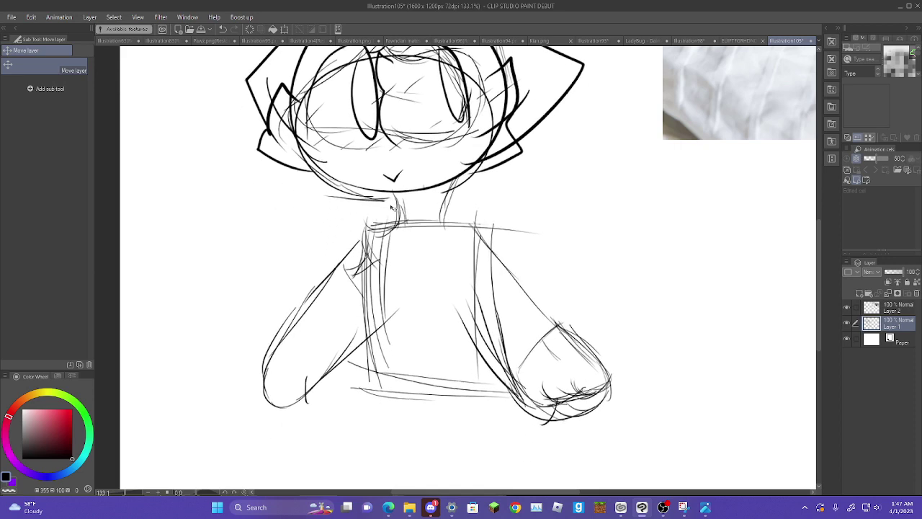
key("h")
scroll(455, 288, "down", 2)
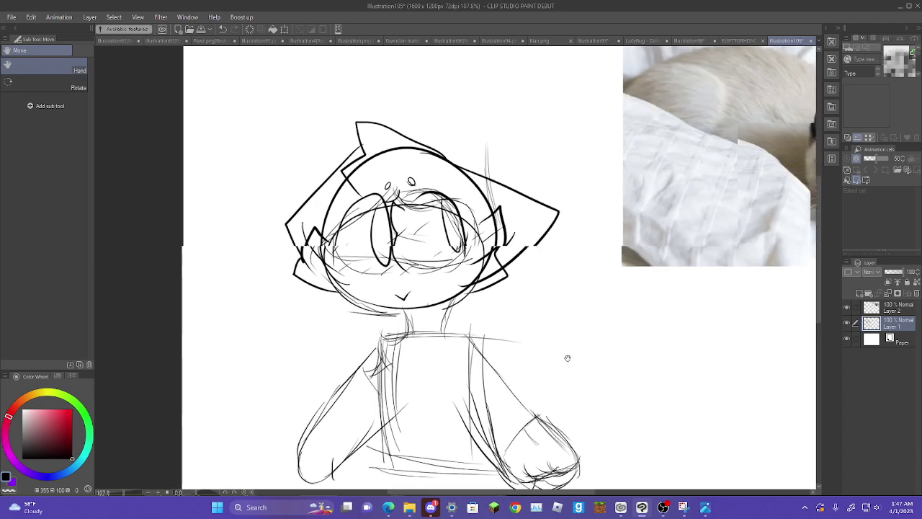
left_click_drag(568, 358, 580, 321)
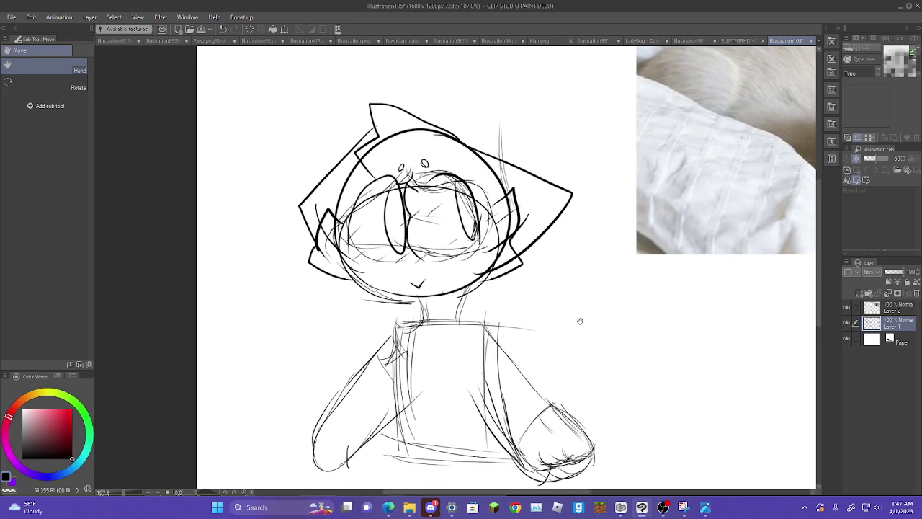
- Shift the entire cat sketch straight up by about a neck's height using the Object operation
key("o")
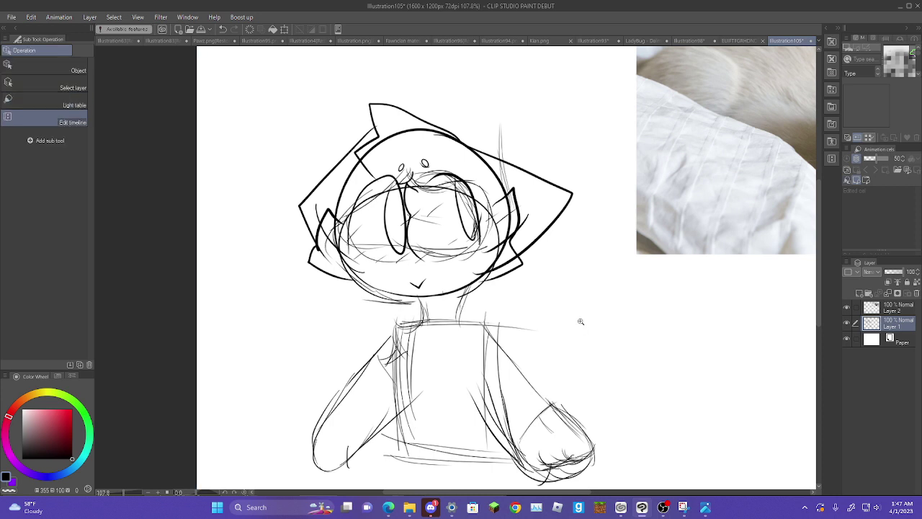
left_click(81, 83)
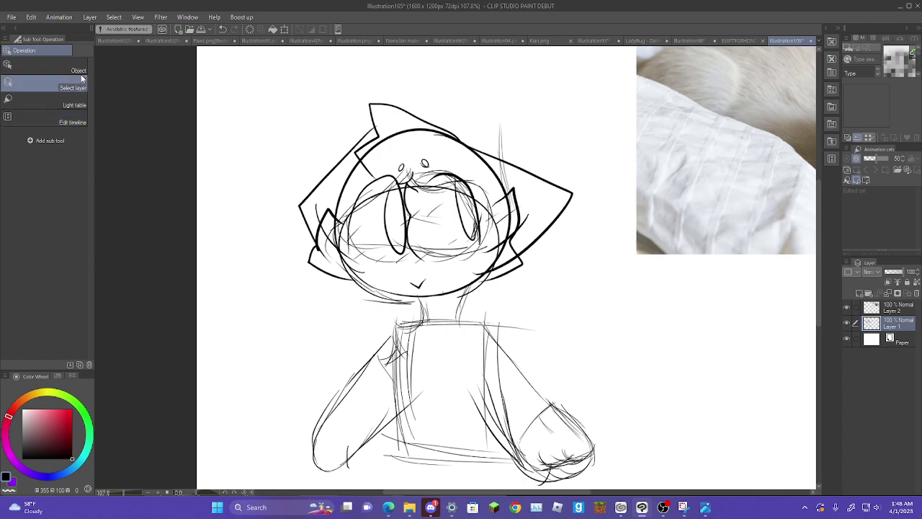
left_click(80, 72)
mouse_move(429, 311)
left_mouse_down()
mouse_move(412, 297)
mouse_move(425, 264)
left_mouse_up()
key("b")
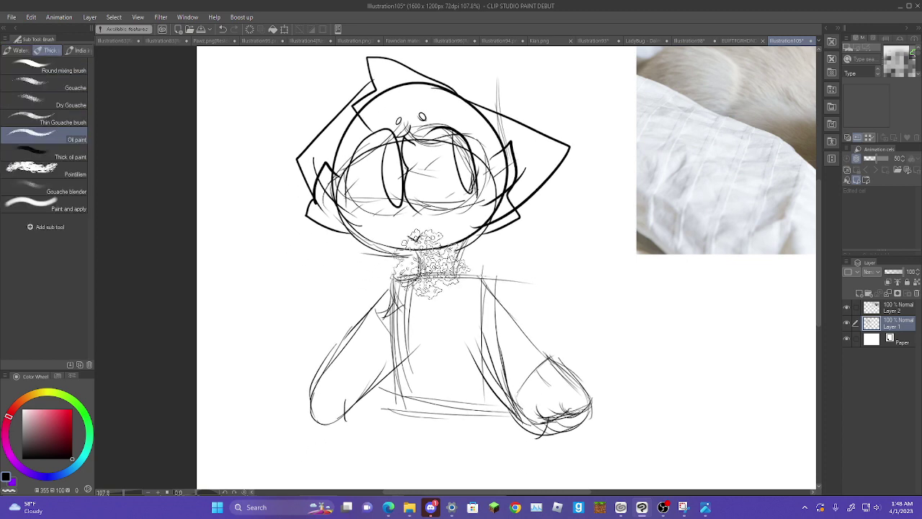
key("o")
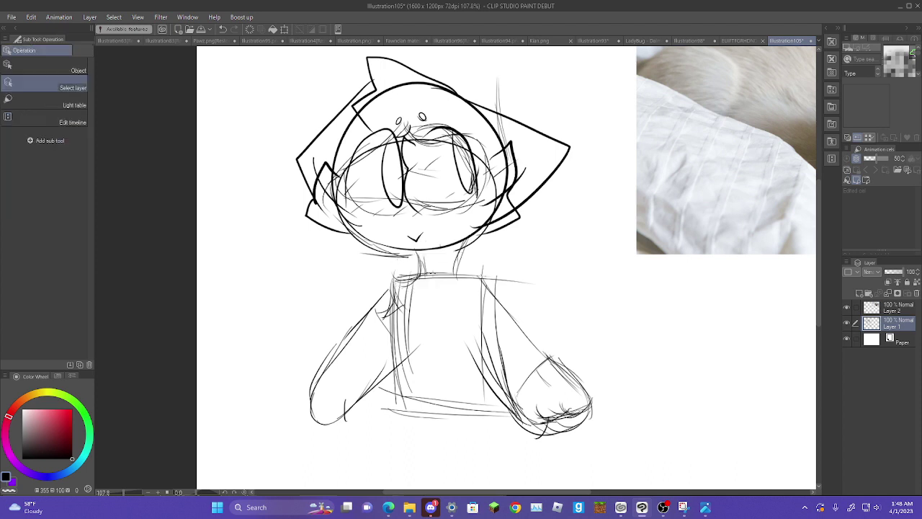
key("w")
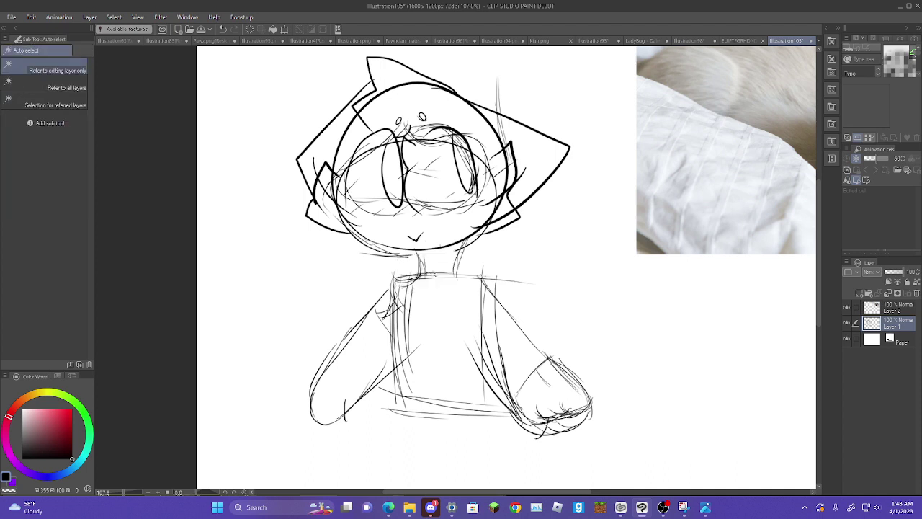
key("b")
key("h")
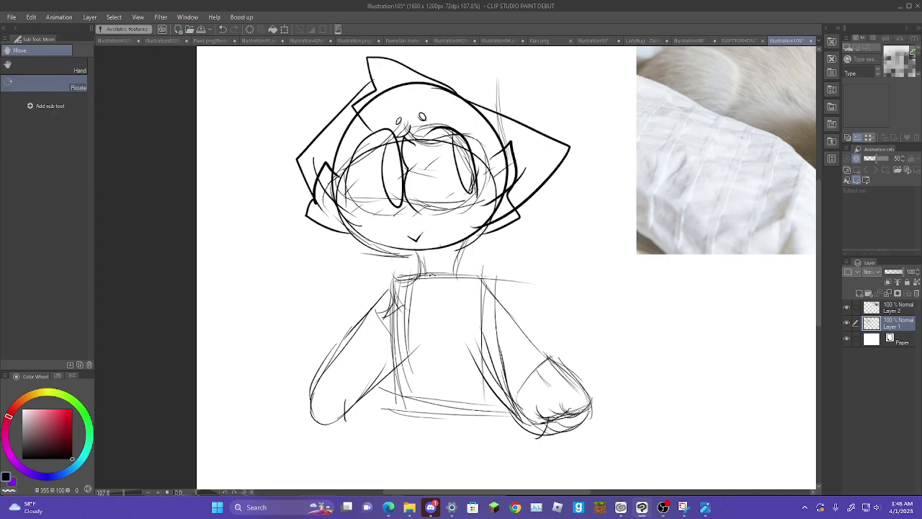
key("t")
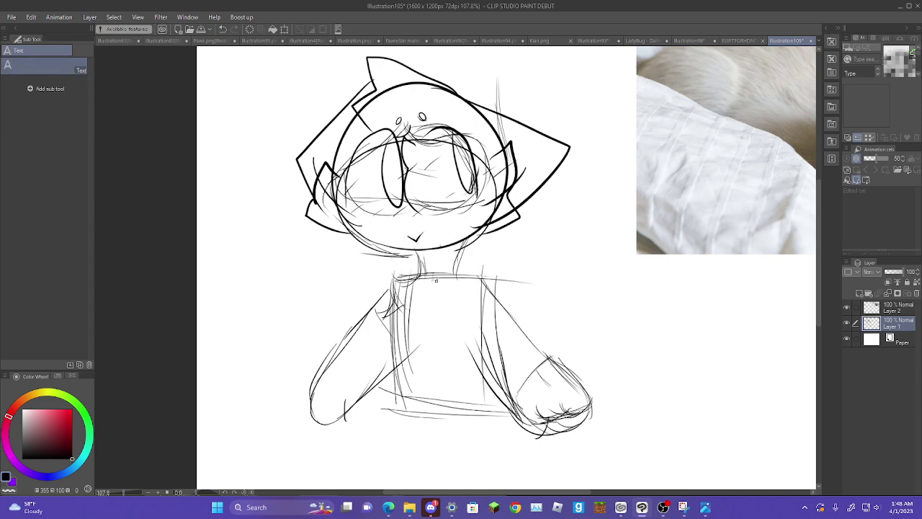
- Try the Lasso fill around the neck area and undo the resulting fill
key("u")
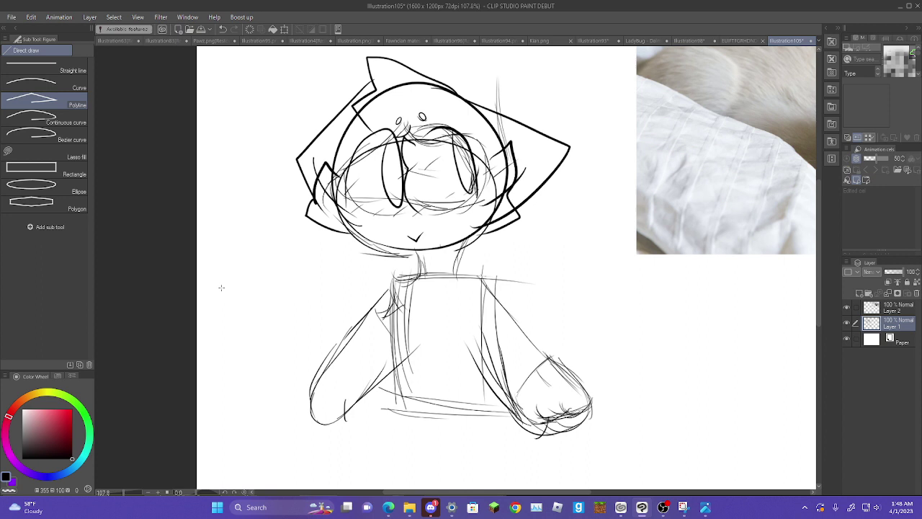
left_click(39, 157)
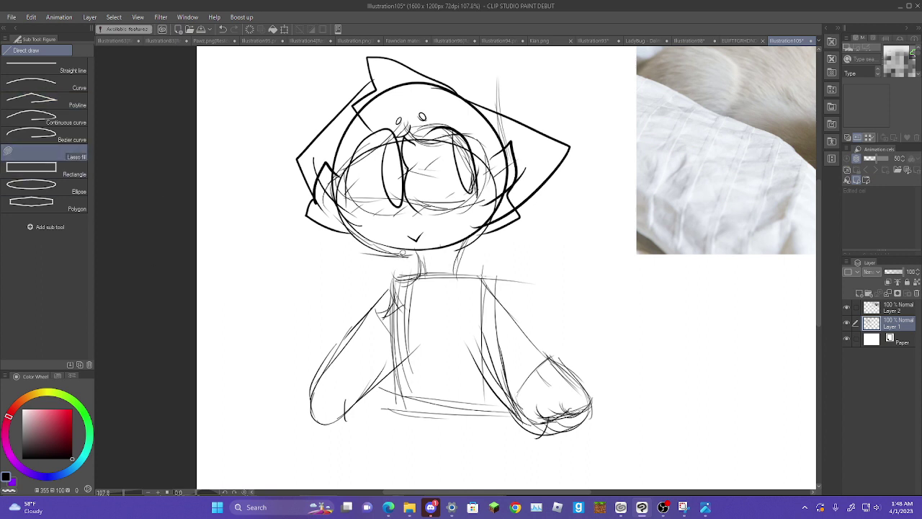
mouse_move(402, 252)
left_mouse_down()
mouse_move(483, 249)
mouse_move(500, 261)
mouse_move(460, 280)
mouse_move(363, 269)
mouse_move(395, 251)
left_mouse_up()
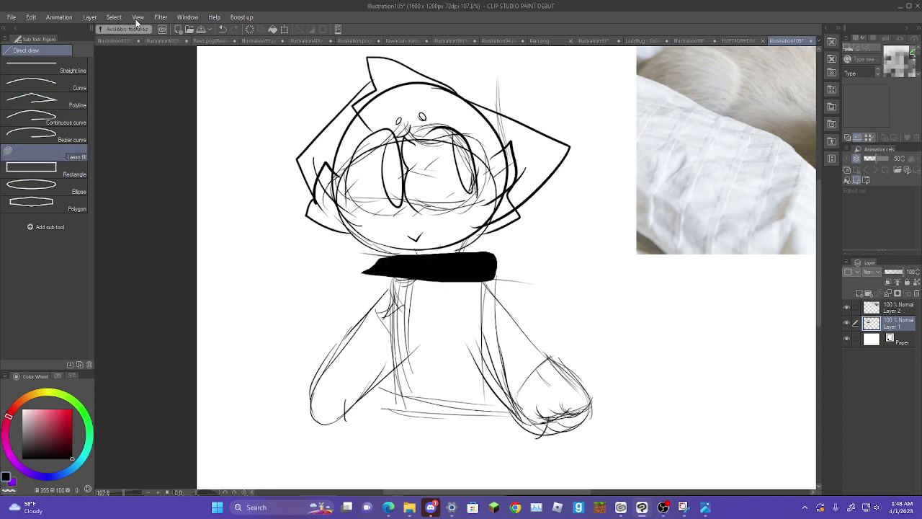
left_click(223, 28)
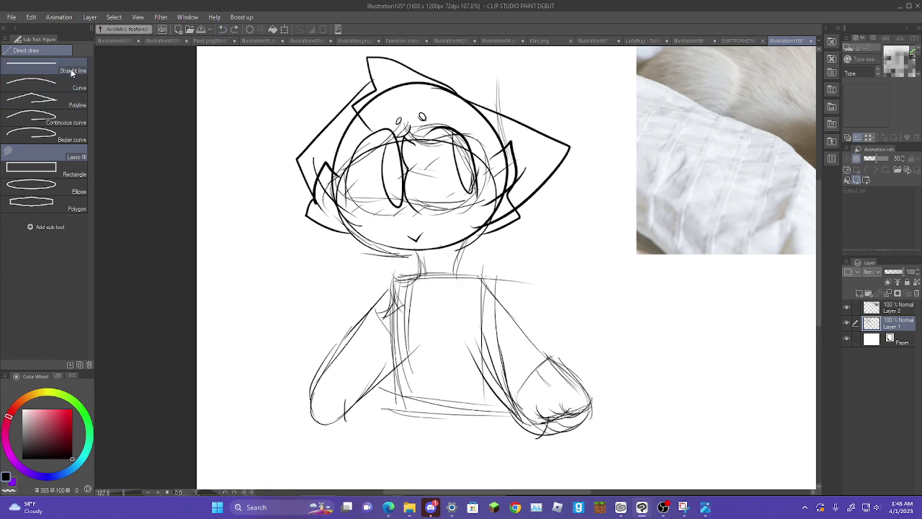
key("t")
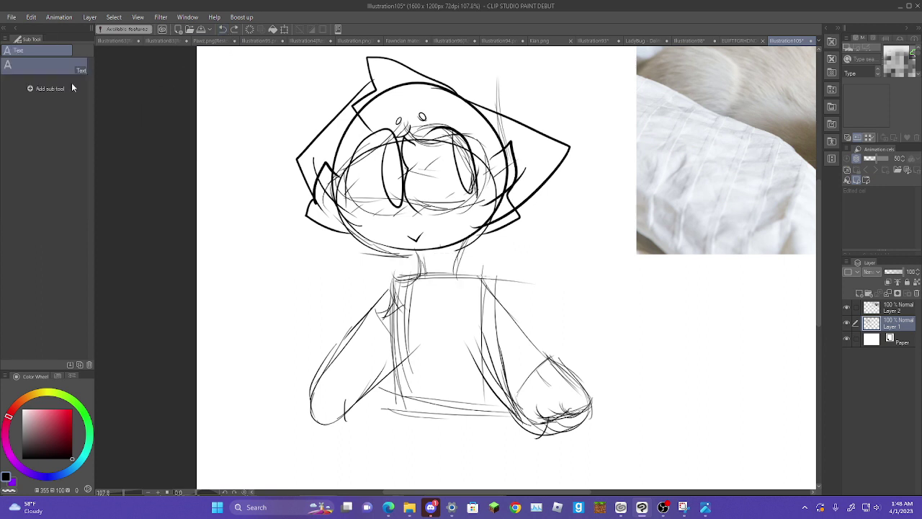
key("u")
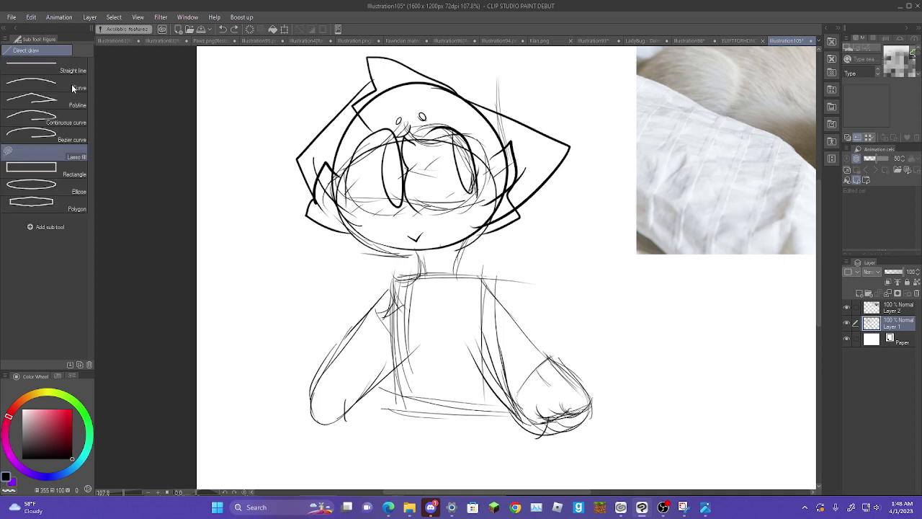
key("i")
key("u")
key("i")
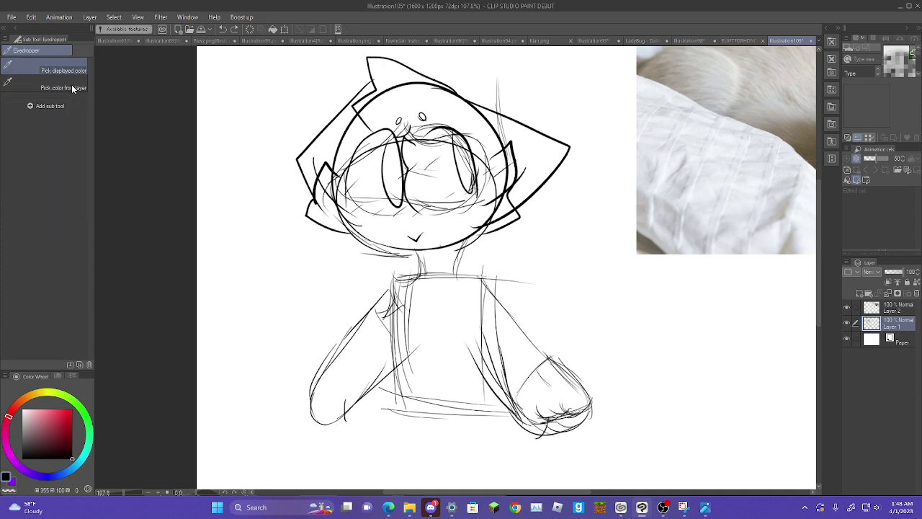
key("o")
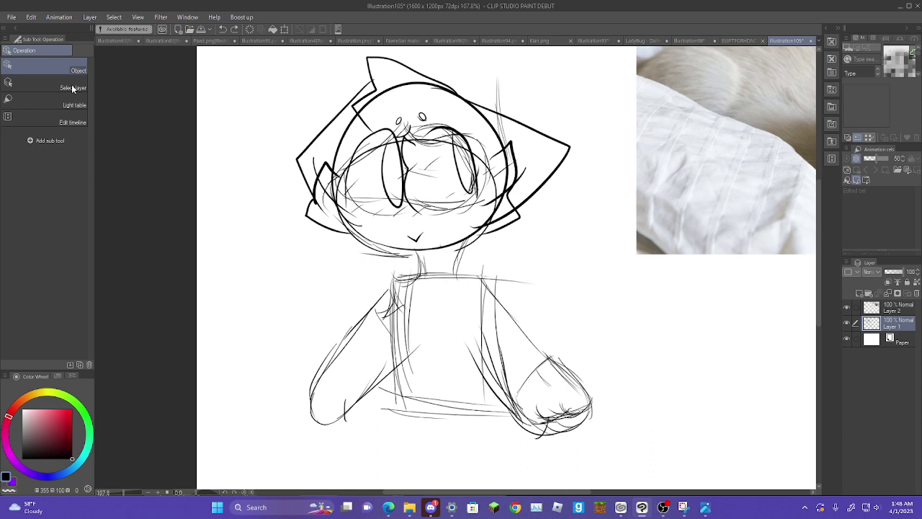
key("p")
key("p")
key("p")
key("p")
key("p")
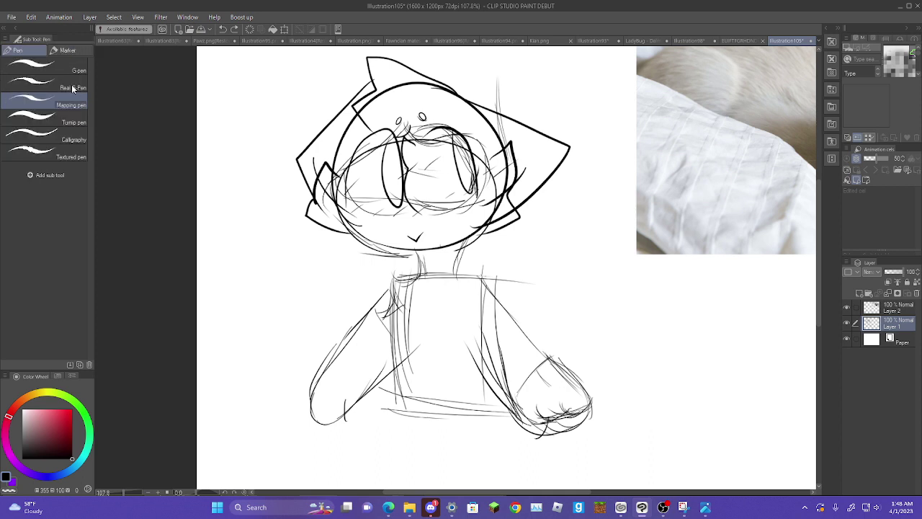
key("j")
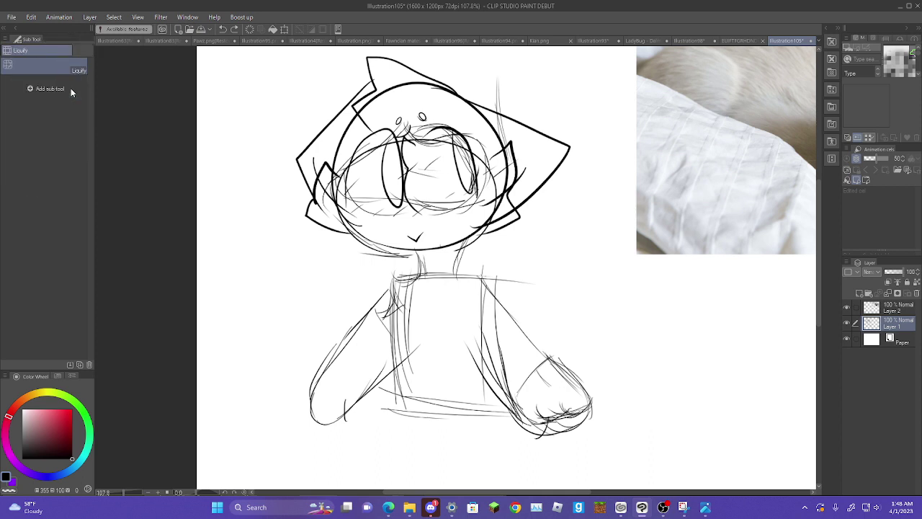
- Select a rectangle around the neck, try cropping the canvas to it, and undo the crop
key("m")
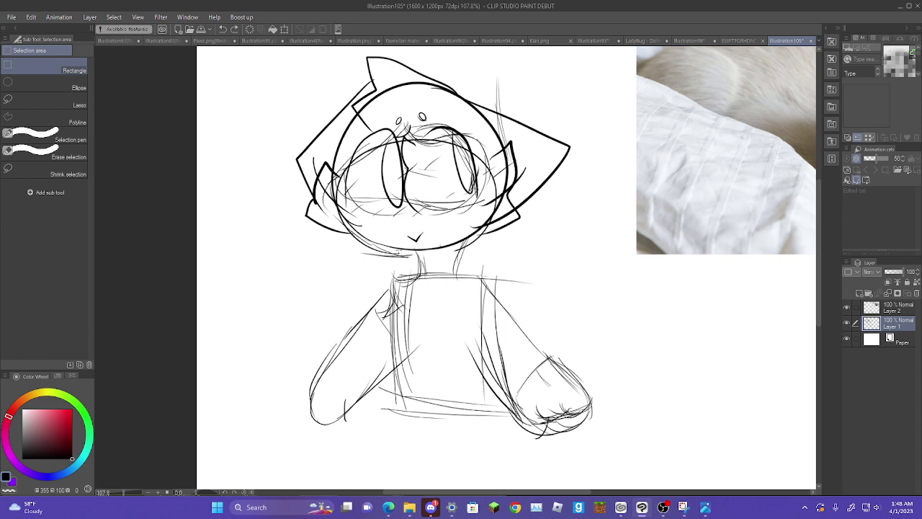
left_click_drag(398, 253, 485, 282)
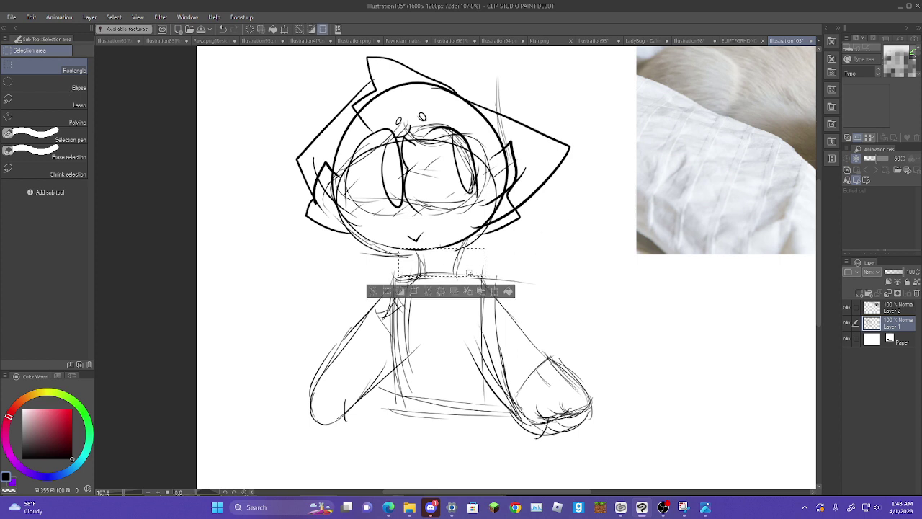
left_click_drag(427, 262, 423, 261)
left_click(384, 295)
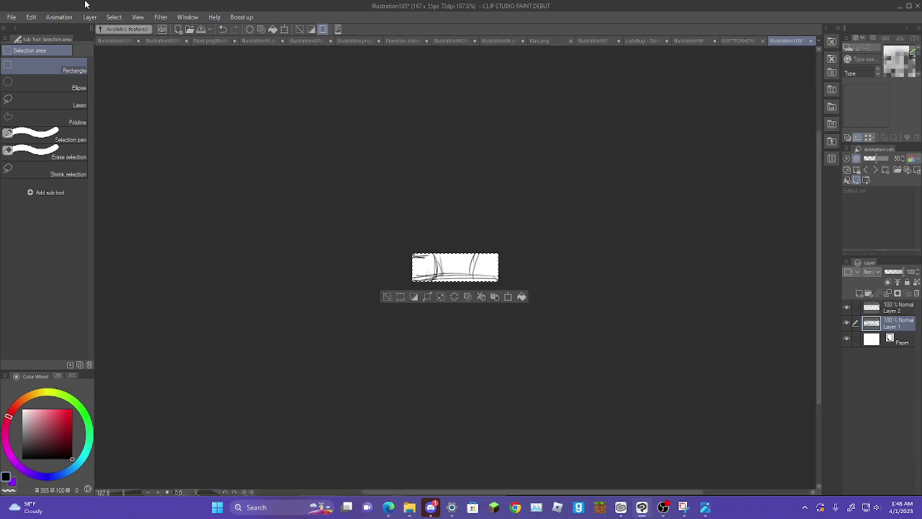
left_click(223, 29)
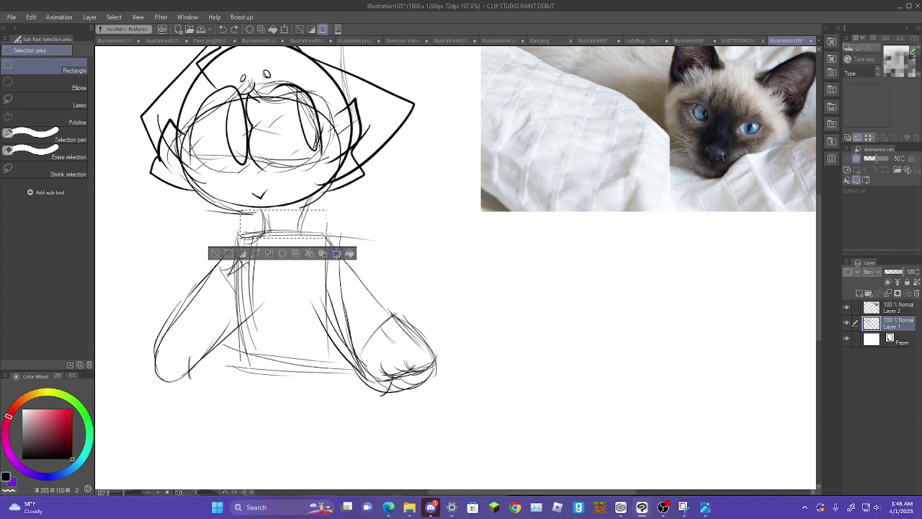
- Try to shrink the selected neck area up toward the chin, cancel the transform, and clear the selection
left_click(337, 254)
left_click_drag(284, 237, 283, 227)
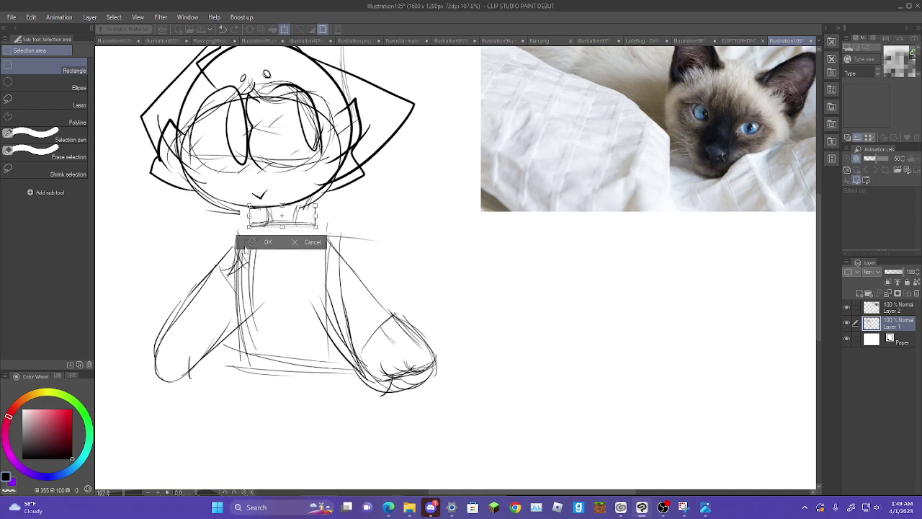
left_click(295, 243)
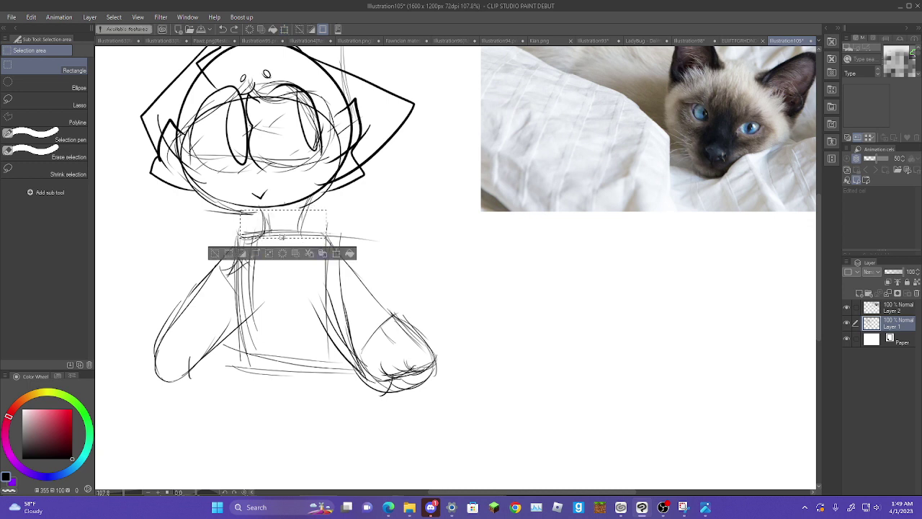
left_click(344, 317)
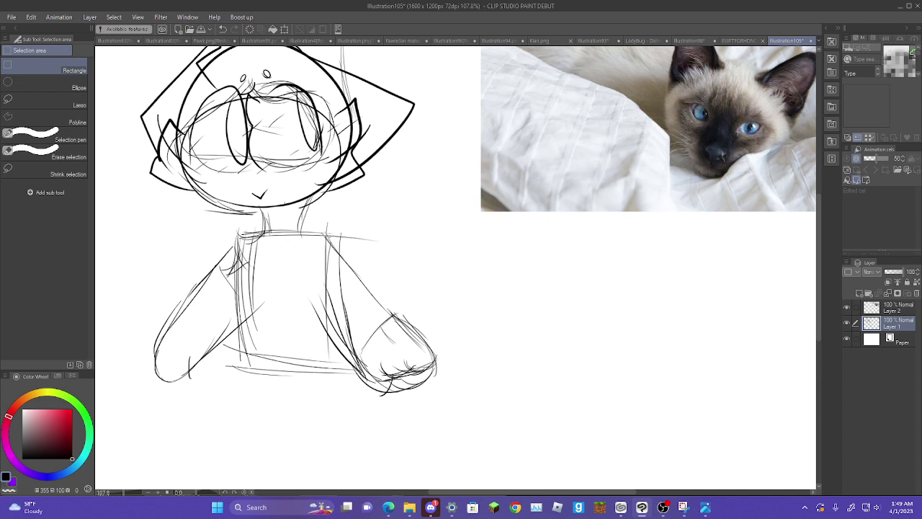
- Select the right arm with its paw, scale it down from the lower-right corner, apply it, and deselect
left_click_drag(327, 236, 457, 415)
left_click_drag(331, 220, 443, 422)
left_click(403, 404)
left_click_drag(320, 217, 384, 393)
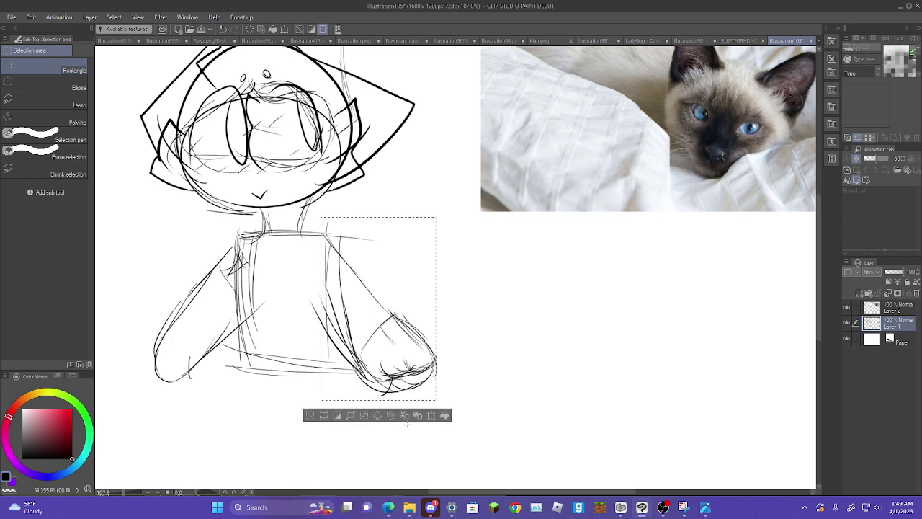
left_click(431, 416)
left_click_drag(435, 400, 403, 361)
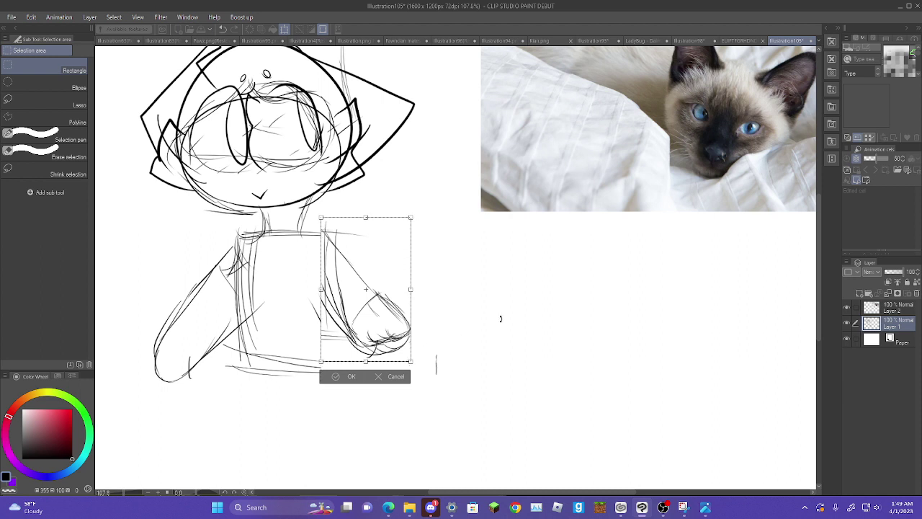
left_click(339, 376)
left_click(306, 377)
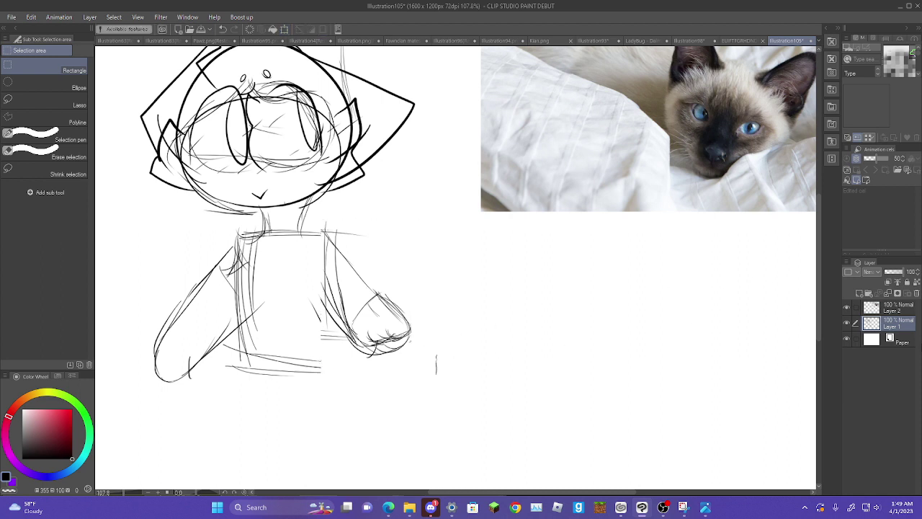
- Erase the neck, torso and both arms on Layer 1, and redraw the damaged chin line with the Mapping pen
left_click(899, 310)
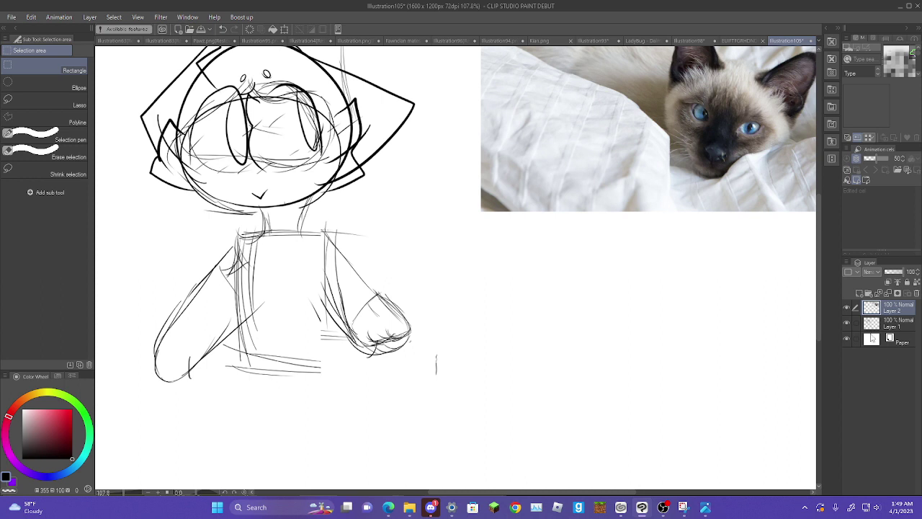
left_click(873, 323)
scroll(488, 366, "down", 2)
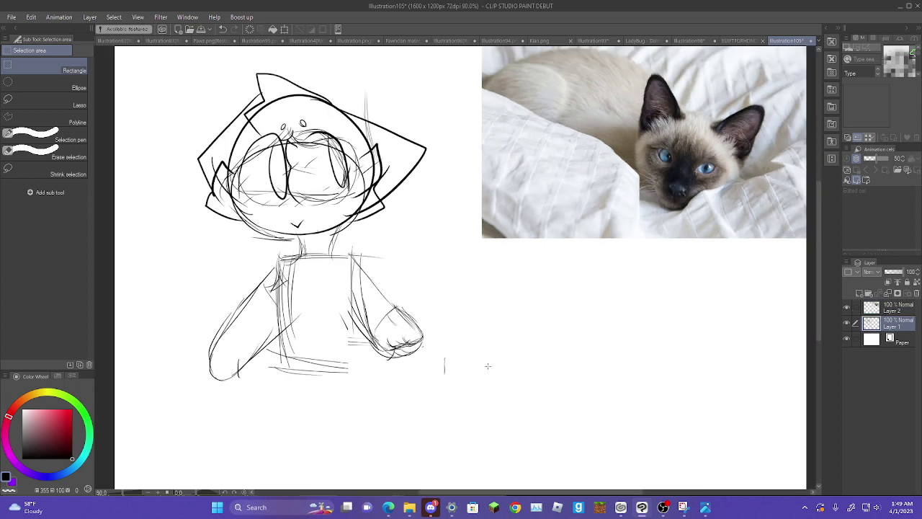
key("p")
key("e")
mouse_move(281, 259)
left_mouse_down()
mouse_move(288, 353)
mouse_move(166, 377)
mouse_move(383, 381)
mouse_move(401, 293)
mouse_move(353, 268)
mouse_move(324, 274)
left_mouse_up()
key("p")
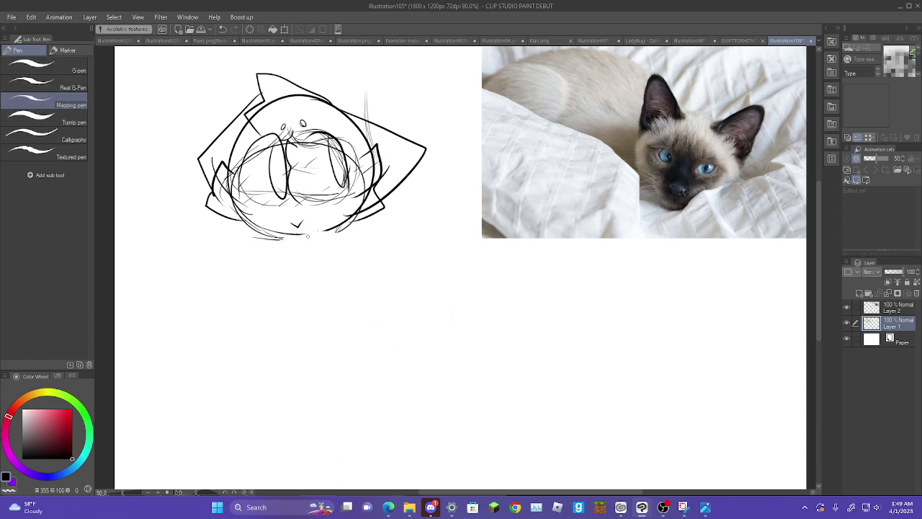
left_click_drag(303, 234, 350, 215)
- Sketch a loose rectangular torso guide below the head on Layer 1, undoing the stray curve at its lower-left corner
left_click_drag(259, 353, 270, 272)
mouse_move(272, 372)
left_mouse_down()
mouse_move(275, 283)
mouse_move(281, 383)
mouse_move(277, 267)
left_mouse_up()
left_click_drag(267, 272, 383, 262)
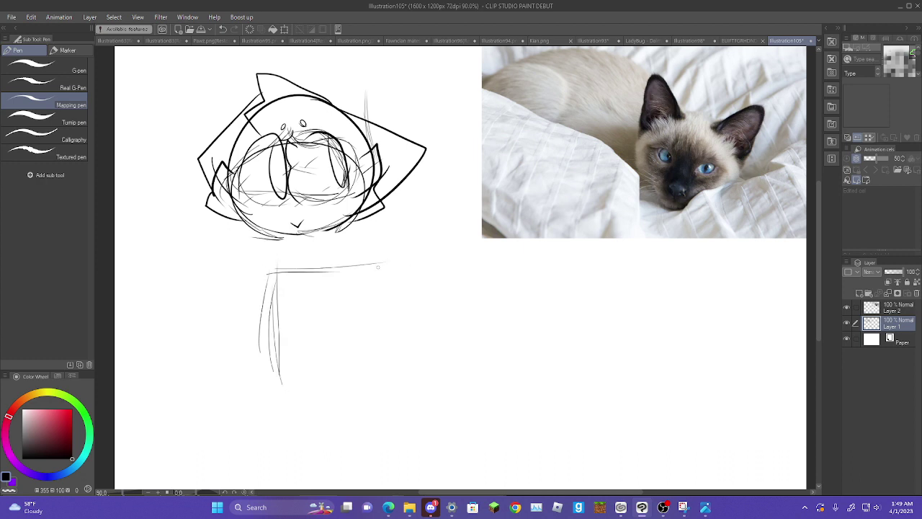
left_click_drag(356, 290, 359, 358)
mouse_move(358, 268)
left_mouse_down()
mouse_move(362, 388)
mouse_move(382, 400)
mouse_move(300, 399)
left_mouse_up()
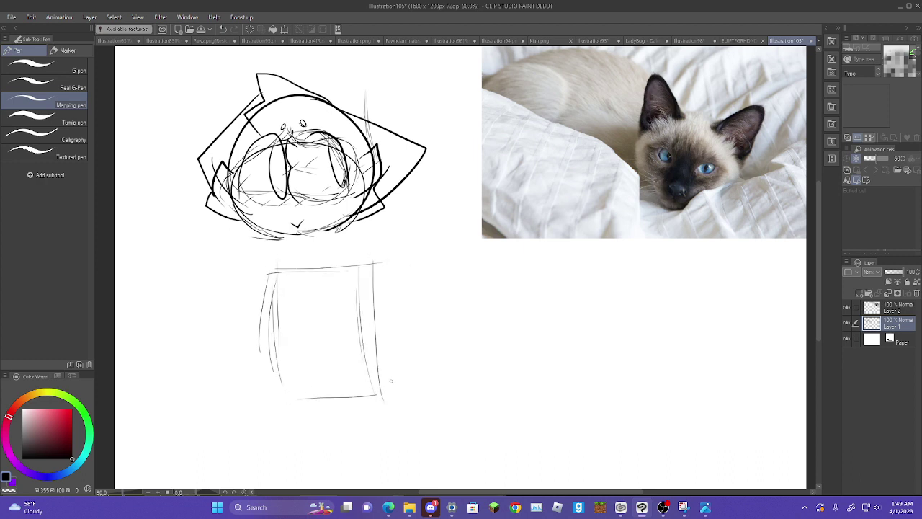
left_click_drag(388, 387, 267, 403)
left_click_drag(365, 392, 264, 391)
left_click_drag(278, 352, 318, 401)
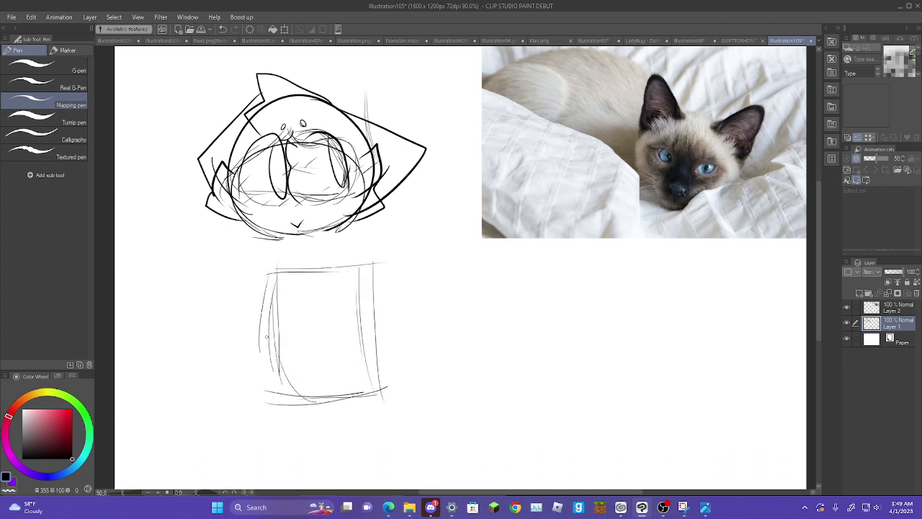
left_click(222, 30)
left_click_drag(275, 362, 277, 400)
left_click_drag(278, 393, 276, 360)
- Shift the whole Layer 1 sketch slightly to the left
key("k")
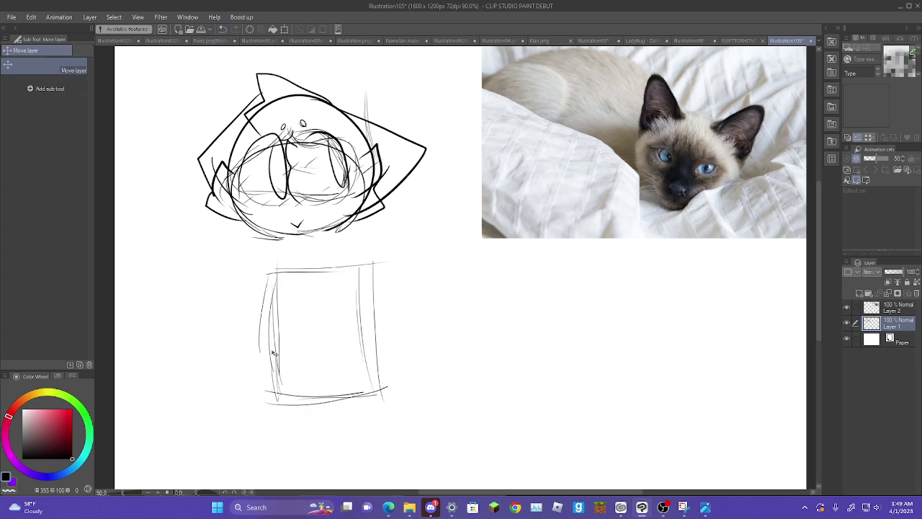
left_click_drag(275, 348, 336, 307)
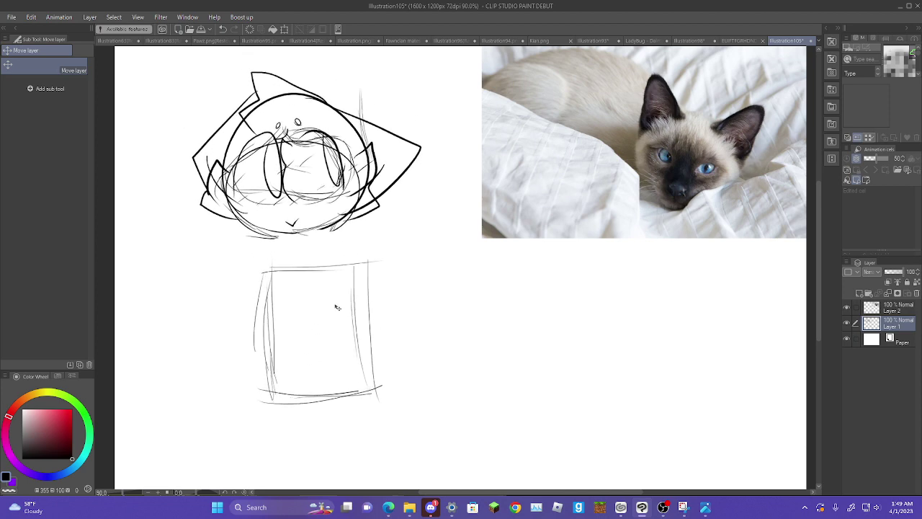
key("o")
key("o")
key("o")
key("o")
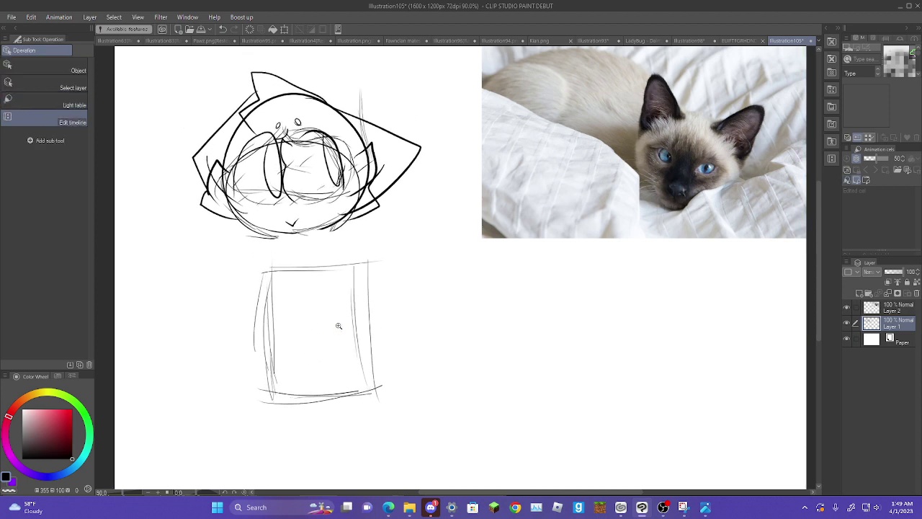
key("x")
key("b")
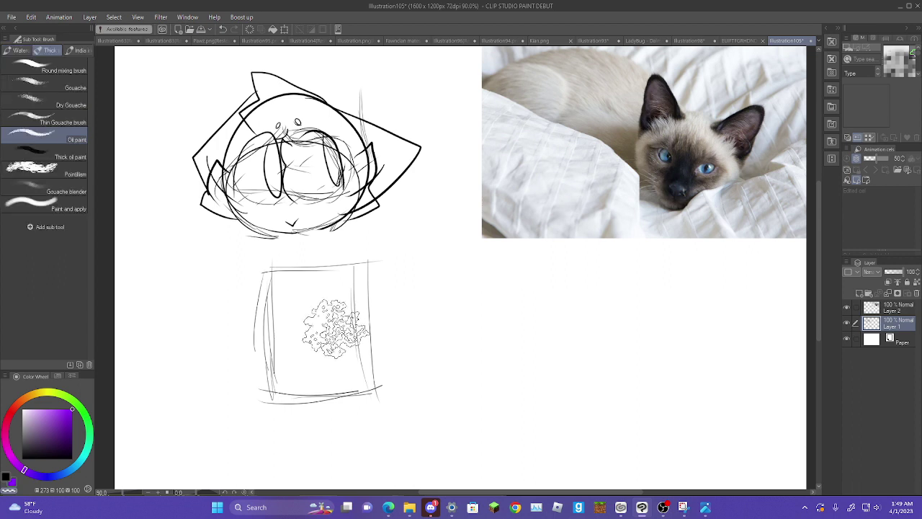
key("b")
- Select the torso box with a rectangular selection, move it up closer to the chin, apply the transform, and deselect
key("m")
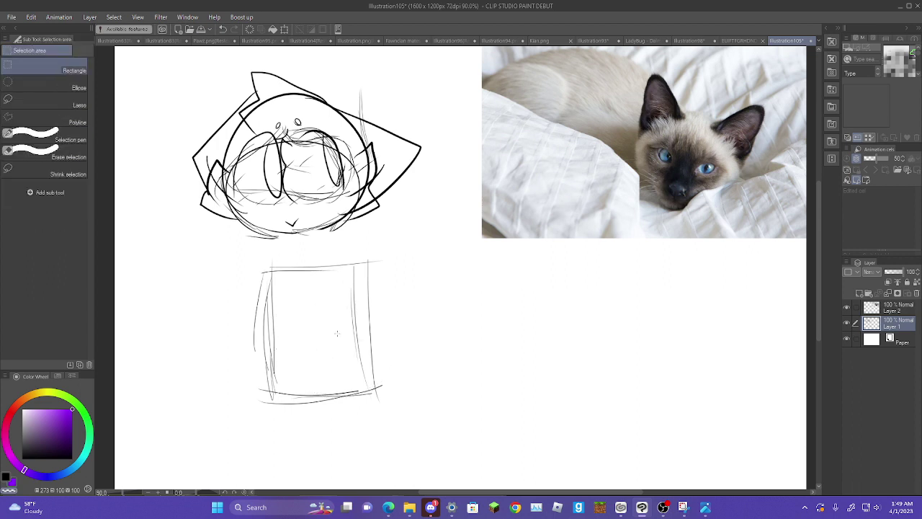
left_click_drag(239, 256, 303, 280)
left_click_drag(447, 440, 437, 438)
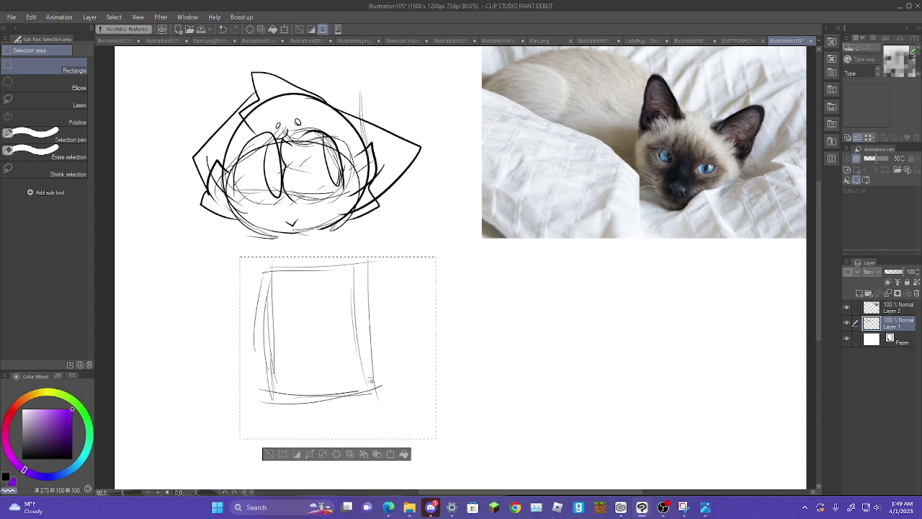
mouse_move(364, 369)
left_mouse_down()
mouse_move(358, 350)
mouse_move(373, 386)
mouse_move(377, 366)
left_mouse_up()
left_click(384, 459)
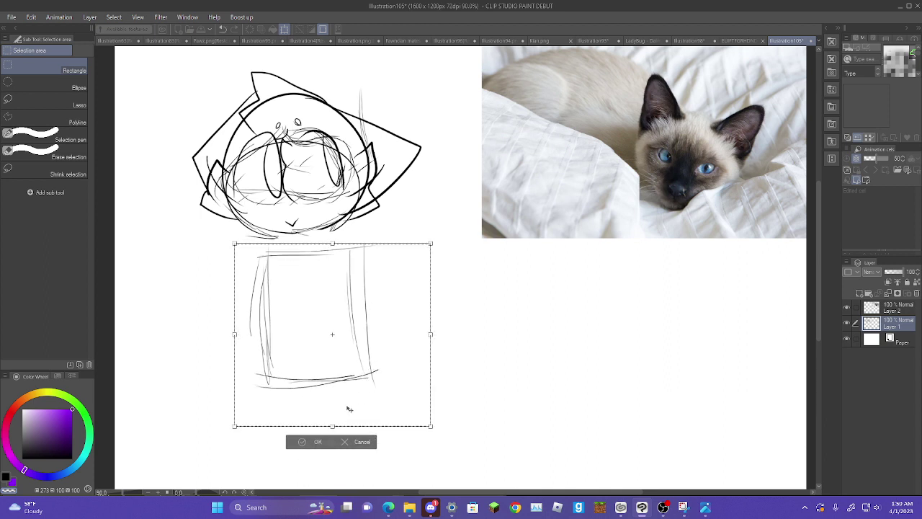
left_click(315, 442)
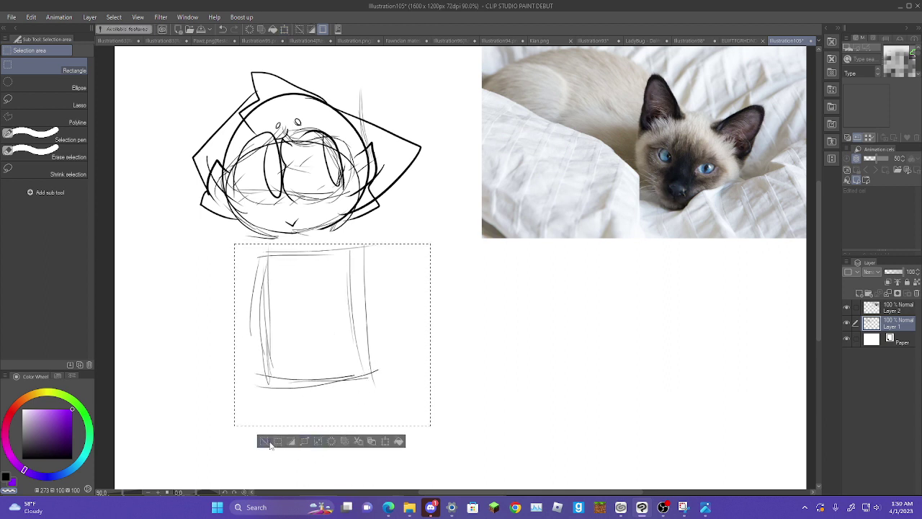
left_click(265, 441)
- With the Mapping pen in black, draw the left neck curve and a jagged shoulder line along the torso's left side
key("p")
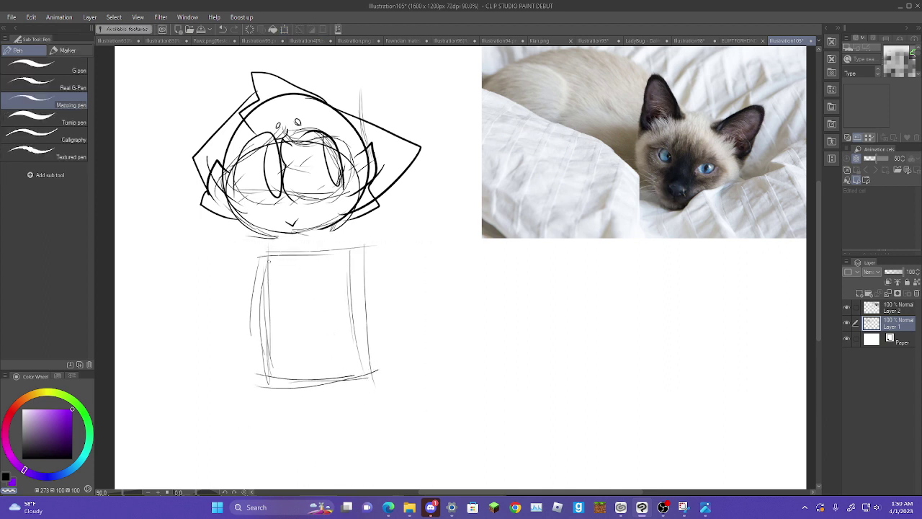
key("x")
mouse_move(286, 232)
left_mouse_down()
mouse_move(269, 265)
mouse_move(286, 251)
mouse_move(277, 290)
mouse_move(273, 277)
mouse_move(250, 293)
mouse_move(279, 333)
left_mouse_up()
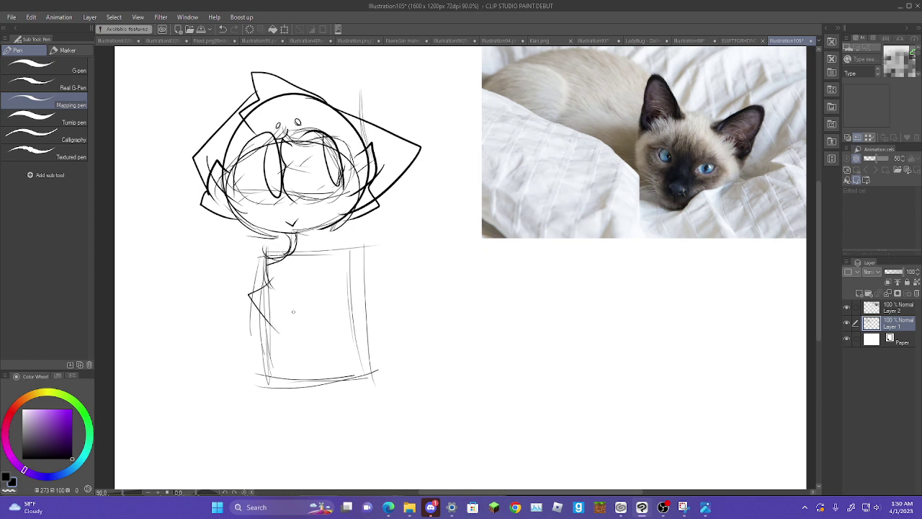
- Try to outline a large arm shape across the torso, and undo the attempts
mouse_move(282, 302)
left_mouse_down()
mouse_move(234, 431)
mouse_move(357, 336)
left_mouse_up()
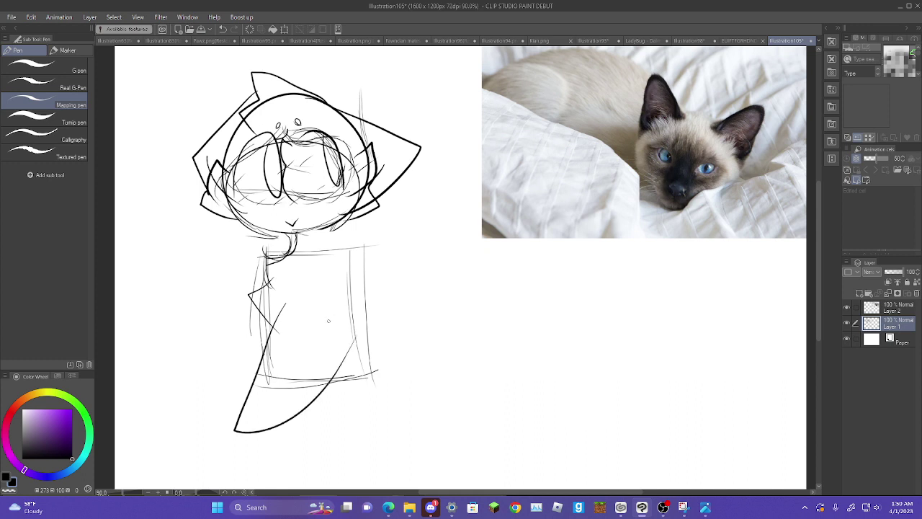
left_click(223, 29)
mouse_move(295, 292)
left_mouse_down()
mouse_move(234, 398)
mouse_move(412, 293)
left_mouse_up()
left_click(222, 29)
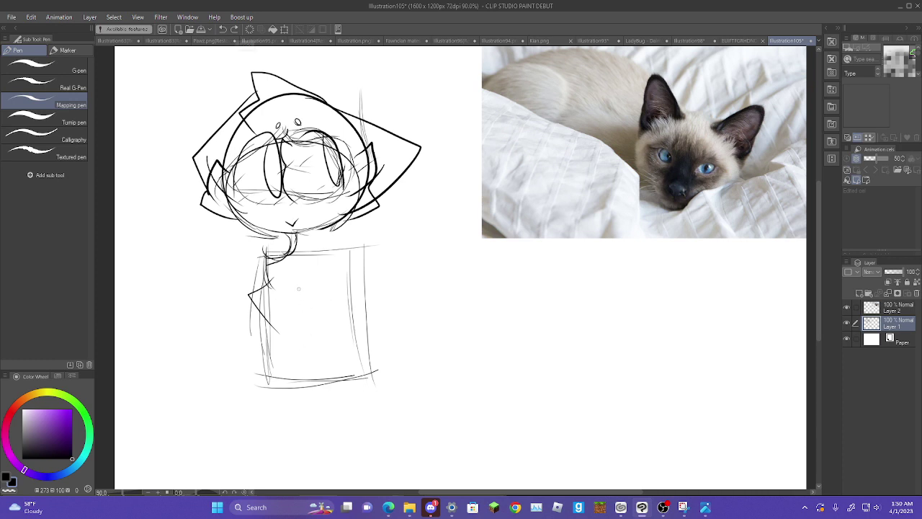
- Sketch a shoulder circle with arm guide lines on the torso's right half, undoing the joint circles below the waist
left_click_drag(293, 304, 285, 375)
mouse_move(312, 294)
left_mouse_down()
mouse_move(308, 287)
mouse_move(349, 364)
mouse_move(353, 408)
mouse_move(333, 452)
mouse_move(310, 460)
left_mouse_up()
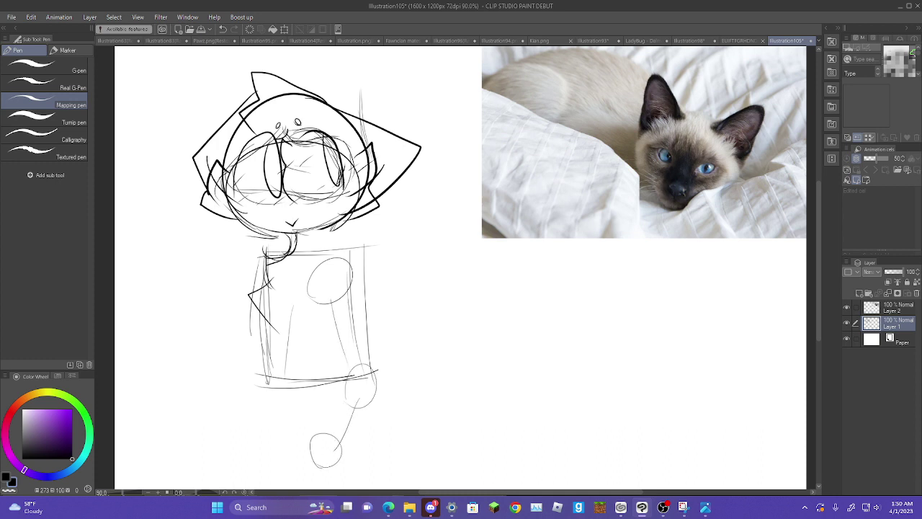
left_click(223, 30)
left_click(223, 29)
left_click(223, 30)
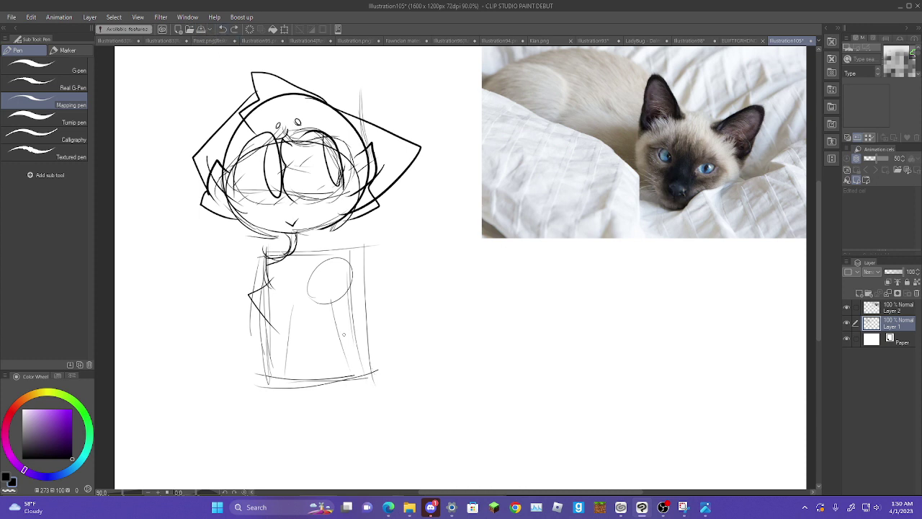
- Sketch construction circles and connecting lines for the elbows, forearms and paws of both arms
mouse_move(353, 368)
left_mouse_down()
mouse_move(292, 317)
mouse_move(356, 373)
mouse_move(331, 365)
left_mouse_up()
mouse_move(258, 271)
left_mouse_down()
mouse_move(249, 291)
mouse_move(253, 349)
left_mouse_up()
mouse_move(252, 302)
left_mouse_down()
mouse_move(274, 346)
mouse_move(238, 369)
mouse_move(235, 292)
left_mouse_up()
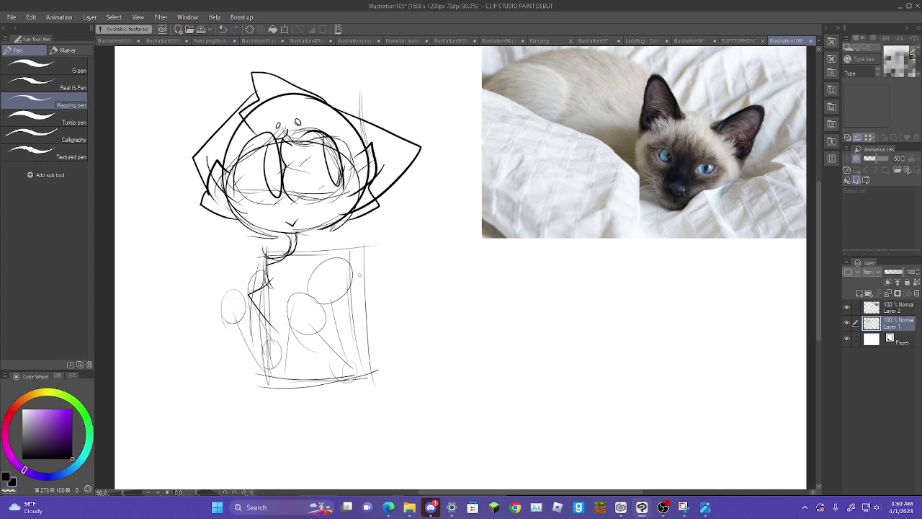
- Outline both bent forearms with paws over the construction circles, and redraw the left upper arm from the shoulder
mouse_move(354, 274)
left_mouse_down()
mouse_move(356, 391)
mouse_move(310, 362)
mouse_move(279, 315)
mouse_move(277, 287)
mouse_move(325, 295)
mouse_move(297, 304)
mouse_move(301, 289)
mouse_move(341, 356)
left_mouse_up()
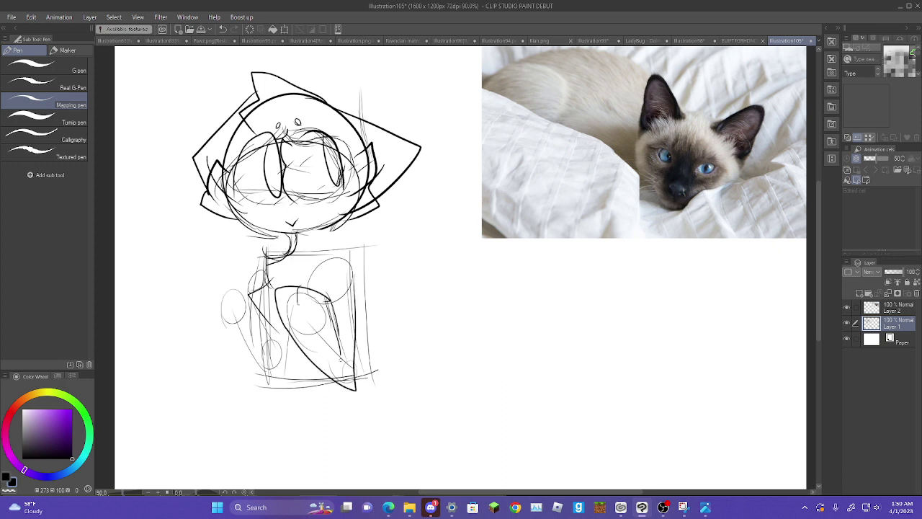
left_click(222, 29)
left_click_drag(268, 261, 232, 312)
left_click(223, 29)
left_click_drag(266, 257, 249, 292)
mouse_move(271, 322)
left_mouse_down()
mouse_move(283, 372)
mouse_move(231, 323)
mouse_move(233, 277)
mouse_move(248, 292)
left_mouse_up()
left_click_drag(271, 258, 254, 296)
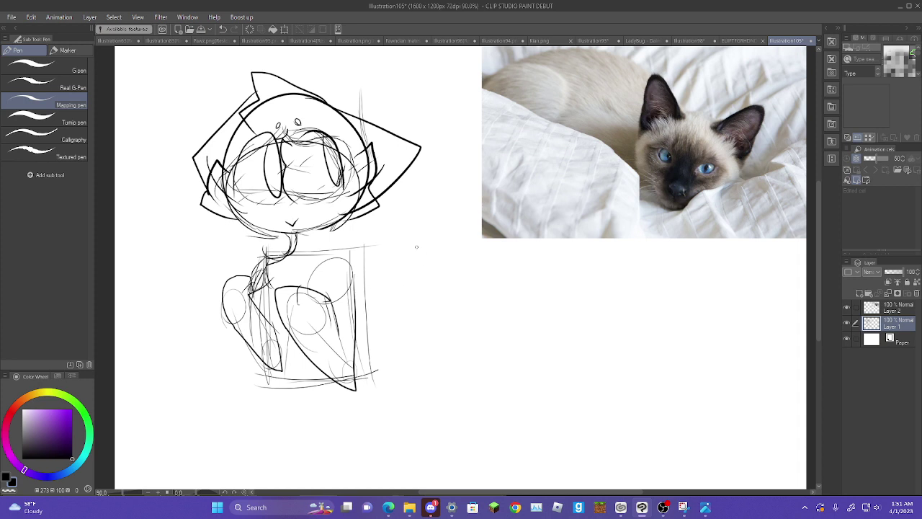
- Draw the right neck and shoulder line, the torso's right side, and the pointed elbow outline beside it
mouse_move(333, 227)
left_mouse_down()
mouse_move(328, 238)
mouse_move(356, 254)
mouse_move(357, 314)
mouse_move(386, 326)
mouse_move(348, 368)
left_mouse_up()
mouse_move(376, 338)
left_mouse_down()
mouse_move(356, 369)
mouse_move(364, 380)
left_mouse_up()
left_click_drag(354, 387, 379, 377)
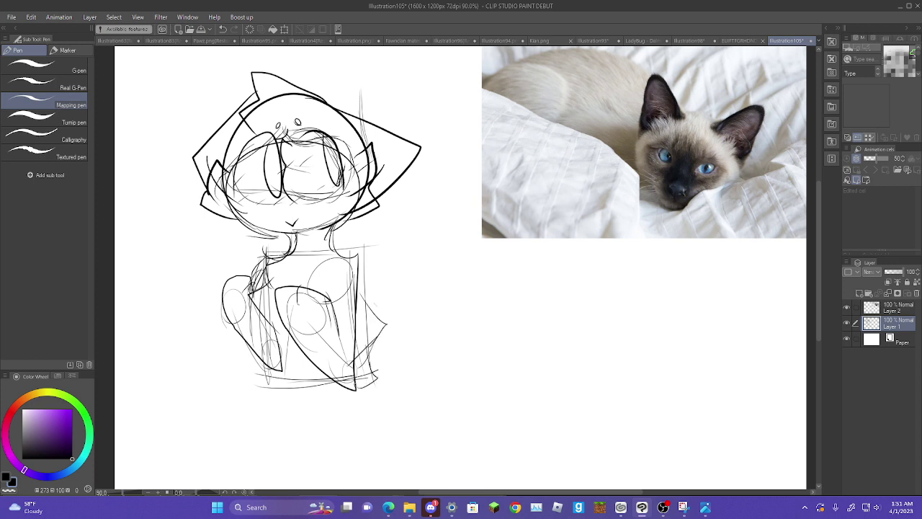
- Sketch the left leg straight down from the torso, ending in a rounded foot with a toe line
left_click_drag(266, 368, 261, 482)
scroll(317, 301, "down", 4)
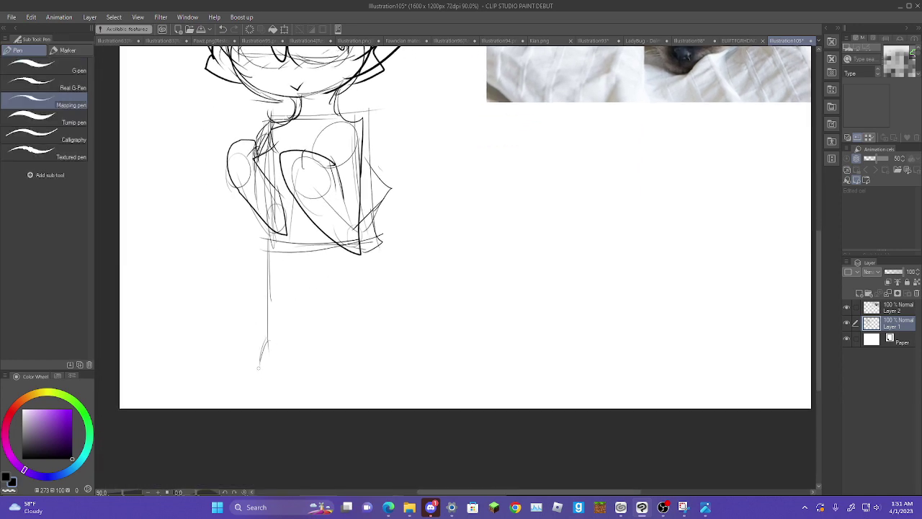
mouse_move(260, 369)
left_mouse_down()
mouse_move(325, 354)
mouse_move(303, 365)
mouse_move(313, 331)
mouse_move(305, 382)
left_mouse_up()
mouse_move(315, 261)
left_mouse_down()
mouse_move(309, 378)
mouse_move(311, 258)
left_mouse_up()
left_click_drag(277, 366, 280, 387)
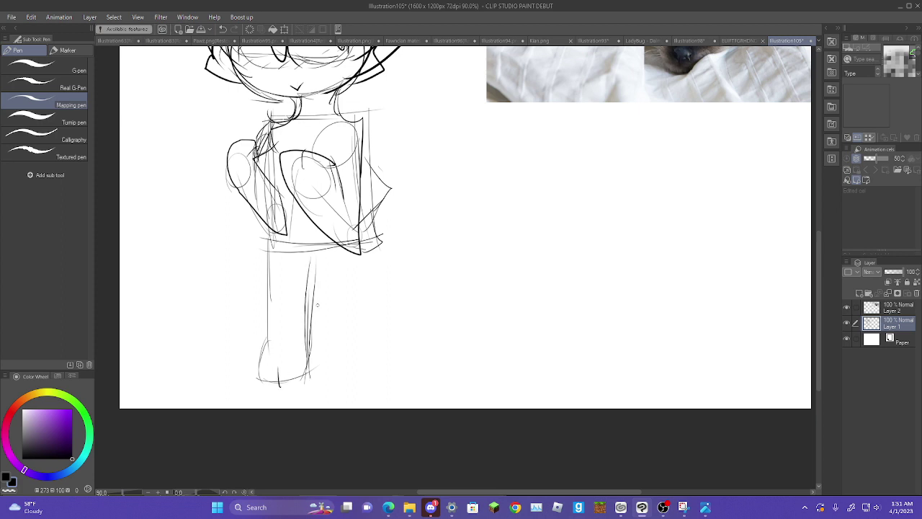
- Sketch the right leg with a rounded foot, and taper its inner edge up to the crotch
left_click_drag(354, 254, 367, 382)
mouse_move(362, 335)
left_mouse_down()
mouse_move(371, 396)
mouse_move(357, 329)
mouse_move(364, 369)
mouse_move(375, 376)
mouse_move(368, 384)
left_mouse_up()
left_click_drag(331, 342, 354, 384)
left_click_drag(326, 333, 341, 379)
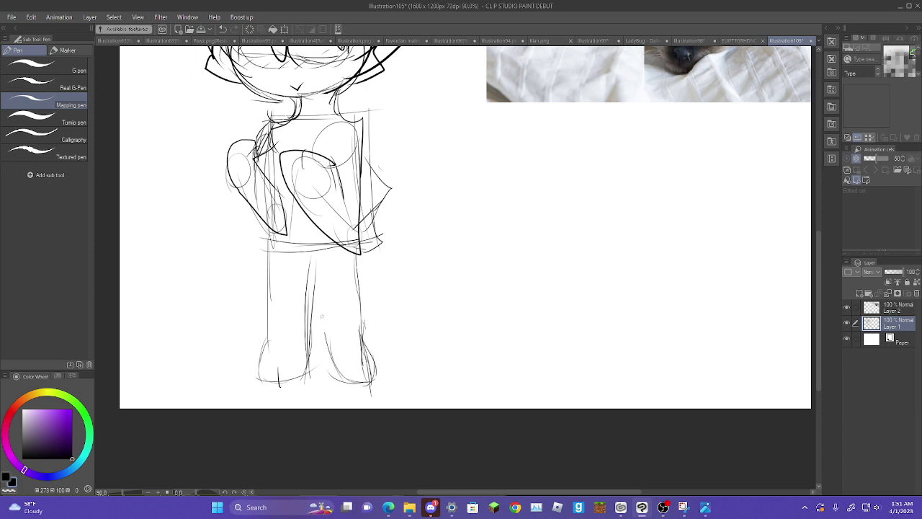
left_click_drag(321, 299, 324, 331)
mouse_move(322, 280)
left_mouse_down()
mouse_move(339, 377)
mouse_move(339, 352)
left_mouse_up()
left_click_drag(314, 272, 330, 336)
left_click_drag(314, 293, 327, 335)
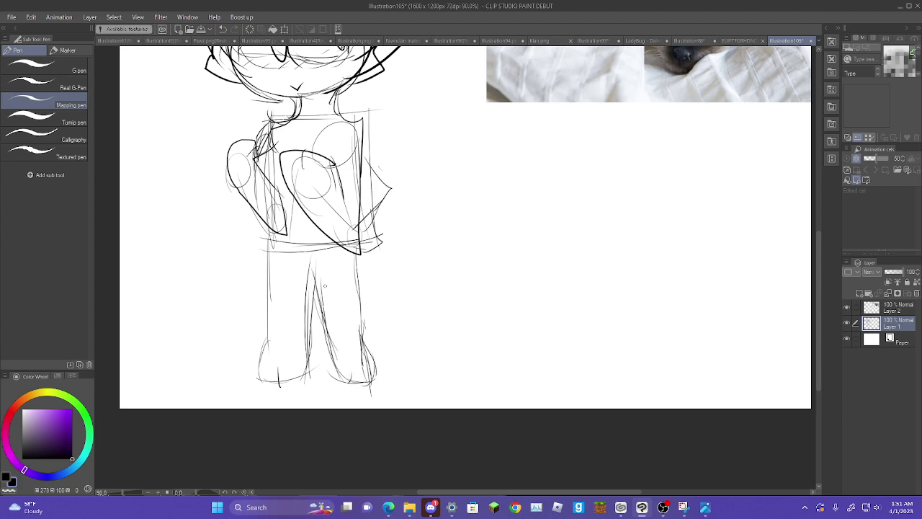
- Draw a short jagged line from the lower torso down to the gap between the legs
key("space")
left_click_drag(355, 240, 362, 314)
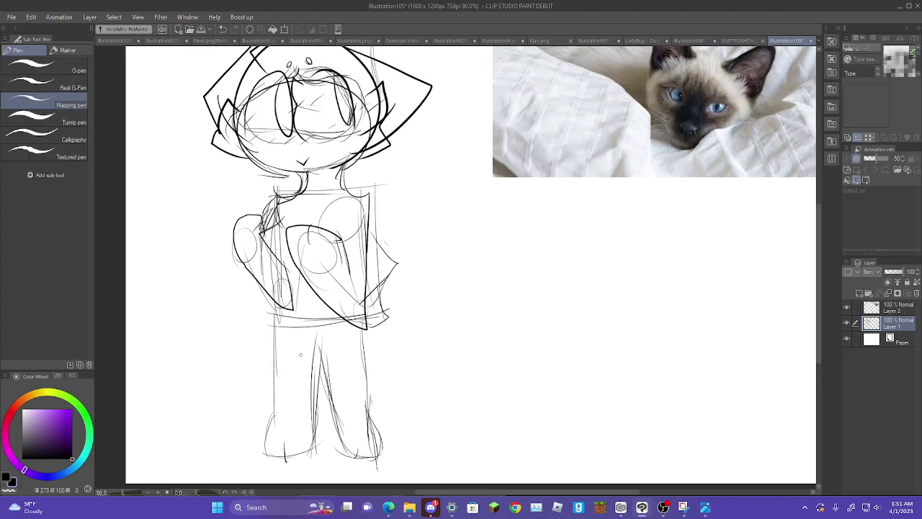
left_click_drag(299, 303, 307, 352)
- Try to outline both legs and feet with bold strokes over the sketch, and undo all of them
mouse_move(365, 330)
left_mouse_down()
mouse_move(375, 426)
mouse_move(325, 472)
mouse_move(322, 433)
left_mouse_up()
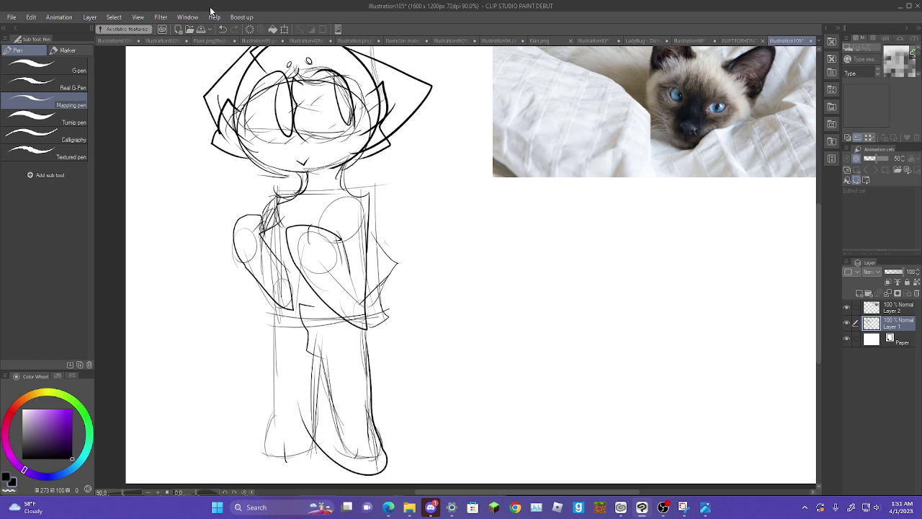
left_click(222, 28)
mouse_move(364, 335)
left_mouse_down()
mouse_move(368, 432)
mouse_move(328, 403)
mouse_move(316, 359)
left_mouse_up()
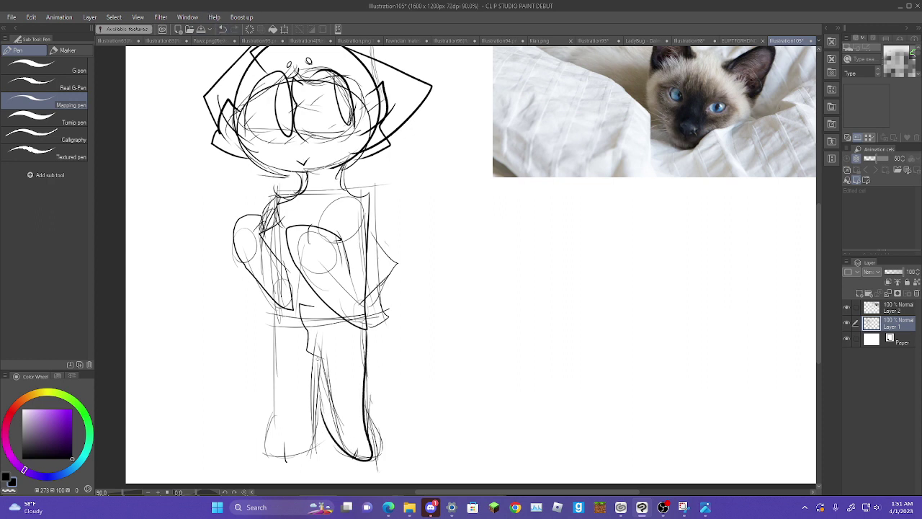
left_click_drag(322, 418, 314, 353)
mouse_move(277, 314)
left_mouse_down()
mouse_move(285, 435)
mouse_move(324, 389)
left_mouse_up()
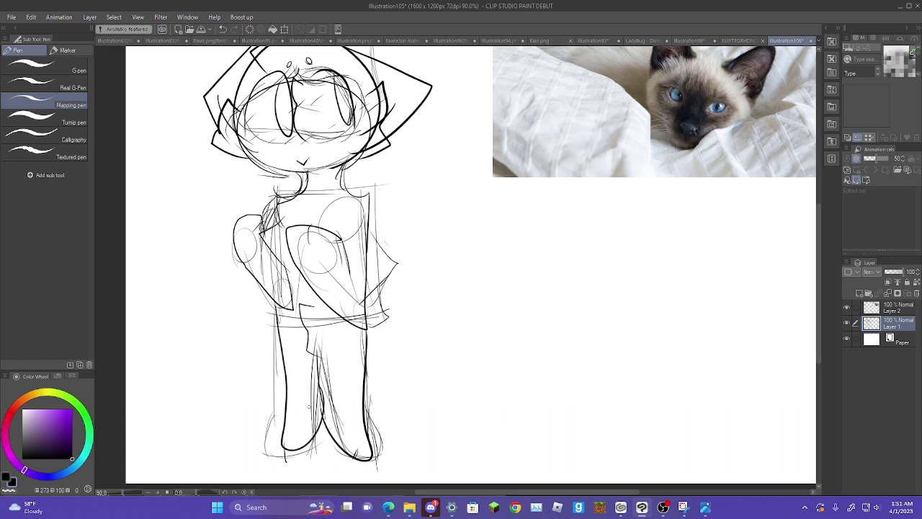
left_click(223, 30)
left_click(223, 31)
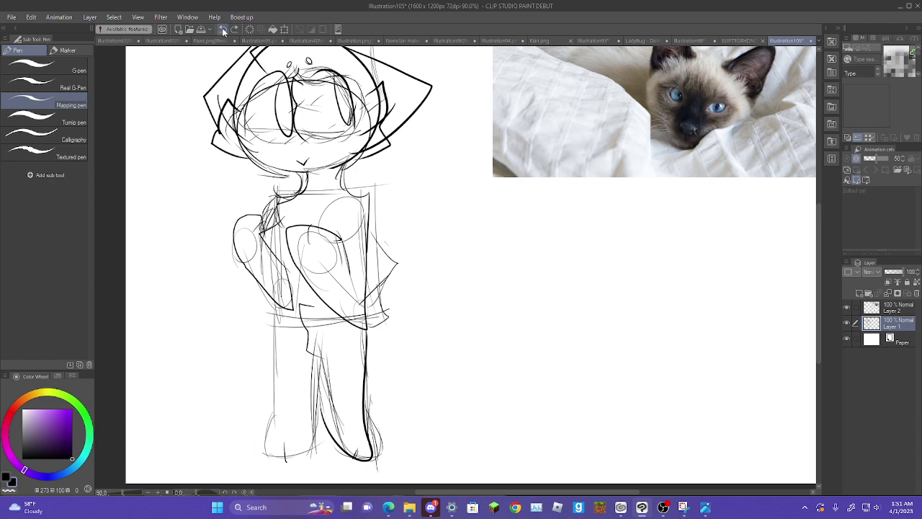
left_click(224, 30)
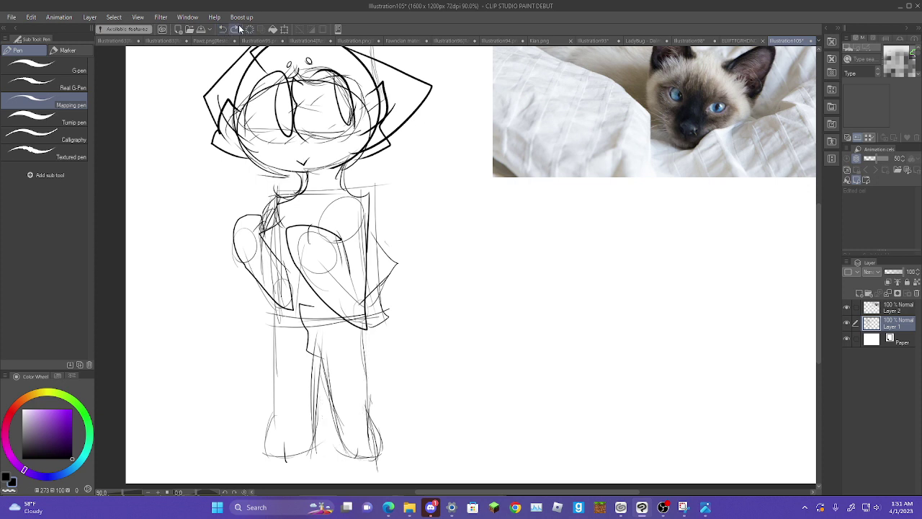
- Lower Layer 1's opacity to 54% and add a new layer above it
left_click_drag(901, 272, 885, 279)
left_click(864, 294)
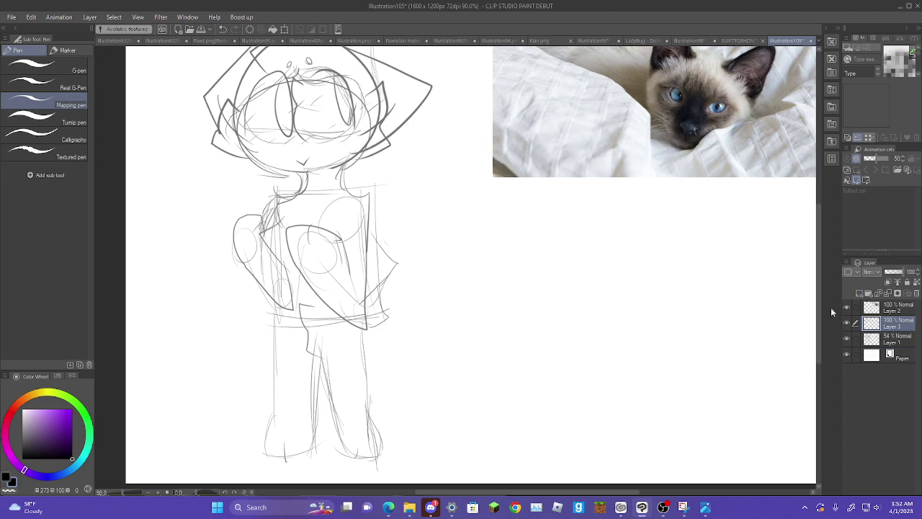
key("h")
scroll(576, 389, "down", 3)
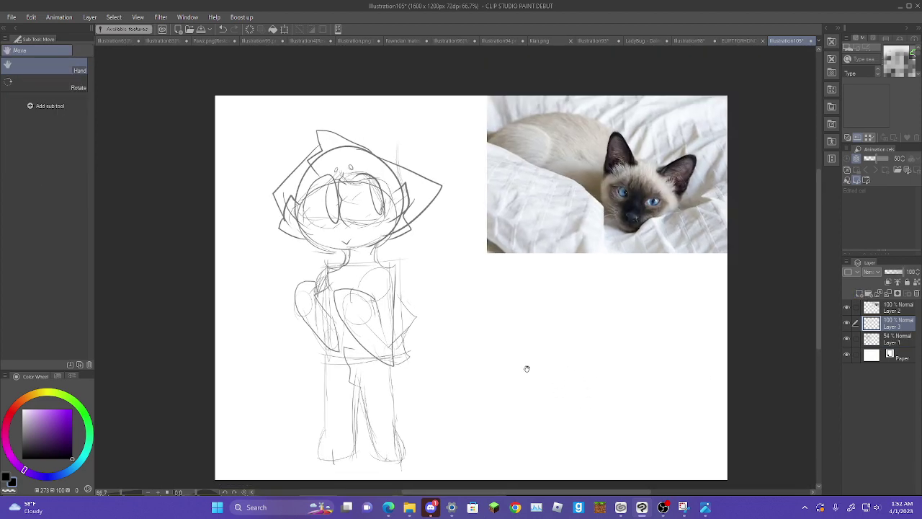
- Try to line the right cheek fur and the neck with the Mapping pen on the new layer, and undo the strokes
key("p")
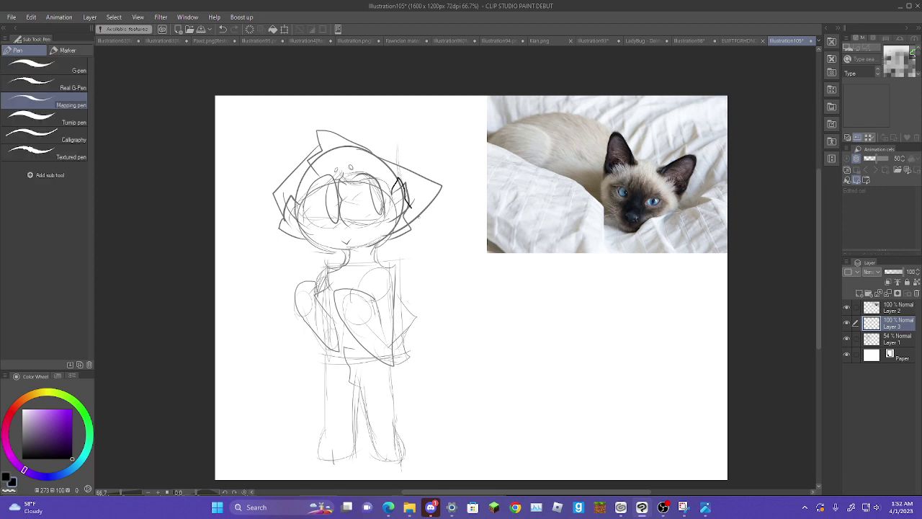
left_click_drag(412, 207, 396, 232)
left_click(223, 29)
left_click_drag(342, 251, 371, 265)
left_click(223, 28)
key("space")
left_click_drag(435, 300, 449, 329)
scroll(442, 342, "up", 3)
scroll(476, 326, "up", 4)
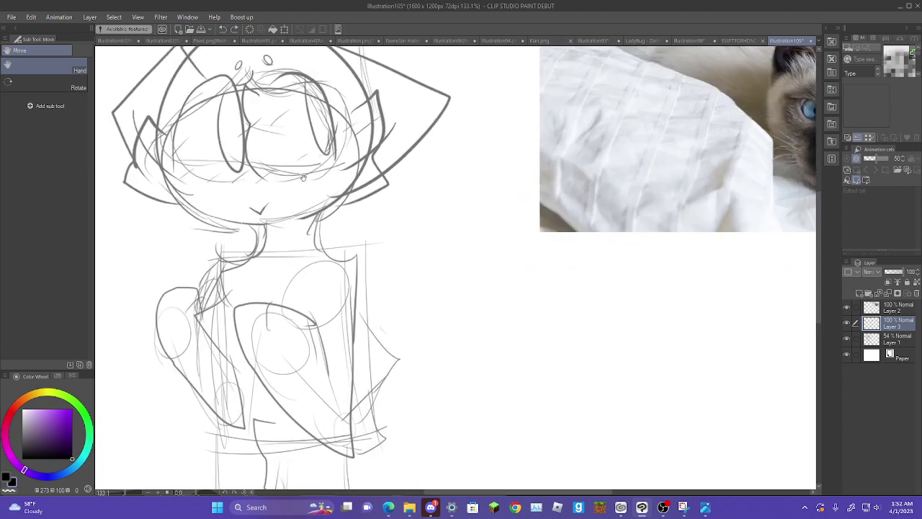
- Line the right cheek fur, right ear, top of the head and forehead tuft with the Mapping pen
left_click_drag(546, 325, 578, 314)
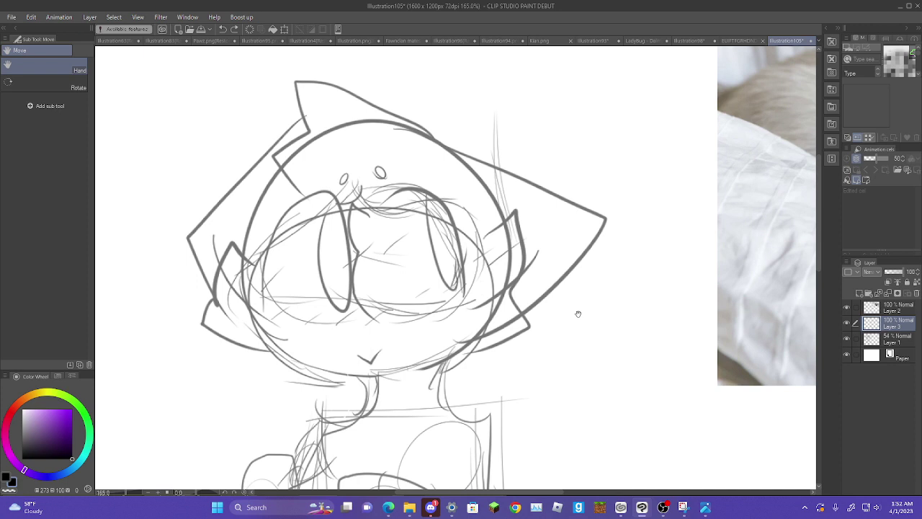
key("p")
mouse_move(483, 236)
left_mouse_down()
mouse_move(496, 221)
mouse_move(518, 267)
mouse_move(509, 339)
mouse_move(485, 349)
left_mouse_up()
mouse_move(539, 298)
left_mouse_down()
mouse_move(580, 269)
mouse_move(595, 211)
mouse_move(468, 165)
left_mouse_up()
left_click_drag(564, 228, 520, 290)
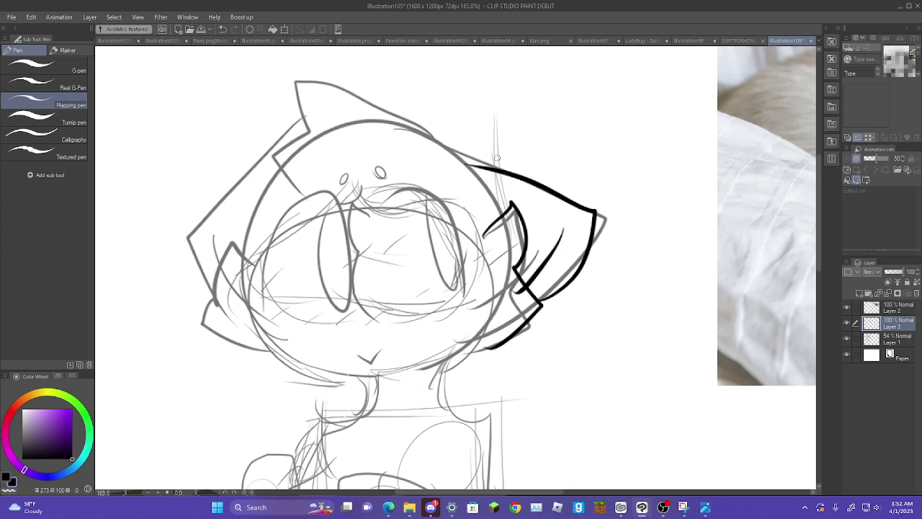
mouse_move(477, 163)
left_mouse_down()
mouse_move(316, 99)
mouse_move(268, 177)
mouse_move(296, 194)
left_mouse_up()
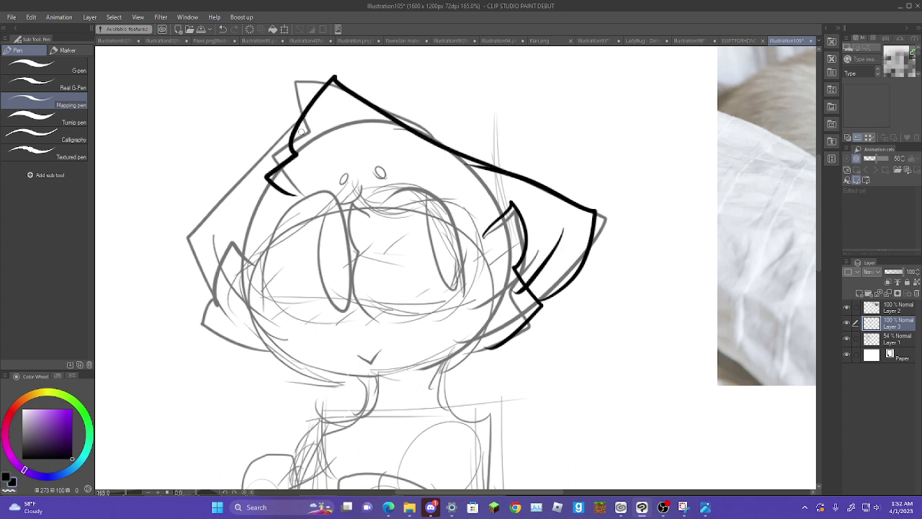
- Try to line the left ear and left cheek fur over the sketch, and undo the strokes
mouse_move(299, 121)
left_mouse_down()
mouse_move(254, 179)
mouse_move(208, 270)
mouse_move(217, 281)
left_mouse_up()
mouse_move(217, 230)
left_mouse_down()
mouse_move(234, 260)
mouse_move(237, 241)
mouse_move(216, 296)
mouse_move(234, 348)
mouse_move(269, 343)
mouse_move(342, 366)
mouse_move(574, 351)
left_mouse_up()
left_click(223, 30)
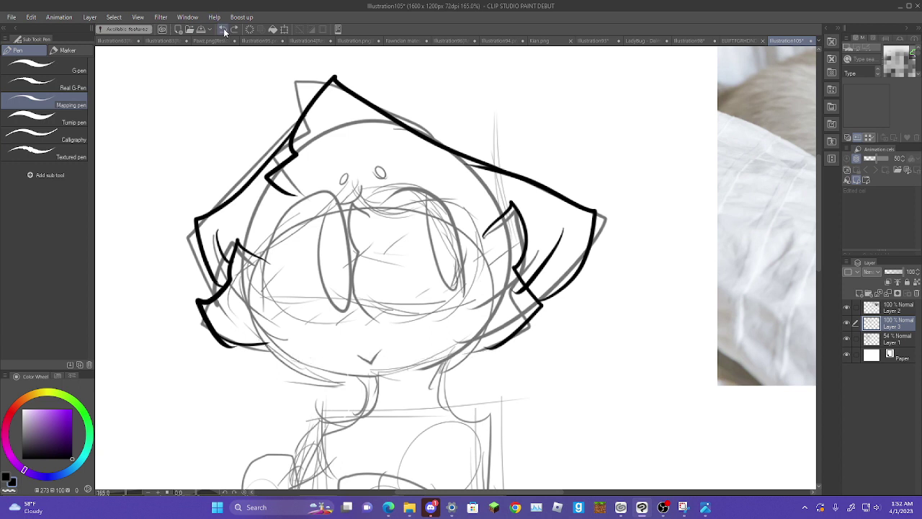
left_click(222, 29)
left_click(223, 29)
left_click(223, 30)
left_click(224, 31)
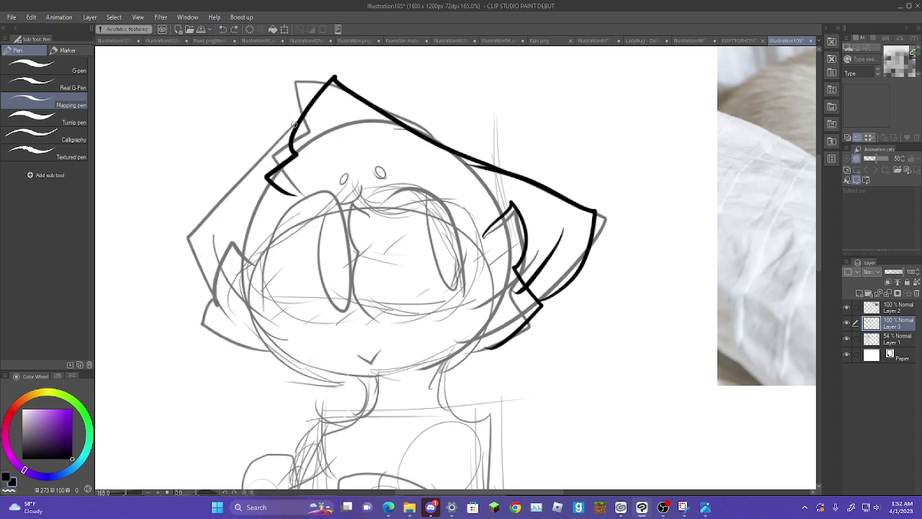
- Redraw the left ear outline, try the left cheek fur and jaw, and undo the cheek and jaw strokes
mouse_move(295, 123)
left_mouse_down()
mouse_move(282, 148)
mouse_move(192, 203)
mouse_move(209, 272)
left_mouse_up()
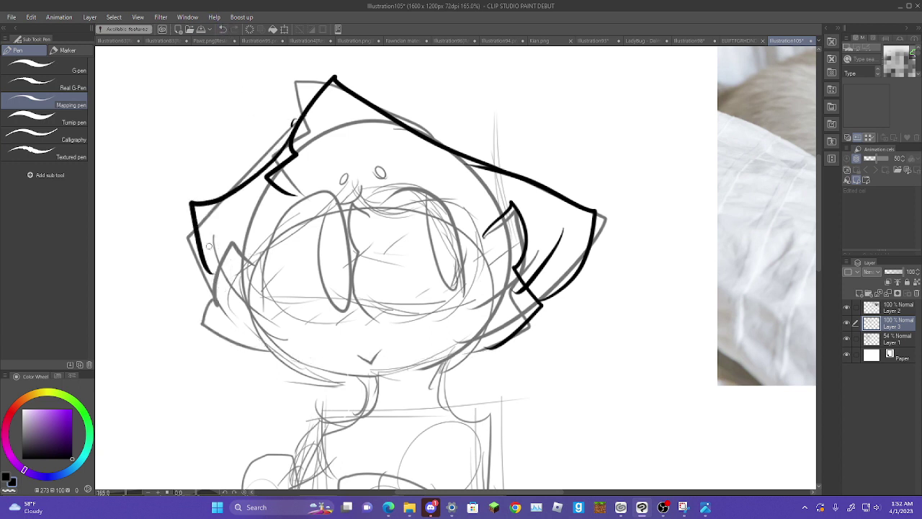
mouse_move(211, 227)
left_mouse_down()
mouse_move(223, 273)
mouse_move(233, 230)
mouse_move(210, 294)
mouse_move(194, 310)
mouse_move(261, 347)
left_mouse_up()
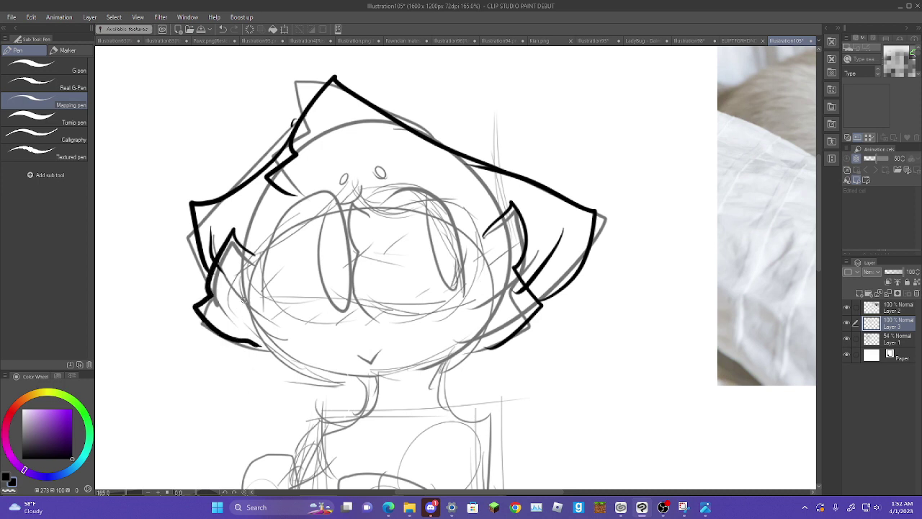
mouse_move(243, 299)
left_mouse_down()
mouse_move(332, 385)
mouse_move(441, 343)
left_mouse_up()
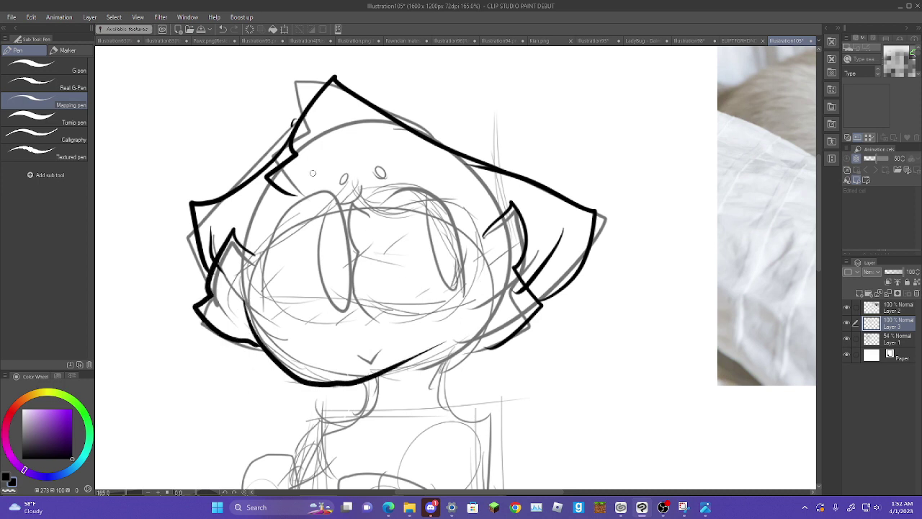
left_click(226, 29)
left_click(226, 28)
left_click(226, 29)
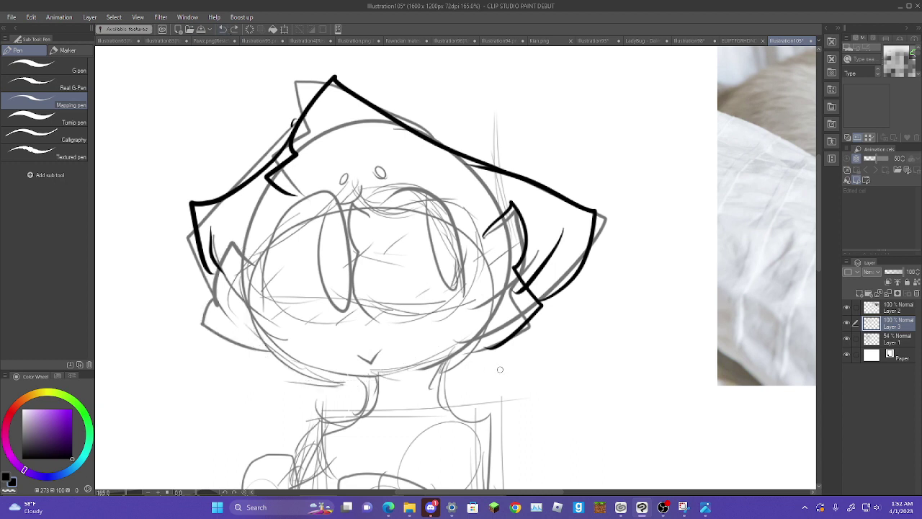
- Try a chin line running from the right cheek fur, and undo all the line art on the head
mouse_move(496, 338)
left_mouse_down()
mouse_move(438, 371)
mouse_move(335, 355)
left_mouse_up()
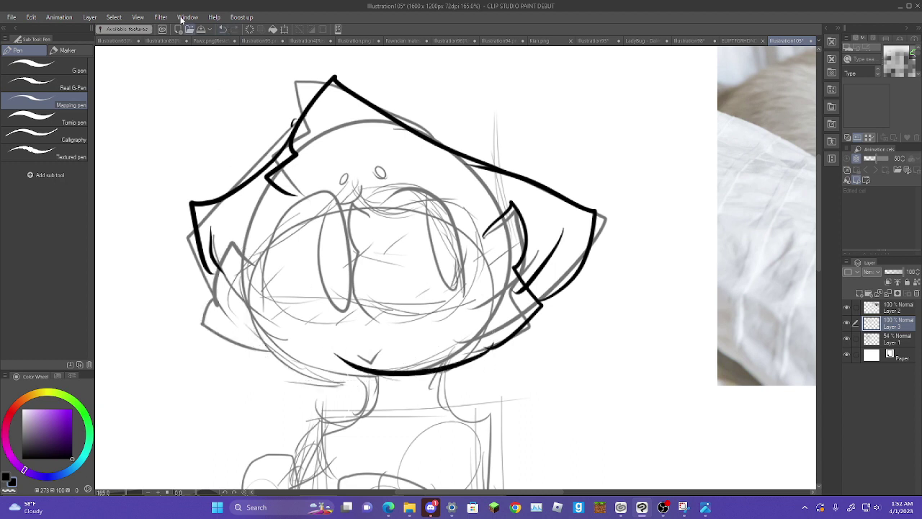
left_click(223, 30)
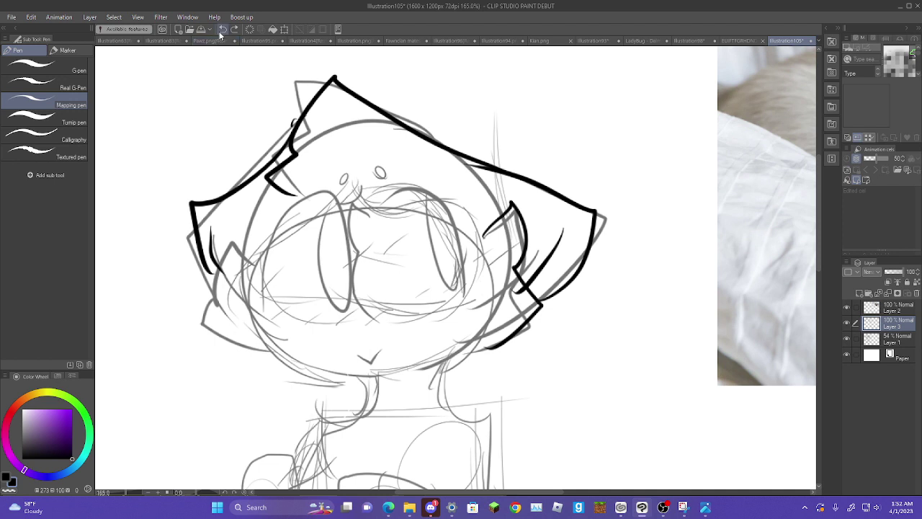
left_click(223, 30)
left_click(223, 30)
left_click(224, 30)
left_click(225, 30)
left_click(225, 30)
left_click(226, 30)
left_click(226, 30)
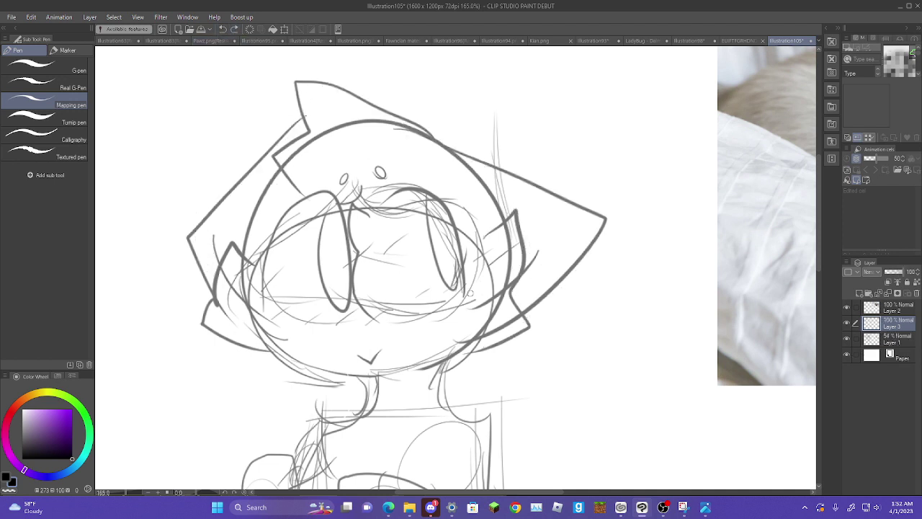
- Try to line the chin and left side of the jaw with the Mapping pen, undoing each stroke
mouse_move(473, 336)
left_mouse_down()
mouse_move(446, 362)
mouse_move(369, 384)
mouse_move(292, 358)
left_mouse_up()
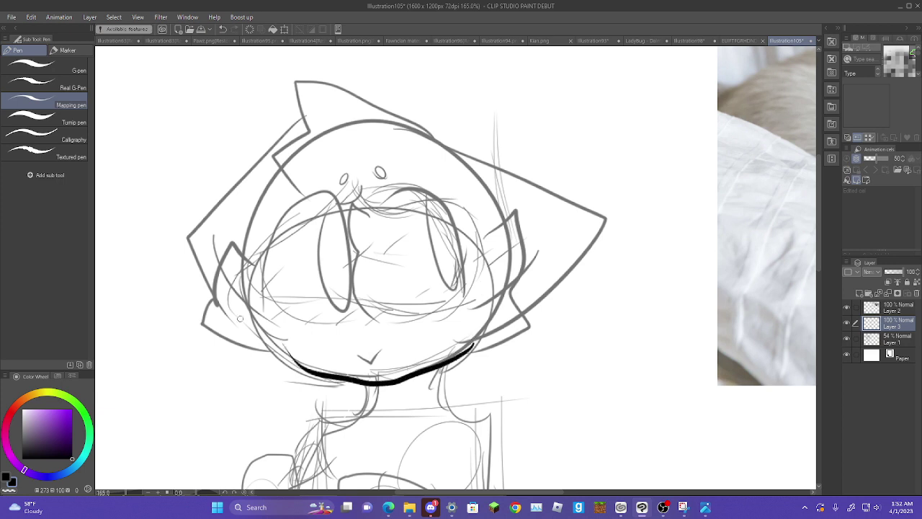
left_click(224, 31)
left_click_drag(255, 312, 304, 371)
left_click(223, 31)
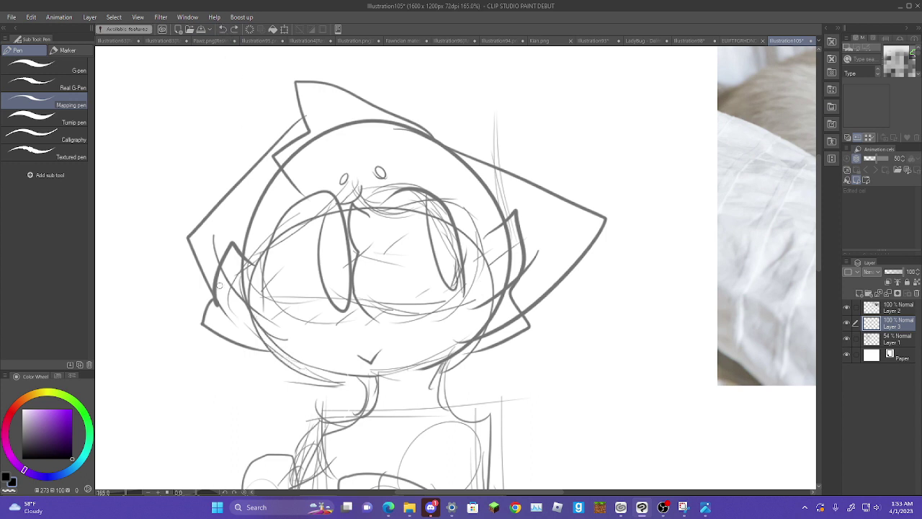
mouse_move(245, 304)
left_mouse_down()
mouse_move(301, 364)
mouse_move(366, 373)
left_mouse_up()
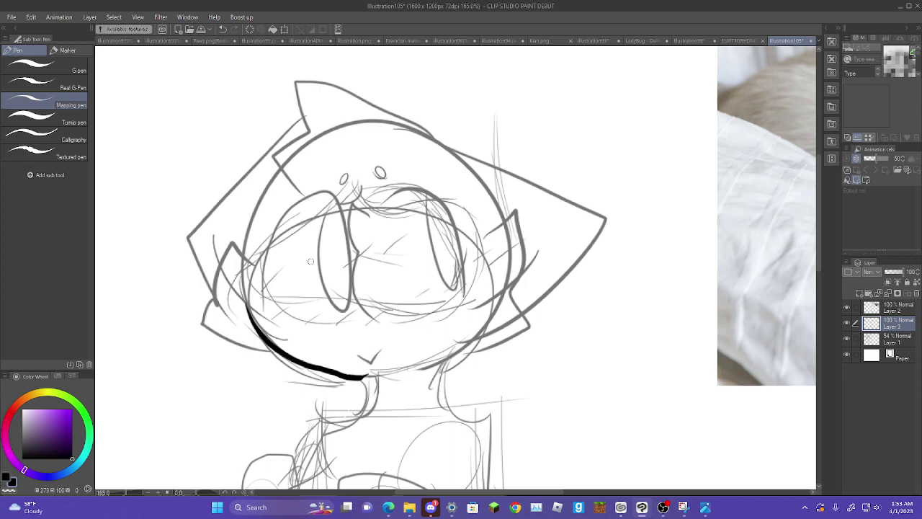
left_click(223, 29)
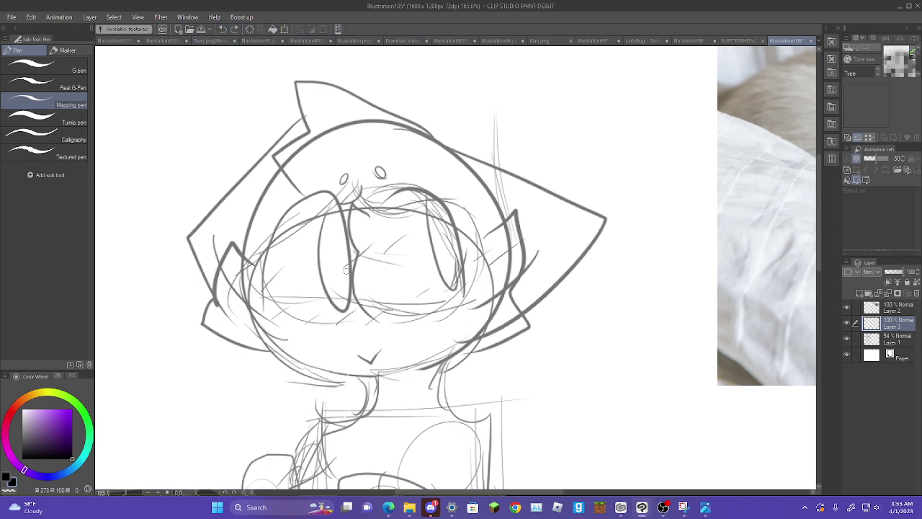
- Try the Waved line decoration brush along the jaw, and undo the stroke
key("b")
key("b")
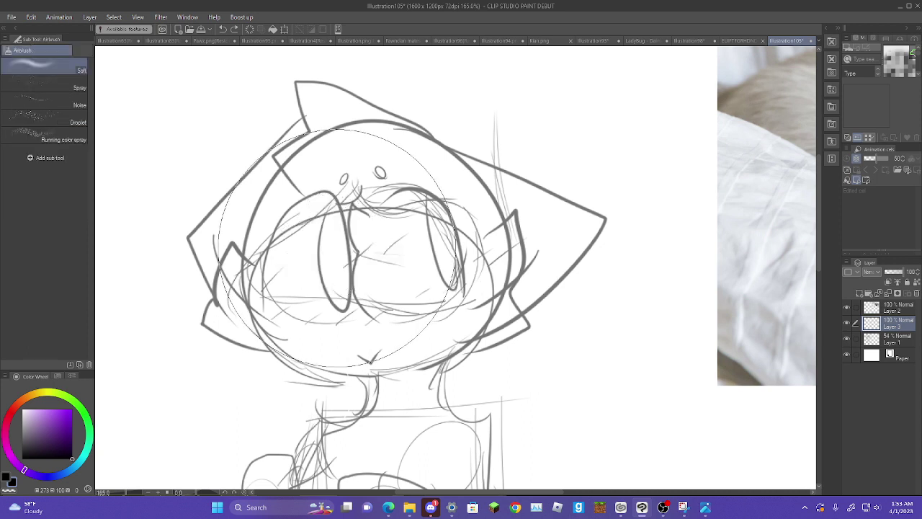
key("b")
key("b")
key("b")
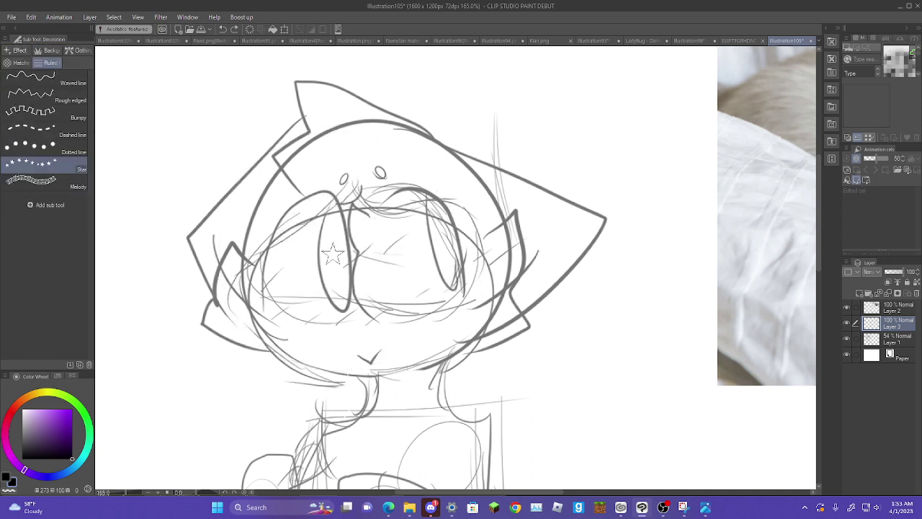
left_click(84, 82)
mouse_move(249, 325)
left_mouse_down()
mouse_move(317, 379)
mouse_move(433, 375)
mouse_move(465, 356)
left_mouse_up()
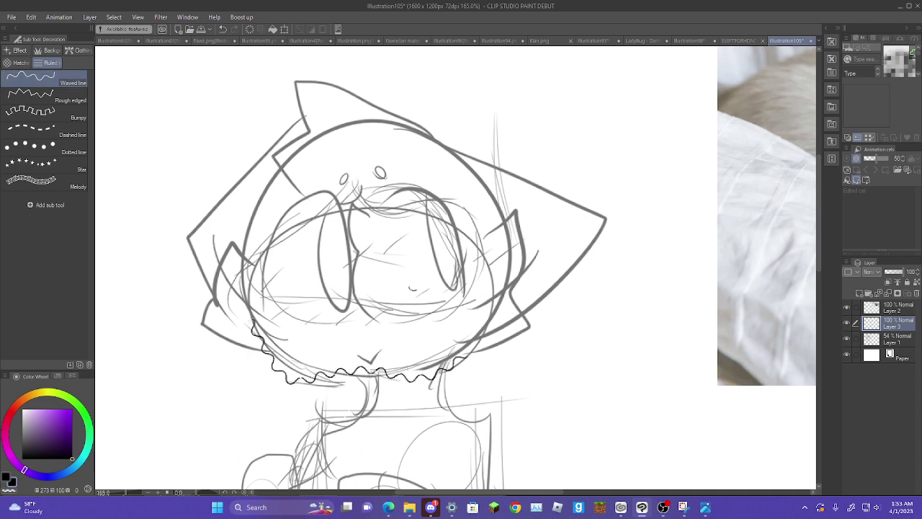
left_click(223, 29)
- Test the Mapping, Turnip and Textured pens along the jaw, undoing each stroke
key("p")
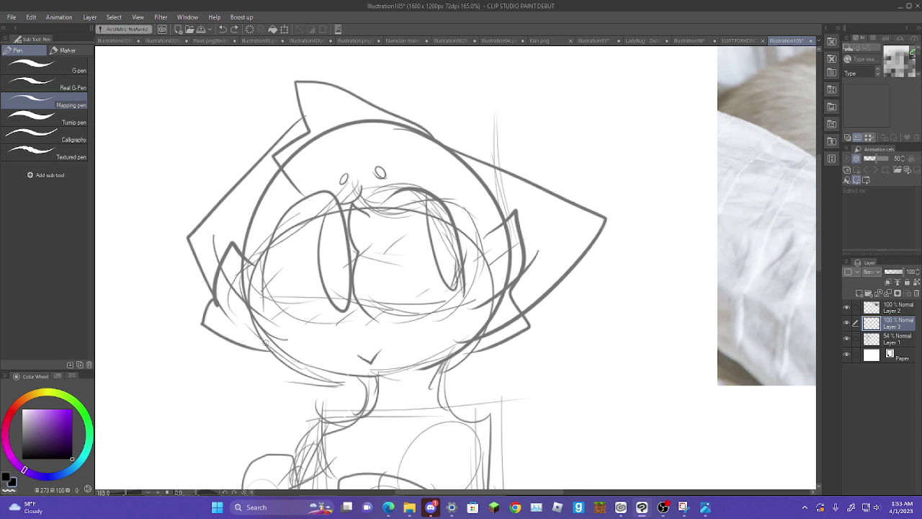
left_click_drag(251, 314, 296, 358)
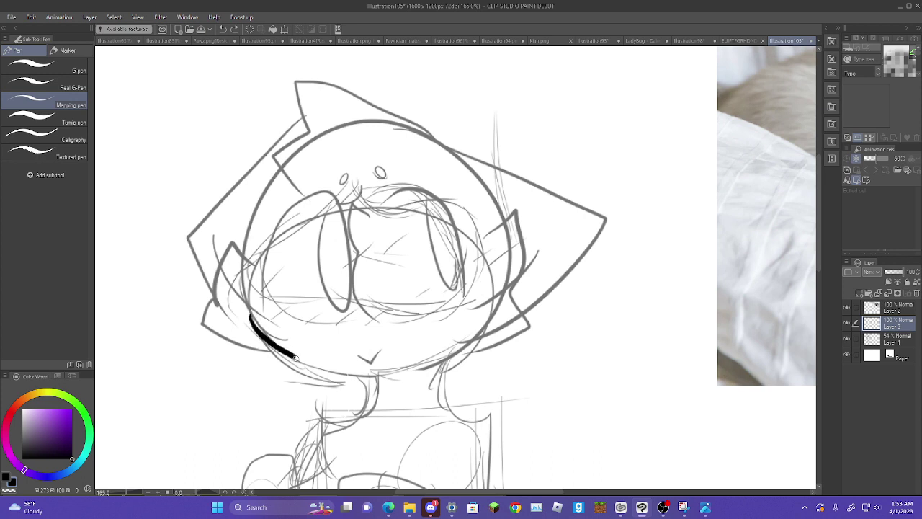
left_click(222, 29)
left_click(70, 123)
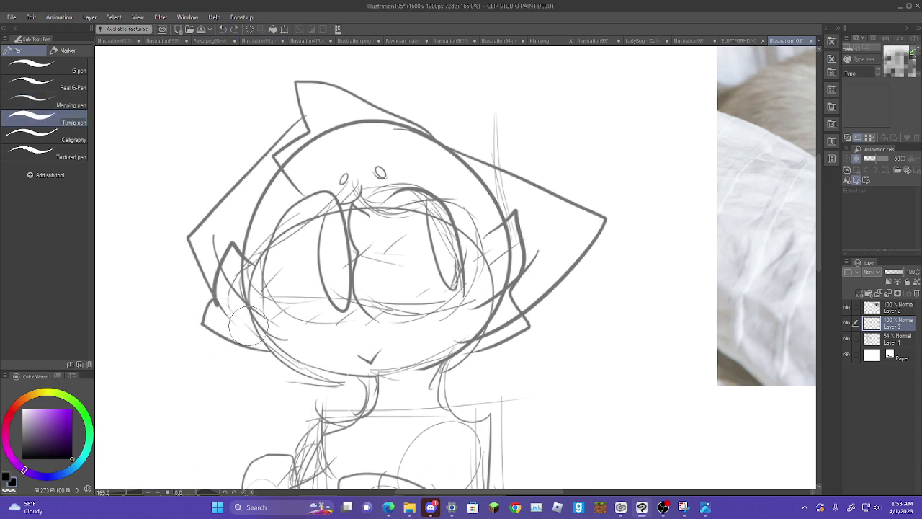
left_click_drag(253, 323, 274, 353)
left_click(222, 31)
left_click(71, 154)
mouse_move(256, 324)
left_mouse_down()
mouse_move(292, 363)
mouse_move(322, 376)
mouse_move(484, 362)
left_mouse_up()
left_click(222, 30)
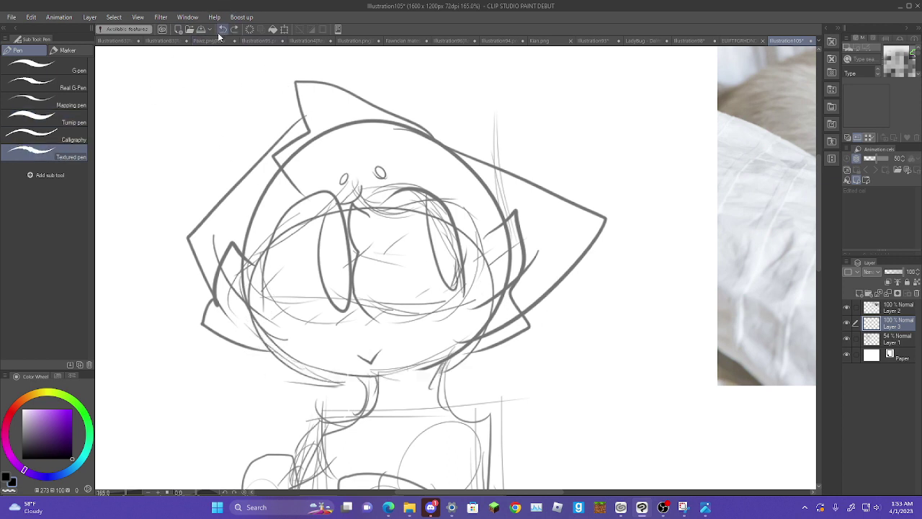
- Try to line the jaw from the right cheek to the chin with the Mapping pen, and undo the stroke
left_click(43, 103)
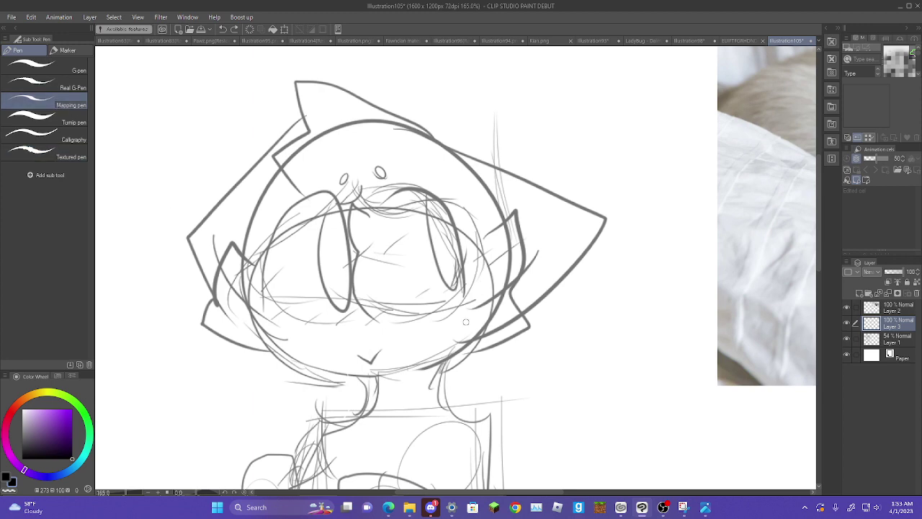
scroll(466, 322, "up", 5)
key("space")
left_click_drag(457, 313, 614, 248)
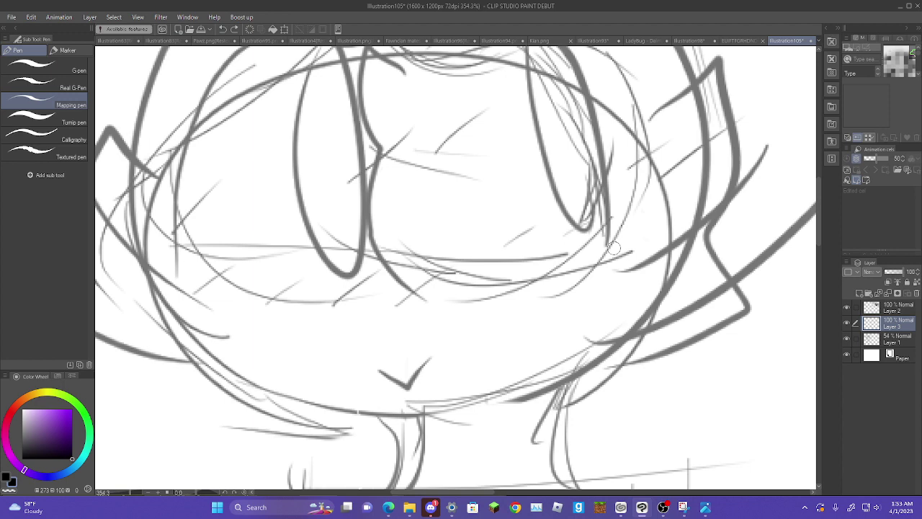
left_click_drag(682, 249, 304, 393)
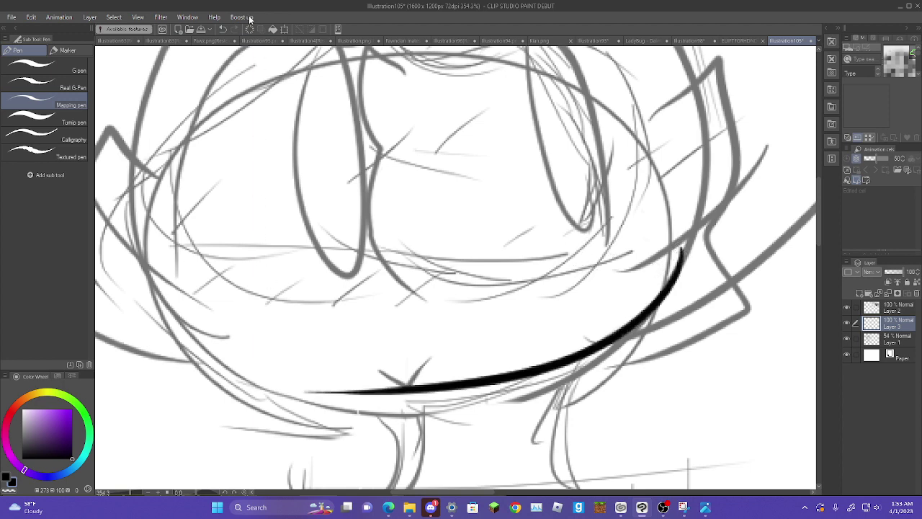
left_click(222, 29)
- Try three times to line the jaw starting from the left cheek, undoing each stroke
mouse_move(150, 258)
left_mouse_down()
mouse_move(186, 335)
mouse_move(261, 389)
mouse_move(349, 411)
mouse_move(449, 401)
mouse_move(587, 347)
left_mouse_up()
left_click(223, 29)
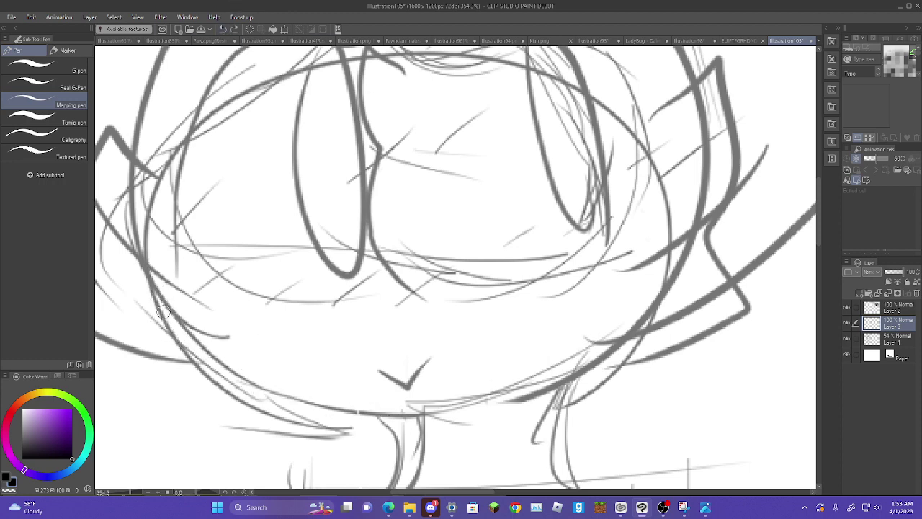
mouse_move(147, 275)
left_mouse_down()
mouse_move(163, 322)
mouse_move(206, 360)
mouse_move(333, 402)
left_mouse_up()
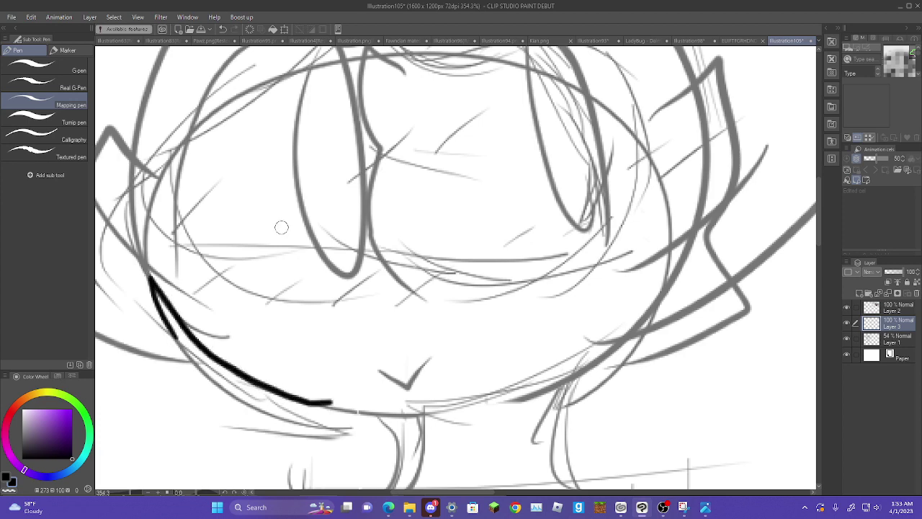
left_click(224, 30)
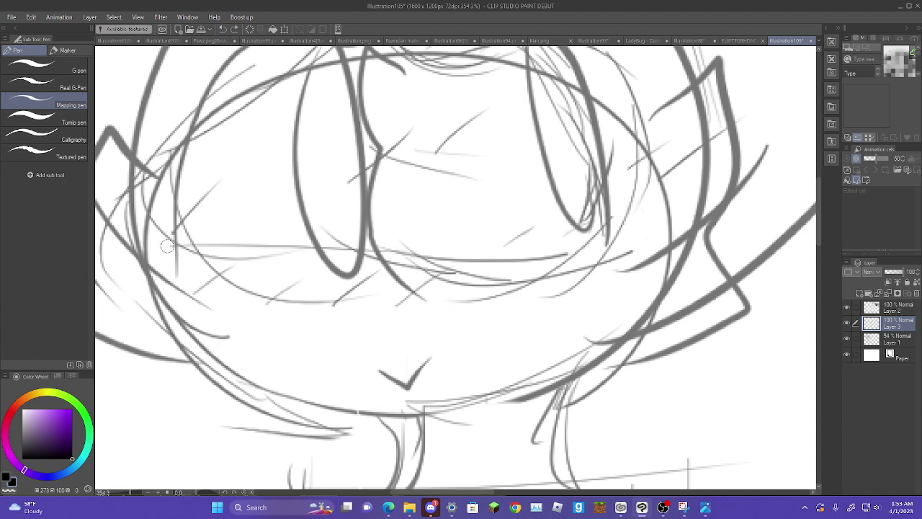
mouse_move(144, 222)
left_mouse_down()
mouse_move(172, 308)
mouse_move(229, 373)
mouse_move(273, 402)
mouse_move(343, 424)
mouse_move(504, 412)
mouse_move(550, 385)
mouse_move(645, 288)
left_mouse_up()
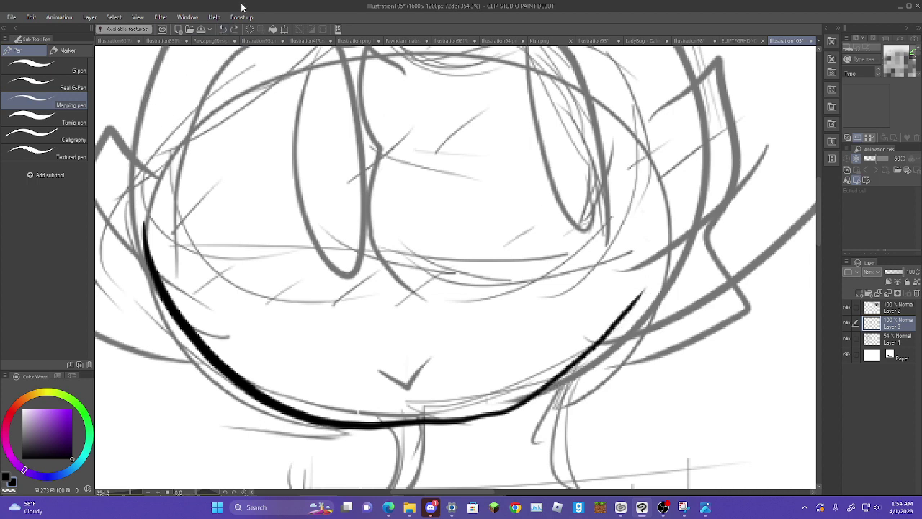
left_click(223, 29)
- Try to line the zigzag right cheek fur with thick strokes, and undo them
mouse_move(420, 284)
left_mouse_down()
mouse_move(448, 409)
mouse_move(429, 383)
left_mouse_up()
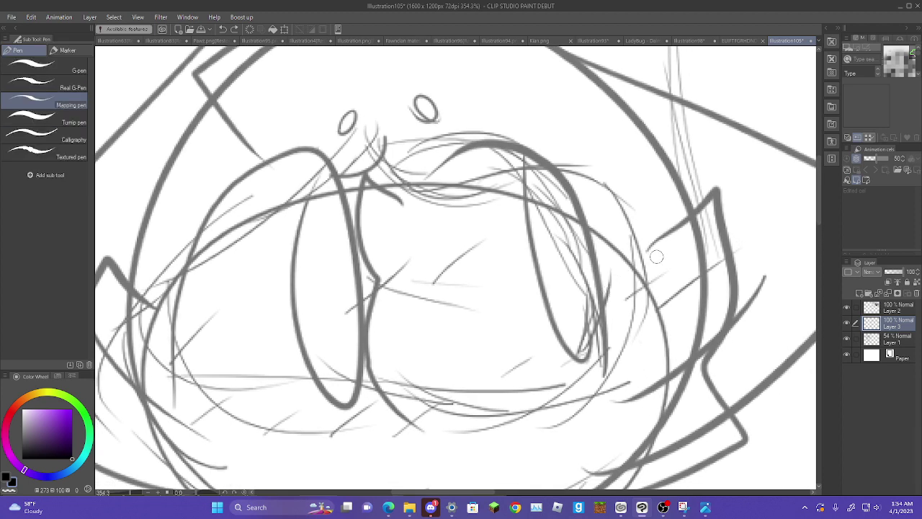
mouse_move(647, 250)
left_mouse_down()
mouse_move(700, 207)
mouse_move(705, 187)
mouse_move(717, 205)
mouse_move(711, 325)
mouse_move(671, 361)
mouse_move(737, 400)
mouse_move(718, 431)
mouse_move(605, 454)
left_mouse_up()
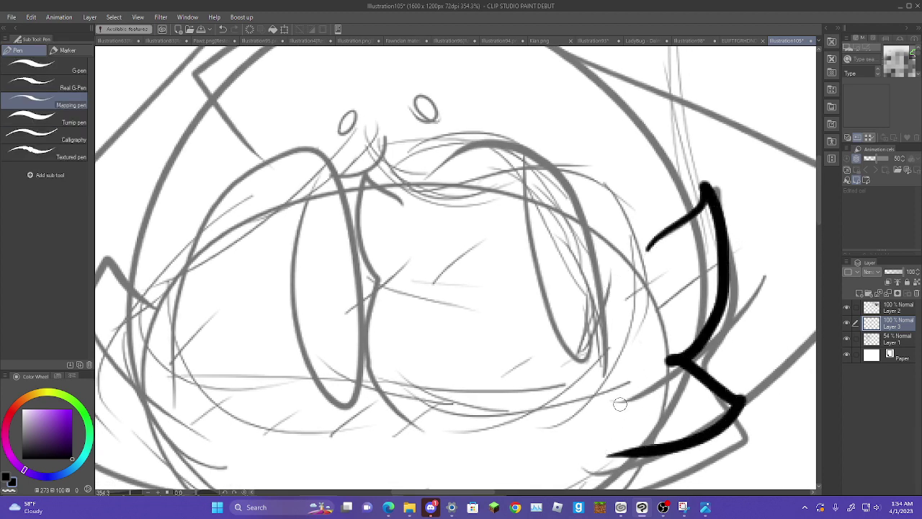
left_click(223, 29)
- Line the right cheek fur and the outer edges of the right ear with the Mapping pen
scroll(370, 97, "down", 3)
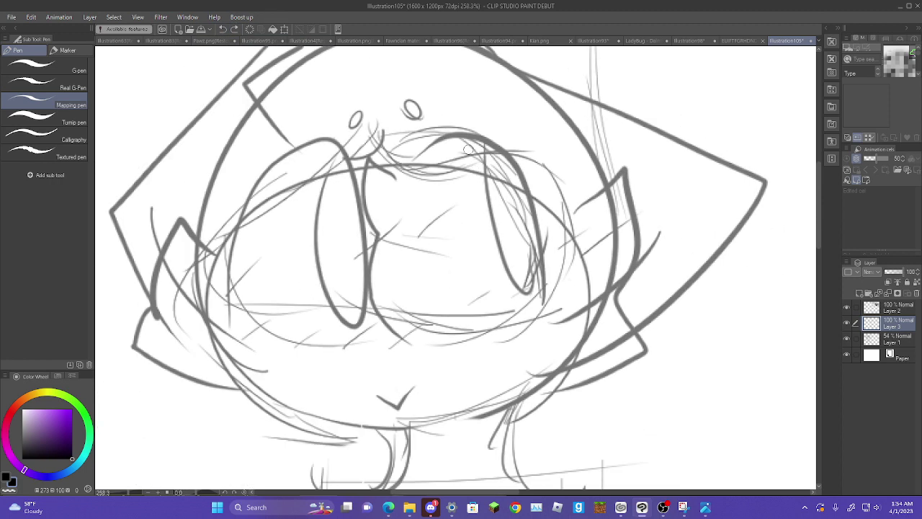
mouse_move(578, 214)
left_mouse_down()
mouse_move(621, 171)
mouse_move(600, 279)
mouse_move(646, 312)
mouse_move(526, 371)
left_mouse_up()
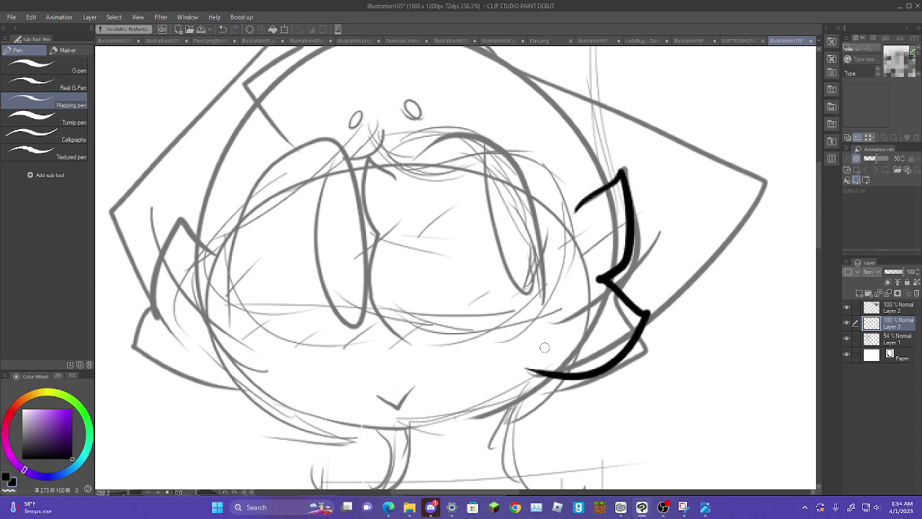
mouse_move(642, 330)
left_mouse_down()
mouse_move(734, 235)
mouse_move(754, 181)
mouse_move(545, 111)
left_mouse_up()
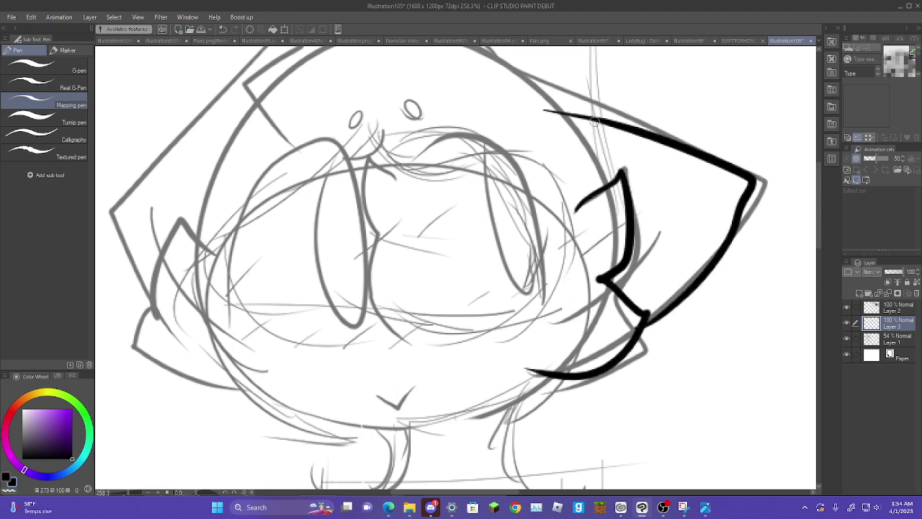
- Draw the inner stroke of the right ear and line the top of the head with its pointed hair tuft
left_click_drag(686, 229, 602, 309)
key("space")
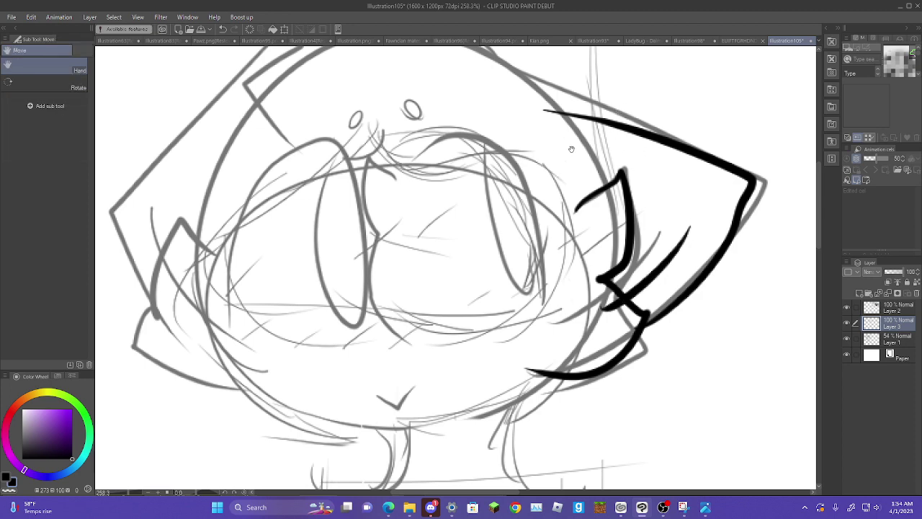
left_click_drag(569, 152, 572, 296)
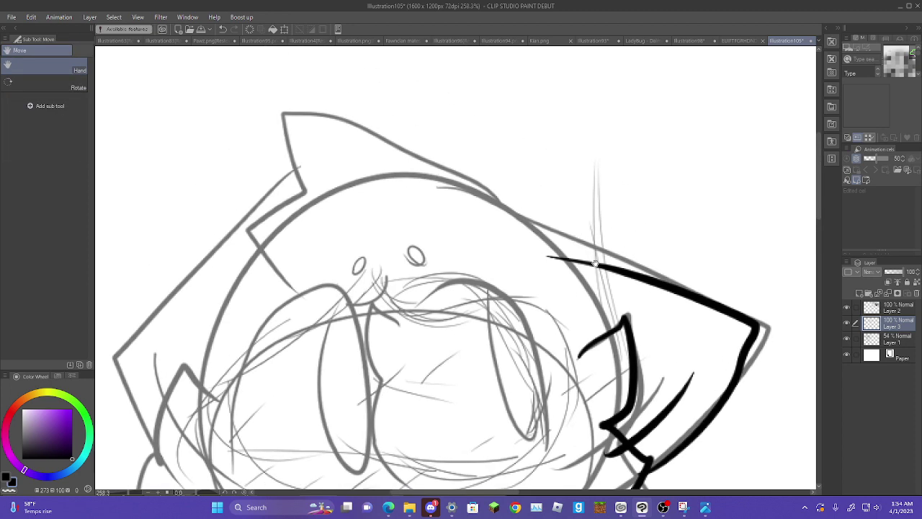
mouse_move(591, 261)
left_mouse_down()
mouse_move(407, 152)
mouse_move(328, 177)
mouse_move(280, 260)
mouse_move(309, 299)
left_mouse_up()
- Line the left ear with its inner stroke and the zigzag left cheek fur with the Mapping pen
mouse_move(352, 153)
left_mouse_down()
mouse_move(168, 260)
mouse_move(152, 258)
mouse_move(184, 378)
left_mouse_up()
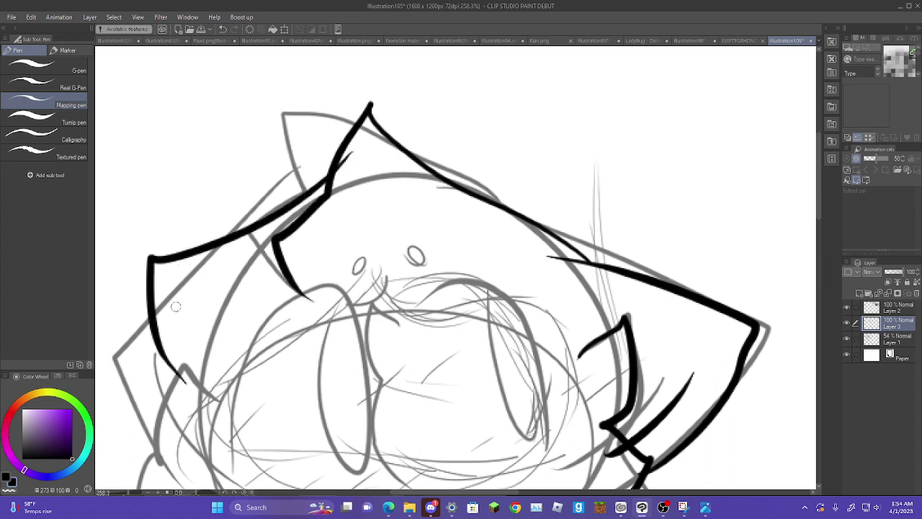
mouse_move(174, 301)
left_mouse_down()
mouse_move(186, 345)
mouse_move(224, 395)
left_mouse_up()
mouse_move(185, 346)
left_mouse_down()
mouse_move(152, 447)
mouse_move(198, 489)
left_mouse_up()
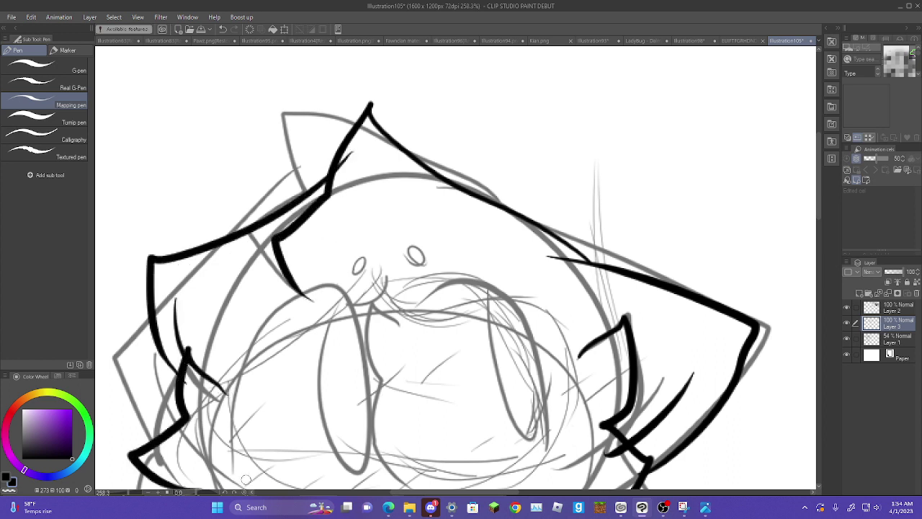
- Line the jaw from the left cheek fur through the chin to the right cheek with overlapping Mapping pen strokes
left_click_drag(412, 338, 421, 162)
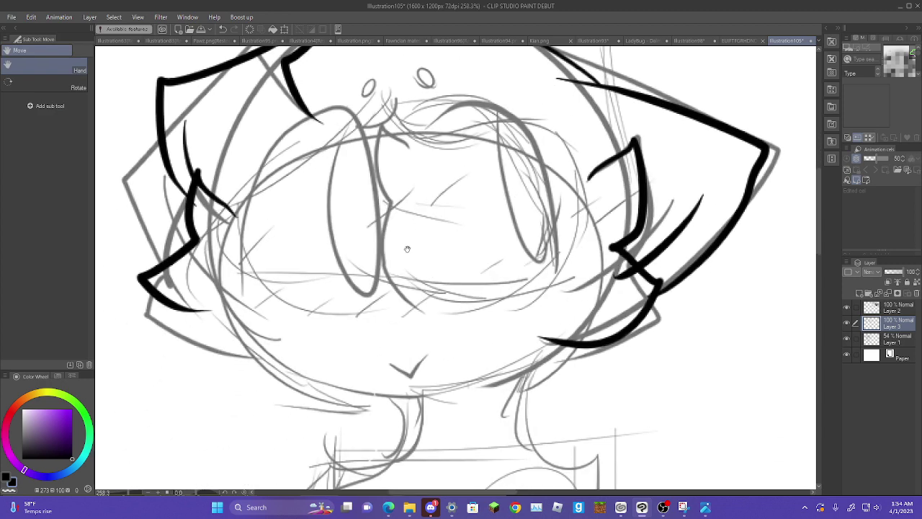
mouse_move(197, 311)
left_mouse_down()
mouse_move(230, 306)
mouse_move(292, 376)
mouse_move(326, 390)
mouse_move(441, 371)
left_mouse_up()
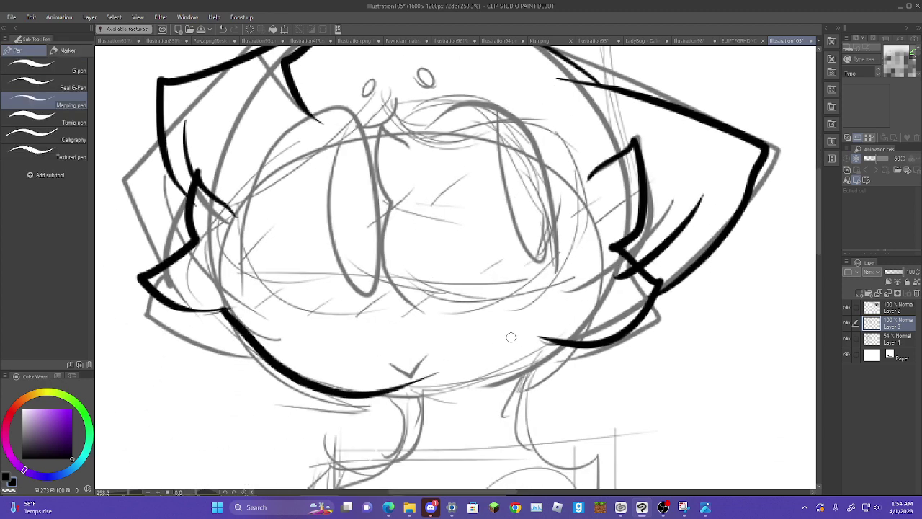
left_click(223, 29)
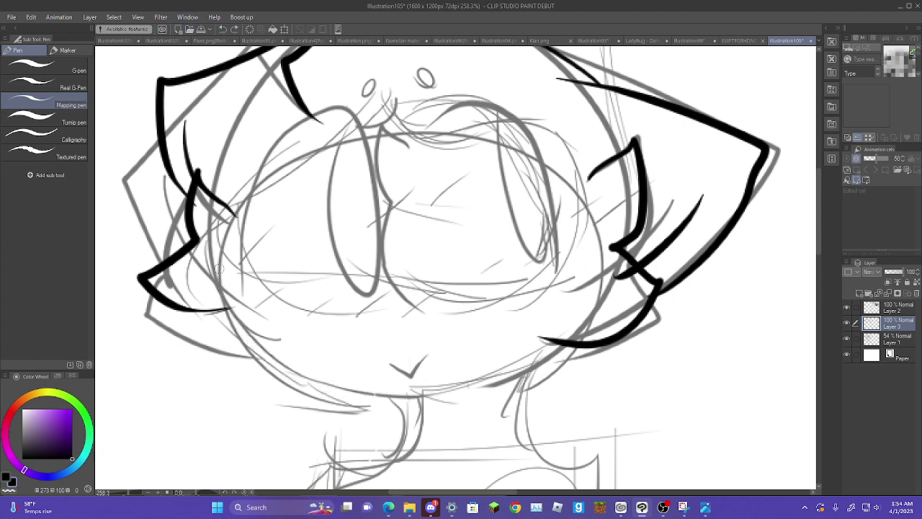
mouse_move(216, 255)
left_mouse_down()
mouse_move(221, 313)
mouse_move(247, 352)
left_mouse_up()
left_click_drag(222, 287, 288, 386)
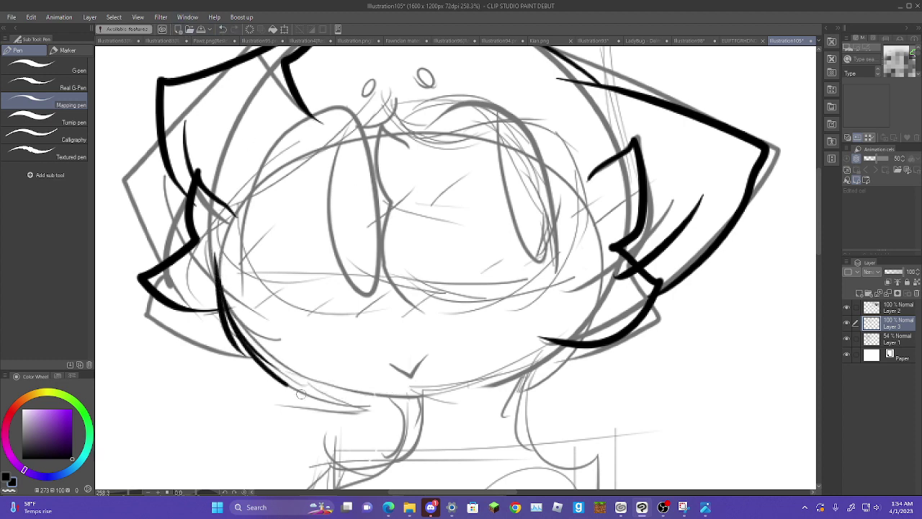
mouse_move(222, 305)
left_mouse_down()
mouse_move(367, 392)
mouse_move(220, 305)
mouse_move(402, 401)
left_mouse_up()
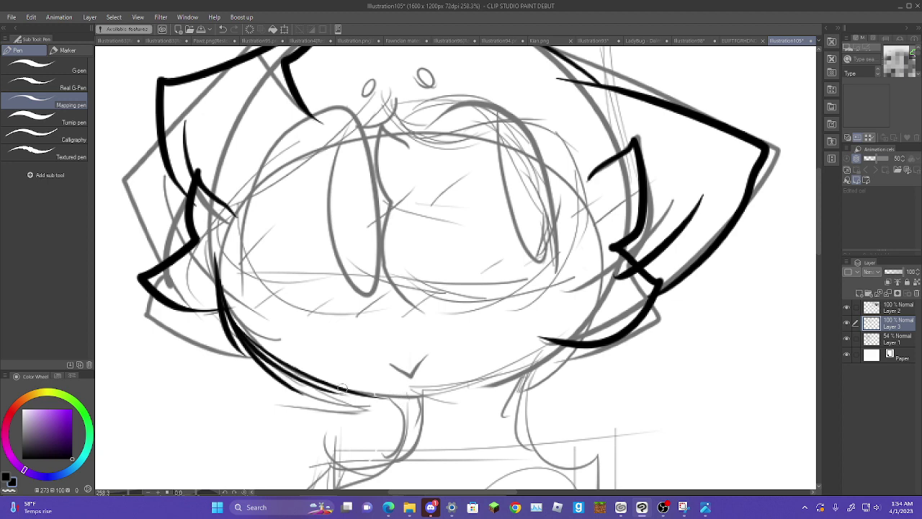
left_click_drag(343, 389, 425, 396)
left_click_drag(570, 340, 451, 407)
mouse_move(556, 360)
left_mouse_down()
mouse_move(414, 412)
mouse_move(412, 400)
left_mouse_up()
left_click_drag(490, 385, 371, 401)
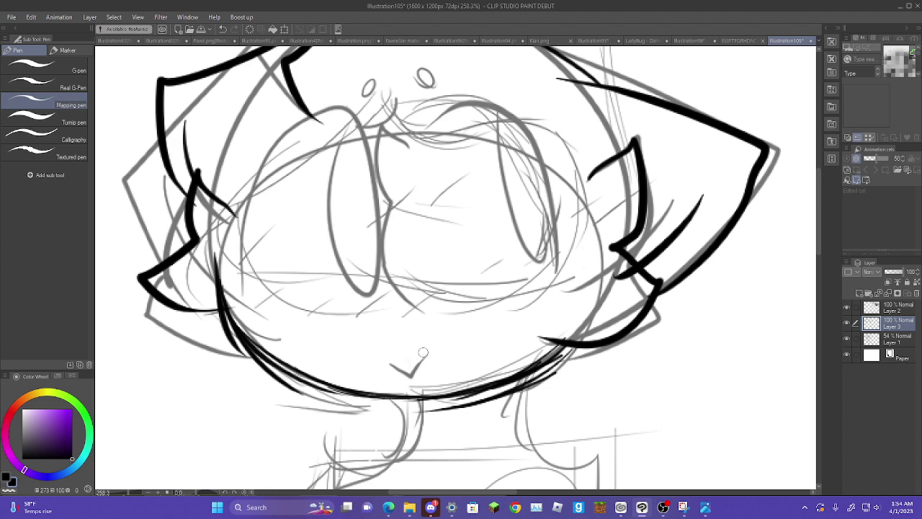
- Line the small V-shaped mouth and the zigzag fur line down the middle of the face
mouse_move(425, 354)
left_mouse_down()
mouse_move(397, 381)
mouse_move(374, 352)
mouse_move(409, 376)
mouse_move(434, 351)
left_mouse_up()
left_click(223, 29)
mouse_move(407, 147)
left_mouse_down()
mouse_move(385, 149)
mouse_move(392, 204)
mouse_move(371, 239)
mouse_move(375, 257)
mouse_move(411, 288)
left_mouse_up()
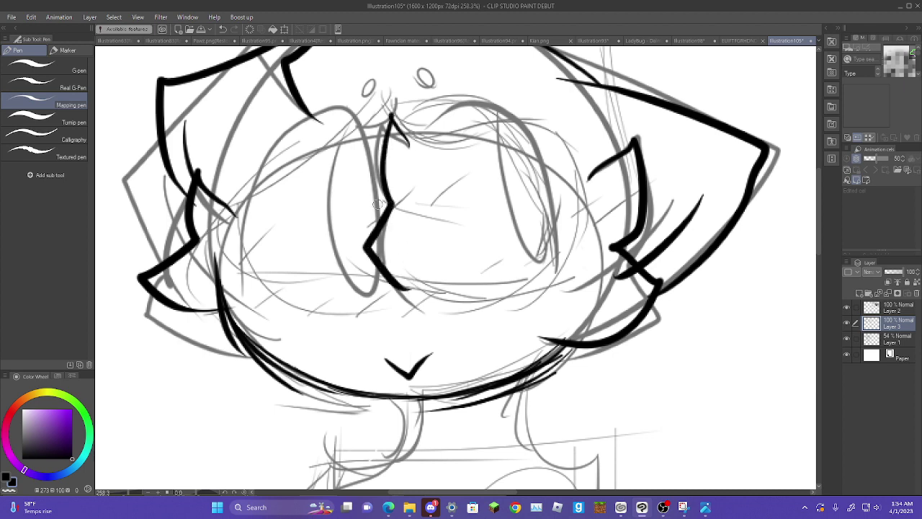
- Line the left eye with its upper lid, tall oval pupil, dividing line across the pupil and small heart highlight
mouse_move(243, 270)
left_mouse_down()
mouse_move(291, 133)
mouse_move(339, 105)
mouse_move(356, 121)
mouse_move(368, 214)
mouse_move(339, 288)
mouse_move(330, 139)
left_mouse_up()
left_click(222, 29)
mouse_move(243, 286)
left_mouse_down()
mouse_move(245, 226)
mouse_move(282, 138)
mouse_move(320, 107)
mouse_move(344, 100)
mouse_move(366, 120)
mouse_move(382, 186)
mouse_move(381, 228)
left_mouse_up()
mouse_move(381, 268)
left_mouse_down()
mouse_move(366, 293)
mouse_move(340, 252)
mouse_move(332, 142)
mouse_move(332, 182)
mouse_move(340, 107)
left_mouse_up()
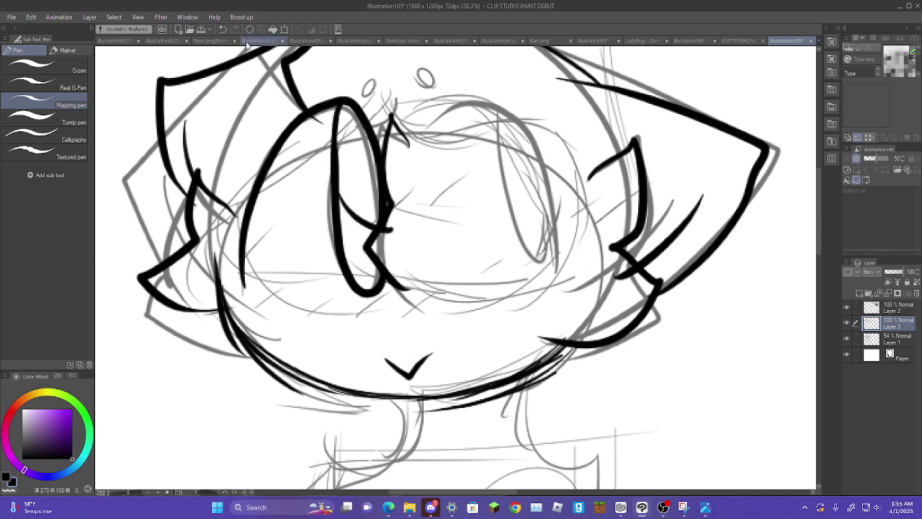
left_click(223, 29)
left_click_drag(338, 215, 389, 203)
mouse_move(353, 163)
left_mouse_down()
mouse_move(372, 148)
mouse_move(357, 170)
left_mouse_up()
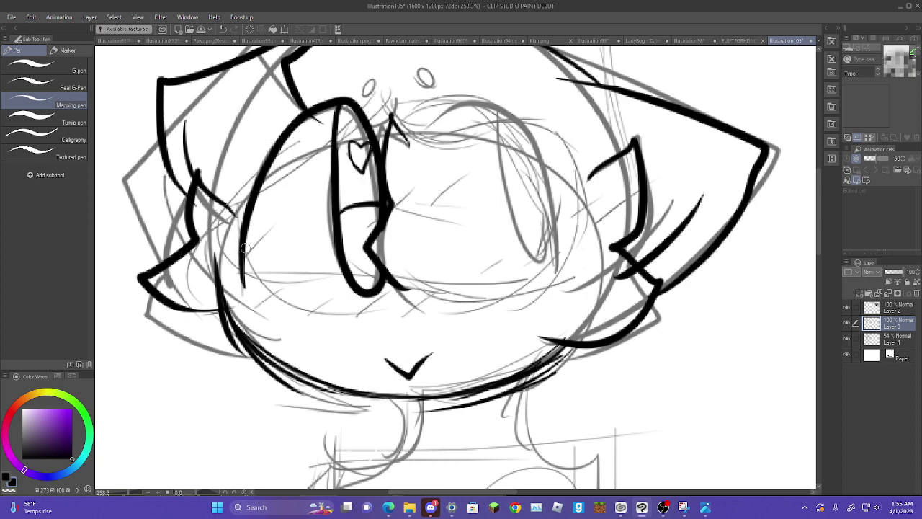
- Try two versions of spiky lashes on the outer edge of the left eye, undoing both
mouse_move(243, 281)
left_mouse_down()
mouse_move(248, 134)
mouse_move(274, 167)
left_mouse_up()
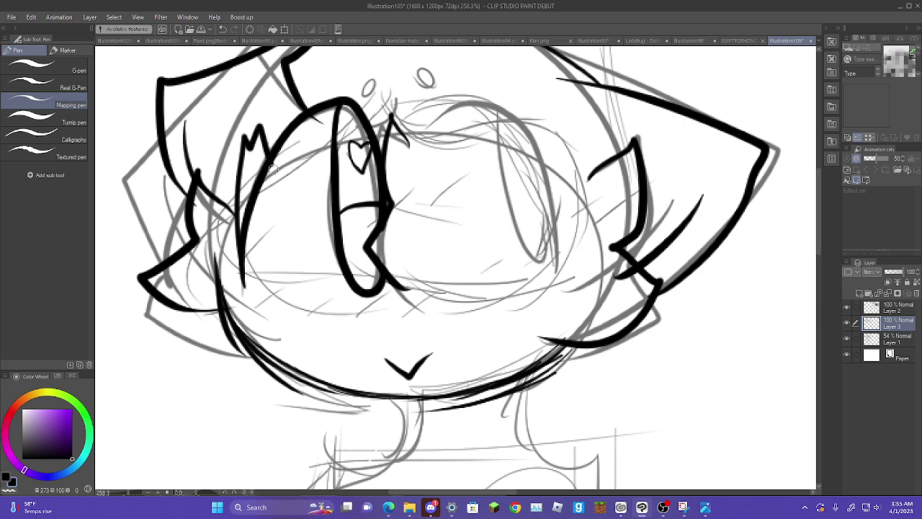
key("ctrl+z")
key("ctrl+z")
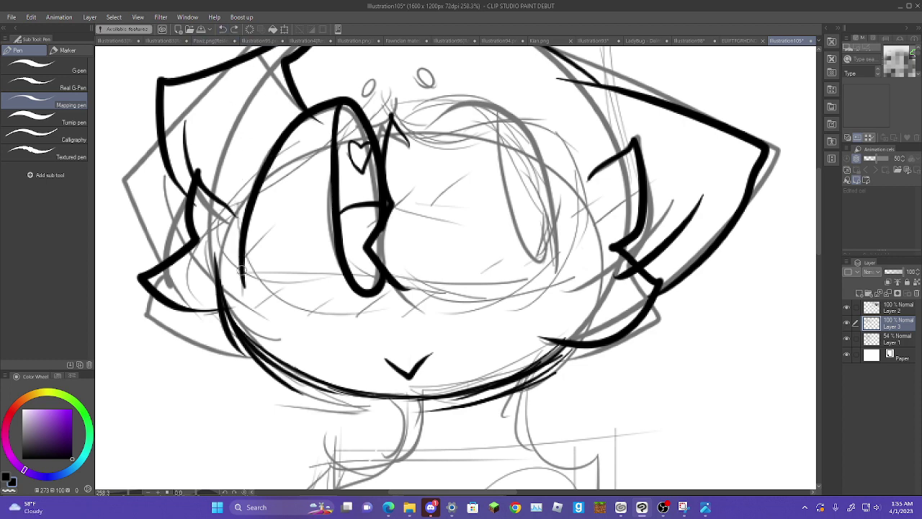
mouse_move(241, 270)
left_mouse_down()
mouse_move(236, 160)
mouse_move(247, 145)
mouse_move(265, 152)
left_mouse_up()
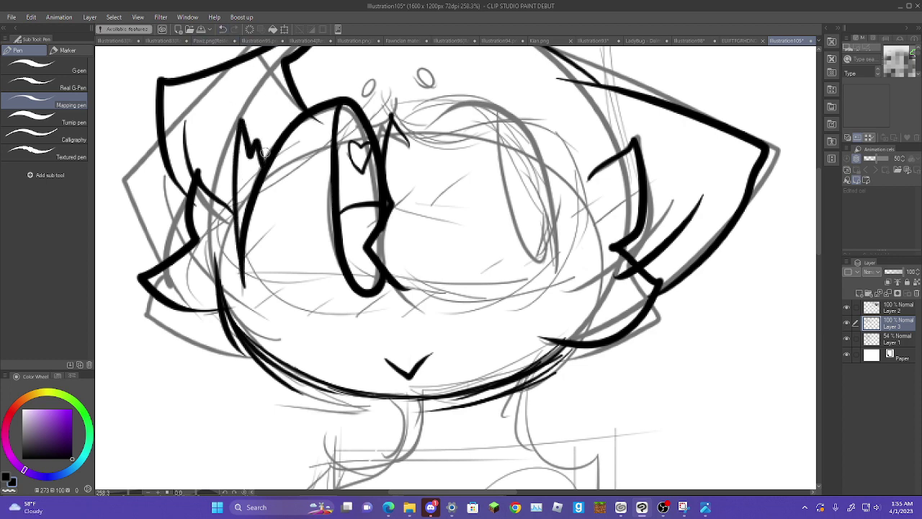
key("ctrl+z")
key("ctrl+z")
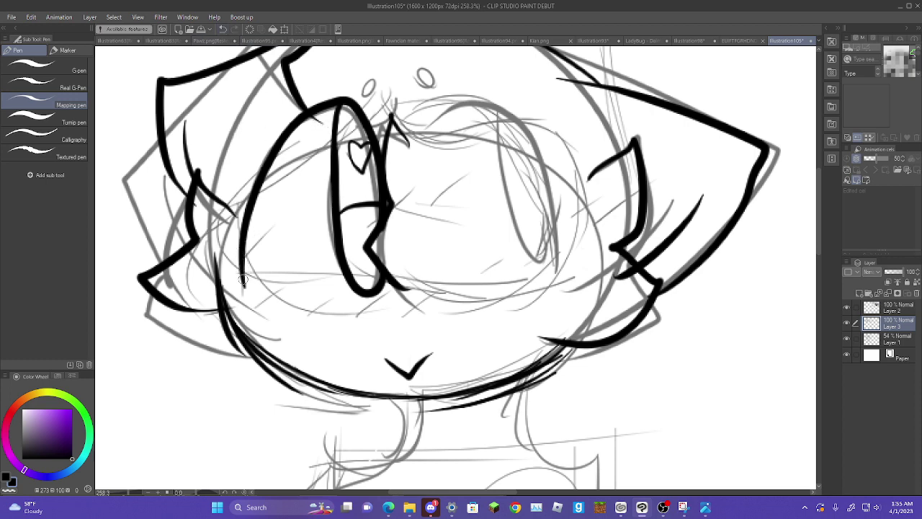
- Draw rounded lashes on the left eye and line the right eye with its oval pupil, dividing line and heart highlight
mouse_move(239, 268)
left_mouse_down()
mouse_move(230, 175)
mouse_move(267, 151)
left_mouse_up()
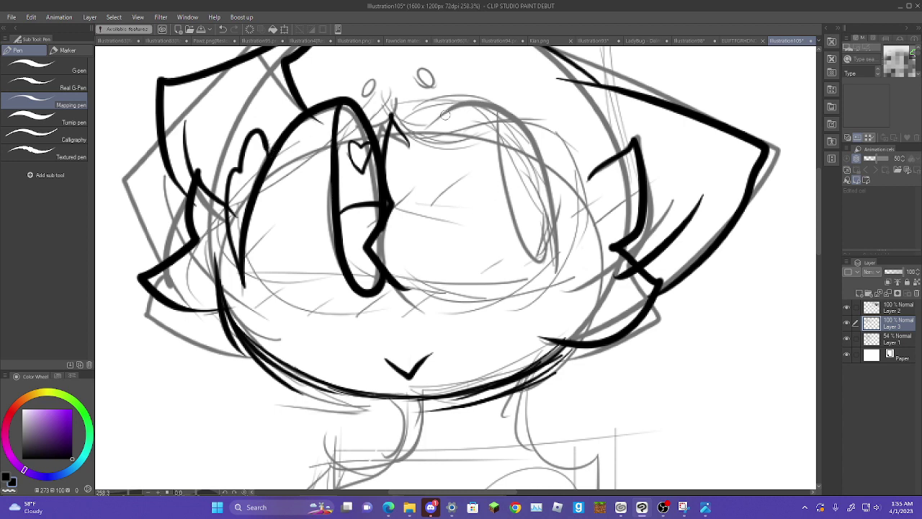
mouse_move(427, 129)
left_mouse_down()
mouse_move(449, 101)
mouse_move(467, 94)
mouse_move(526, 125)
mouse_move(547, 195)
mouse_move(545, 245)
mouse_move(523, 255)
mouse_move(509, 123)
left_mouse_up()
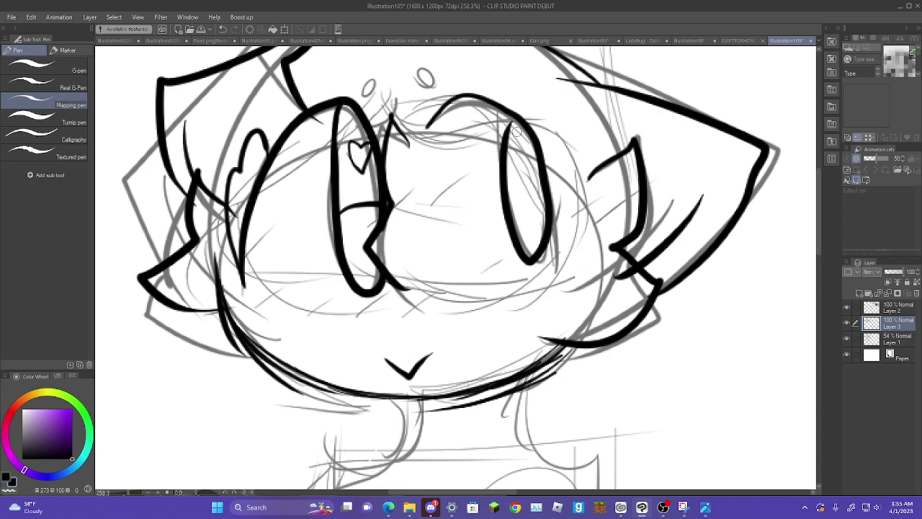
left_click(225, 31)
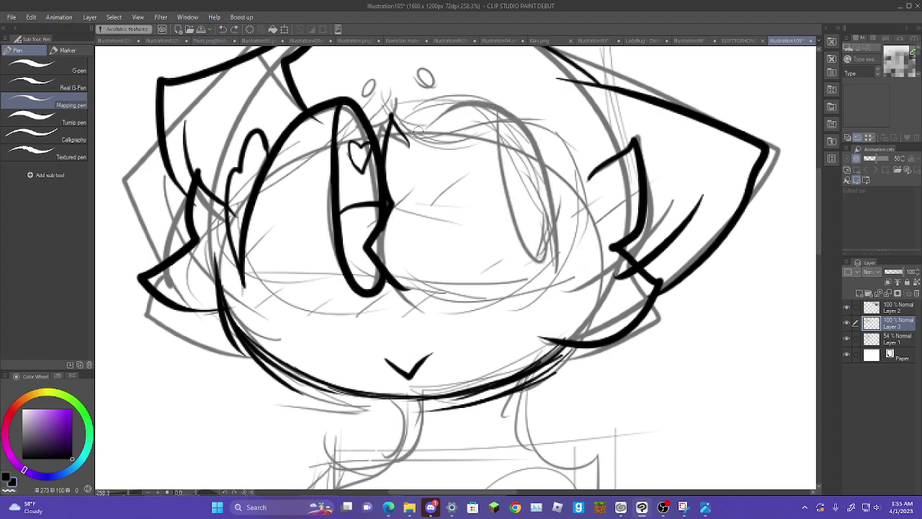
mouse_move(418, 130)
left_mouse_down()
mouse_move(450, 103)
mouse_move(516, 114)
mouse_move(546, 180)
mouse_move(552, 248)
mouse_move(502, 211)
mouse_move(515, 127)
left_mouse_up()
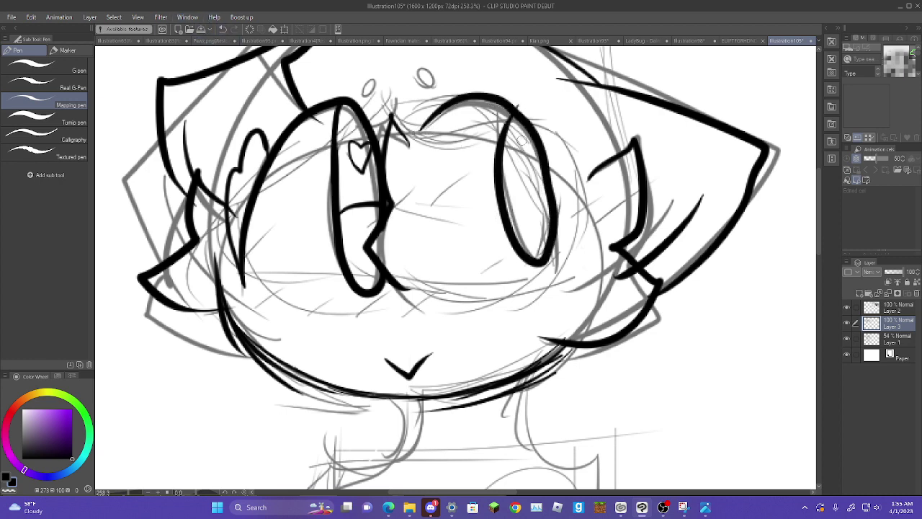
left_click_drag(504, 191, 559, 186)
mouse_move(529, 172)
left_mouse_down()
mouse_move(533, 144)
mouse_move(530, 171)
left_mouse_up()
- Add the remaining face details: rounded lashes on the right eye, short strokes on the face and cheeks, and two forehead ovals
left_click_drag(390, 206, 476, 168)
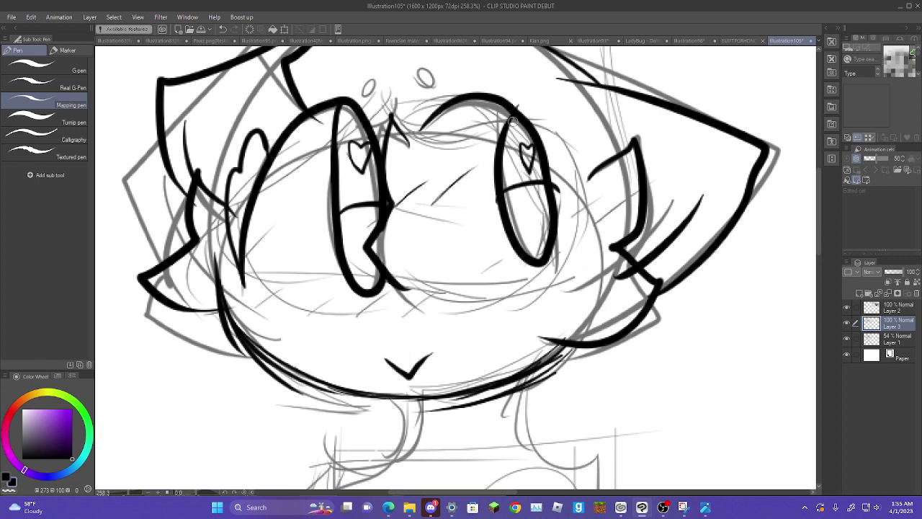
mouse_move(513, 118)
left_mouse_down()
mouse_move(539, 103)
mouse_move(560, 198)
mouse_move(542, 222)
mouse_move(621, 214)
left_mouse_up()
mouse_move(568, 244)
left_mouse_down()
mouse_move(608, 220)
mouse_move(632, 222)
left_mouse_up()
left_click_drag(207, 281, 273, 261)
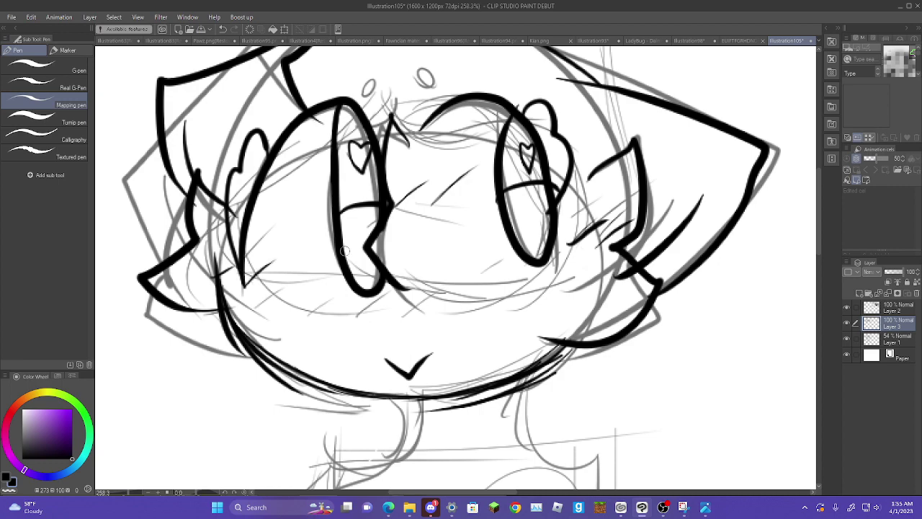
mouse_move(376, 88)
left_mouse_down()
mouse_move(367, 69)
mouse_move(360, 91)
mouse_move(373, 94)
left_mouse_up()
mouse_move(424, 72)
left_mouse_down()
mouse_move(415, 89)
mouse_move(434, 85)
left_mouse_up()
- Line the left side of the neck, shoulder and torso, and the left arm with its jagged lower inner edge
key("space")
mouse_move(498, 277)
left_mouse_down()
mouse_move(523, 350)
mouse_move(511, 378)
mouse_move(485, 108)
mouse_move(520, 211)
mouse_move(529, 146)
left_mouse_up()
scroll(517, 355, "down", 2)
scroll(522, 174, "down", 1)
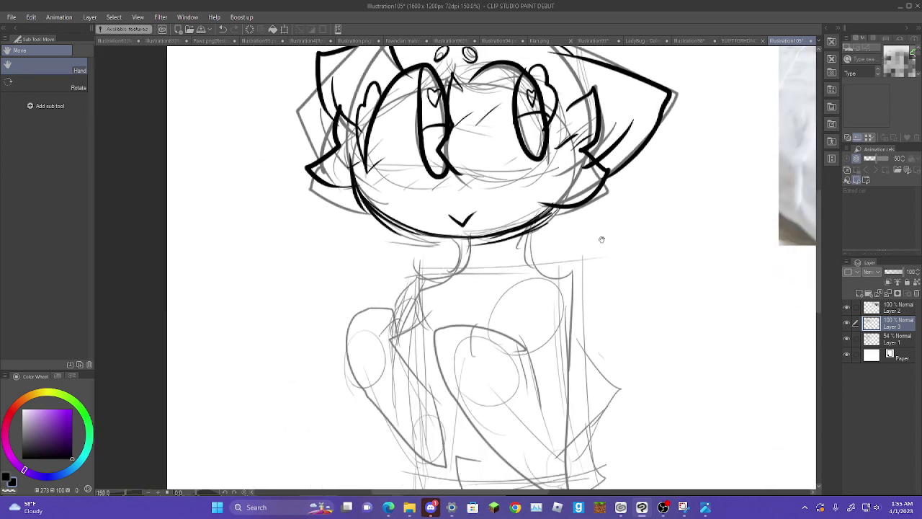
mouse_move(581, 286)
left_mouse_down()
mouse_move(571, 324)
mouse_move(544, 253)
mouse_move(558, 262)
mouse_move(556, 254)
left_mouse_up()
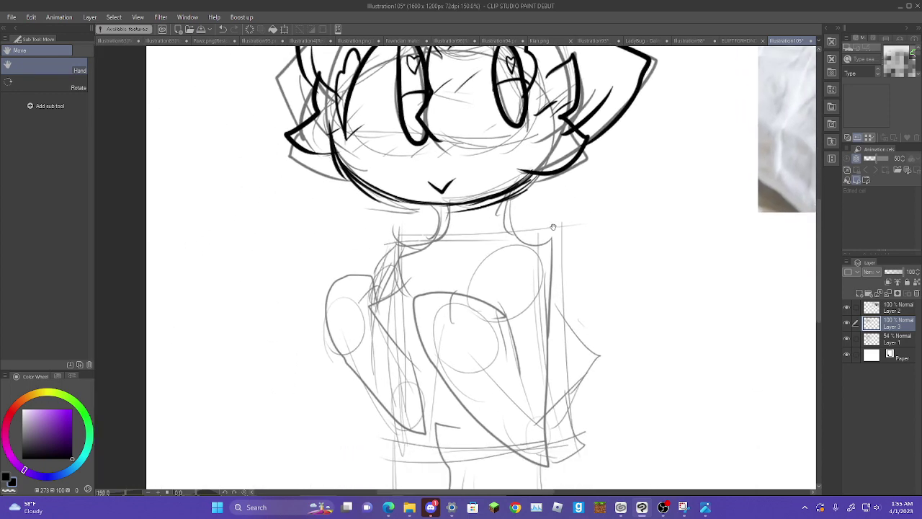
left_click_drag(581, 313, 582, 276)
key("p")
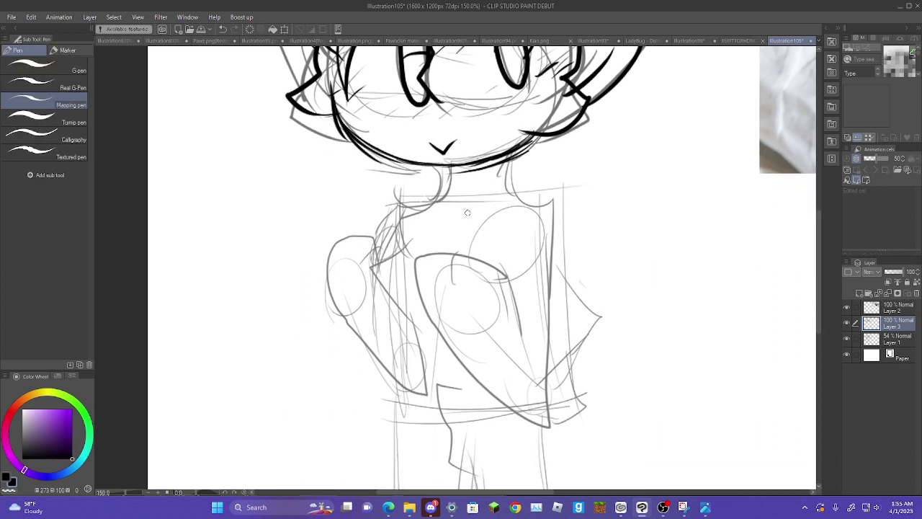
mouse_move(446, 183)
left_mouse_down()
mouse_move(402, 204)
mouse_move(389, 248)
mouse_move(418, 316)
left_mouse_up()
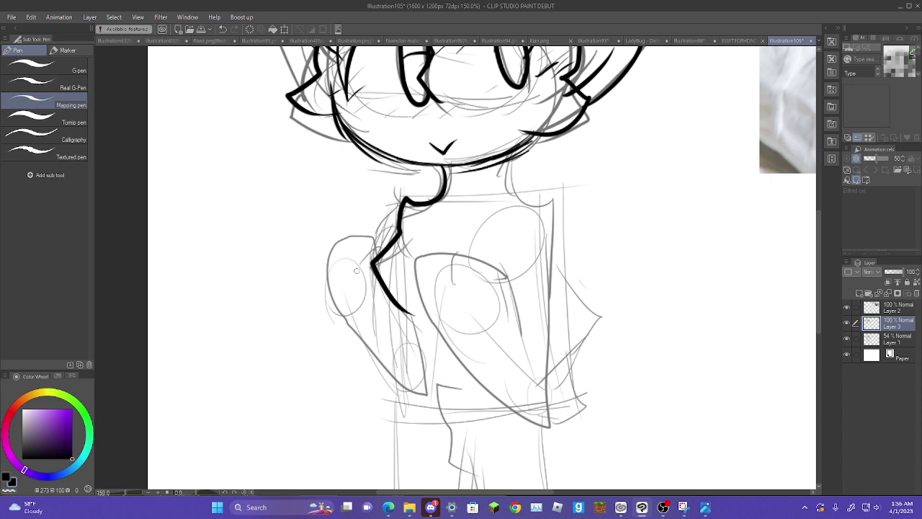
mouse_move(395, 382)
left_mouse_down()
mouse_move(350, 232)
mouse_move(386, 249)
left_mouse_up()
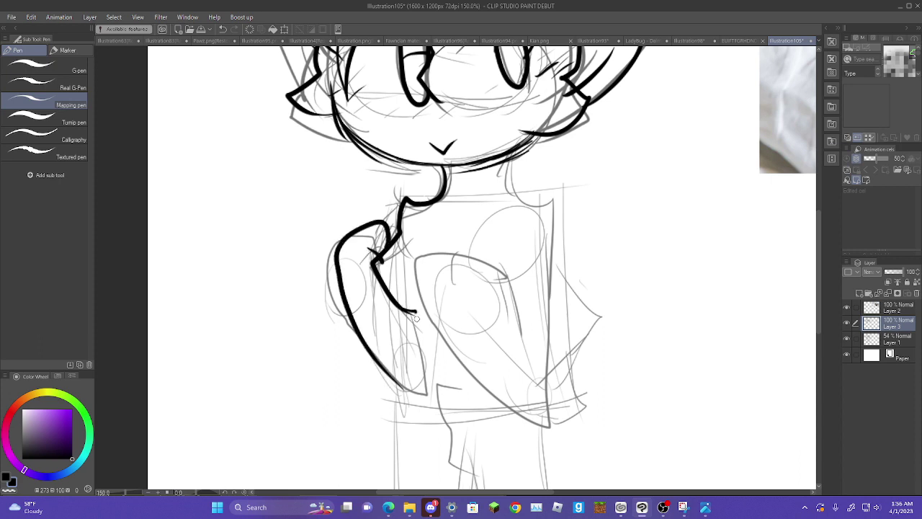
mouse_move(423, 348)
left_mouse_down()
mouse_move(430, 389)
mouse_move(390, 366)
left_mouse_up()
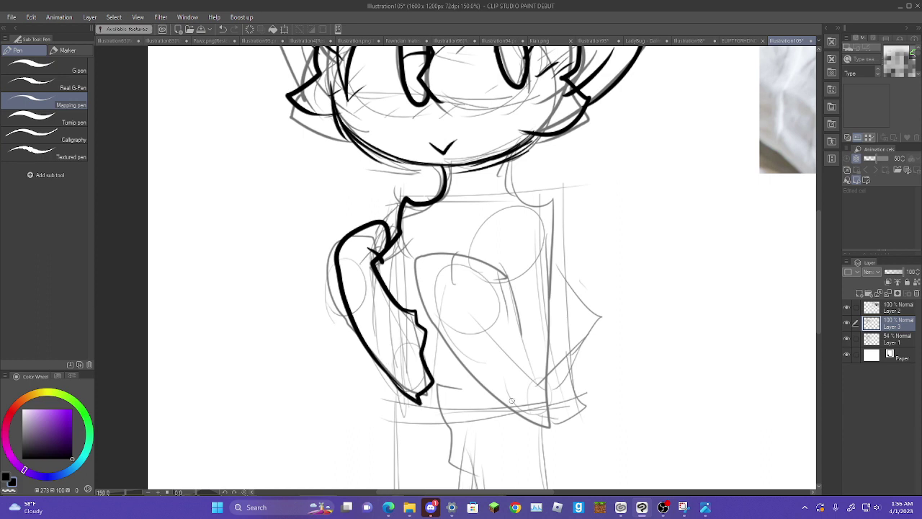
- Line the right side of the neck and torso with its pointed fur, and the right arm crossing the body
mouse_move(517, 144)
left_mouse_down()
mouse_move(515, 210)
mouse_move(552, 202)
mouse_move(592, 311)
mouse_move(549, 355)
left_mouse_up()
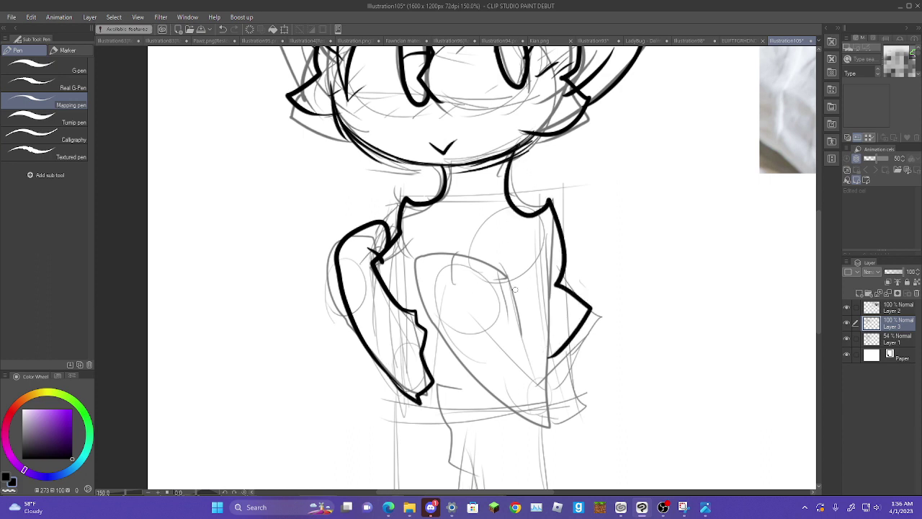
mouse_move(548, 265)
left_mouse_down()
mouse_move(541, 425)
mouse_move(441, 295)
mouse_move(485, 255)
mouse_move(501, 321)
mouse_move(516, 265)
left_mouse_up()
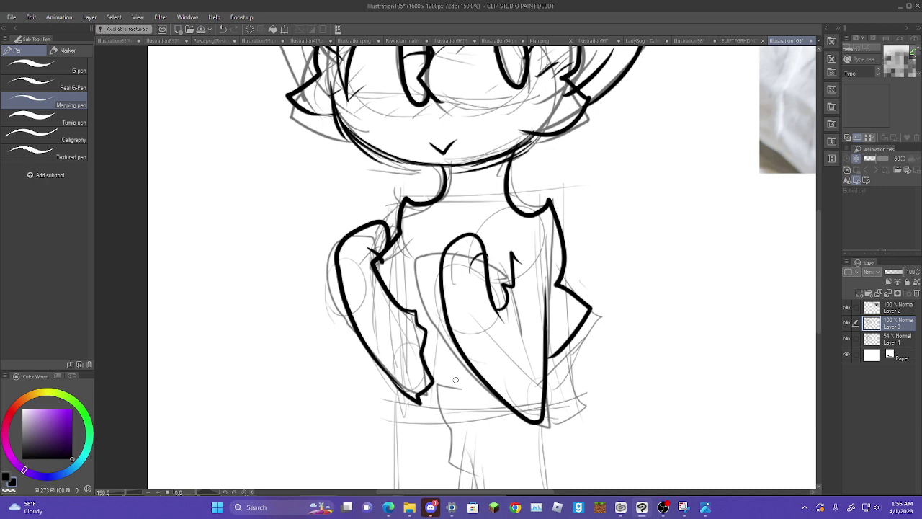
- Try to line the left leg down from the hip, first as a side line and as a full outline, undoing both strokes
left_click_drag(396, 383, 407, 483)
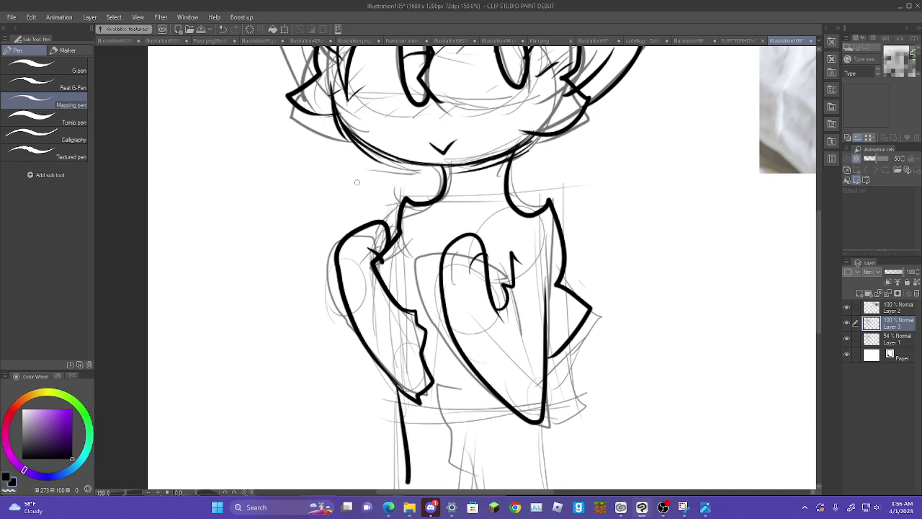
left_click(223, 29)
left_click_drag(448, 340, 457, 141)
left_click_drag(490, 270, 479, 231)
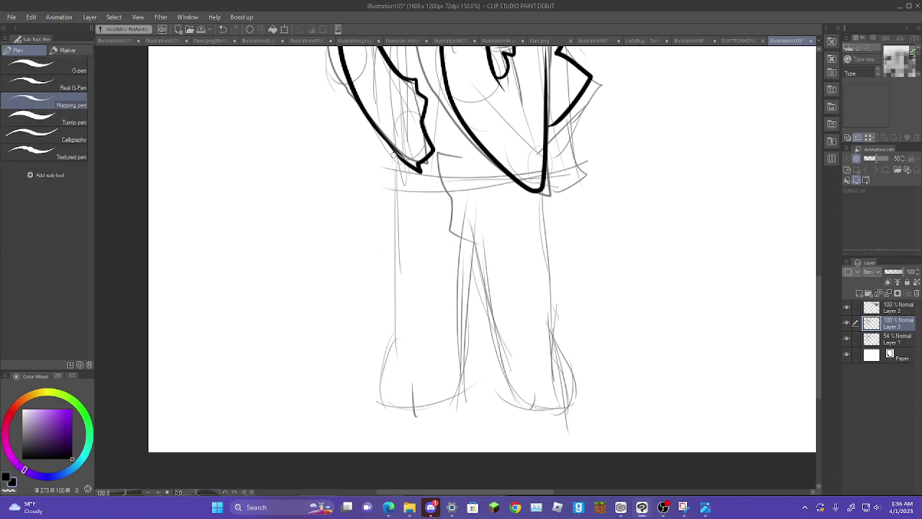
mouse_move(394, 153)
left_mouse_down()
mouse_move(398, 311)
mouse_move(488, 254)
left_mouse_up()
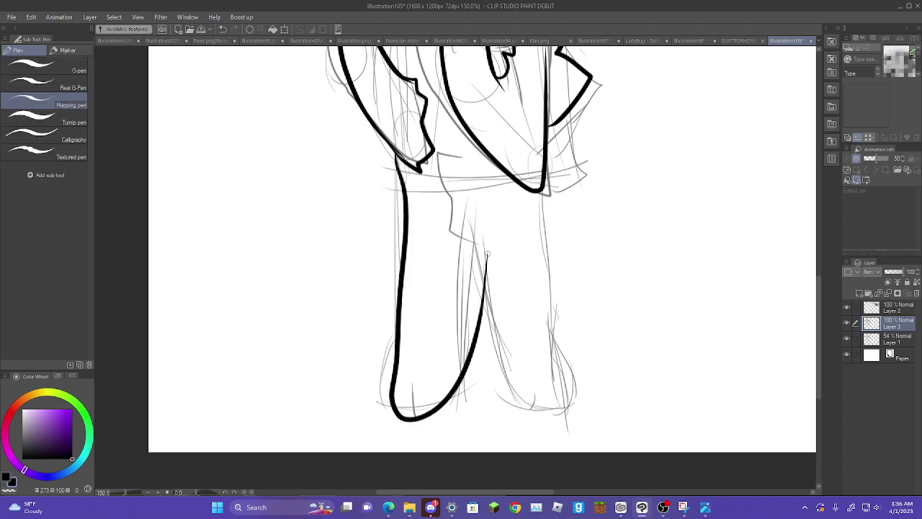
left_click(222, 29)
- Remove the full left leg outline and line the jagged fur on the outer left hip
mouse_move(396, 155)
left_mouse_down()
mouse_move(389, 184)
mouse_move(405, 236)
mouse_move(400, 343)
mouse_move(471, 330)
mouse_move(465, 278)
left_mouse_up()
left_click(223, 29)
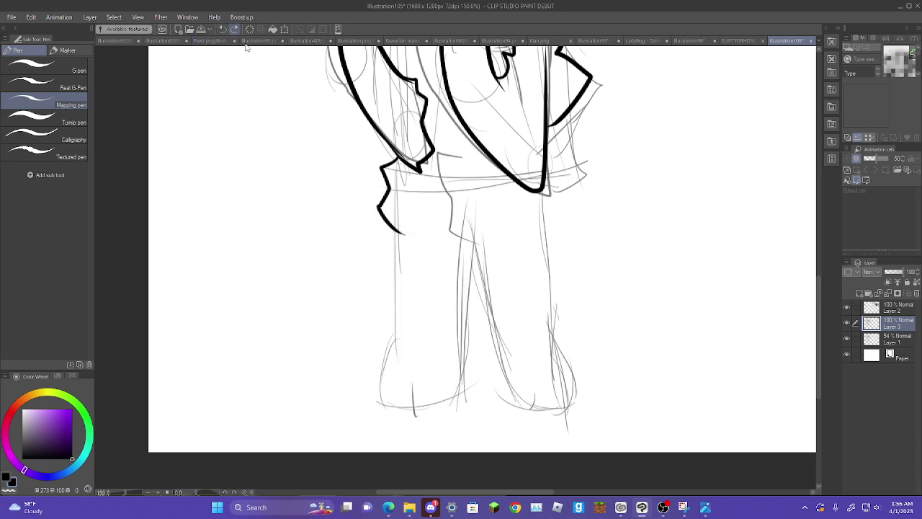
- Try to line the left leg with a rounded foot, the jagged inner thigh edge and the right leg
mouse_move(430, 396)
left_mouse_down()
mouse_move(469, 394)
mouse_move(473, 252)
left_mouse_up()
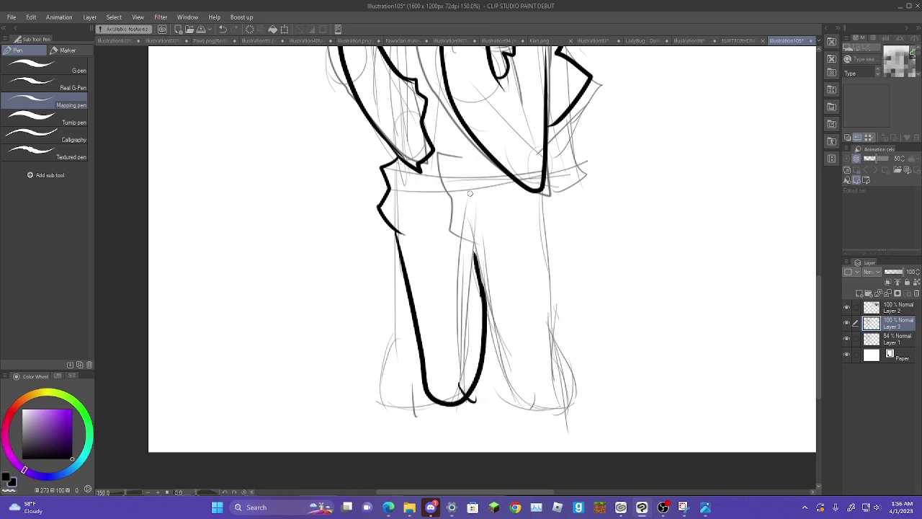
mouse_move(438, 173)
left_mouse_down()
mouse_move(466, 257)
mouse_move(496, 271)
left_mouse_up()
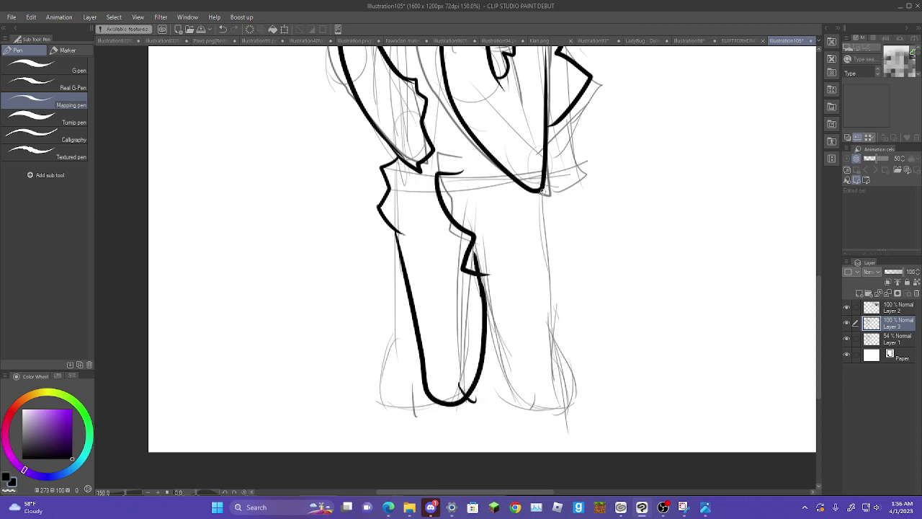
mouse_move(542, 191)
left_mouse_down()
mouse_move(556, 362)
mouse_move(485, 299)
left_mouse_up()
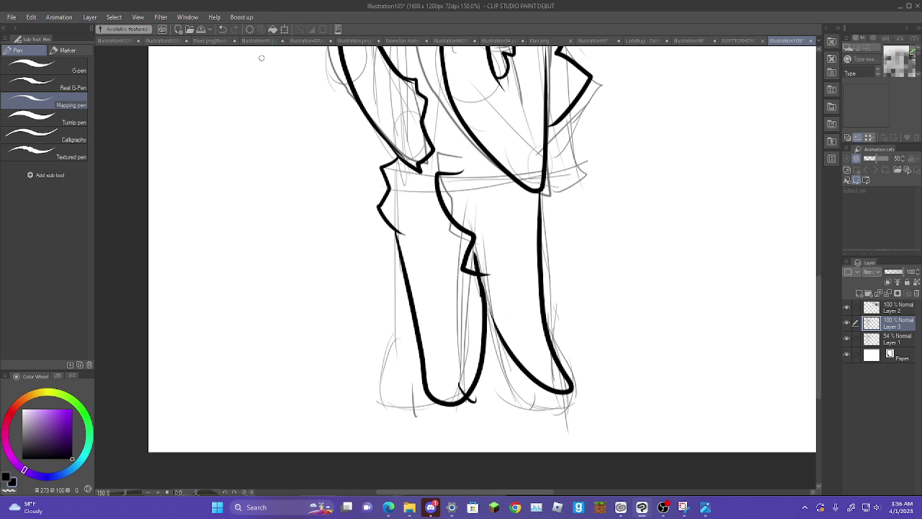
key("ctrl+z")
key("ctrl+z")
mouse_move(455, 180)
left_mouse_down()
mouse_move(461, 257)
mouse_move(500, 265)
left_mouse_up()
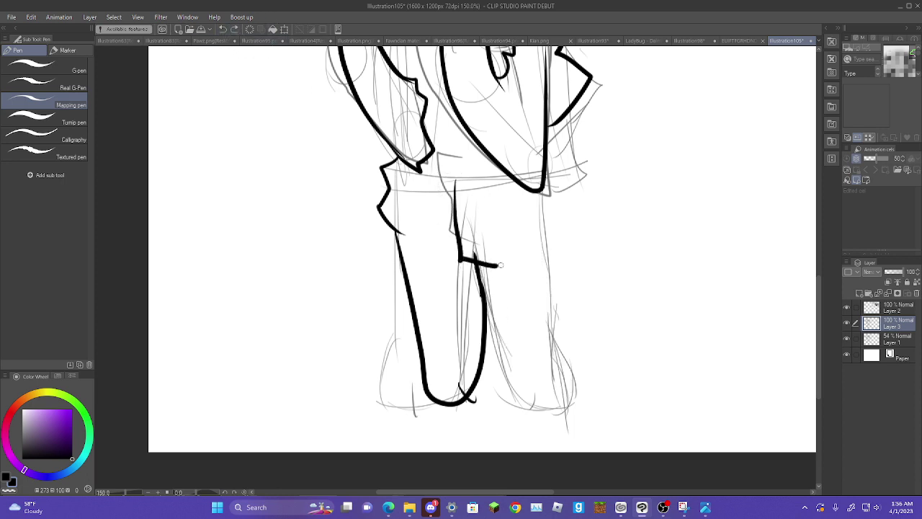
key("ctrl+z")
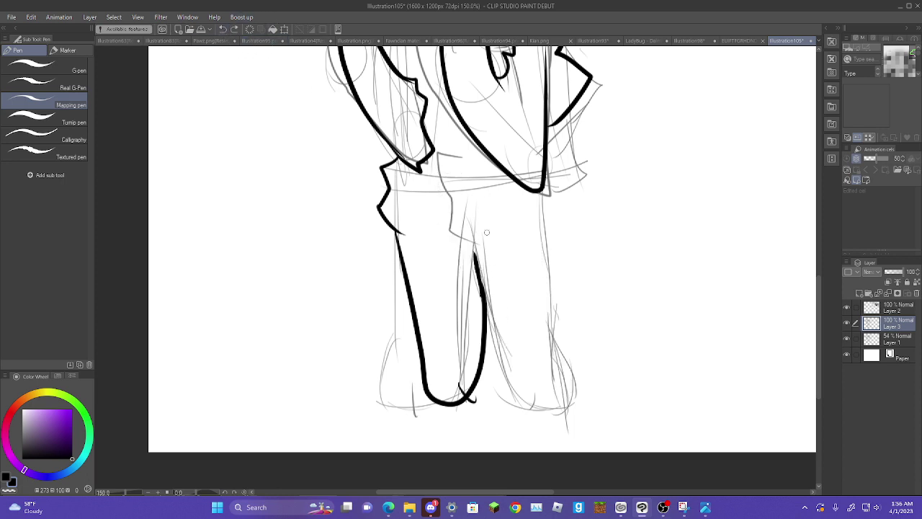
- Try several shapes for the right leg beside a pointed inner thigh edge, and undo all leg strokes back to the left hip fur
mouse_move(456, 205)
left_mouse_down()
mouse_move(436, 242)
mouse_move(506, 270)
mouse_move(510, 364)
mouse_move(542, 402)
left_mouse_up()
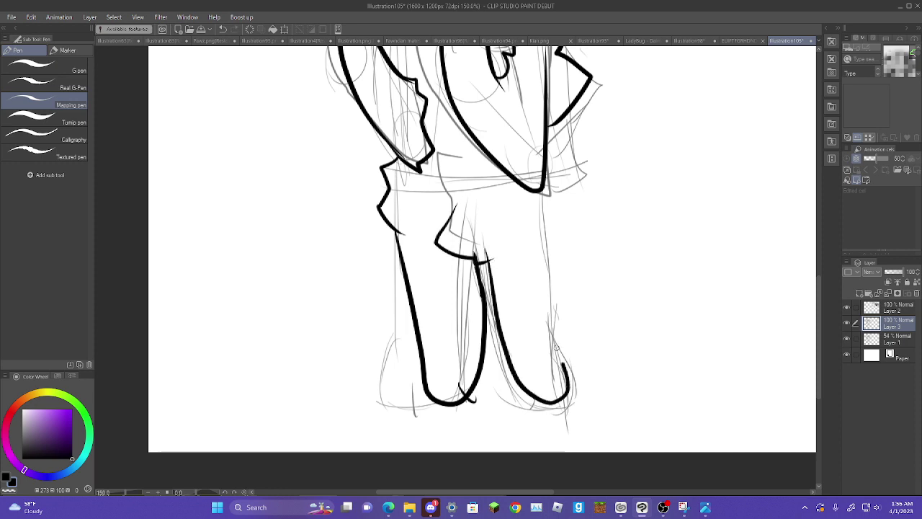
mouse_move(556, 348)
left_mouse_down()
mouse_move(545, 286)
mouse_move(552, 210)
left_mouse_up()
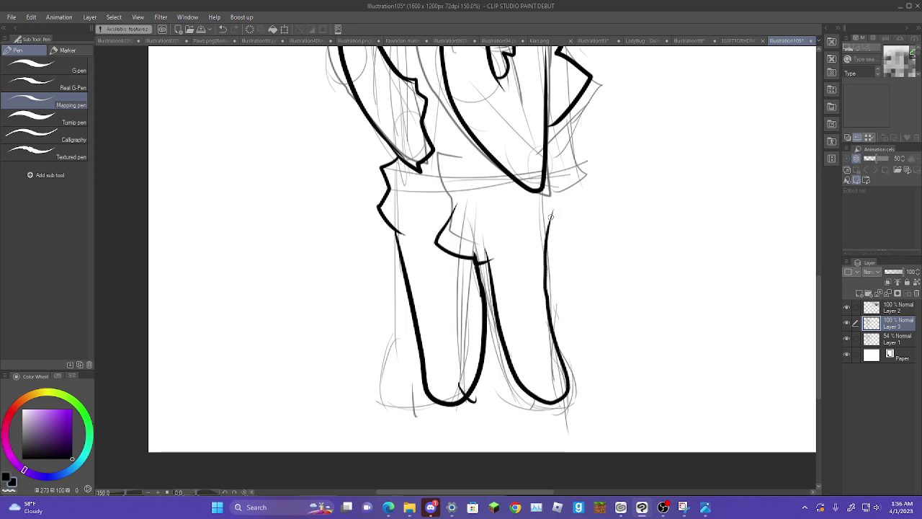
left_click(225, 33)
mouse_move(541, 209)
left_mouse_down()
mouse_move(558, 366)
mouse_move(551, 402)
mouse_move(496, 339)
left_mouse_up()
left_click(223, 28)
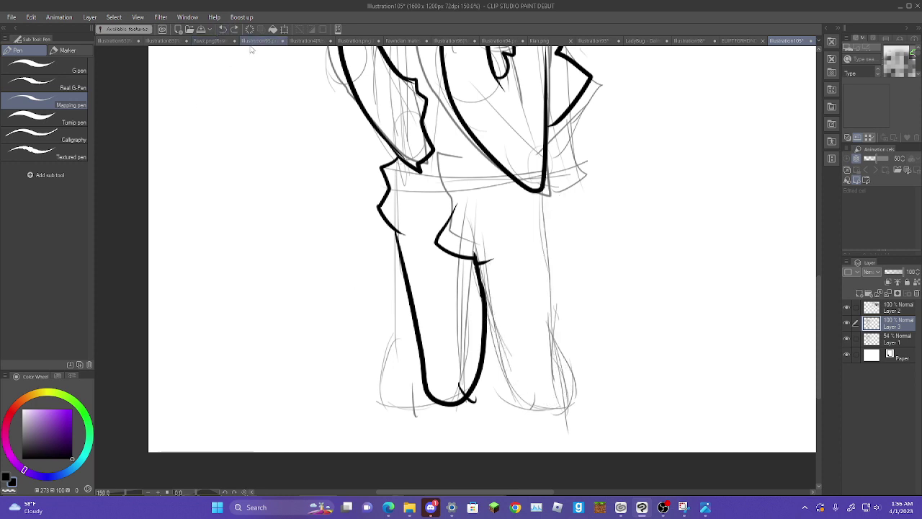
mouse_move(544, 188)
left_mouse_down()
mouse_move(529, 241)
mouse_move(482, 311)
left_mouse_up()
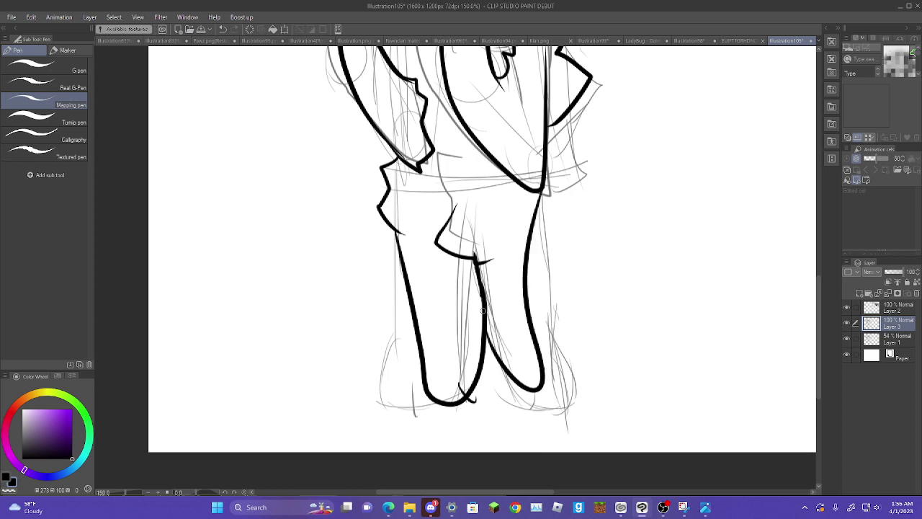
left_click(223, 29)
left_click(223, 29)
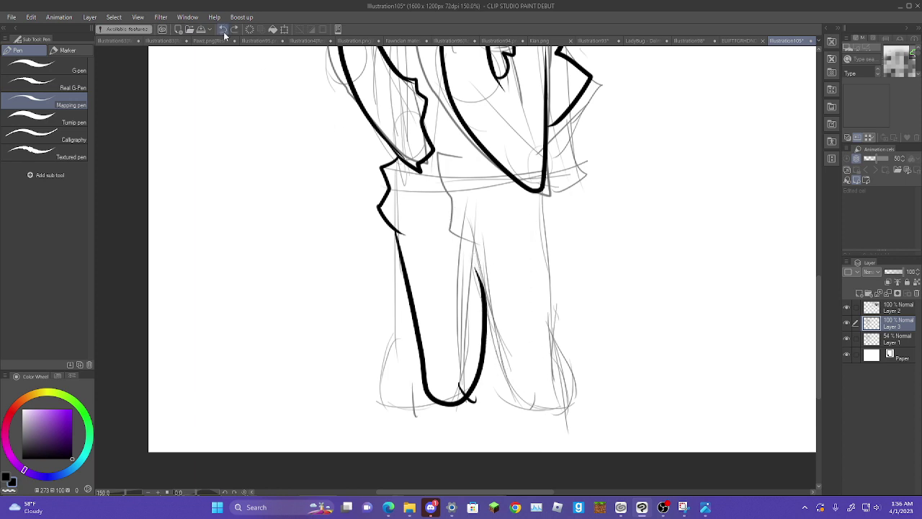
left_click(223, 29)
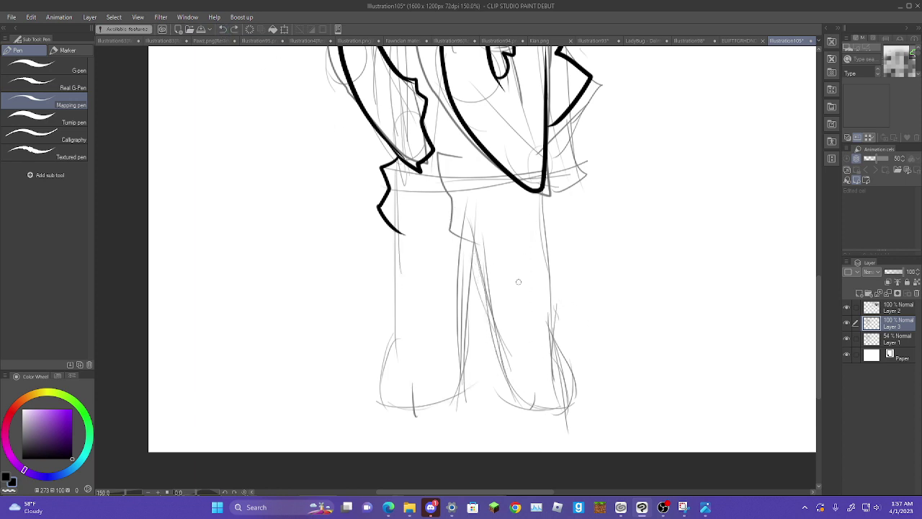
- Line the jagged fur on the right side of the torso and hip, and the angular fur edge on the inner left thigh
left_click_drag(494, 247, 490, 299)
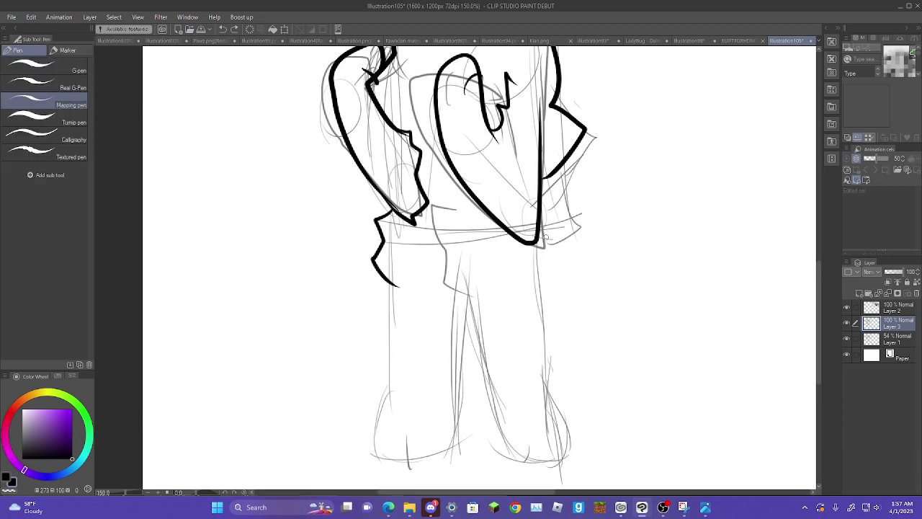
mouse_move(548, 175)
left_mouse_down()
mouse_move(543, 231)
mouse_move(567, 251)
mouse_move(547, 293)
left_mouse_up()
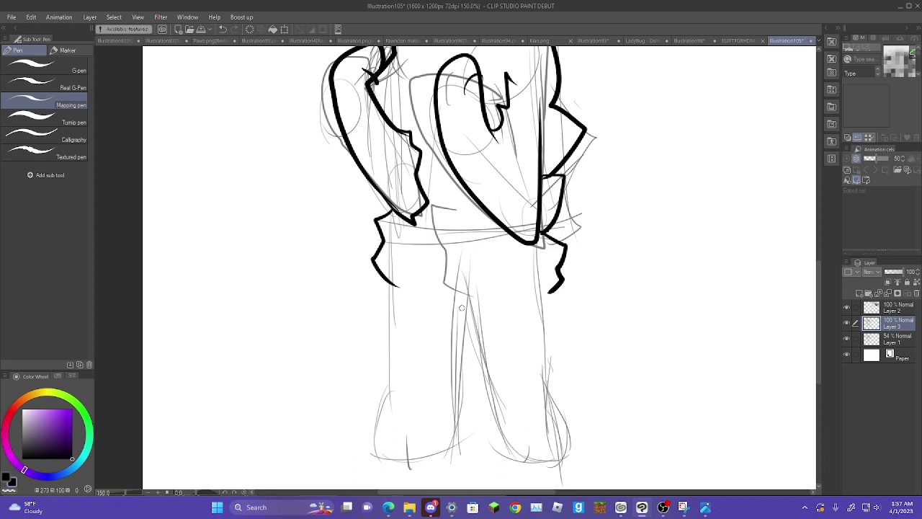
mouse_move(437, 201)
left_mouse_down()
mouse_move(437, 288)
mouse_move(474, 299)
left_mouse_up()
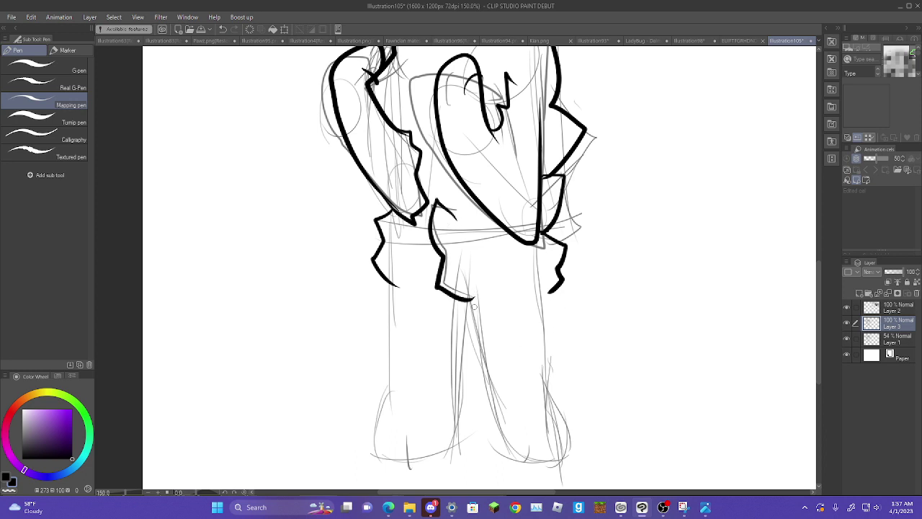
- Try to line both legs with rounded feet below the fur, and undo back to the finished hip and thigh fur
mouse_move(386, 278)
left_mouse_down()
mouse_move(394, 431)
mouse_move(456, 403)
mouse_move(452, 335)
mouse_move(461, 307)
left_mouse_up()
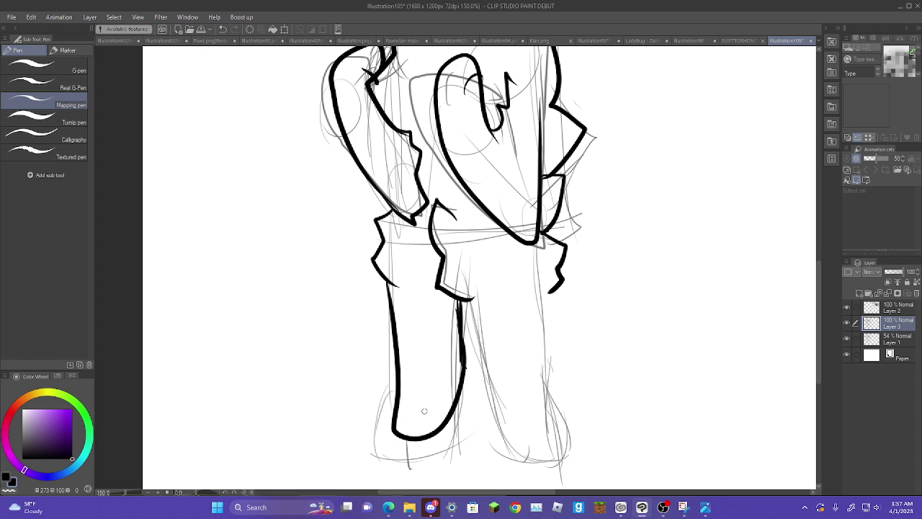
mouse_move(545, 277)
left_mouse_down()
mouse_move(547, 458)
mouse_move(523, 450)
mouse_move(483, 362)
mouse_move(476, 311)
left_mouse_up()
left_click(223, 29)
left_click(223, 29)
left_click(223, 29)
left_click(223, 30)
left_click(223, 30)
left_click(223, 29)
left_click(234, 30)
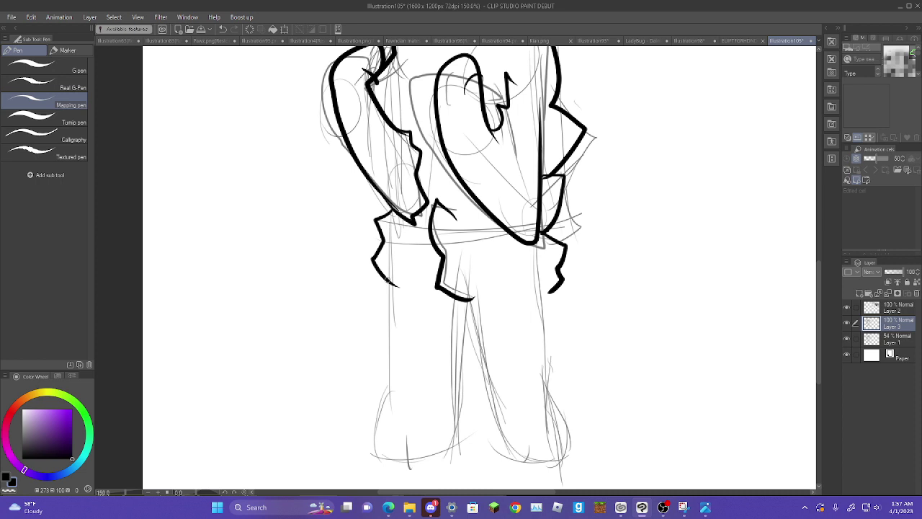
- Try two single-stroke outlines of the left leg, one from the outer hip and one from the inner thigh, undoing each
mouse_move(385, 280)
left_mouse_down()
mouse_move(396, 421)
mouse_move(424, 446)
mouse_move(465, 394)
mouse_move(465, 313)
left_mouse_up()
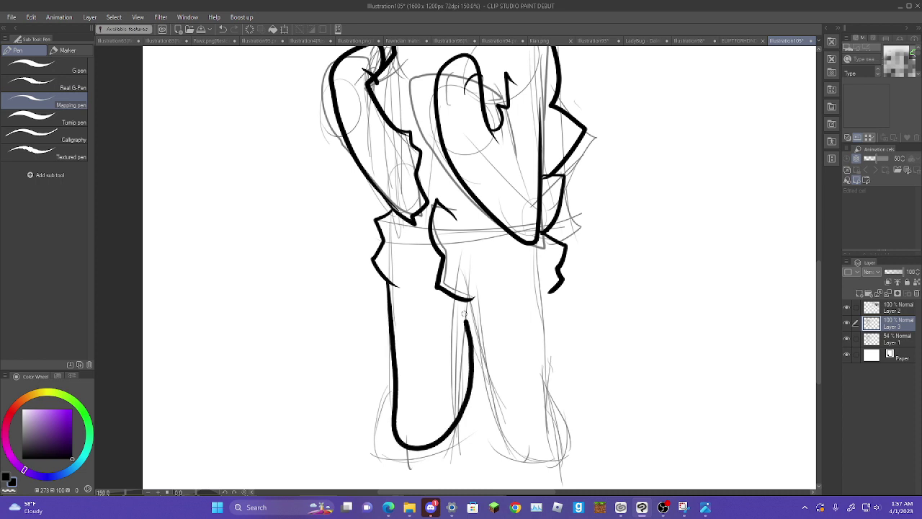
left_click(222, 29)
mouse_move(455, 298)
left_mouse_down()
mouse_move(467, 442)
mouse_move(434, 469)
mouse_move(406, 453)
mouse_move(418, 410)
mouse_move(396, 303)
left_mouse_up()
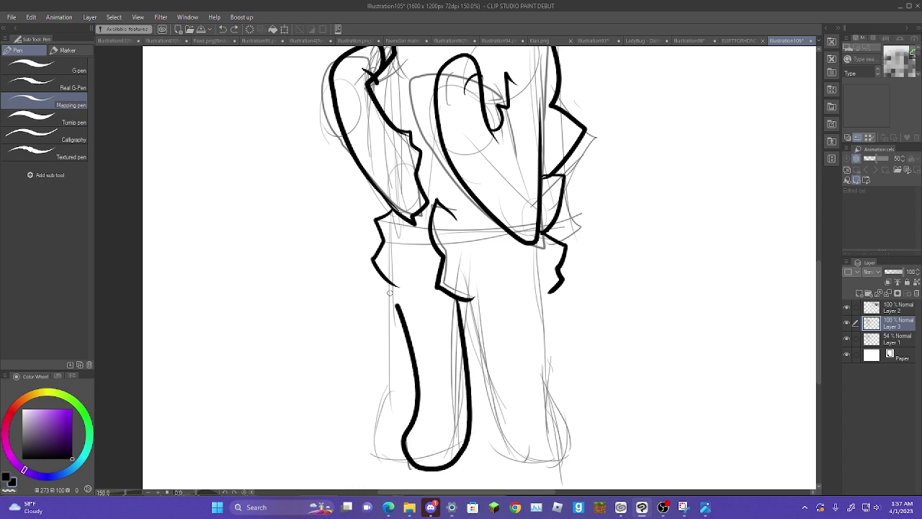
left_click(222, 29)
- Try to line the left leg from the hip fur around to the inner thigh, undoing it and a short stray stroke
key("space")
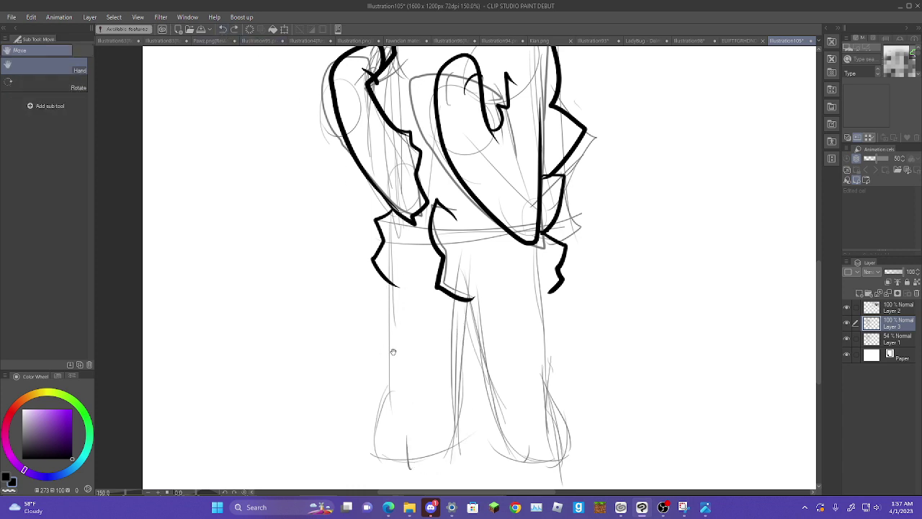
scroll(394, 374, "up", 5)
left_click_drag(511, 315, 579, 183)
scroll(551, 211, "up", 4)
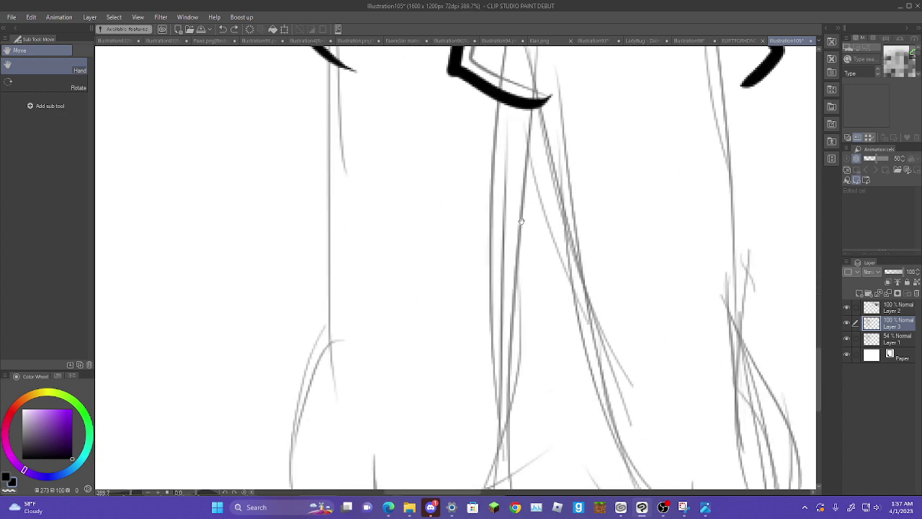
left_click_drag(515, 223, 566, 211)
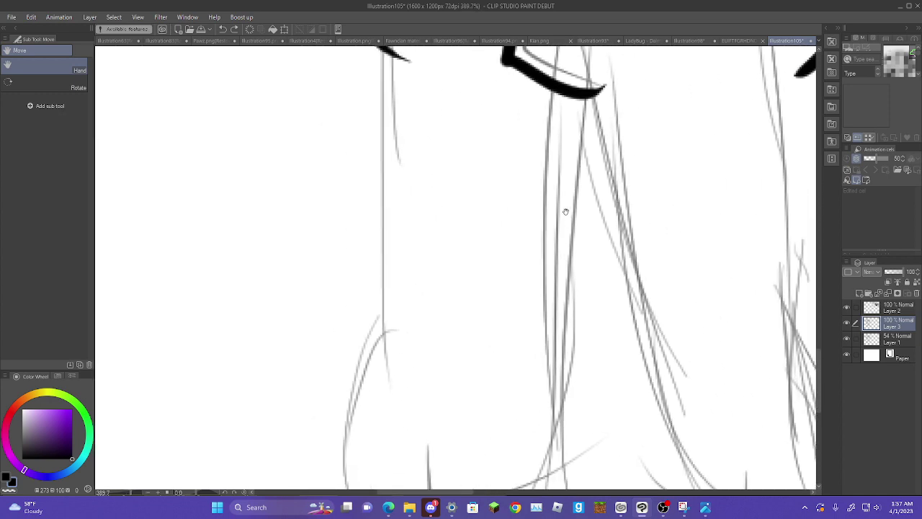
key("p")
mouse_move(393, 57)
left_mouse_down()
mouse_move(401, 325)
mouse_move(609, 101)
left_mouse_up()
key("ctrl+z")
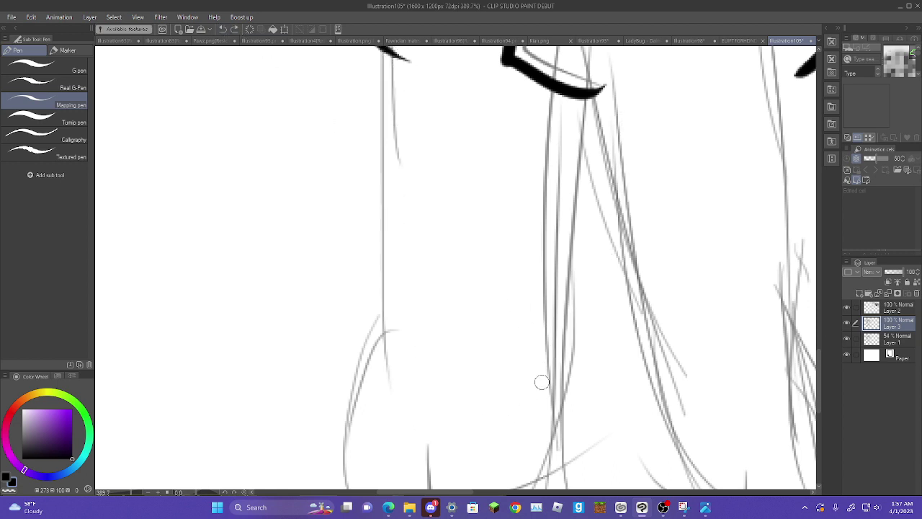
scroll(472, 430, "down", 2)
left_click_drag(458, 376, 473, 329)
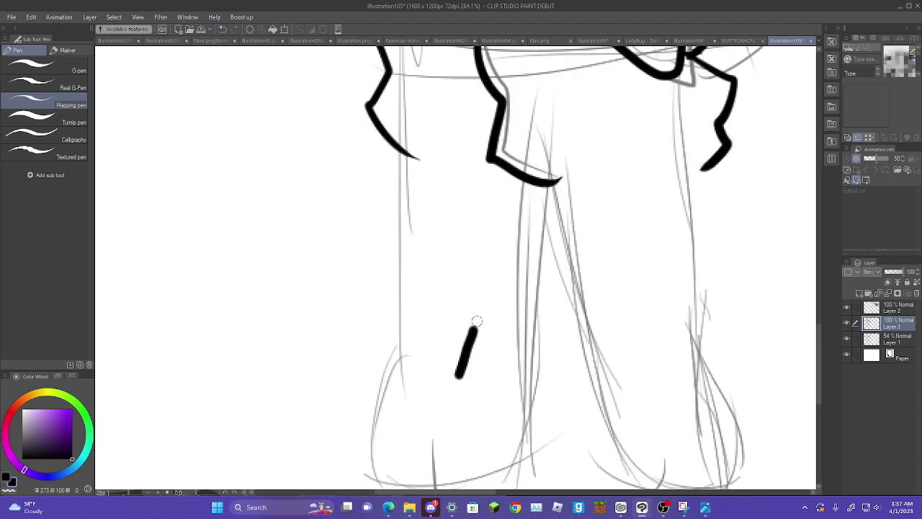
left_click(224, 30)
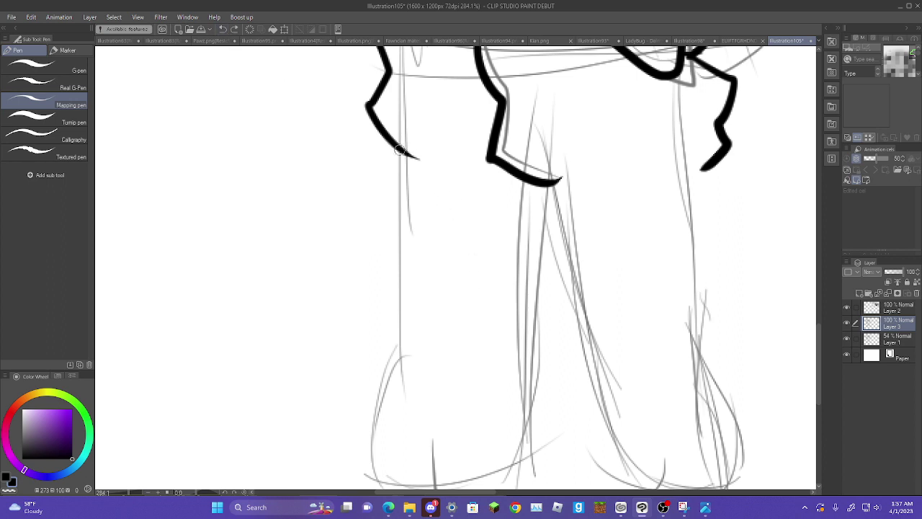
- Try two versions of the left leg's outer side curving into the bottom of the foot, undoing each
mouse_move(401, 150)
left_mouse_down()
mouse_move(408, 349)
mouse_move(387, 406)
mouse_move(508, 316)
left_mouse_up()
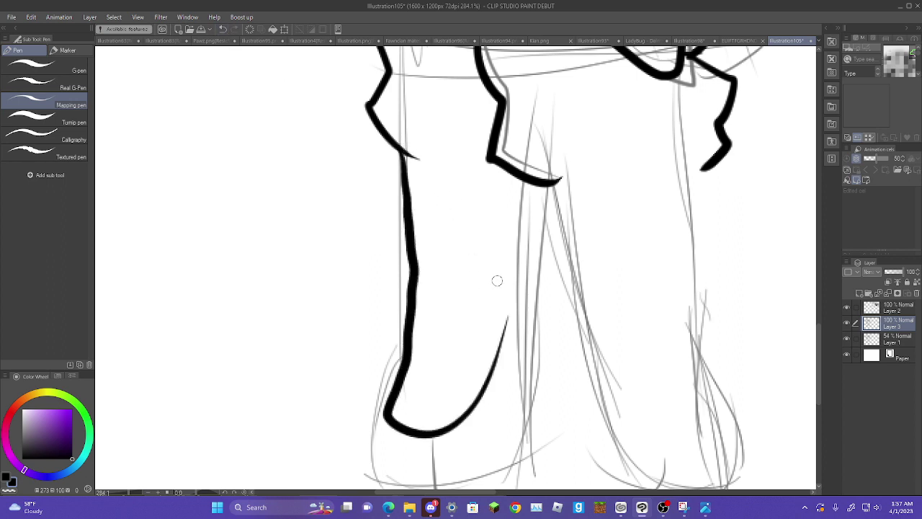
key("ctrl+z")
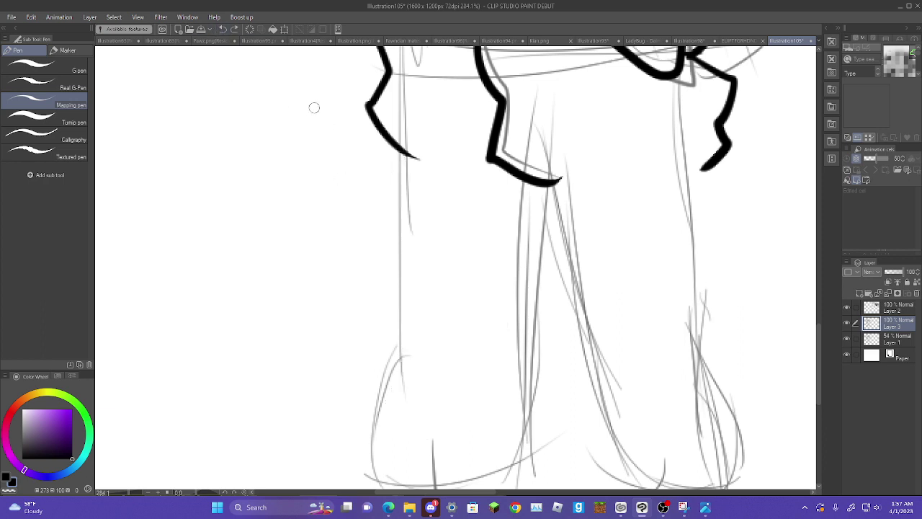
mouse_move(396, 150)
left_mouse_down()
mouse_move(413, 200)
mouse_move(402, 377)
mouse_move(388, 414)
mouse_move(415, 458)
mouse_move(450, 458)
mouse_move(503, 436)
mouse_move(557, 375)
left_mouse_up()
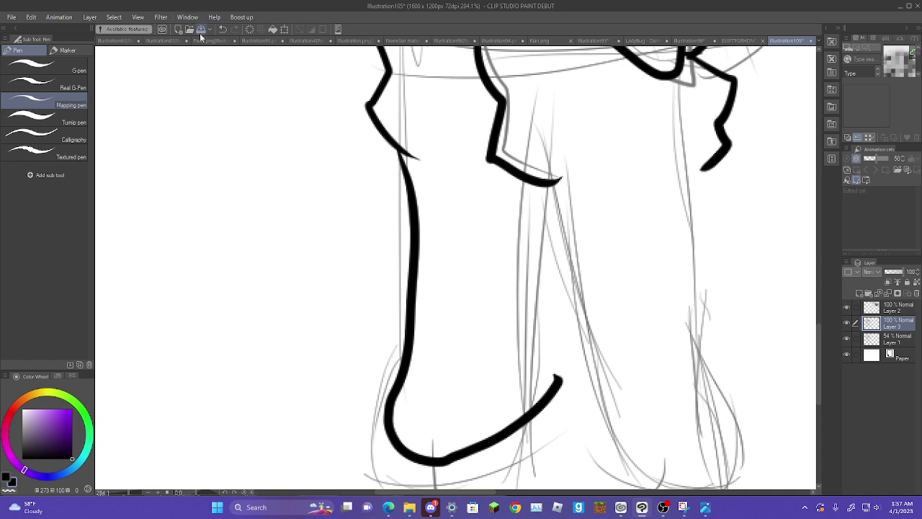
left_click(223, 29)
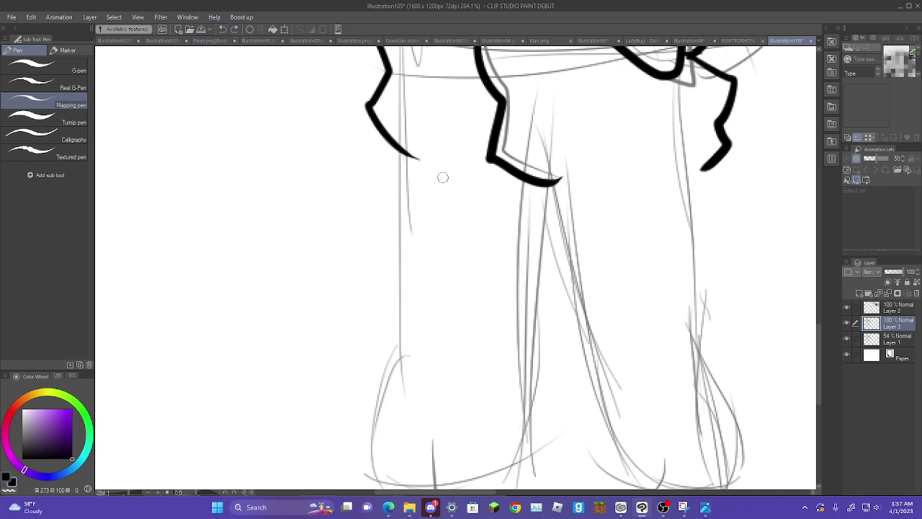
- Line the complete left leg with a rounded foot and a short toe mark, undoing the extra stroke along the inner side
mouse_move(406, 153)
left_mouse_down()
mouse_move(423, 316)
mouse_move(410, 373)
mouse_move(418, 407)
mouse_move(450, 419)
mouse_move(494, 405)
mouse_move(511, 371)
mouse_move(507, 299)
left_mouse_up()
mouse_move(513, 361)
left_mouse_down()
mouse_move(513, 245)
mouse_move(537, 168)
left_mouse_up()
left_click_drag(475, 393, 482, 419)
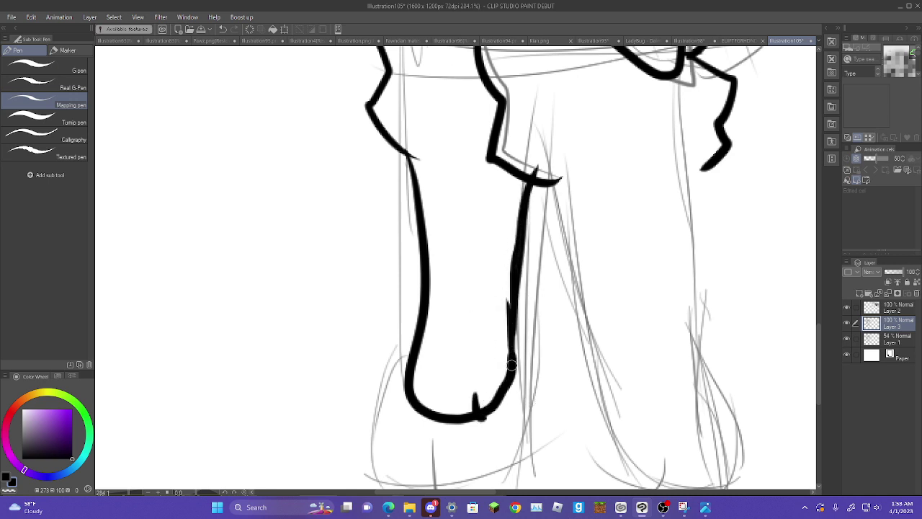
mouse_move(511, 364)
left_mouse_down()
mouse_move(520, 283)
mouse_move(521, 357)
mouse_move(503, 287)
mouse_move(534, 227)
left_mouse_up()
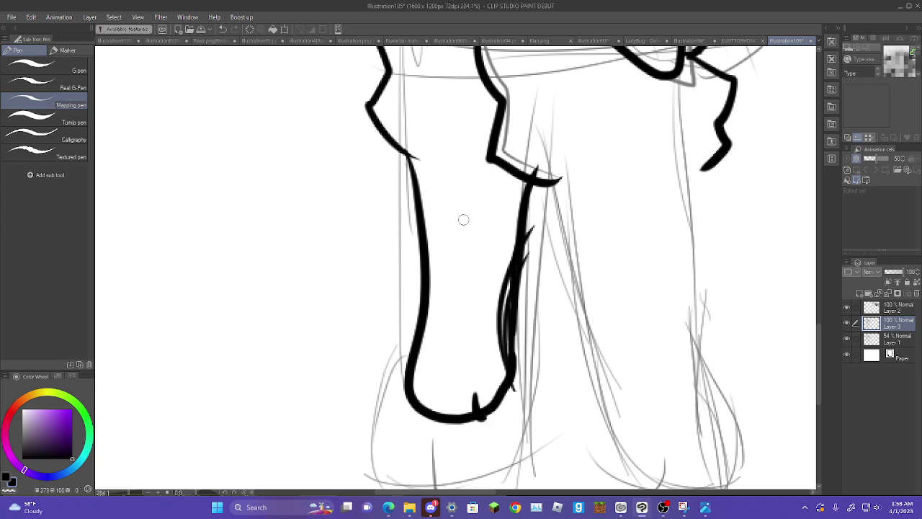
left_click(223, 29)
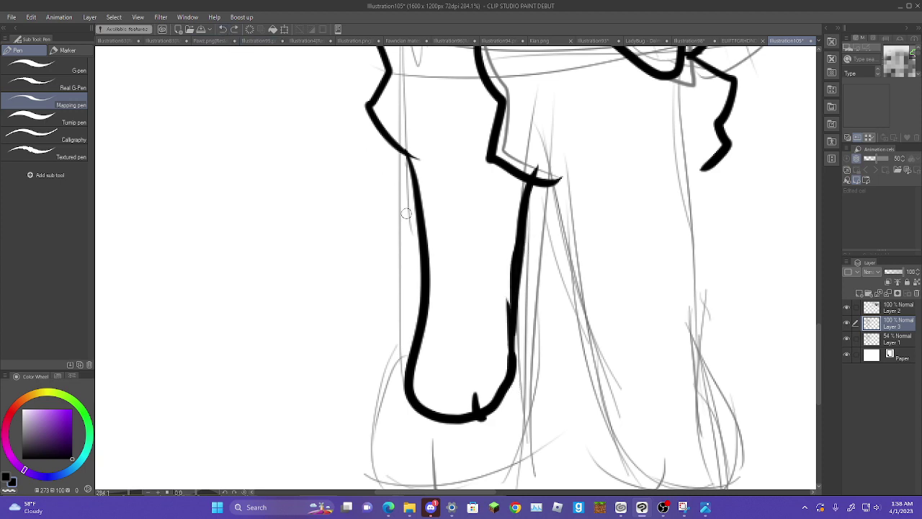
- Undo a trial stroke at the left hip and erase the left leg and foot outline below the fur with the Rough eraser
left_click_drag(406, 213, 457, 382)
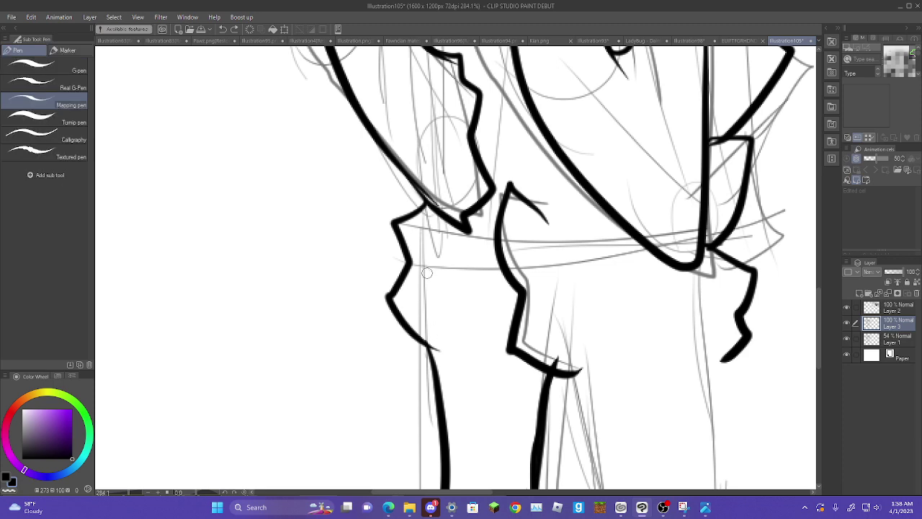
left_click_drag(422, 261, 431, 375)
left_click(224, 30)
scroll(492, 218, "down", 5)
key("e")
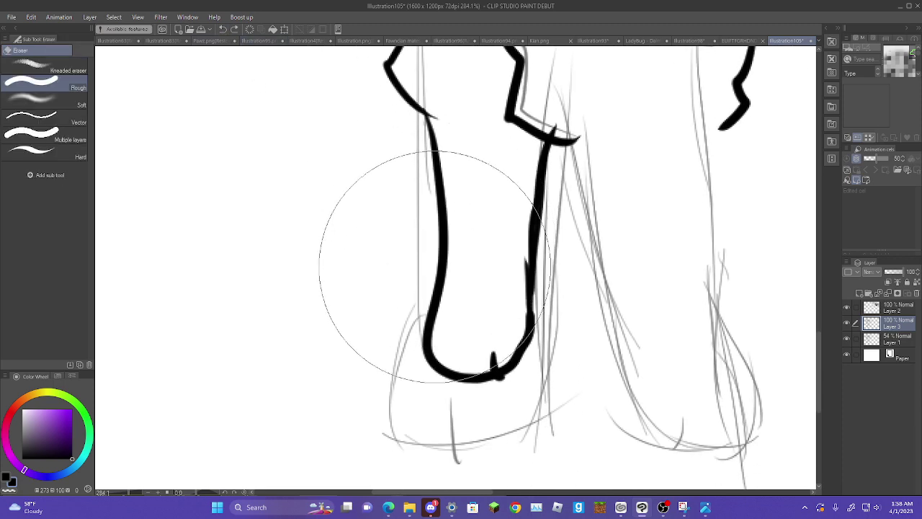
mouse_move(435, 267)
left_mouse_down()
mouse_move(456, 311)
mouse_move(456, 346)
mouse_move(464, 337)
mouse_move(460, 348)
mouse_move(428, 275)
mouse_move(472, 273)
mouse_move(422, 237)
left_mouse_up()
key("p")
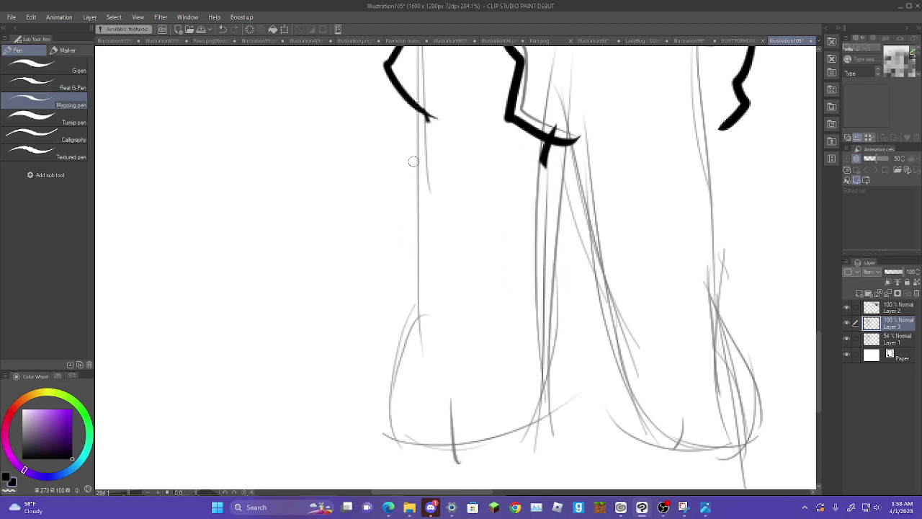
- Line the complete left leg with a rounded foot, toe mark and inner side, and undo a trial stroke for the right leg
mouse_move(422, 114)
left_mouse_down()
mouse_move(409, 346)
mouse_move(455, 427)
mouse_move(513, 410)
mouse_move(537, 319)
left_mouse_up()
mouse_move(483, 395)
left_mouse_down()
mouse_move(481, 406)
mouse_move(505, 427)
left_mouse_up()
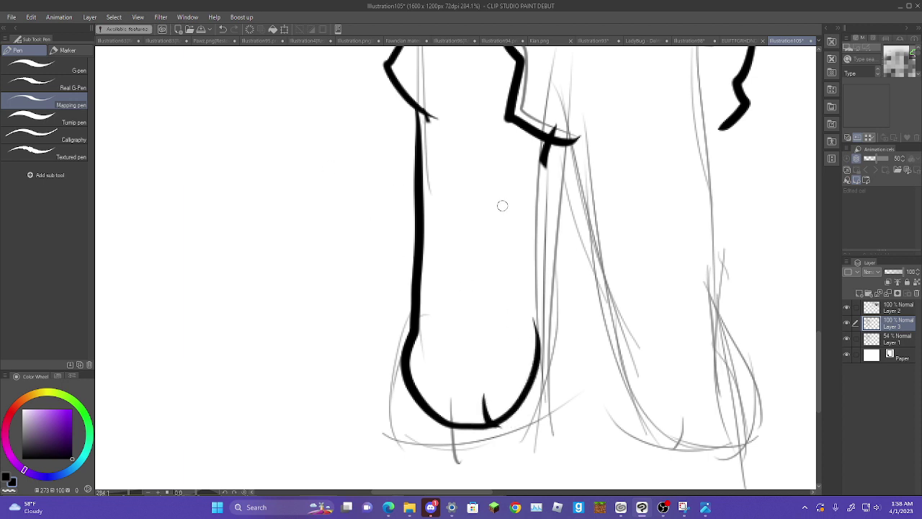
mouse_move(534, 353)
left_mouse_down()
mouse_move(541, 278)
mouse_move(549, 303)
mouse_move(548, 150)
mouse_move(616, 369)
mouse_move(648, 400)
mouse_move(686, 380)
mouse_move(660, 288)
mouse_move(699, 155)
left_mouse_up()
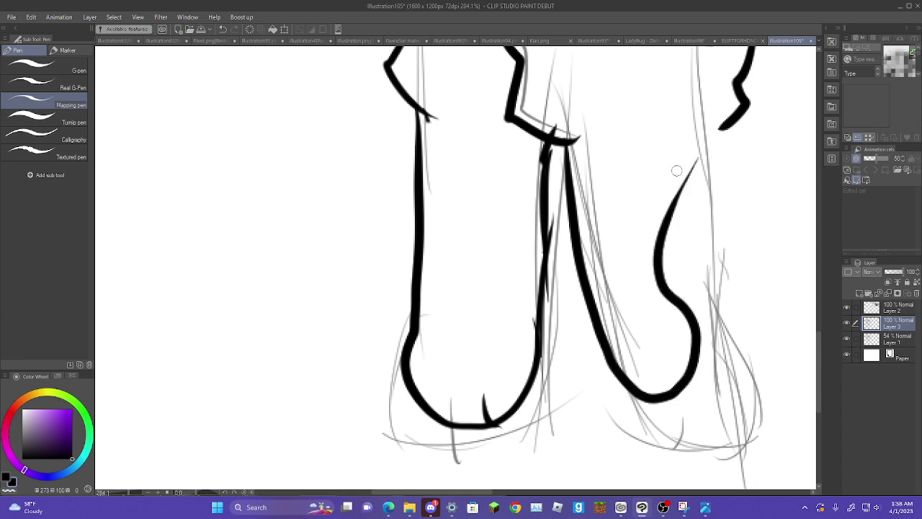
left_click(223, 30)
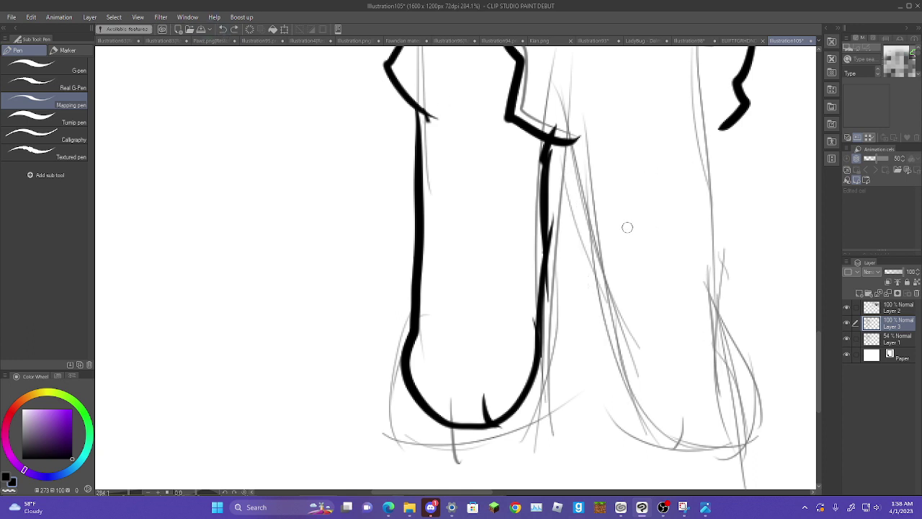
- Line the right leg's outer side from the hip fur down and around the rounded bottom of the foot
key("space")
left_click_drag(628, 228, 472, 291)
left_click_drag(539, 305, 512, 248)
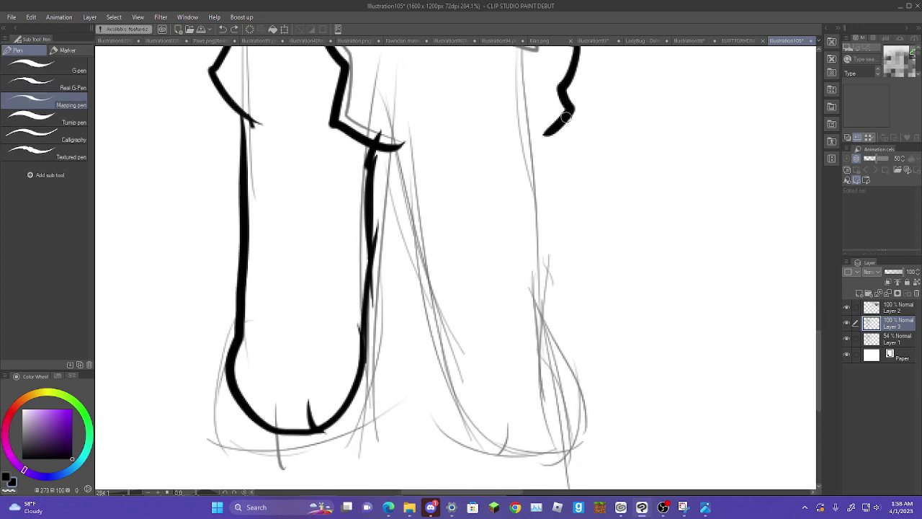
mouse_move(546, 139)
left_mouse_down()
mouse_move(541, 277)
mouse_move(560, 372)
mouse_move(554, 409)
mouse_move(379, 308)
left_mouse_up()
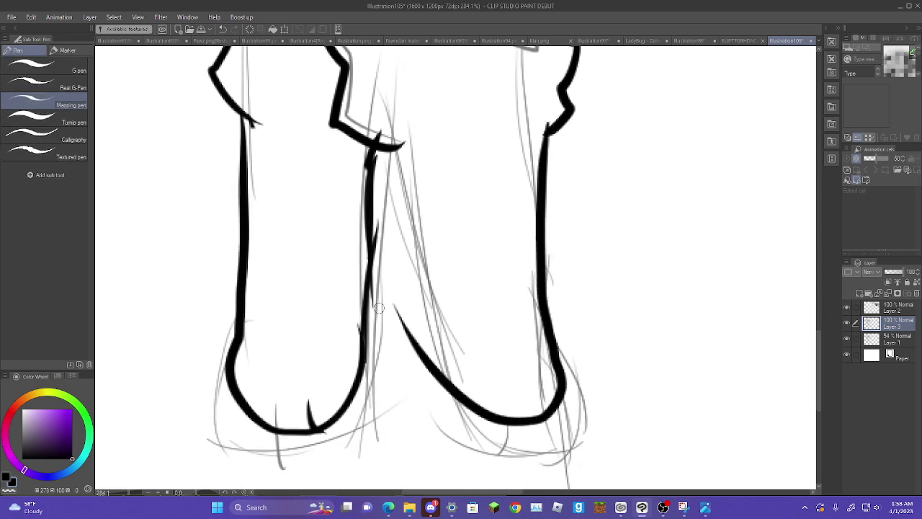
- Line the right leg's inner side from the foot up to the hip fur tip and add a short toe mark
mouse_move(457, 383)
left_mouse_down()
mouse_move(415, 289)
mouse_move(430, 341)
mouse_move(417, 303)
mouse_move(438, 358)
mouse_move(404, 173)
left_mouse_up()
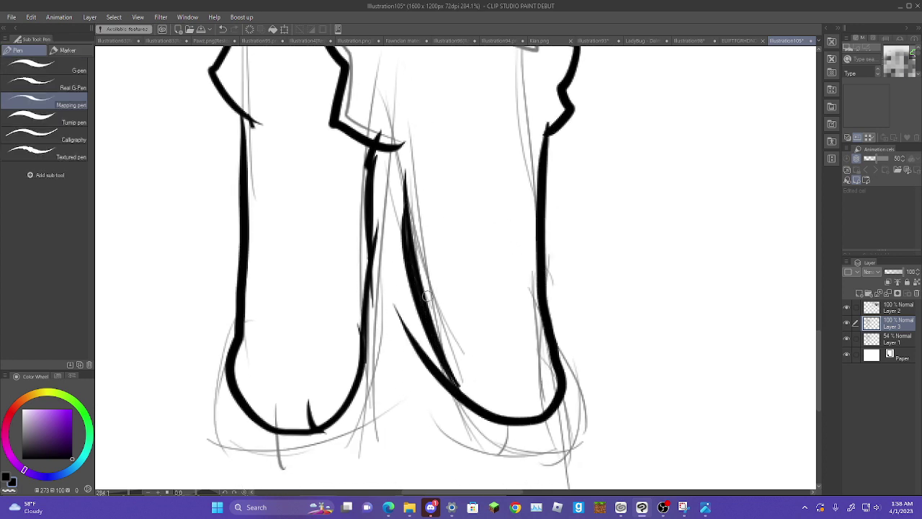
left_click_drag(431, 299, 400, 153)
left_click_drag(406, 216, 399, 147)
left_click_drag(503, 389, 499, 415)
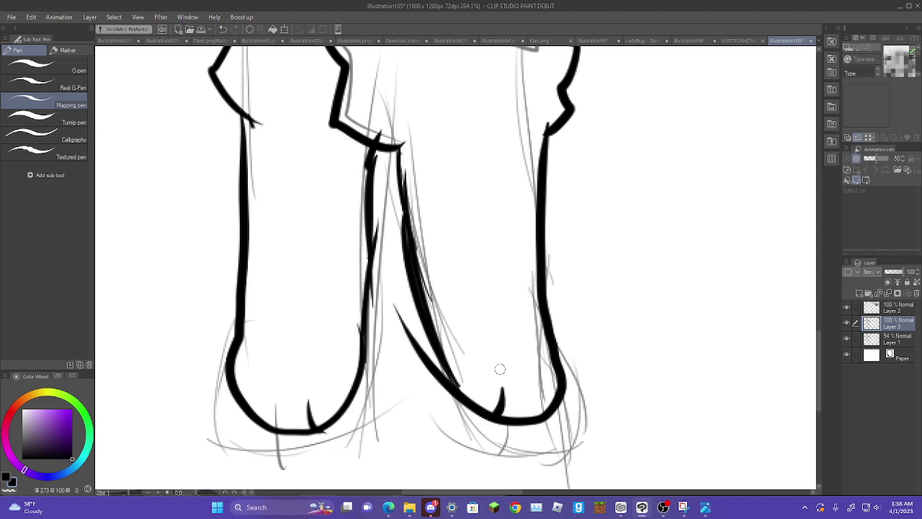
left_click_drag(471, 228, 482, 340)
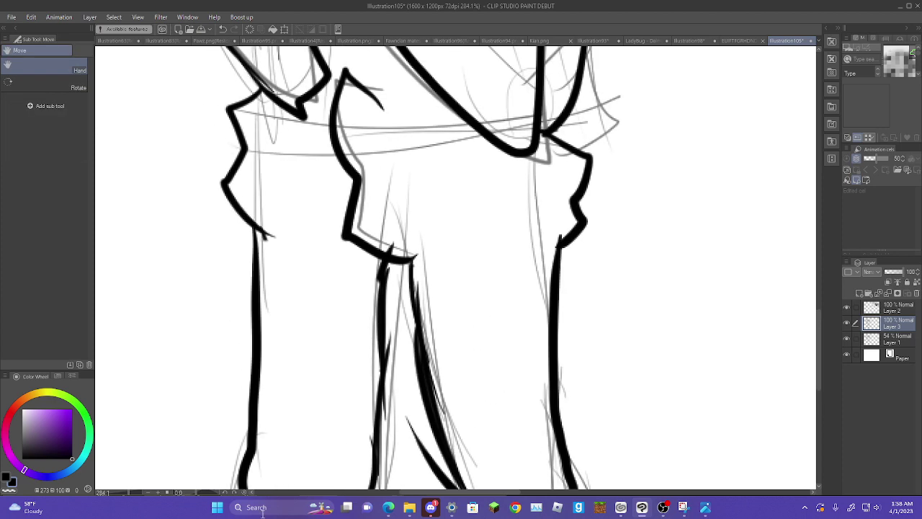
scroll(428, 345, "down", 8)
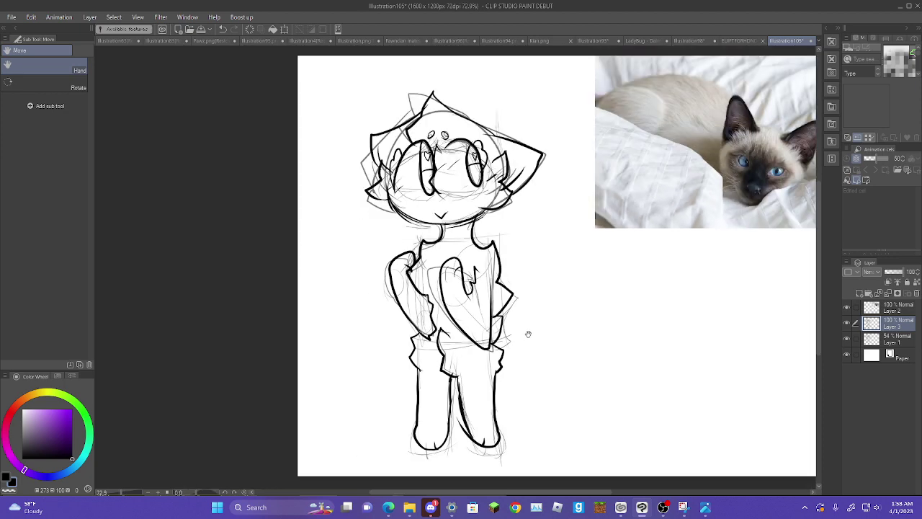
- Hide the rough sketch on Layer 1 so only the clean line art is displayed
left_click_drag(529, 334, 470, 309)
left_click(847, 339)
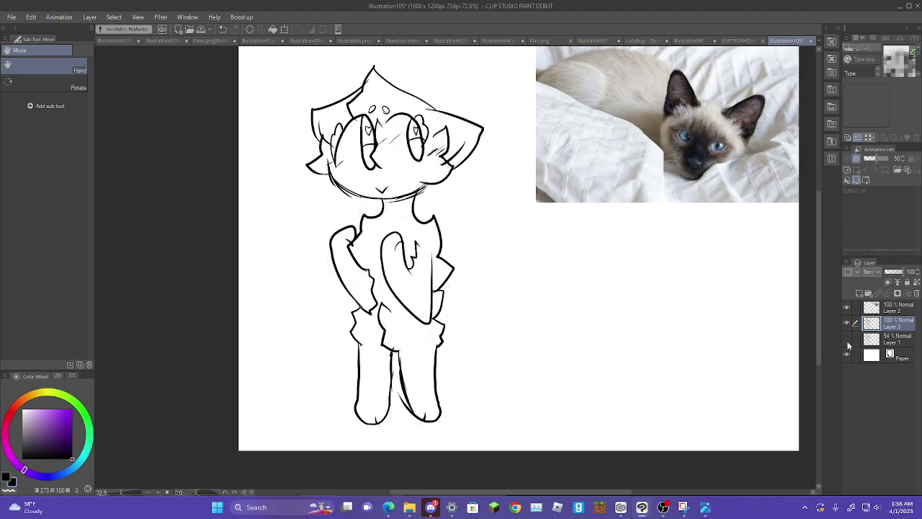
left_click(848, 341)
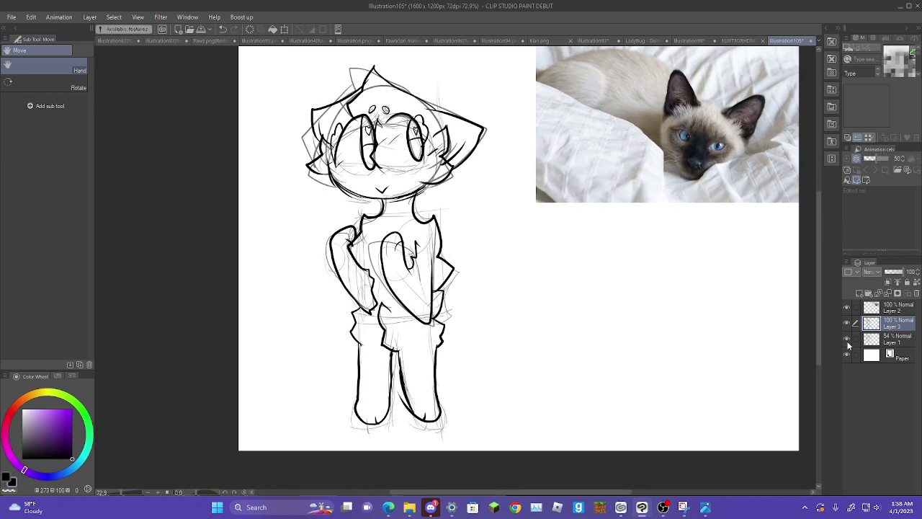
left_click(848, 341)
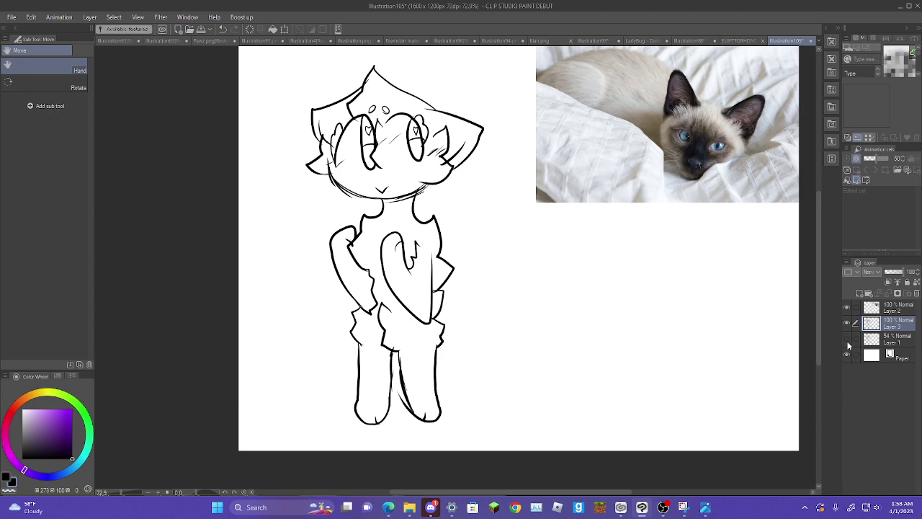
mouse_move(653, 288)
left_mouse_down()
mouse_move(572, 324)
mouse_move(649, 289)
left_mouse_up()
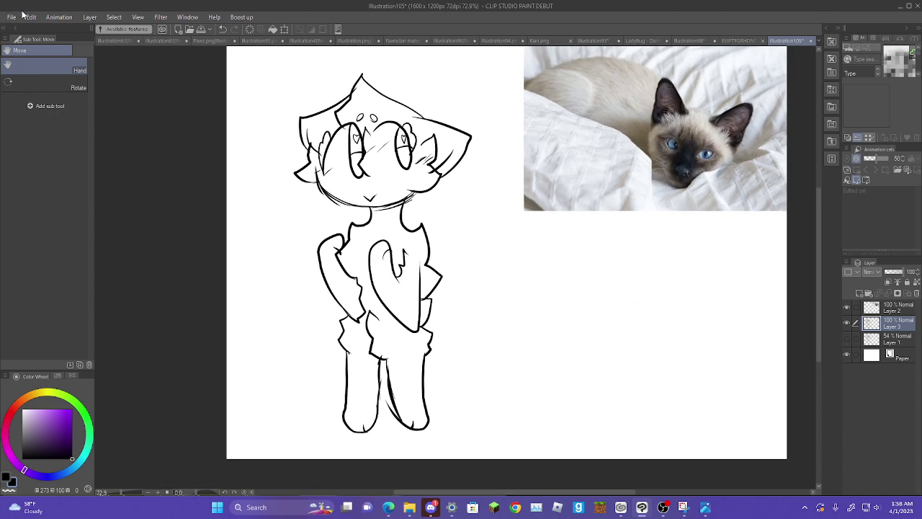
- Copy the Layer 3 line art and paste it as a duplicate layer
left_click(29, 16)
left_click(62, 66)
left_click(39, 19)
left_click(68, 78)
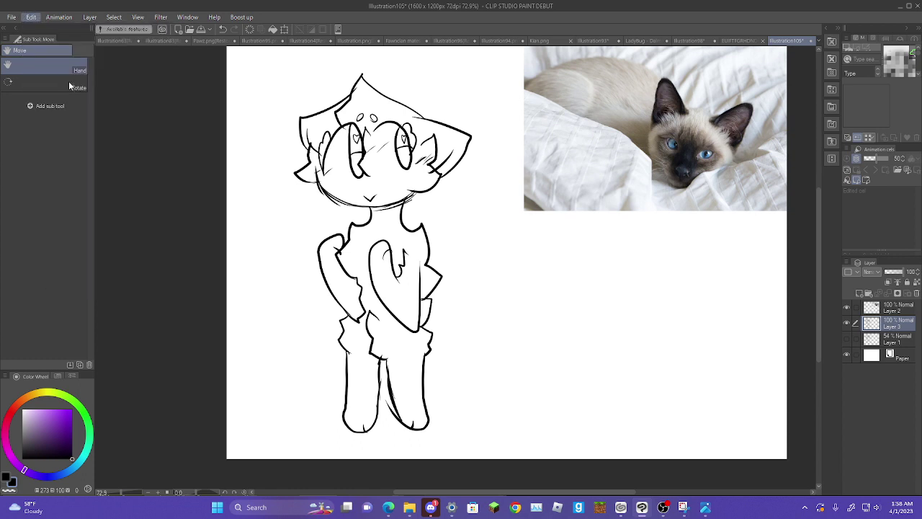
- Flip the pasted figure horizontally and place it beside the original at matching size and height
left_click(285, 28)
left_click_drag(319, 126, 503, 125)
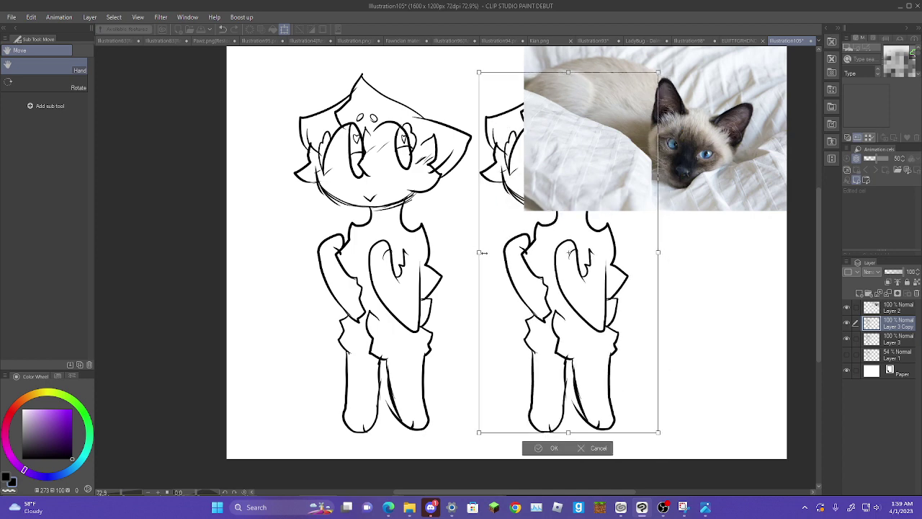
left_click_drag(484, 253, 809, 249)
left_click_drag(768, 286, 695, 300)
left_click_drag(683, 261, 633, 261)
left_click_drag(597, 310, 593, 297)
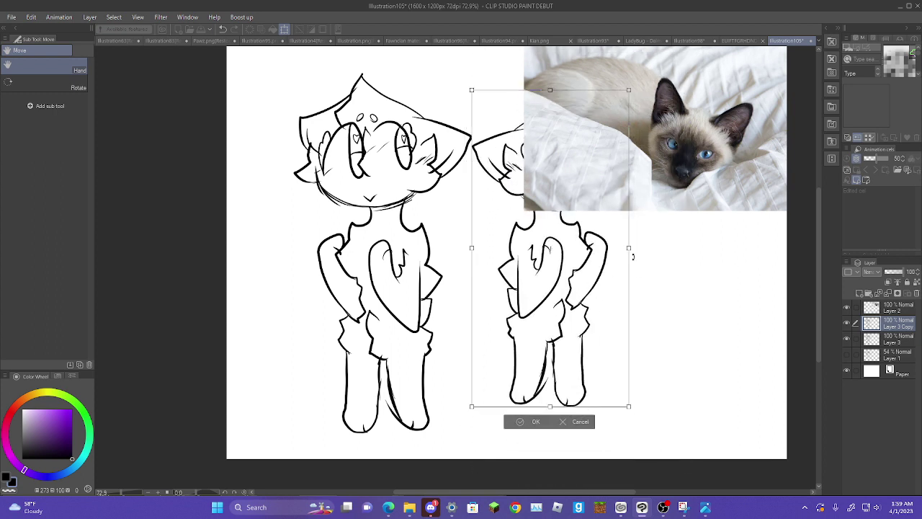
left_click_drag(629, 248, 652, 248)
left_click_drag(565, 288, 566, 292)
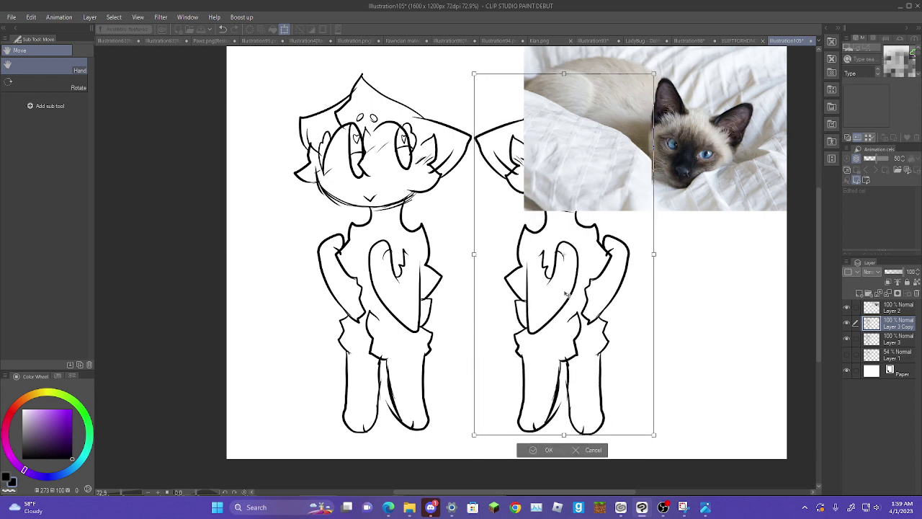
left_click(547, 448)
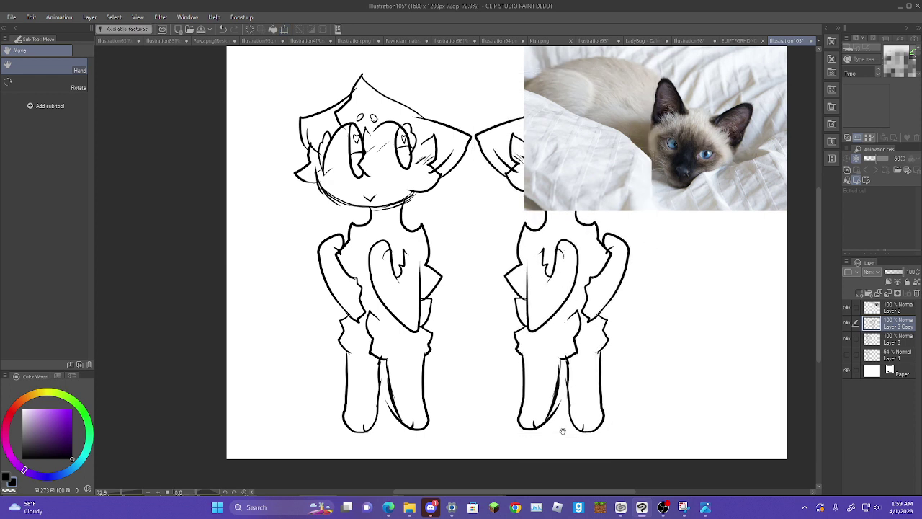
- Hide the cat reference photo on Layer 2 and add a new raster layer above the mirrored copy
left_click(847, 309)
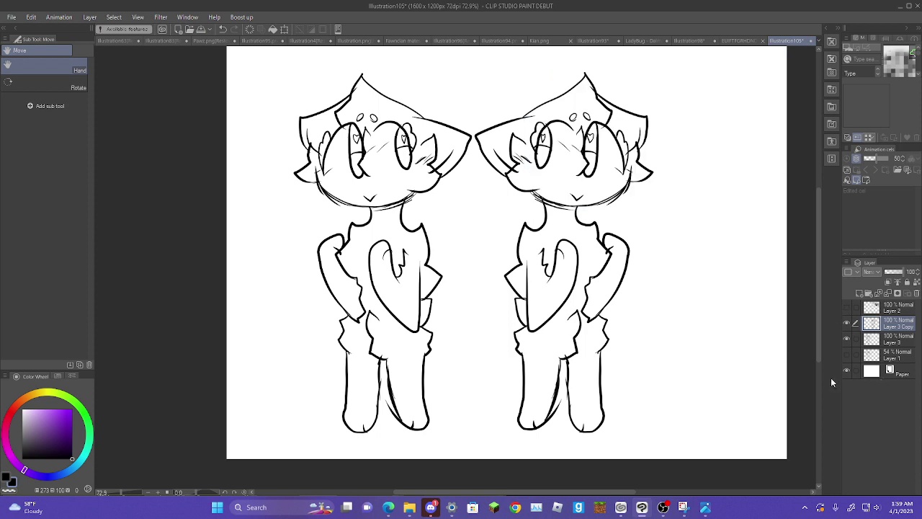
left_click(858, 294)
- Try a straight line under both figures' feet with the Straight line tool, and undo it
key("b")
key("b")
key("b")
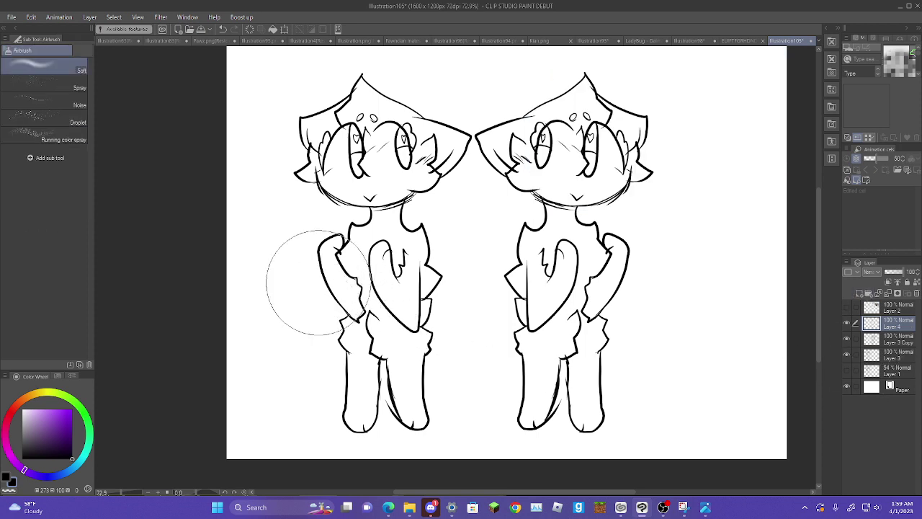
key("b")
key("b")
key("b")
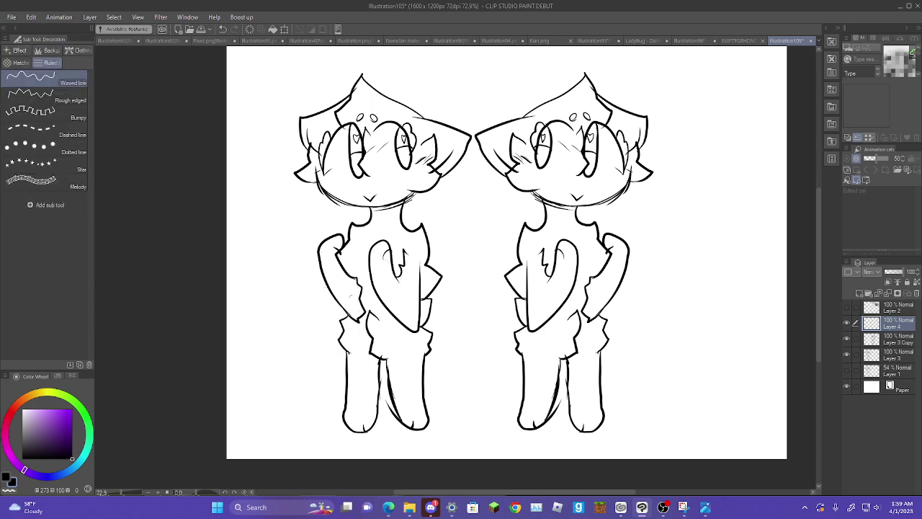
key("b")
key("j")
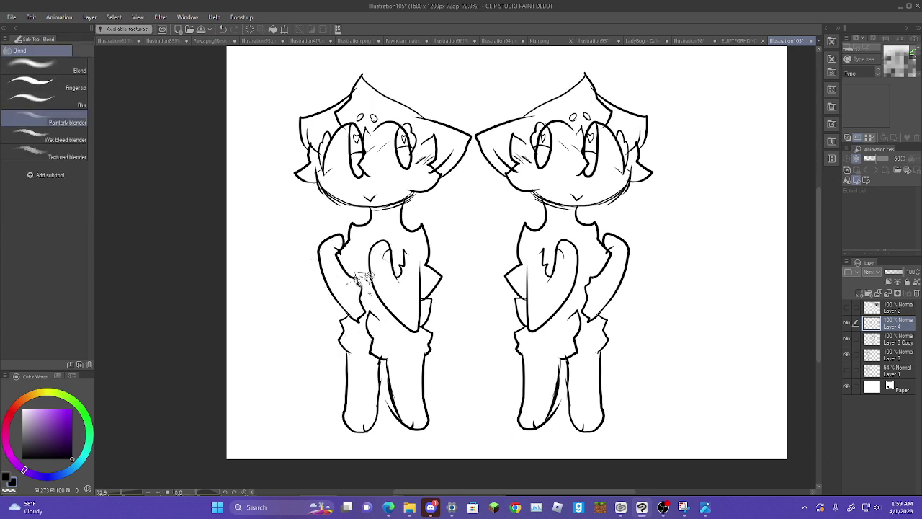
key("k")
key("u")
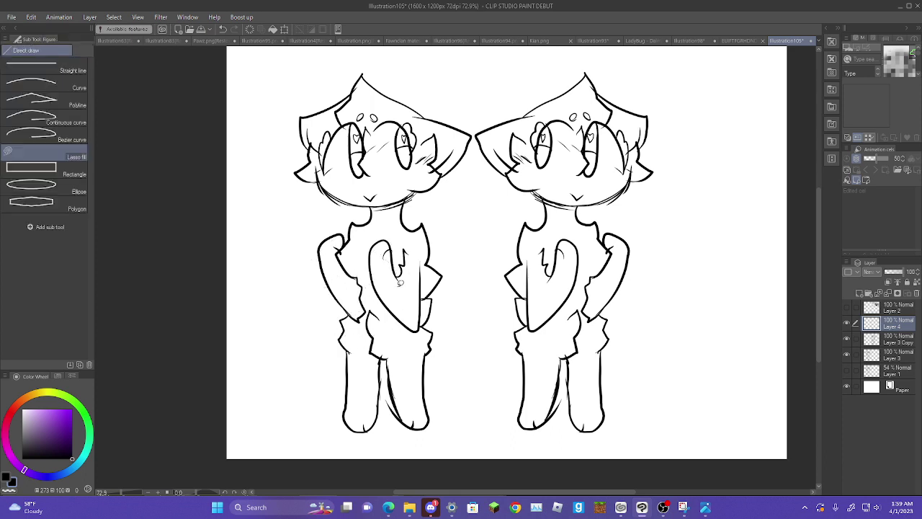
left_click(78, 65)
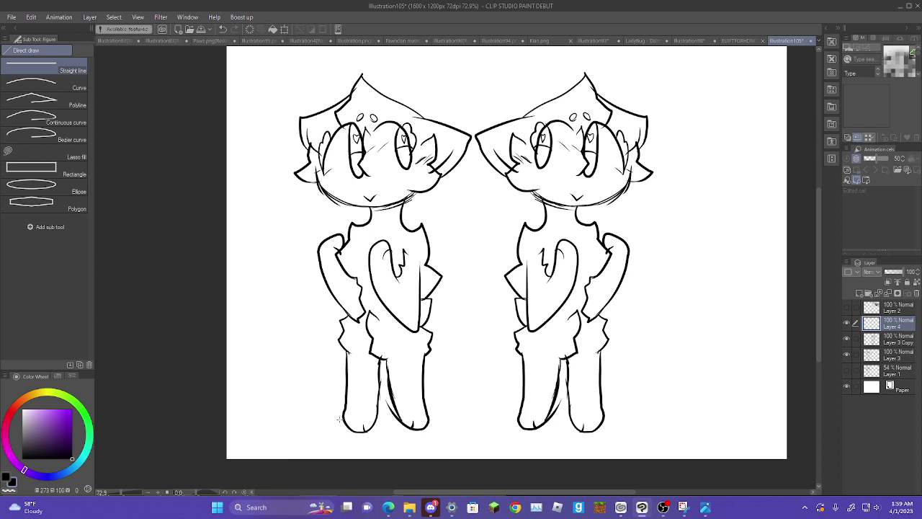
left_click_drag(387, 433, 623, 424)
key("ctrl+z")
- Try a thick black straight line across both figures' feet with the Turnip pen, and undo it
key("p")
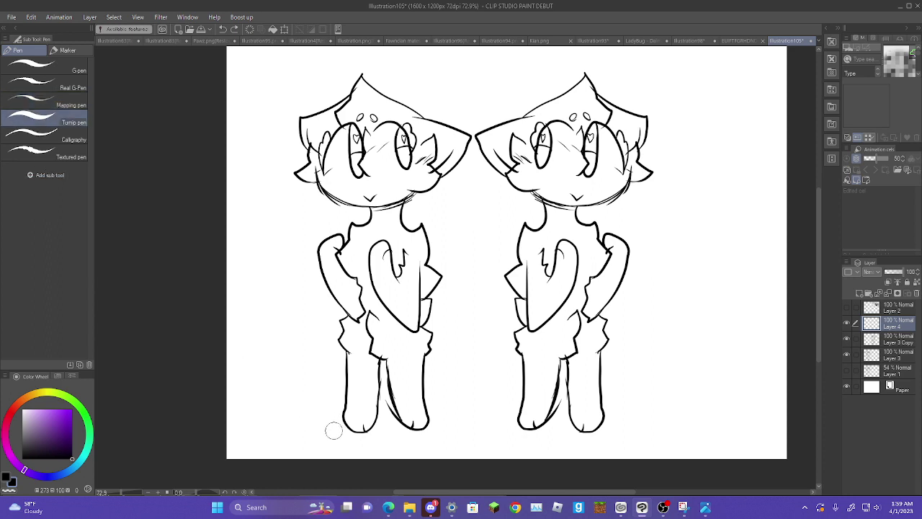
left_click_drag(336, 428, 412, 427)
mouse_move(415, 427)
left_mouse_down()
mouse_move(663, 423)
mouse_move(650, 423)
left_mouse_up()
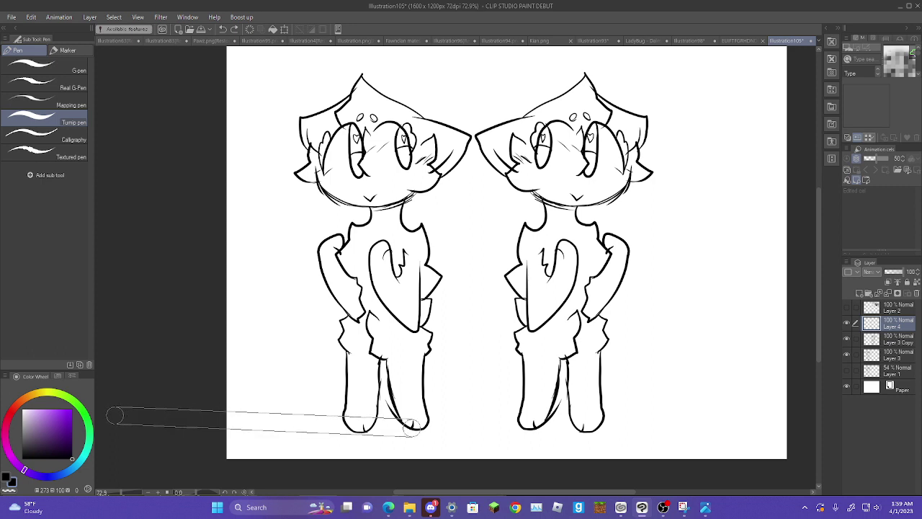
left_click(679, 430, "shift")
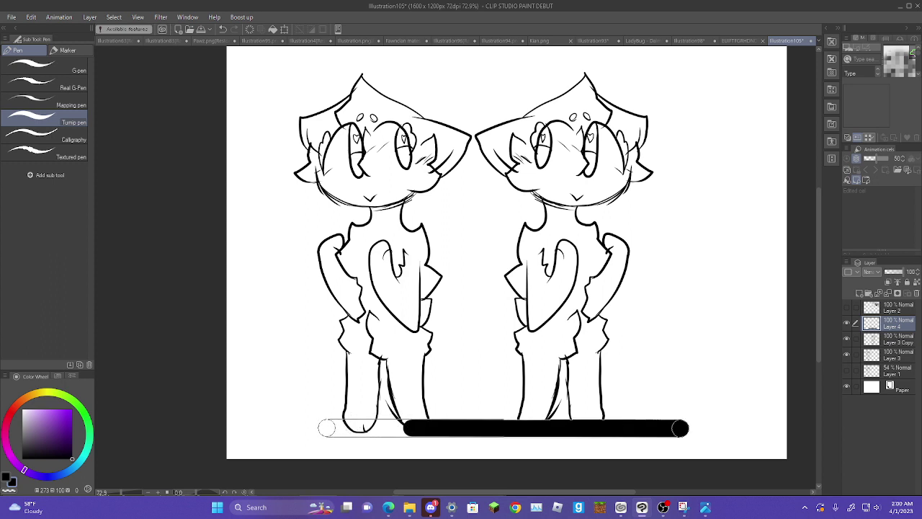
left_click(327, 428, "shift")
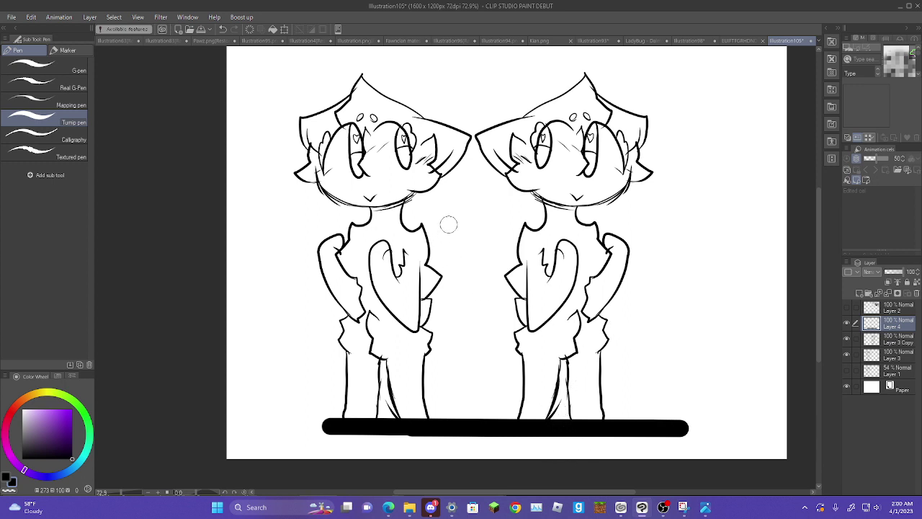
left_click(223, 30)
left_click(223, 30)
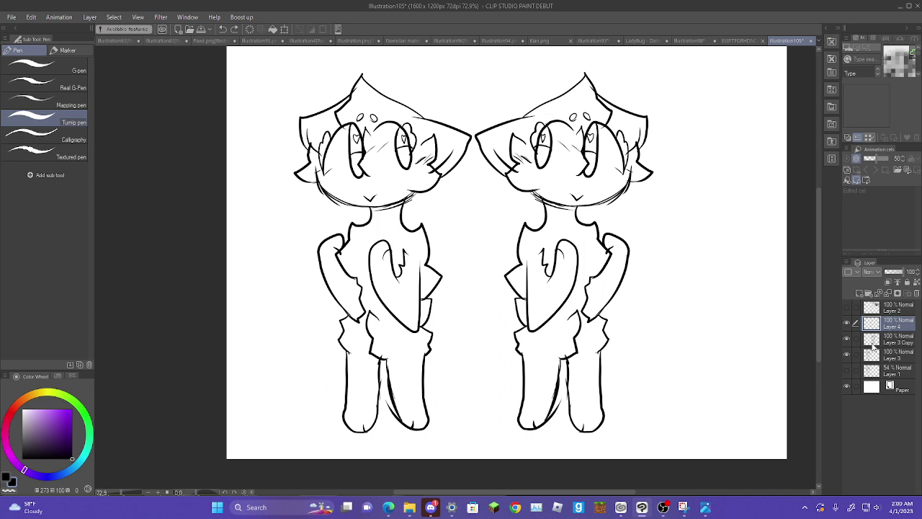
- Erase the whole mirrored figure from Layer 3 Copy and show the cat reference photo again
left_click(876, 340)
key("e")
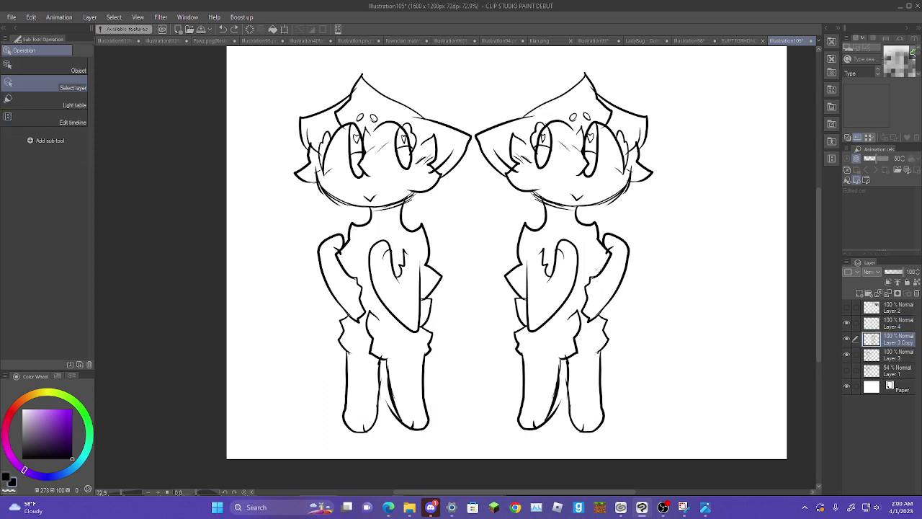
mouse_move(506, 303)
left_mouse_down()
mouse_move(563, 185)
mouse_move(496, 302)
mouse_move(481, 245)
mouse_move(544, 172)
mouse_move(613, 157)
mouse_move(614, 185)
mouse_move(579, 225)
mouse_move(569, 300)
mouse_move(604, 308)
mouse_move(694, 290)
left_mouse_up()
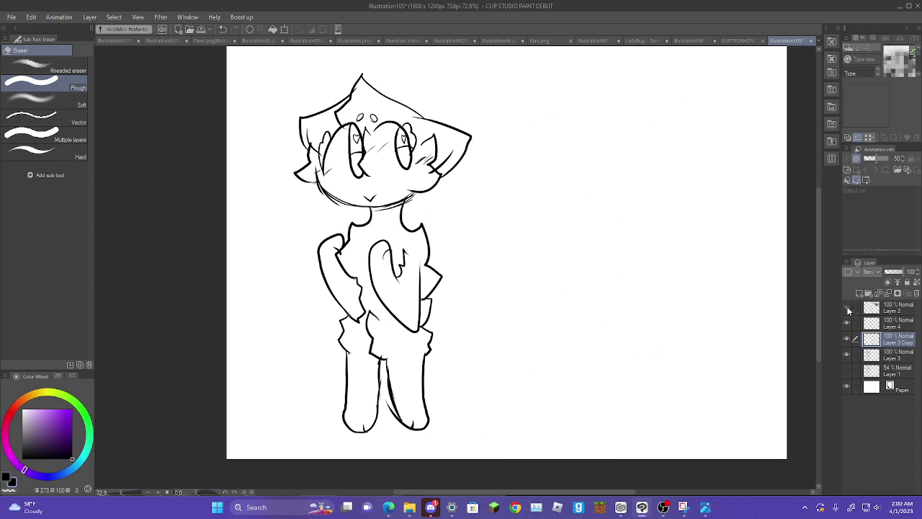
left_click(848, 310)
left_click(872, 355)
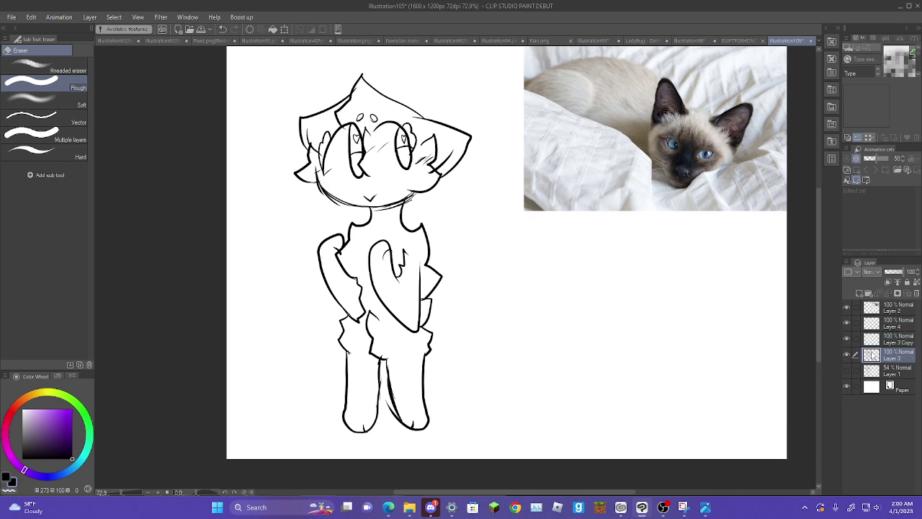
- Try drawing a large heart beside the figure on Layer 3 Copy with the Mapping pen, and undo it
left_click(881, 339)
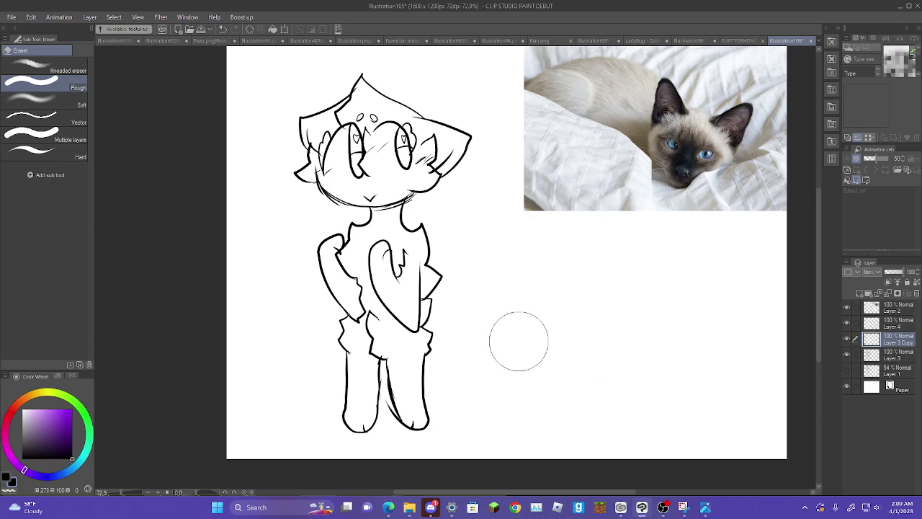
key("p")
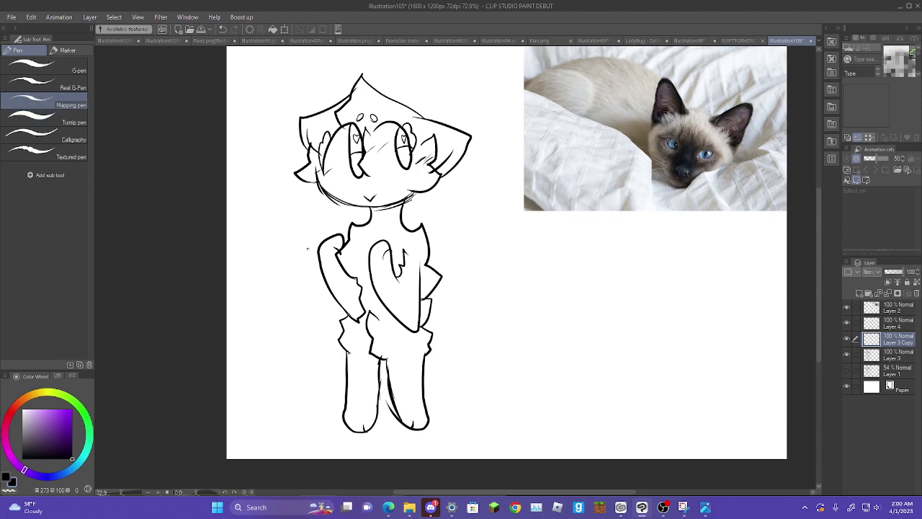
scroll(604, 341, "up", 3)
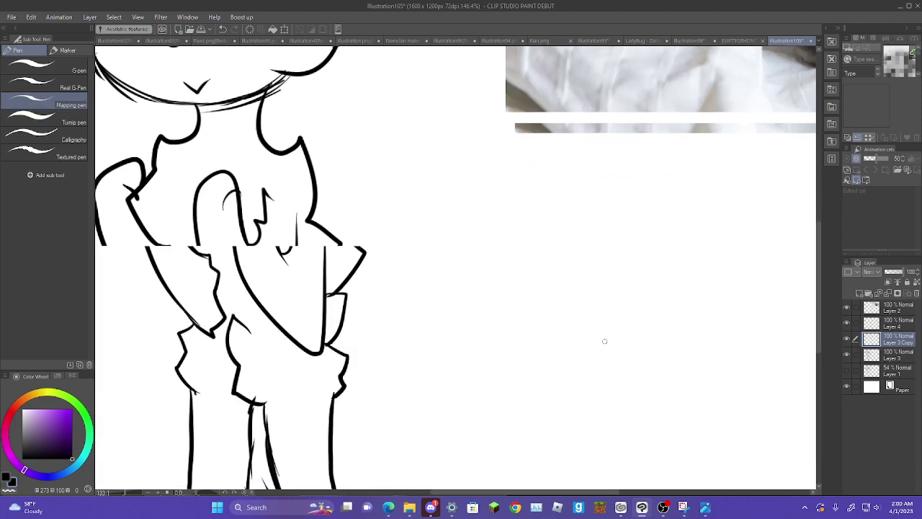
mouse_move(436, 325)
left_mouse_down()
mouse_move(579, 114)
mouse_move(740, 235)
mouse_move(541, 432)
mouse_move(384, 223)
left_mouse_up()
left_click(224, 29)
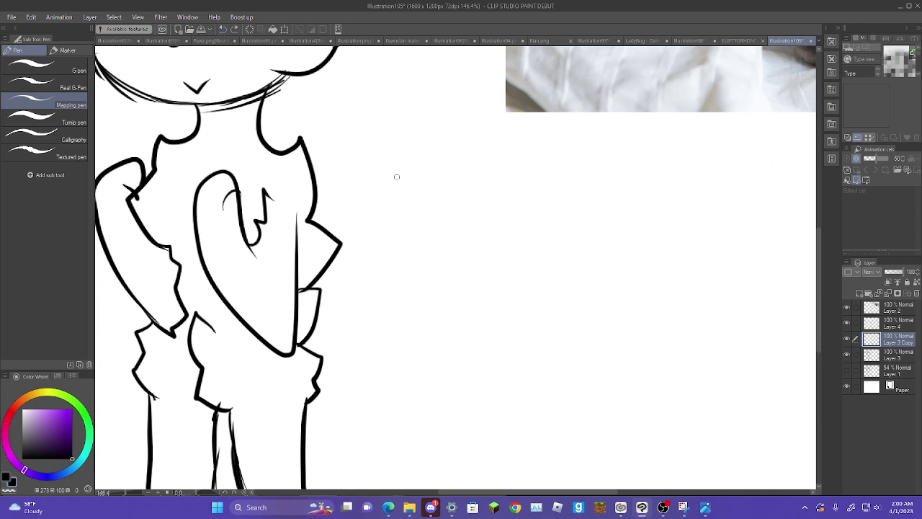
mouse_move(423, 383)
left_mouse_down()
mouse_move(396, 283)
mouse_move(432, 254)
mouse_move(477, 302)
mouse_move(508, 266)
mouse_move(540, 266)
mouse_move(515, 378)
mouse_move(489, 424)
mouse_move(422, 386)
left_mouse_up()
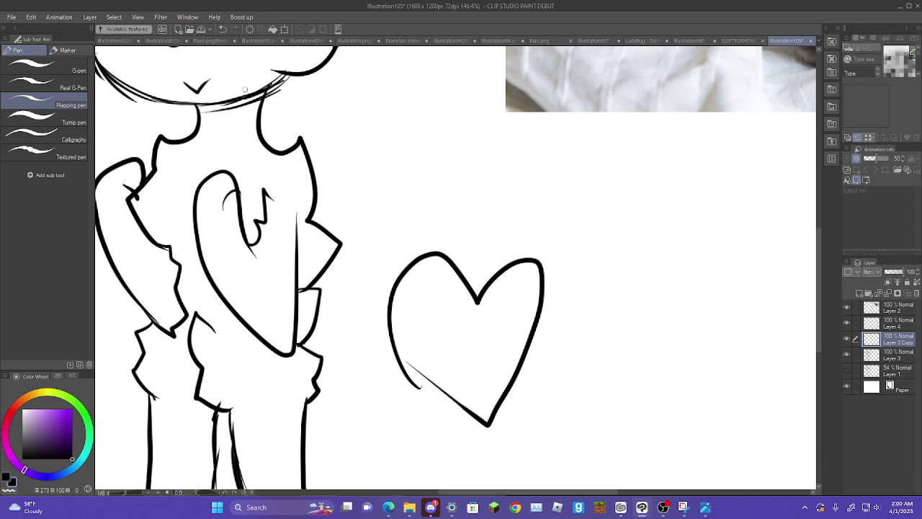
left_click(224, 30)
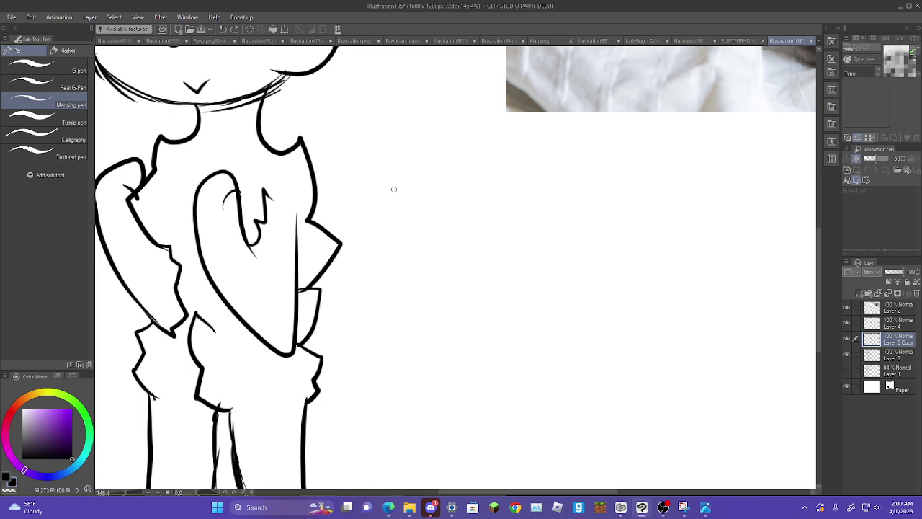
- Try a rounded arch and a four-toed paw outline beside the figure, undoing each attempt
mouse_move(375, 389)
left_mouse_down()
mouse_move(363, 257)
mouse_move(405, 135)
mouse_move(438, 117)
mouse_move(515, 147)
mouse_move(527, 379)
left_mouse_up()
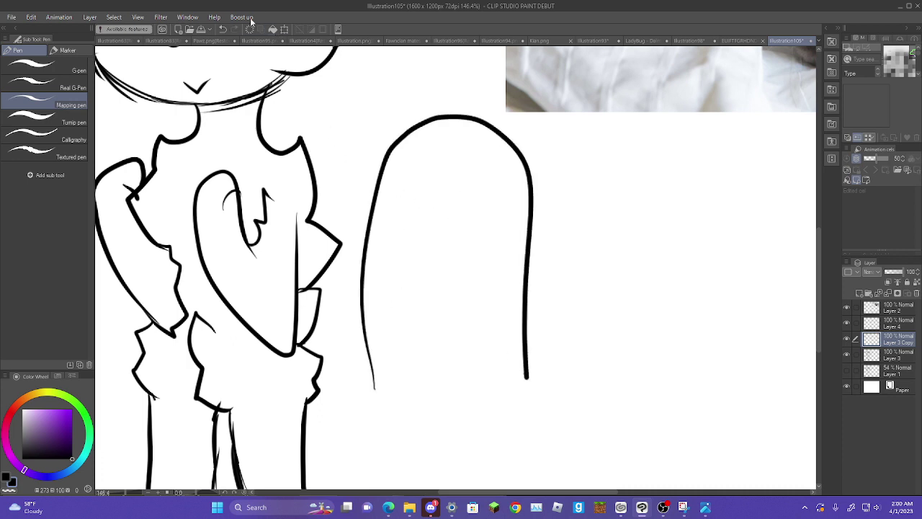
left_click(223, 29)
mouse_move(369, 378)
left_mouse_down()
mouse_move(377, 192)
mouse_move(418, 156)
mouse_move(463, 147)
mouse_move(508, 163)
mouse_move(497, 378)
left_mouse_up()
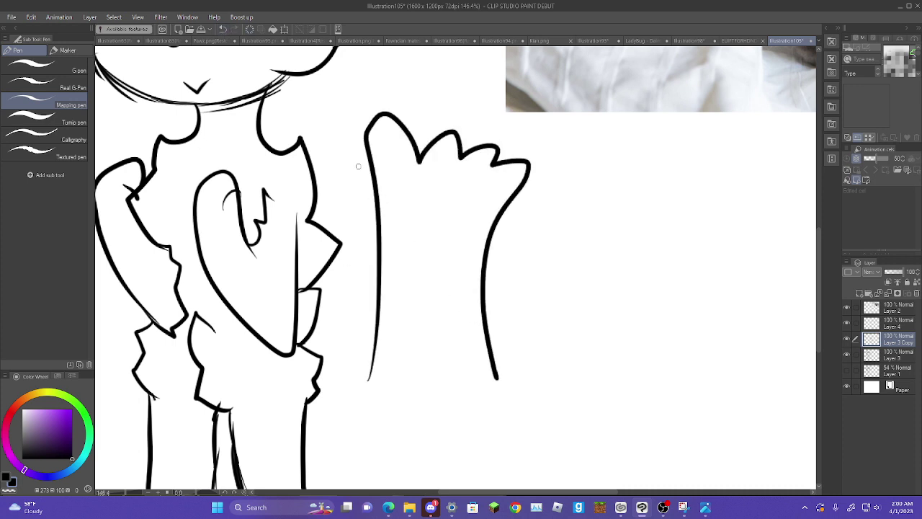
left_click(223, 29)
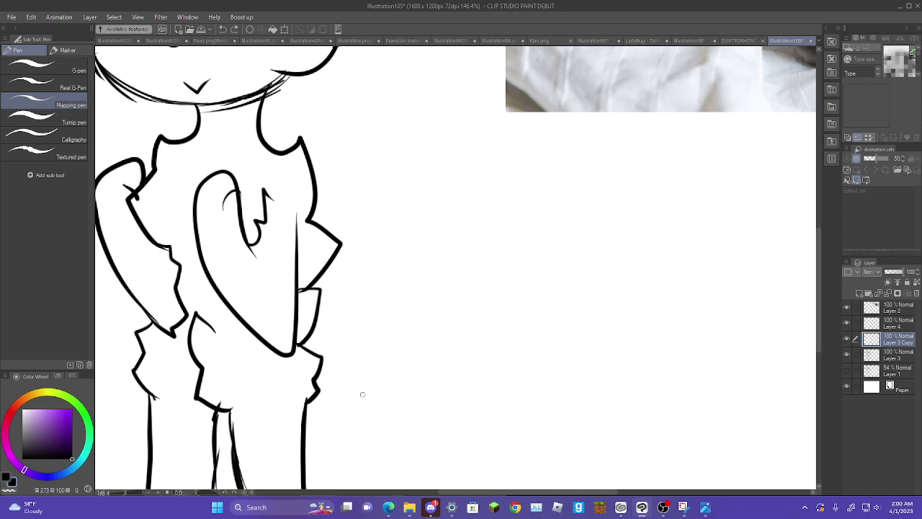
- Draw a large raised paw outline with four toe bumps beside the figure, adding a heart-shaped main pad and oval toe pads
mouse_move(363, 395)
left_mouse_down()
mouse_move(359, 109)
mouse_move(443, 107)
mouse_move(461, 122)
mouse_move(518, 117)
mouse_move(523, 157)
mouse_move(505, 228)
mouse_move(508, 324)
mouse_move(531, 422)
left_mouse_up()
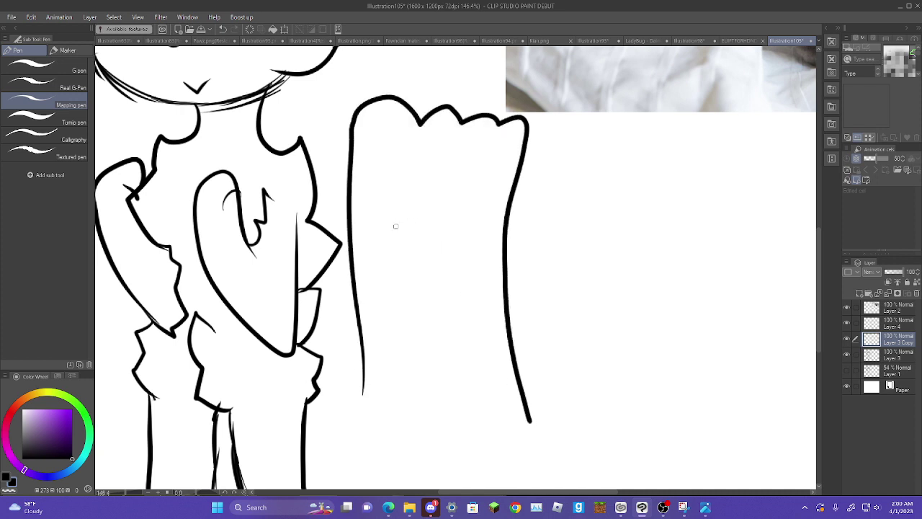
mouse_move(383, 234)
left_mouse_down()
mouse_move(434, 181)
mouse_move(478, 270)
mouse_move(435, 292)
mouse_move(421, 274)
mouse_move(397, 293)
mouse_move(381, 258)
mouse_move(411, 197)
mouse_move(356, 142)
mouse_move(371, 184)
left_mouse_up()
mouse_move(431, 165)
left_mouse_down()
mouse_move(424, 142)
mouse_move(433, 167)
mouse_move(490, 177)
left_mouse_up()
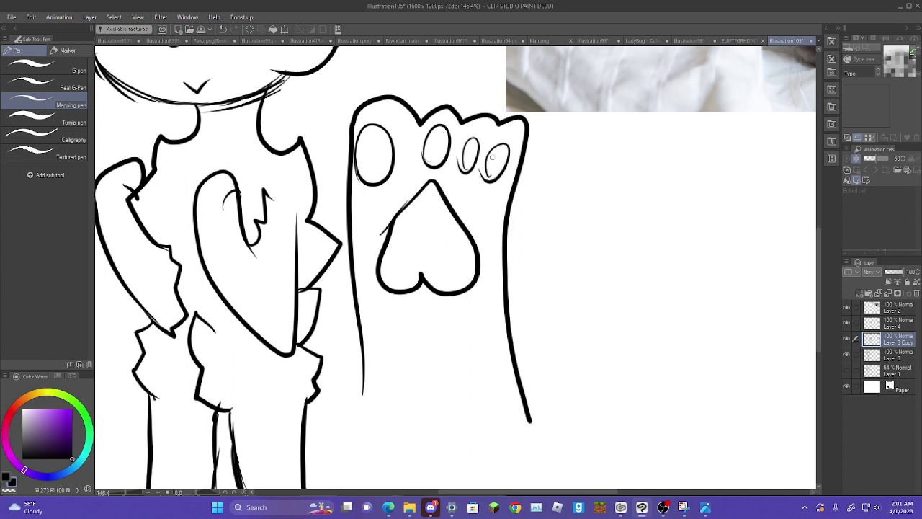
- Undo the oval pad on the paw's rightmost toe
left_click(223, 28)
left_click(234, 29)
left_click(224, 30)
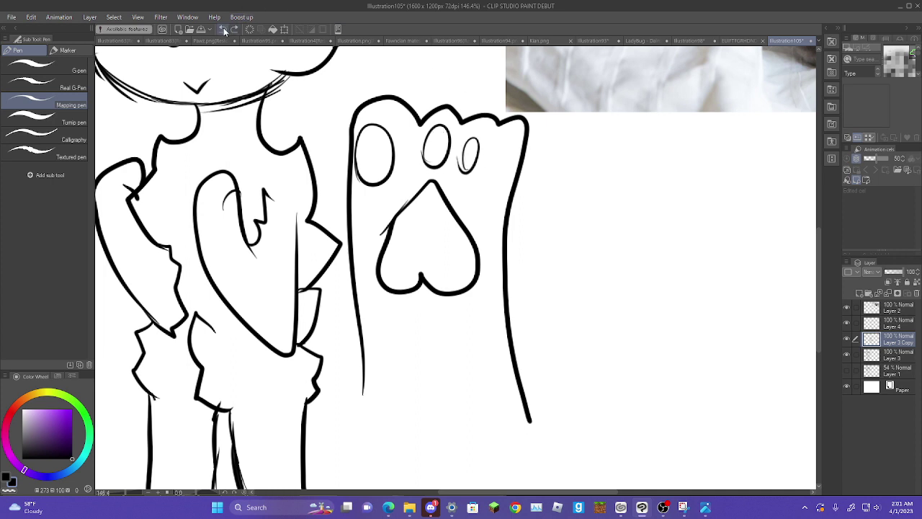
- Undo the four-toed paw drawing with its heart-shaped pad, leaving Layer 3 Copy empty
left_click(224, 29)
left_click(224, 30)
left_click(224, 30)
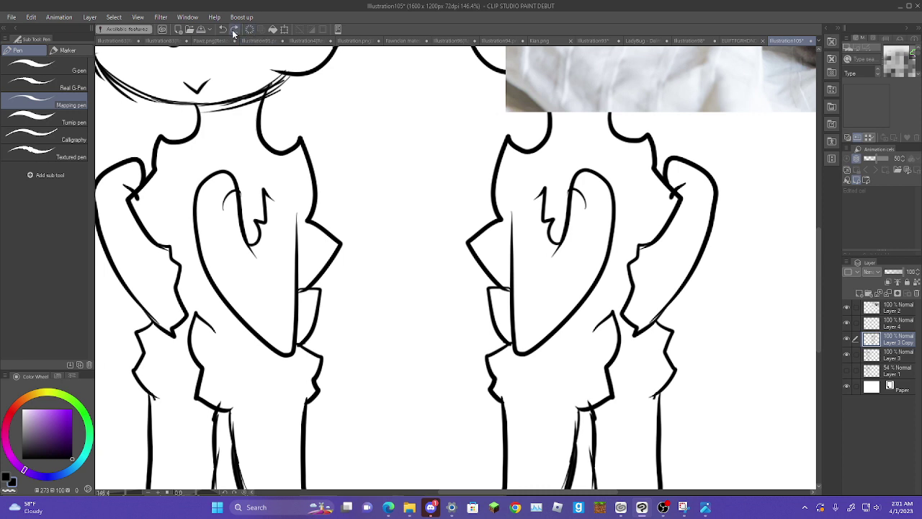
left_click(234, 29)
- Draw a tall rounded paw outline beside the figure, with a teardrop-shaped main pad and four oval toe pads
mouse_move(539, 409)
left_mouse_down()
mouse_move(521, 140)
mouse_move(397, 149)
mouse_move(360, 177)
mouse_move(344, 229)
mouse_move(359, 232)
left_mouse_up()
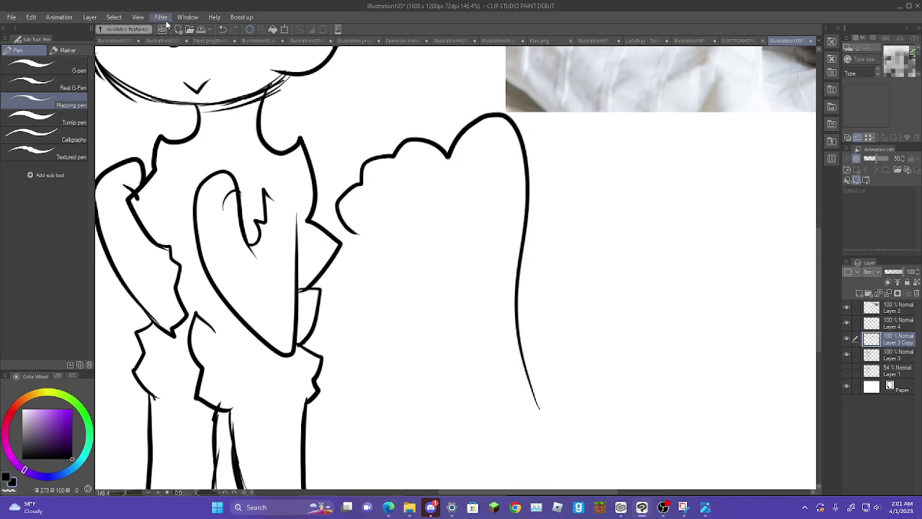
left_click(224, 30)
mouse_move(481, 393)
left_mouse_down()
mouse_move(476, 220)
mouse_move(427, 115)
mouse_move(383, 130)
mouse_move(349, 390)
left_mouse_up()
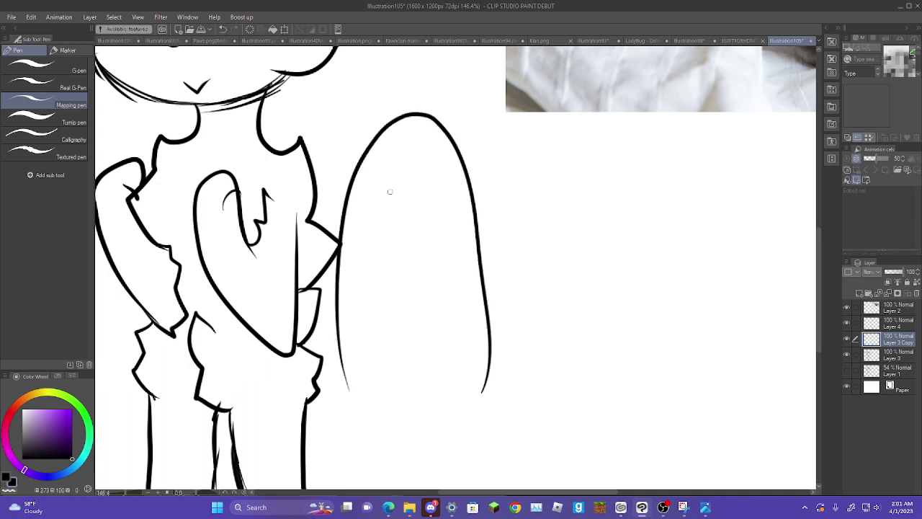
mouse_move(376, 200)
left_mouse_down()
mouse_move(403, 171)
mouse_move(426, 208)
mouse_move(425, 238)
mouse_move(371, 237)
mouse_move(362, 227)
mouse_move(418, 147)
mouse_move(375, 155)
mouse_move(360, 178)
left_mouse_up()
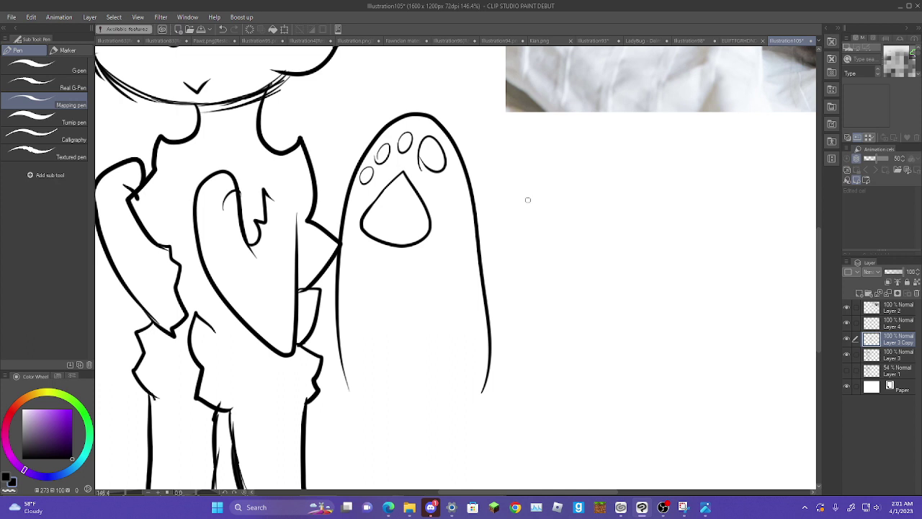
- Shift the finished paw drawing farther from the figure and slightly lower with a transform
left_click(285, 29)
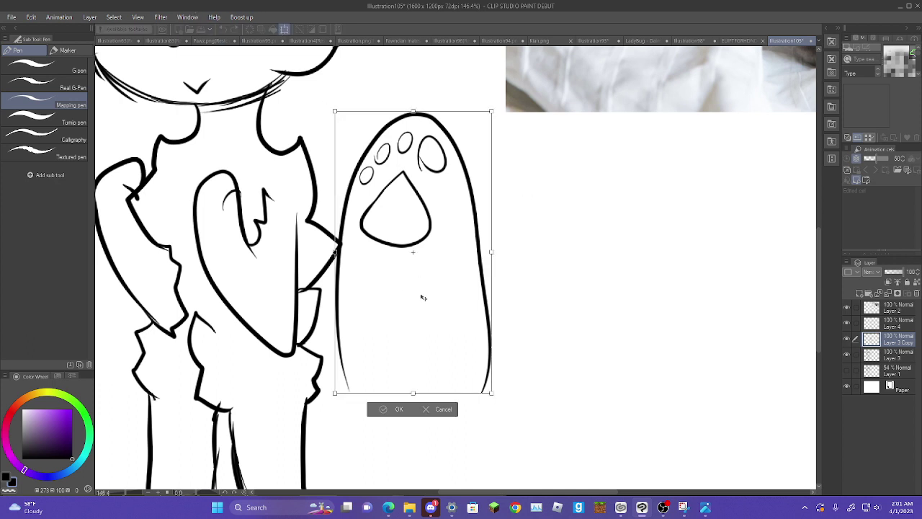
left_click_drag(424, 298, 487, 322)
left_click(447, 433)
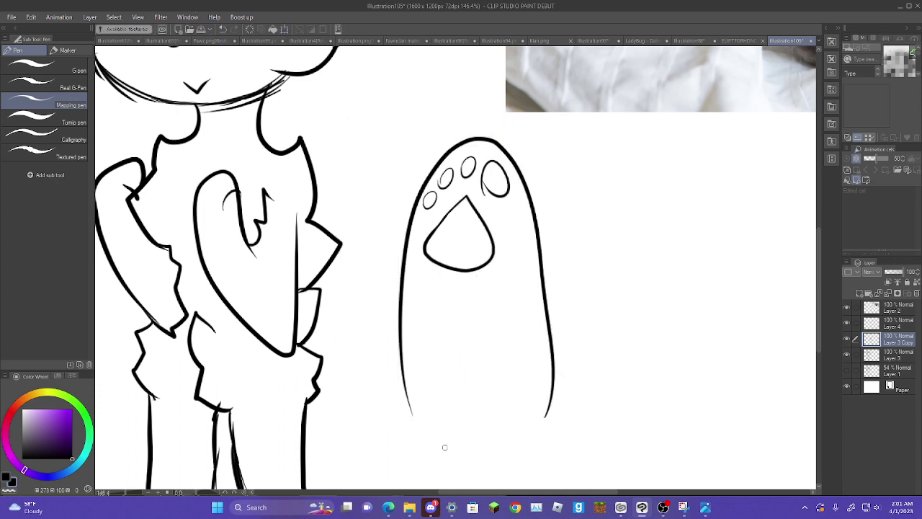
- Duplicate the paw onto a new layer and place the copy directly beside the original
scroll(482, 361, "down", 4)
scroll(490, 314, "up", 1)
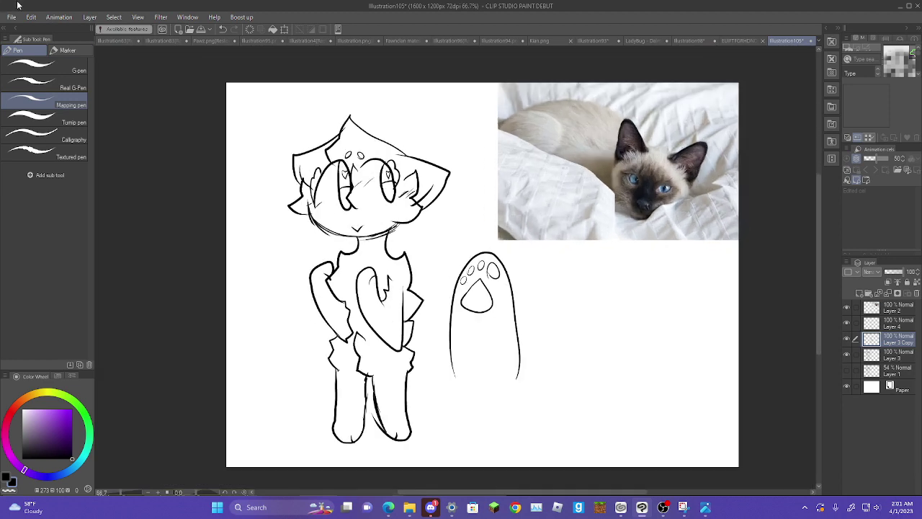
left_click(32, 17)
left_click(32, 18)
left_click(38, 20)
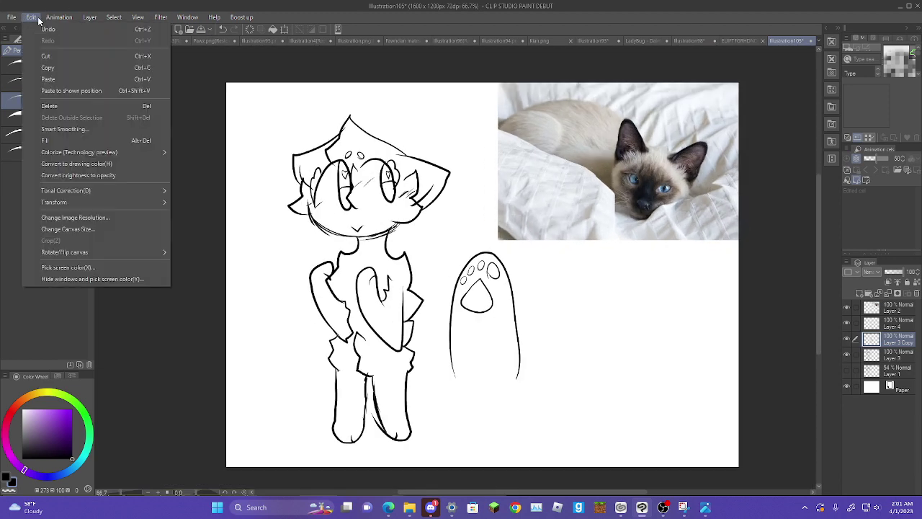
left_click(58, 79)
left_click(285, 29)
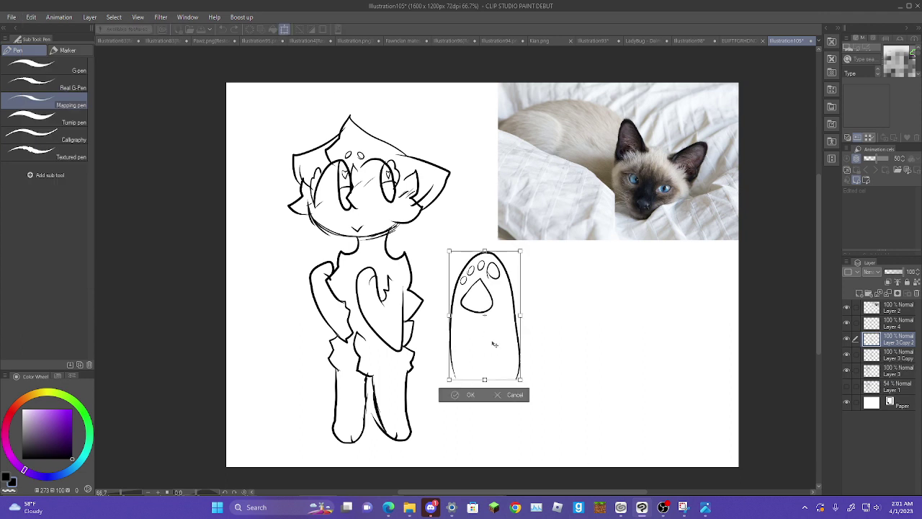
left_click_drag(494, 344, 571, 347)
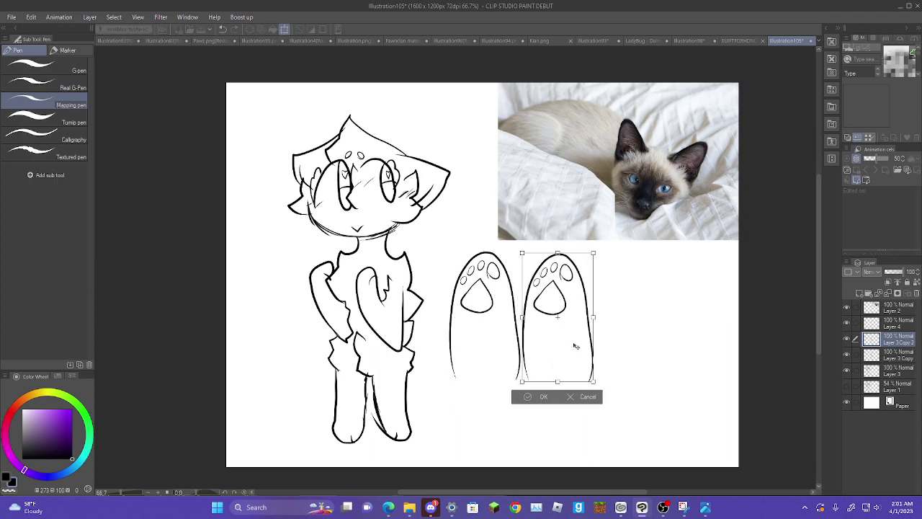
left_click(542, 397)
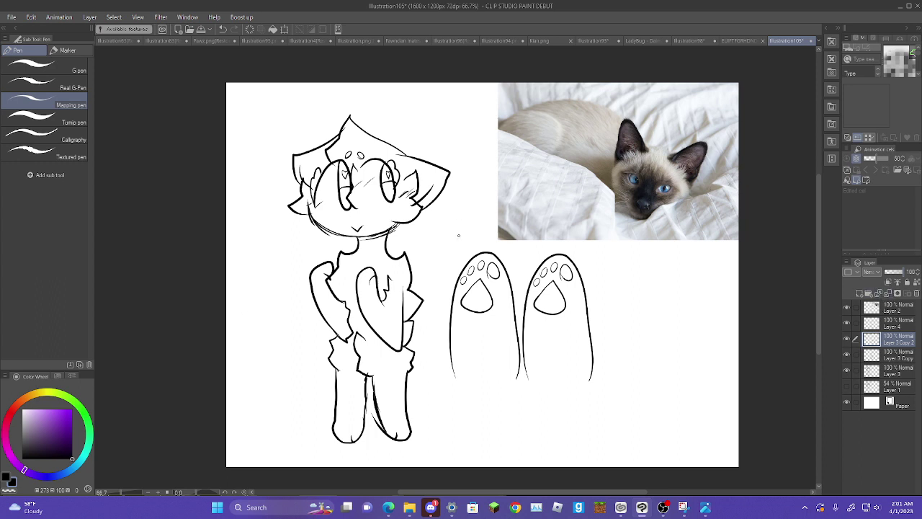
mouse_move(458, 235)
left_mouse_down()
mouse_move(537, 110)
mouse_move(582, 101)
left_mouse_up()
left_click_drag(519, 232, 461, 214)
left_click(223, 31)
left_click(223, 30)
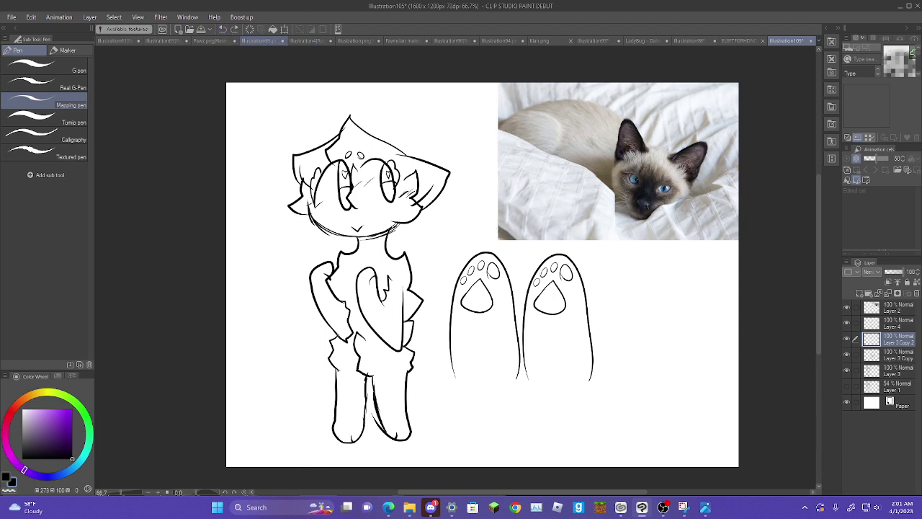
- Hide the cat photo on Layer 2 and draw a large curved eye outline containing a long rounded pupil
left_click(846, 308)
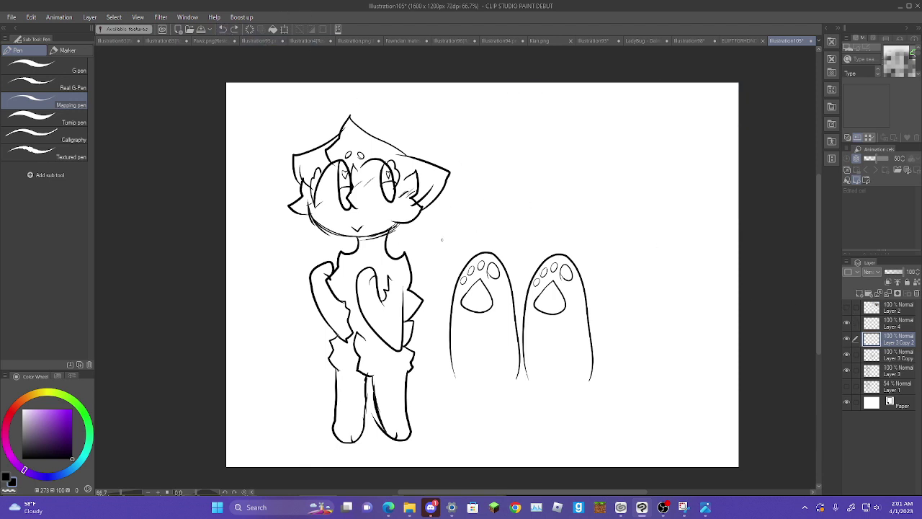
mouse_move(344, 389)
left_mouse_down()
mouse_move(360, 268)
mouse_move(551, 119)
mouse_move(580, 120)
mouse_move(565, 361)
mouse_move(434, 376)
mouse_move(360, 356)
left_mouse_up()
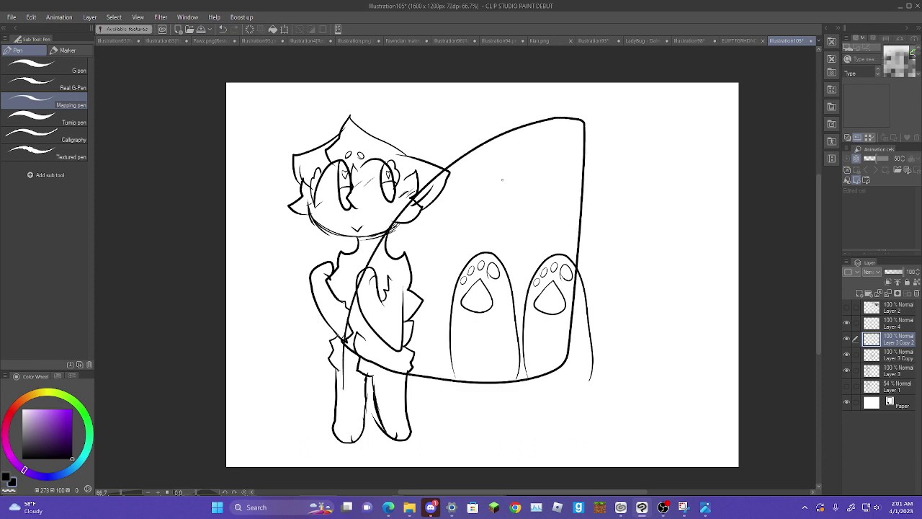
mouse_move(523, 122)
left_mouse_down()
mouse_move(503, 193)
mouse_move(534, 290)
mouse_move(557, 310)
mouse_move(574, 258)
left_mouse_up()
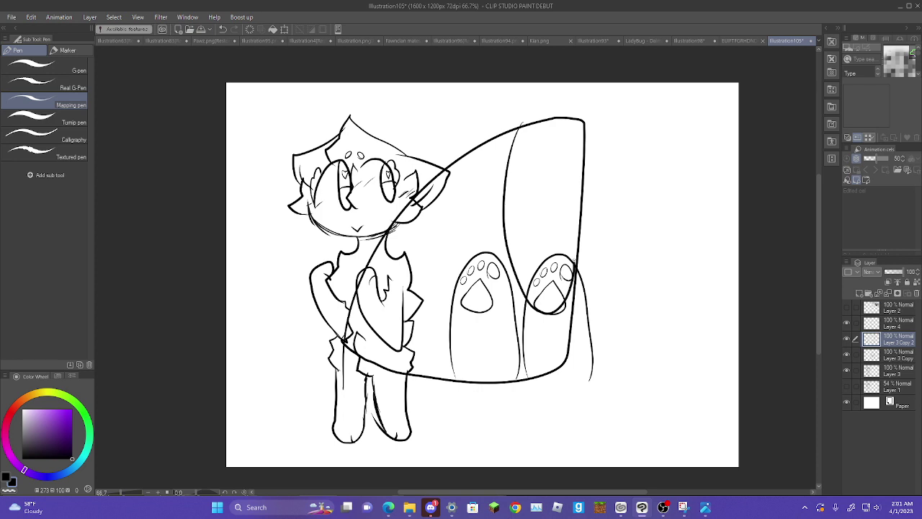
left_click_drag(497, 232, 581, 207)
mouse_move(554, 174)
left_mouse_down()
mouse_move(575, 152)
mouse_move(547, 163)
left_mouse_up()
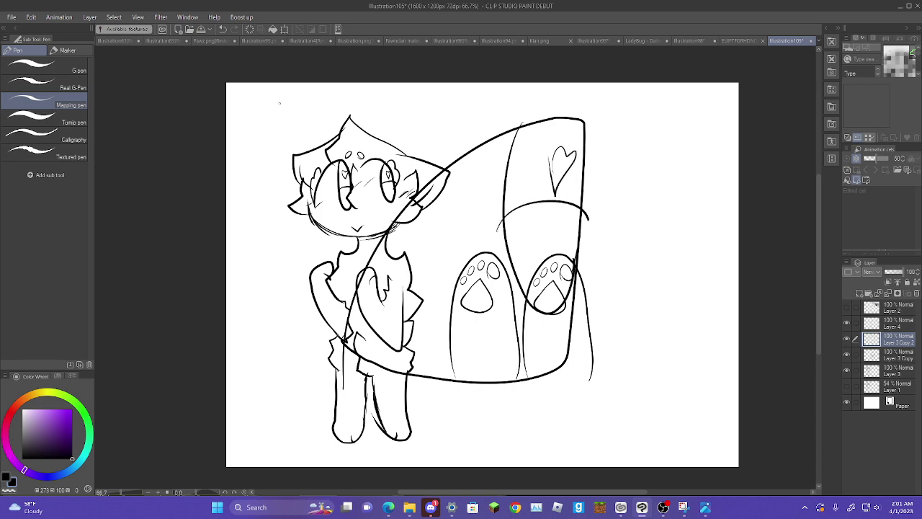
left_click(223, 29)
left_click(223, 29)
left_click(223, 29)
- Add an arc across the lower pupil, a small heart highlight and a flat oval to the large eye drawing
left_click_drag(509, 282, 596, 280)
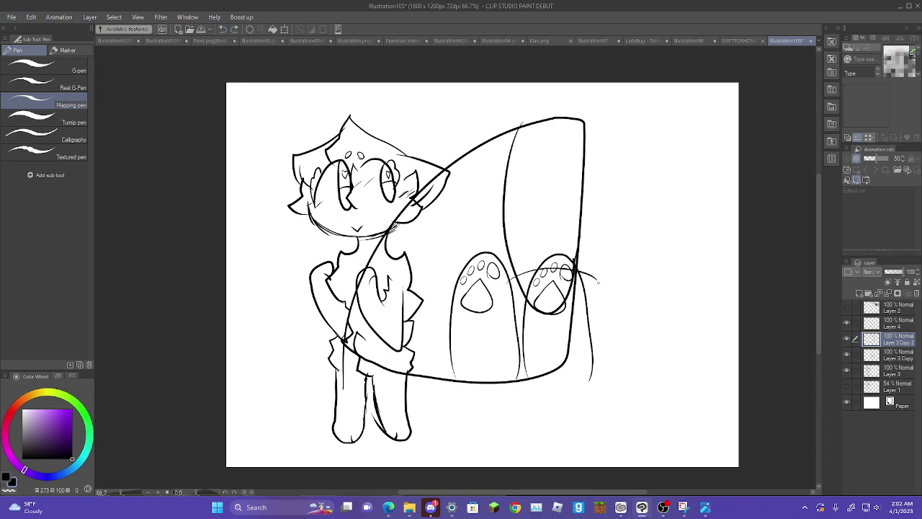
mouse_move(547, 186)
left_mouse_down()
mouse_move(573, 191)
mouse_move(556, 216)
mouse_move(546, 184)
left_mouse_up()
left_click_drag(414, 272, 419, 296)
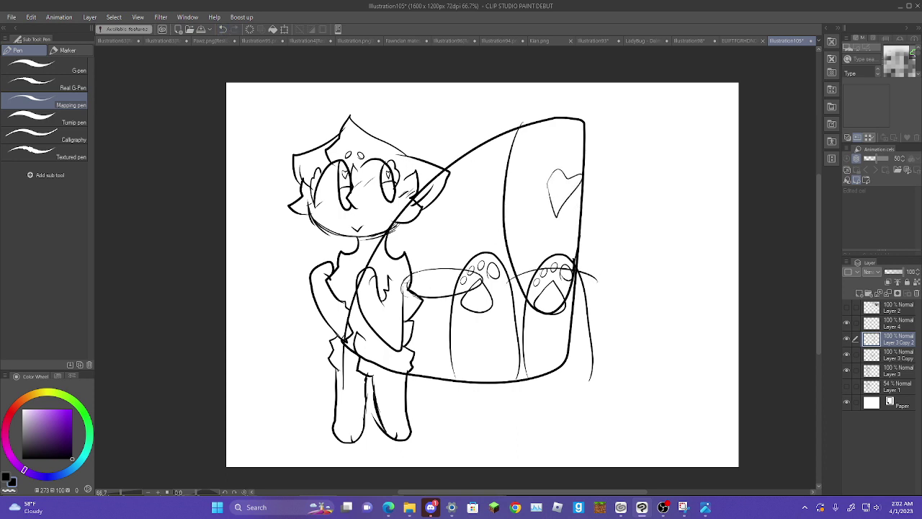
mouse_move(474, 199)
left_mouse_down()
mouse_move(484, 202)
mouse_move(471, 228)
left_mouse_up()
left_click(223, 29)
- Scale the eye drawing down and place it above the two paws
left_click(286, 29)
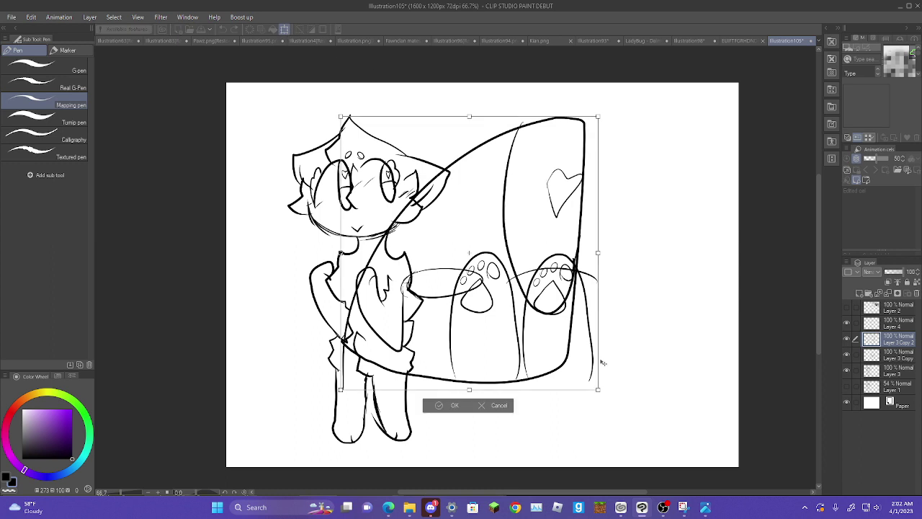
left_click_drag(599, 390, 477, 249)
left_click_drag(463, 193, 576, 196)
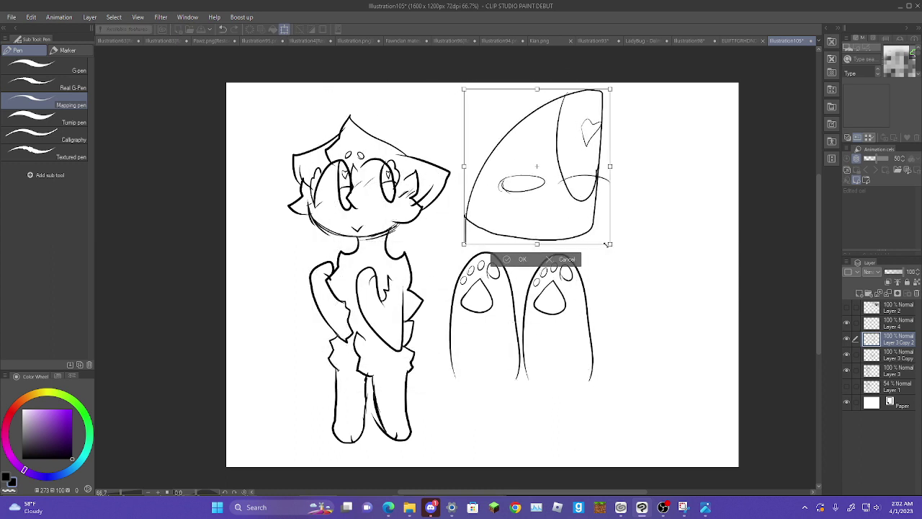
left_click(507, 258)
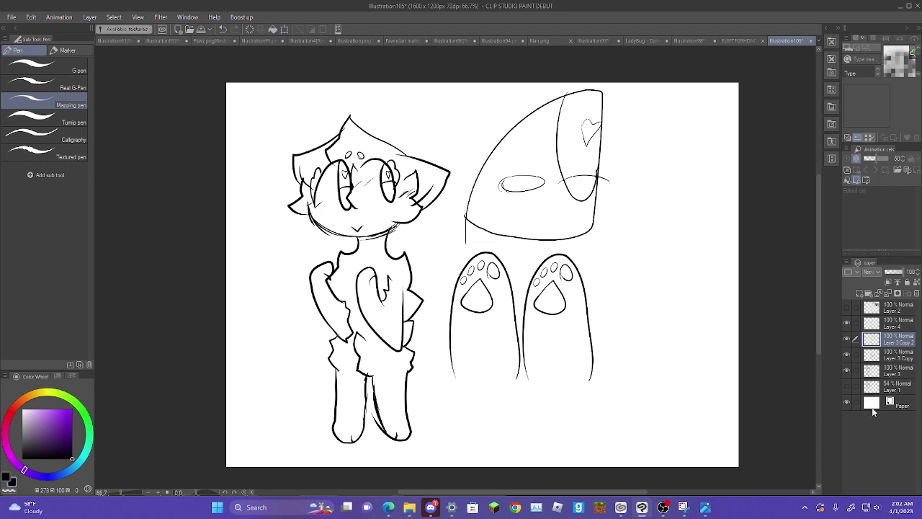
- Add a new layer and draw a small upside-down triangle beside the paws
left_click(860, 294)
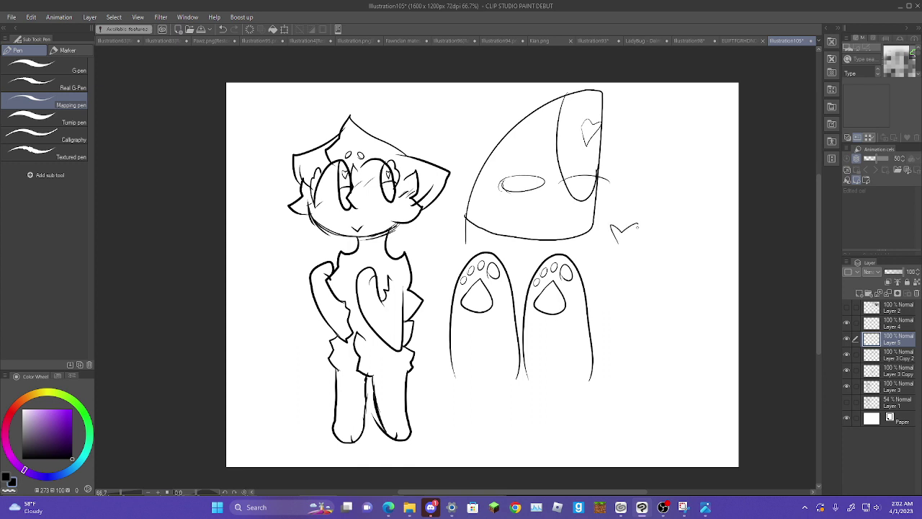
left_click_drag(639, 228, 618, 255)
left_click(223, 29)
mouse_move(639, 298)
left_mouse_down()
mouse_move(651, 270)
mouse_move(676, 260)
mouse_move(670, 298)
mouse_move(655, 308)
mouse_move(663, 272)
mouse_move(645, 298)
left_mouse_up()
left_click(223, 29)
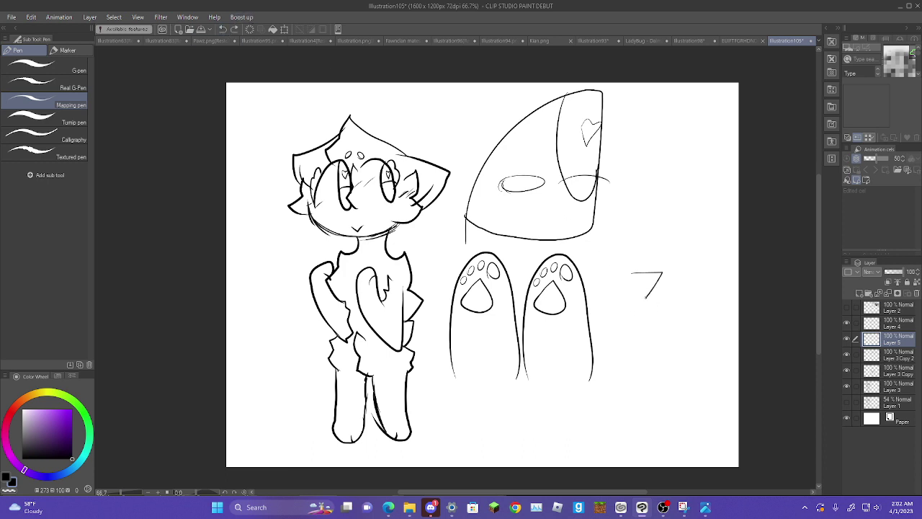
left_click(223, 29)
mouse_move(684, 294)
left_mouse_down()
mouse_move(675, 317)
mouse_move(657, 297)
left_mouse_up()
- Move the triangle up near the eye drawing and sketch an open, pointed curve above it
key("ctrl+t")
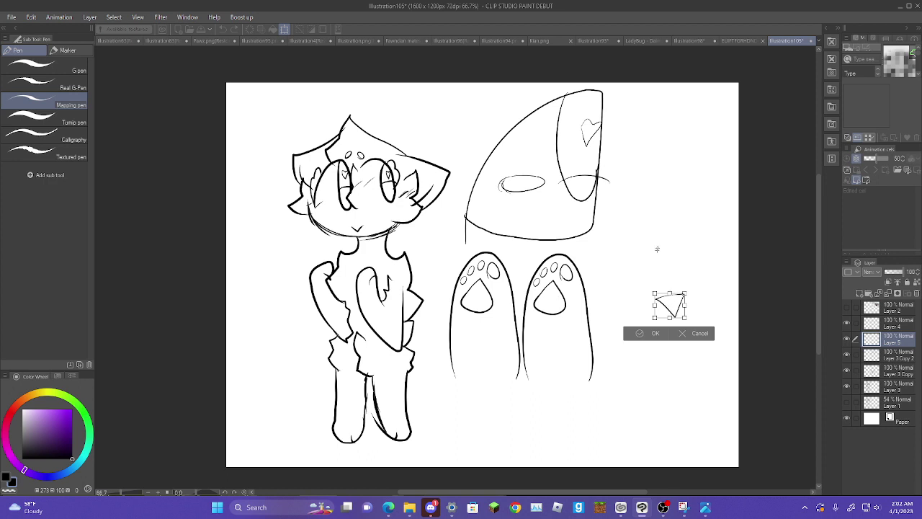
left_click_drag(657, 249, 634, 181)
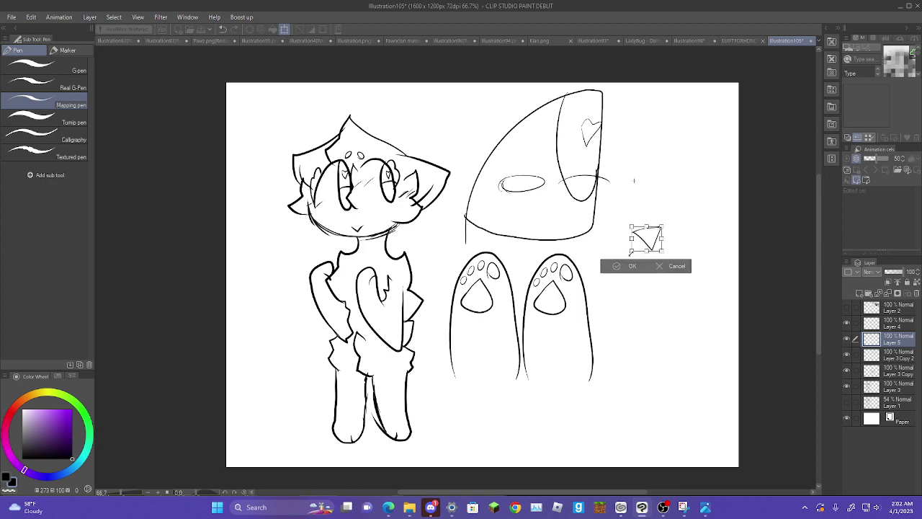
left_click(620, 266)
mouse_move(644, 126)
left_mouse_down()
mouse_move(666, 182)
mouse_move(650, 196)
left_mouse_up()
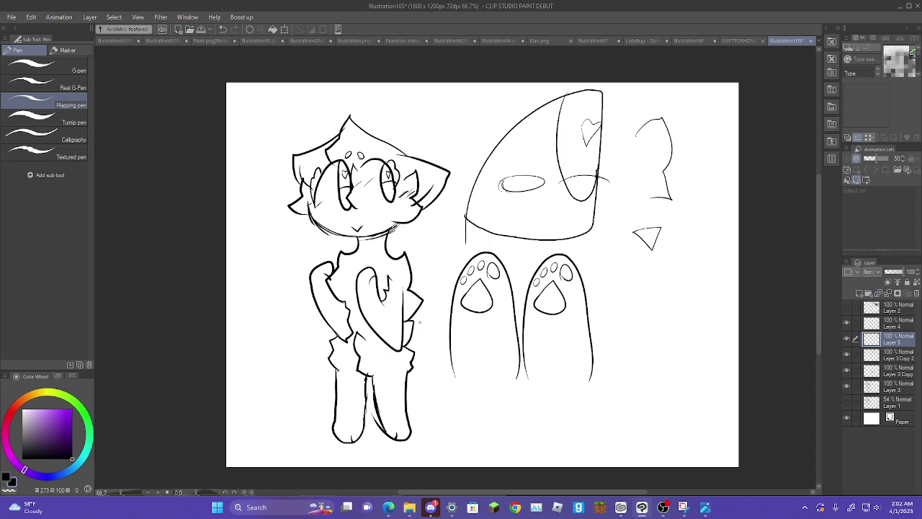
- Draw a jagged, fluffy tail outline behind the figure's hip and legs on Layer 3
left_click(875, 393)
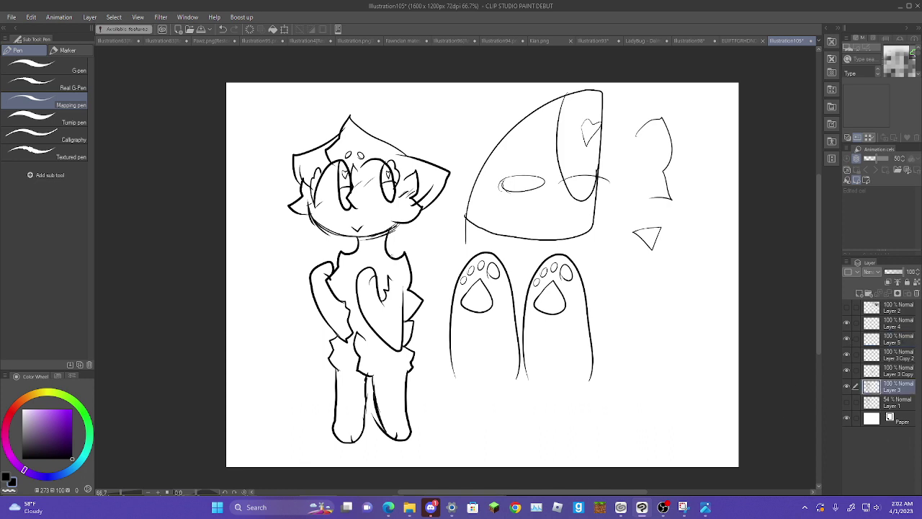
mouse_move(413, 276)
left_mouse_down()
mouse_move(447, 328)
mouse_move(415, 365)
left_mouse_up()
left_click(223, 29)
left_click(847, 387)
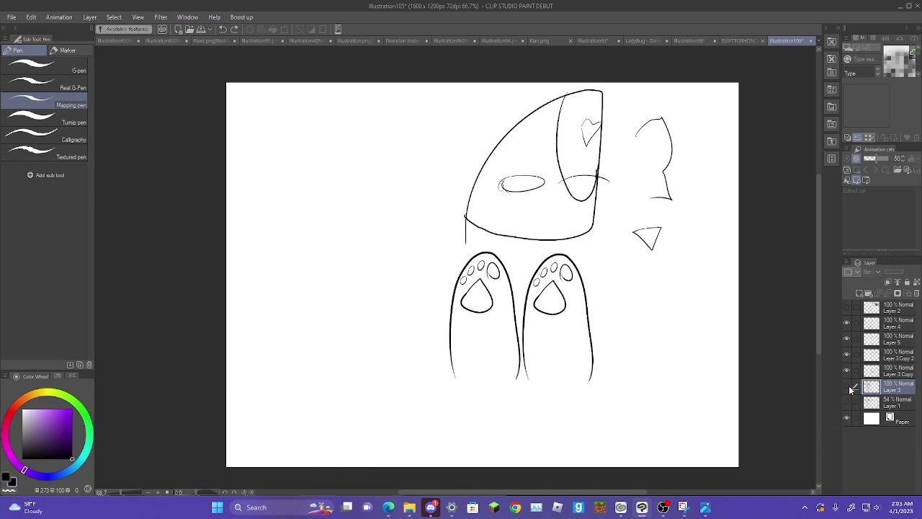
left_click(847, 387)
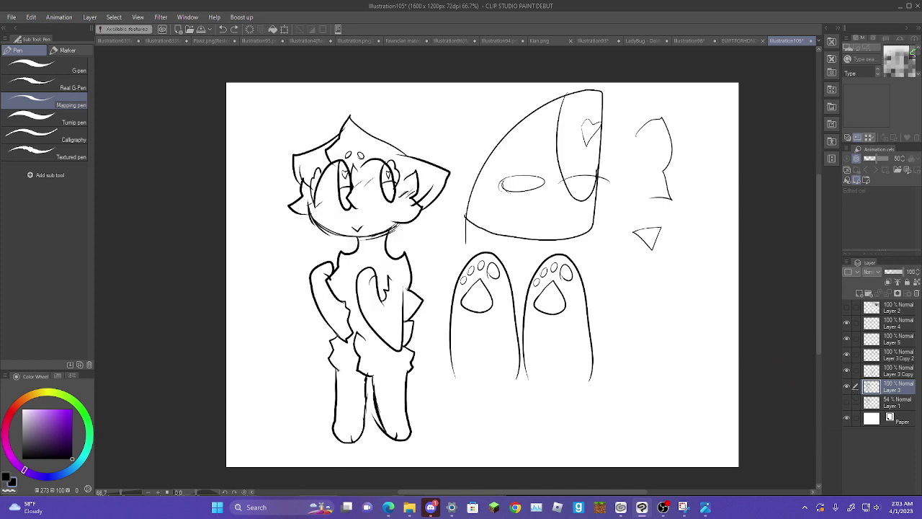
mouse_move(431, 281)
left_mouse_down()
mouse_move(445, 349)
mouse_move(415, 405)
left_mouse_up()
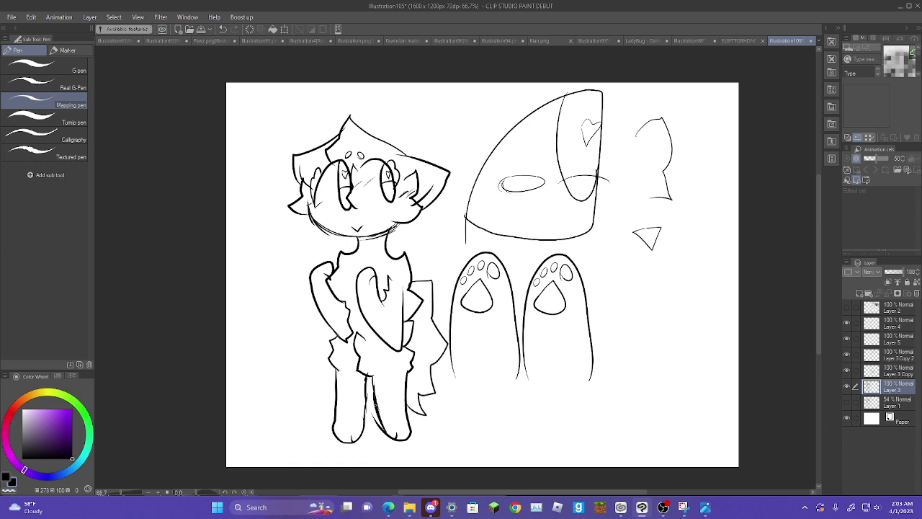
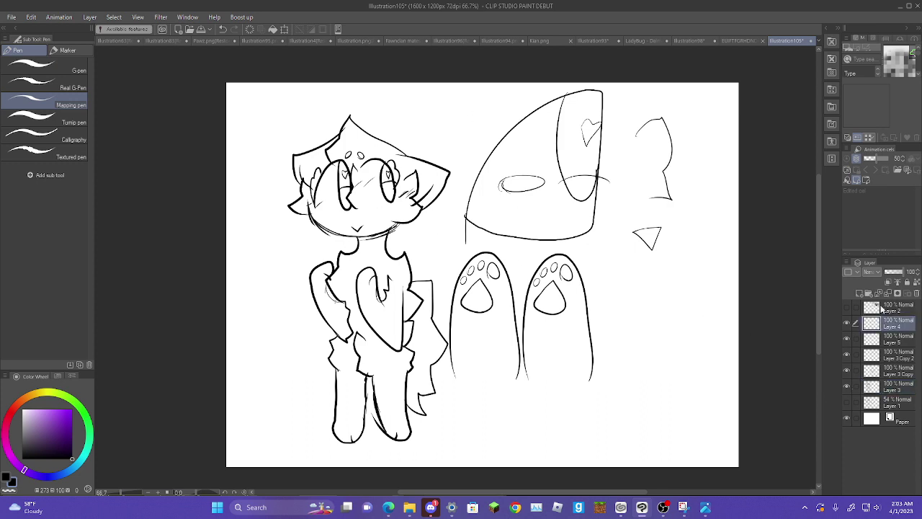
left_click(873, 327)
left_click(876, 335)
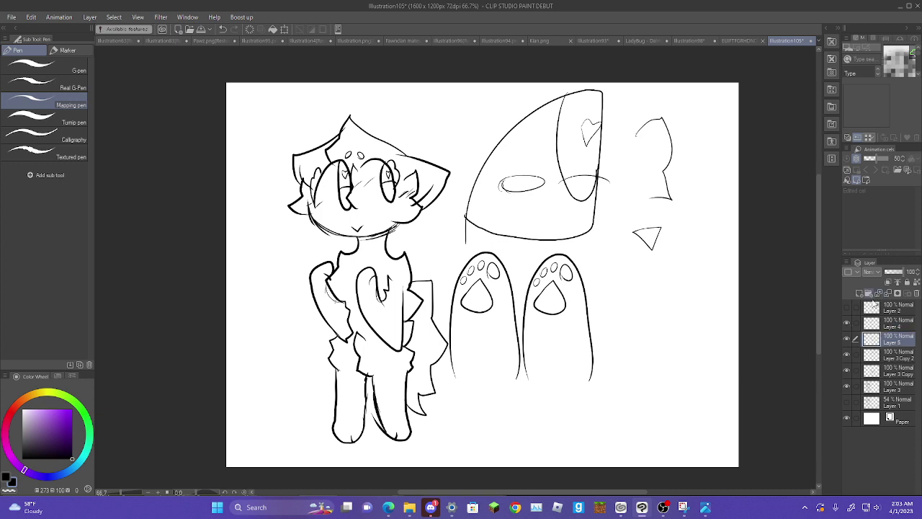
left_click(877, 349)
left_click(877, 369)
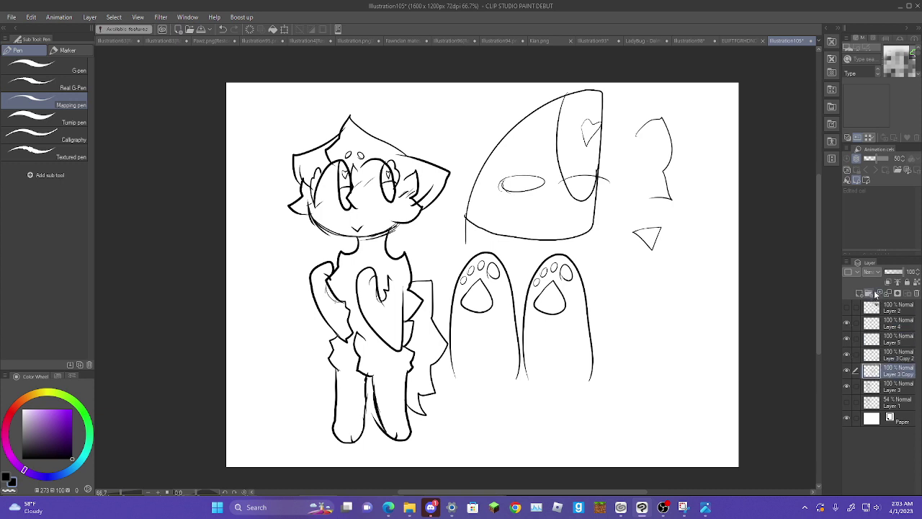
left_click(877, 386)
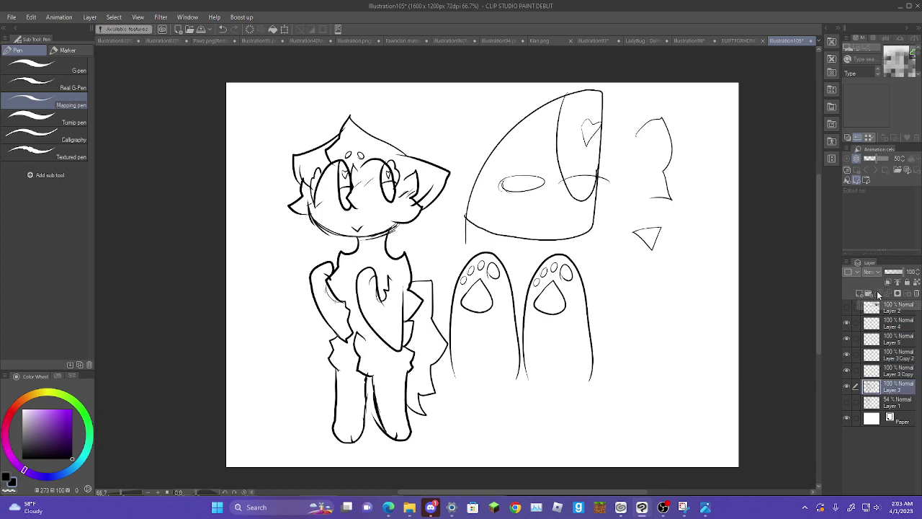
left_click(847, 400)
left_click(848, 400)
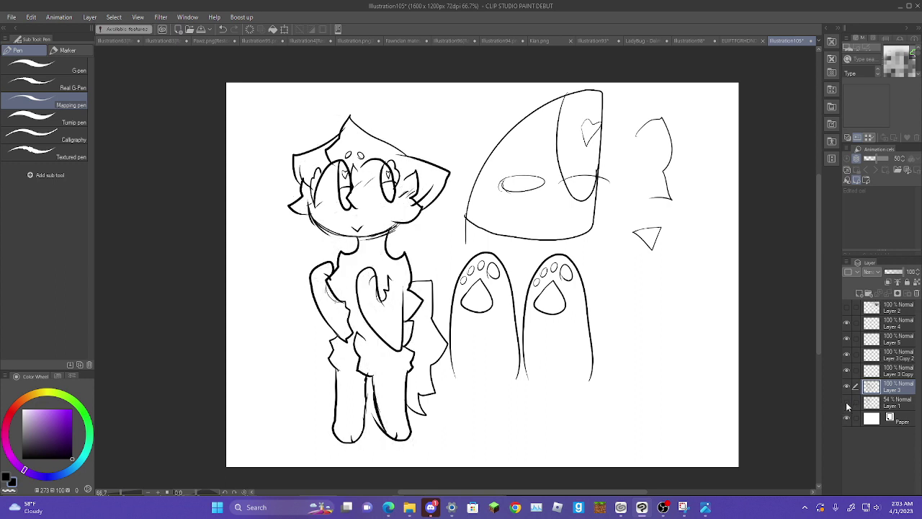
- Add a new layer directly above the paper and show the Siamese cat reference photo
left_click(873, 417)
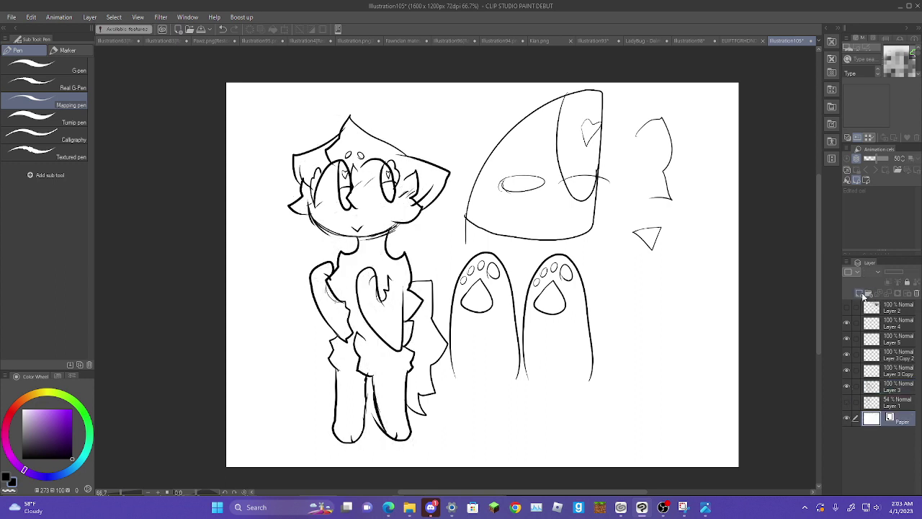
left_click(861, 293)
key("ctrl+v")
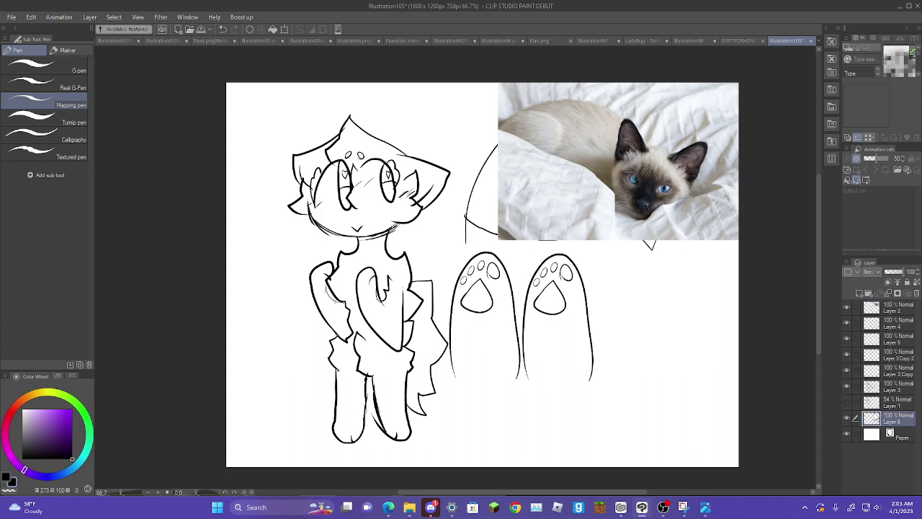
- Select the face area on Layer 3 and paint it with a light grey sampled from the cat photo, using the Turnip pen
key("w")
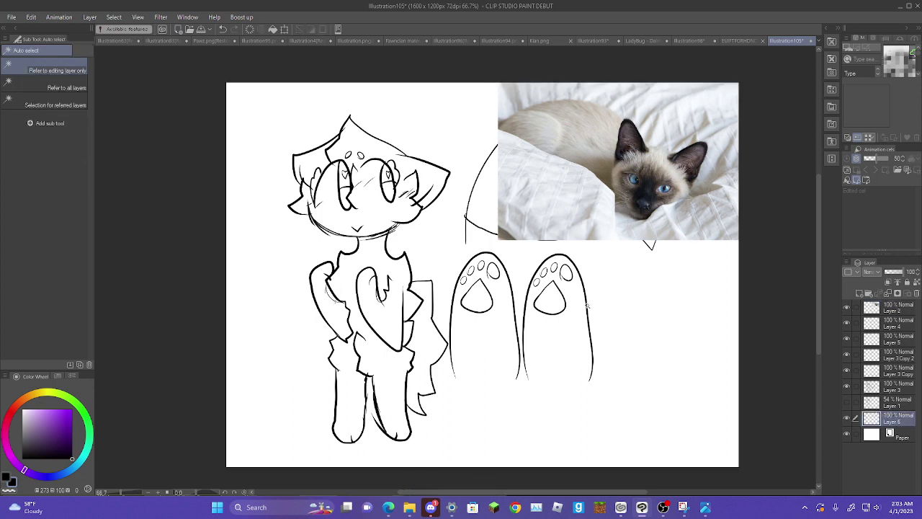
left_click(874, 390)
left_click(361, 208)
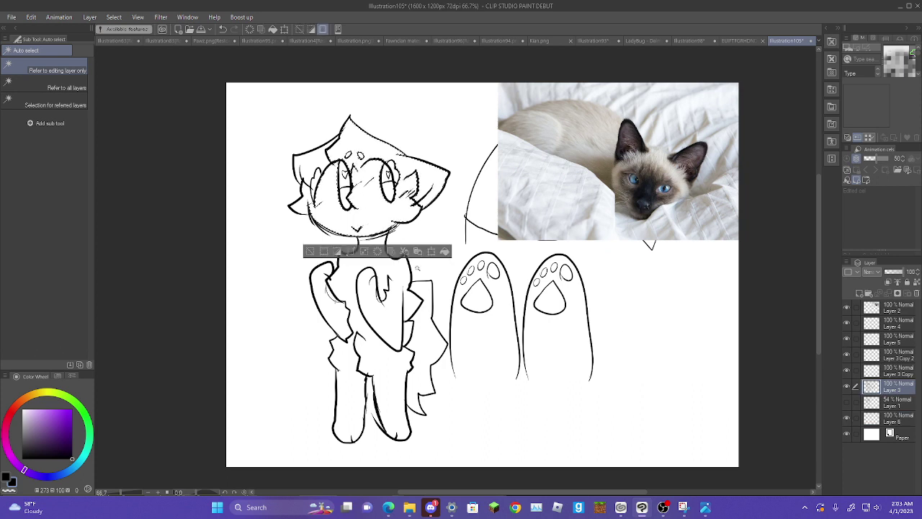
right_click(657, 176)
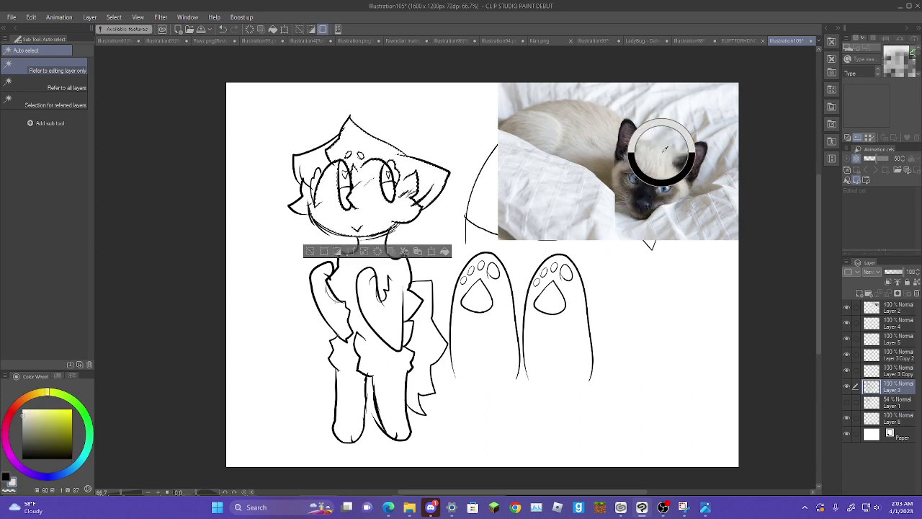
key("p")
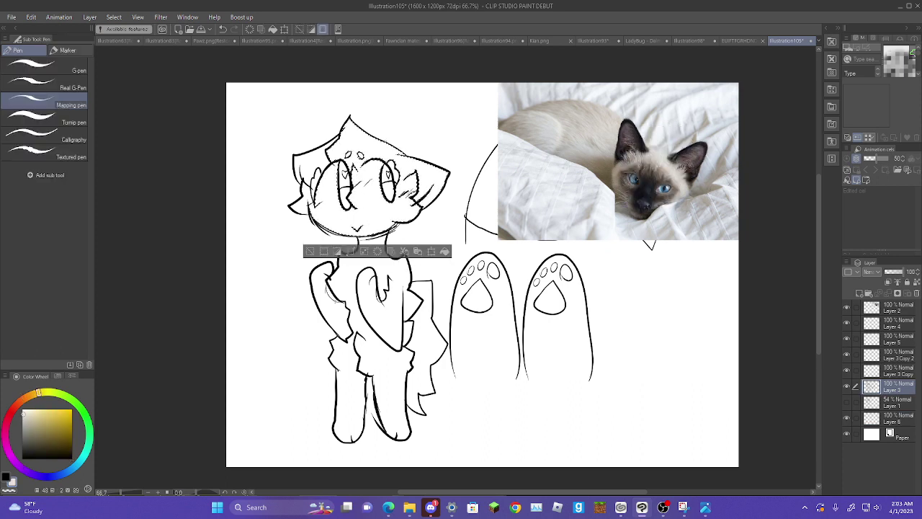
left_click(68, 105)
left_click(72, 123)
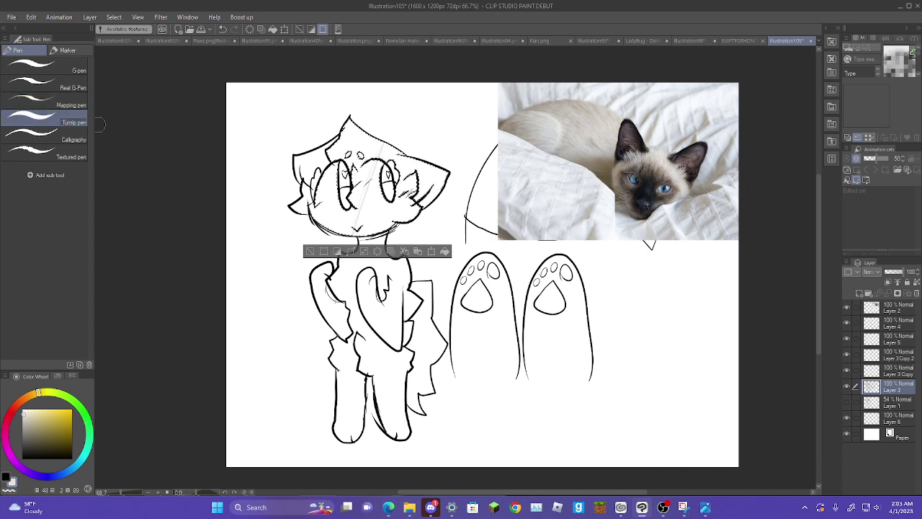
mouse_move(360, 159)
left_mouse_down()
mouse_move(393, 183)
mouse_move(339, 205)
mouse_move(345, 222)
left_mouse_up()
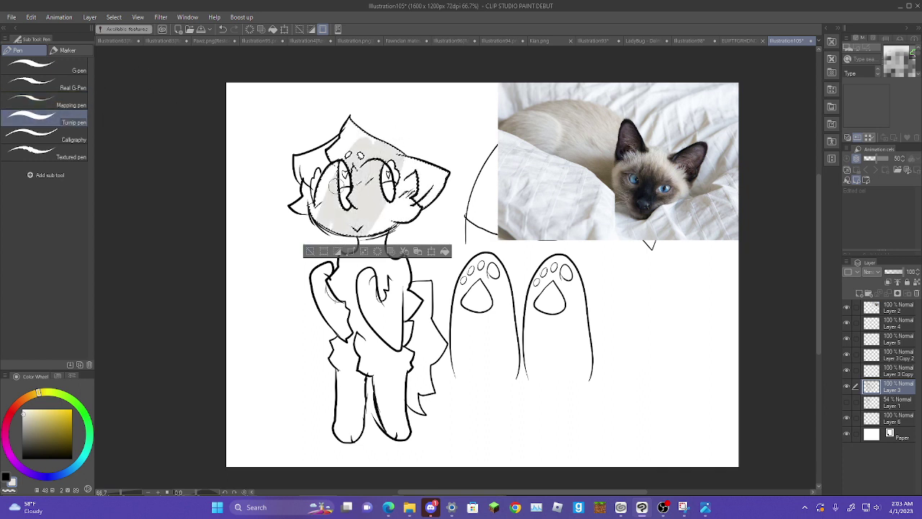
left_click_drag(333, 151, 422, 99)
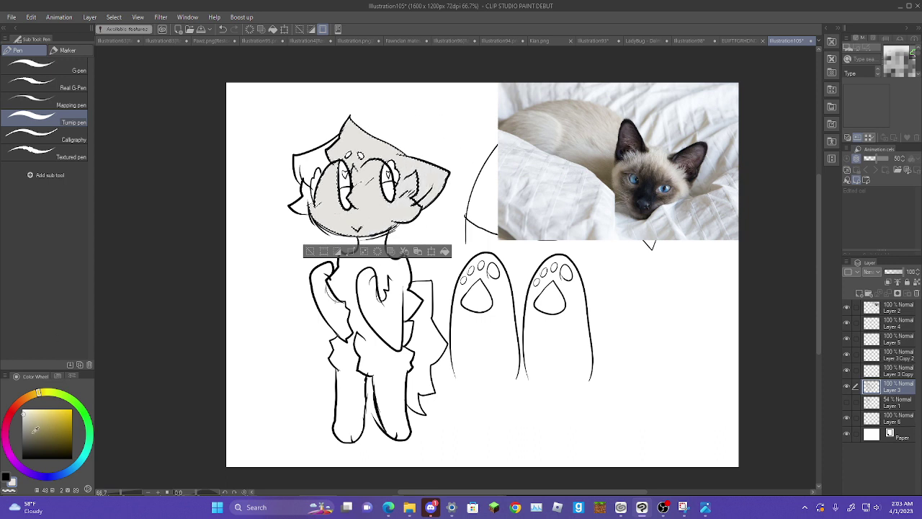
- Try several warmer cream shades over the selected face area
left_click_drag(34, 409, 30, 416)
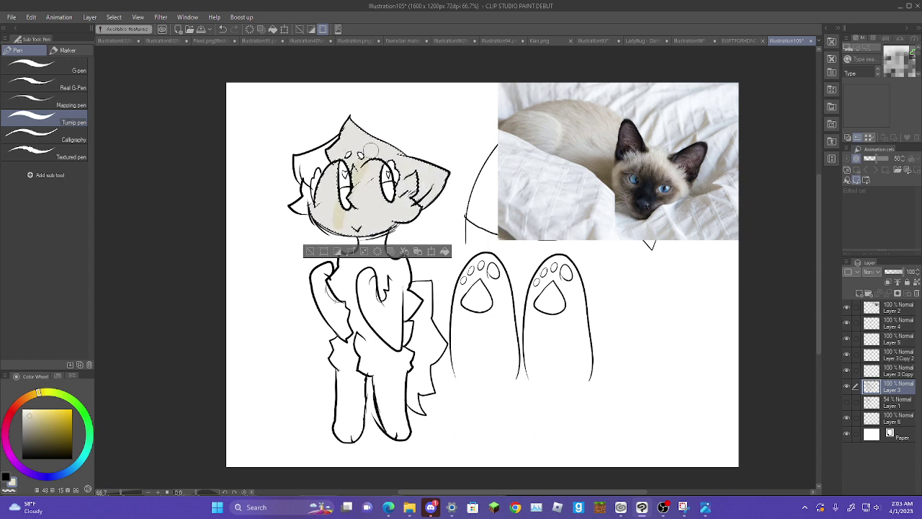
left_click(31, 408)
left_click(28, 411)
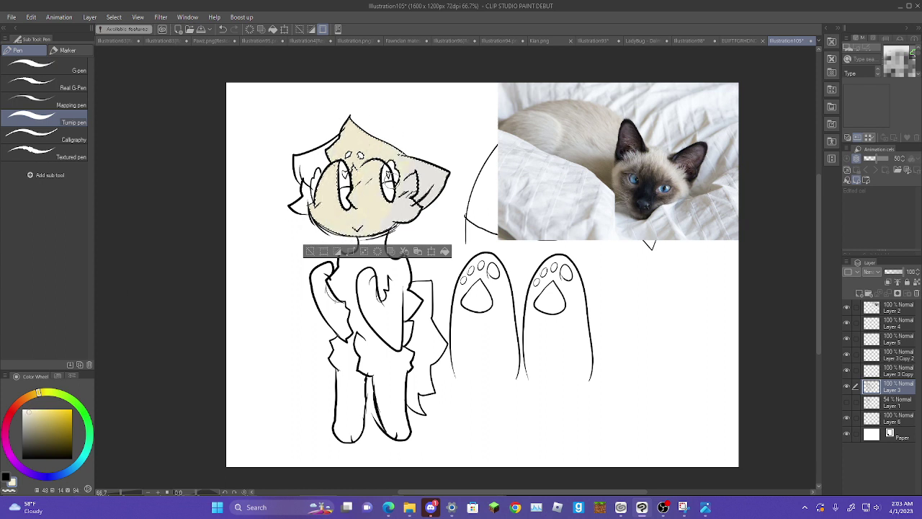
left_click_drag(30, 411, 27, 412)
left_click(29, 409)
left_click(28, 407)
left_click(26, 409)
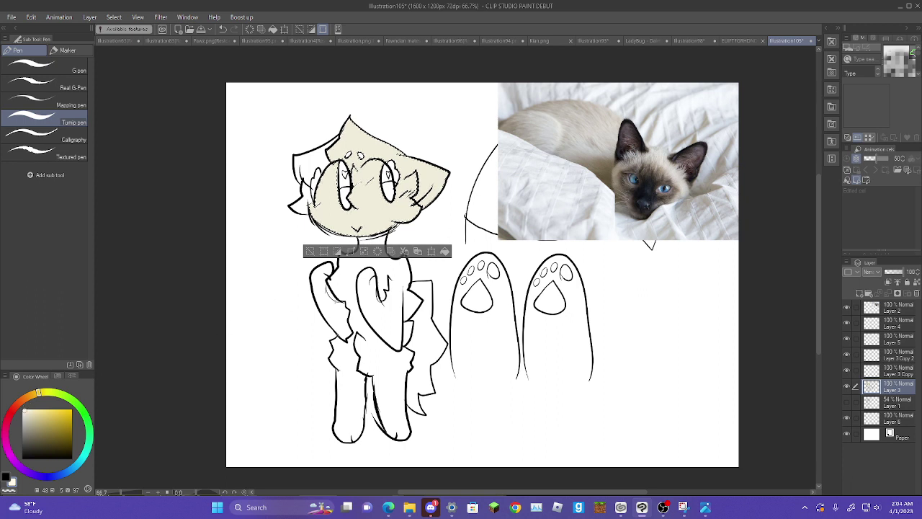
left_click(444, 251)
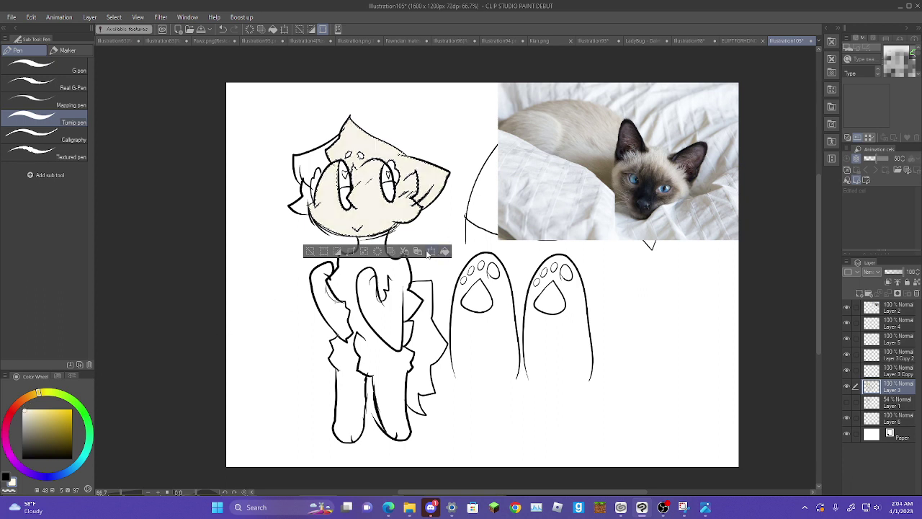
- Mix a light warm grey-beige from an orange hue, fill the selected face area with it and clear the selection
left_click_drag(38, 394, 25, 398)
left_click(27, 418)
left_click(25, 417)
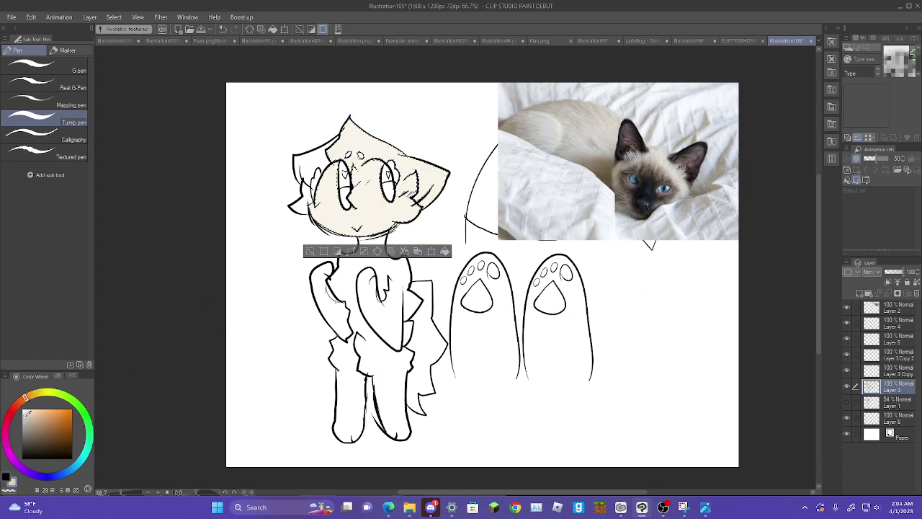
left_click(444, 251)
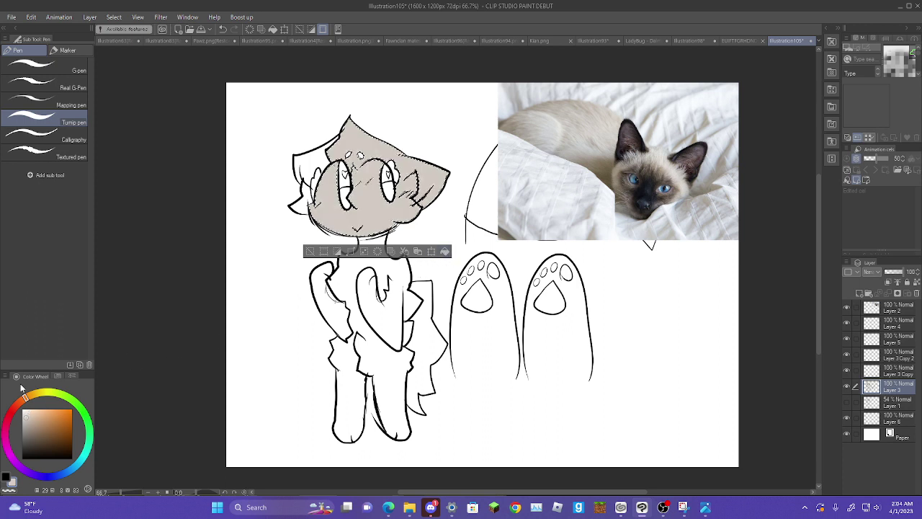
left_click(308, 251)
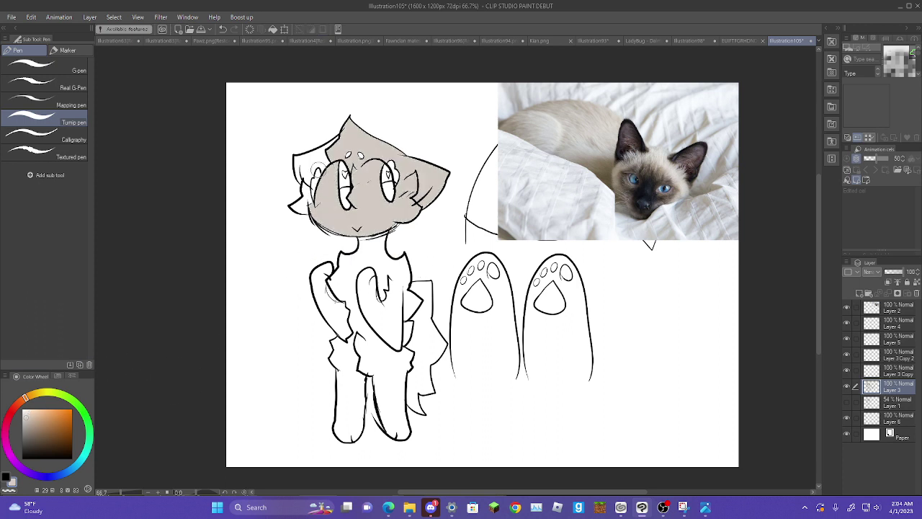
- Undo the trial colouring of the face back to plain line art
left_click(224, 30)
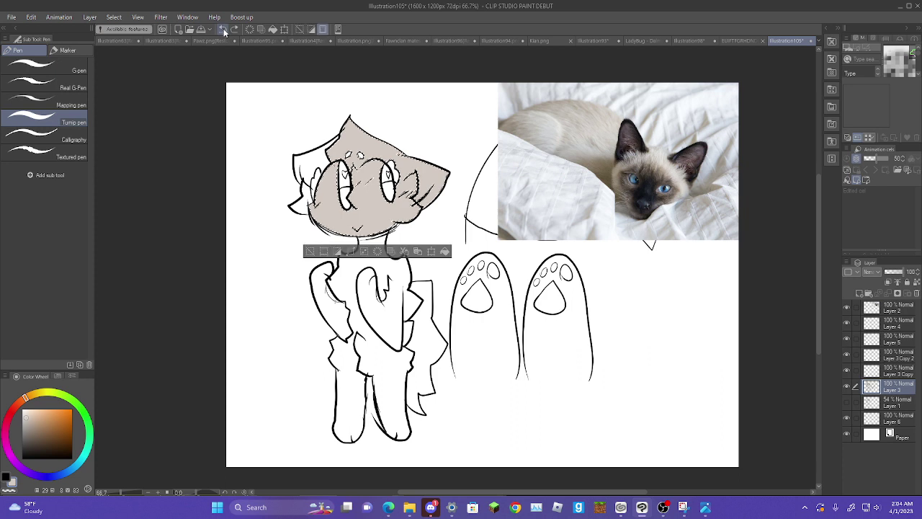
left_click(225, 30)
left_click(226, 29)
left_click(225, 31)
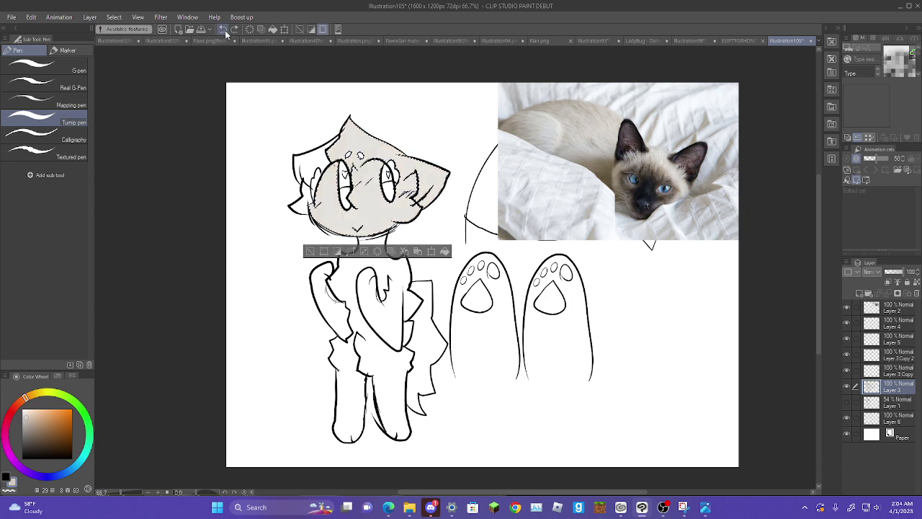
- Fill the face, the ear on the left of the head and the cheek tuft below it with the grey-beige colour
key("w")
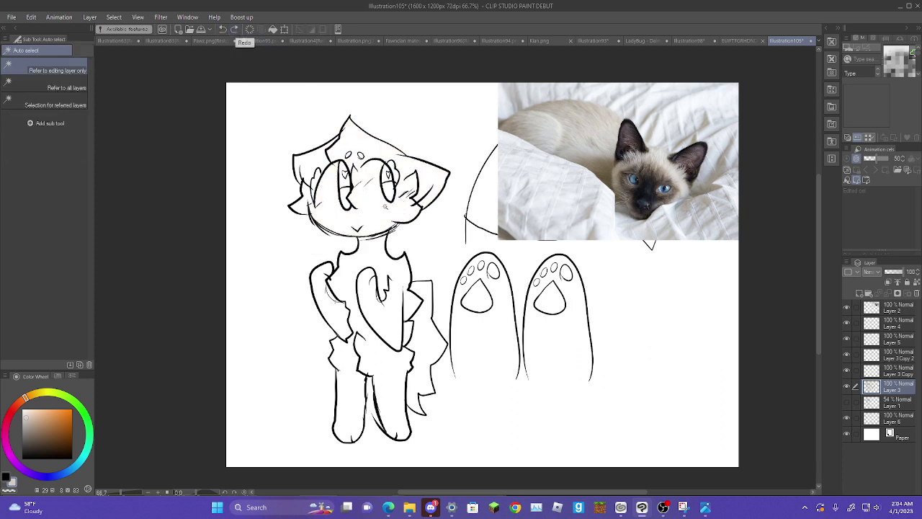
left_click(445, 251)
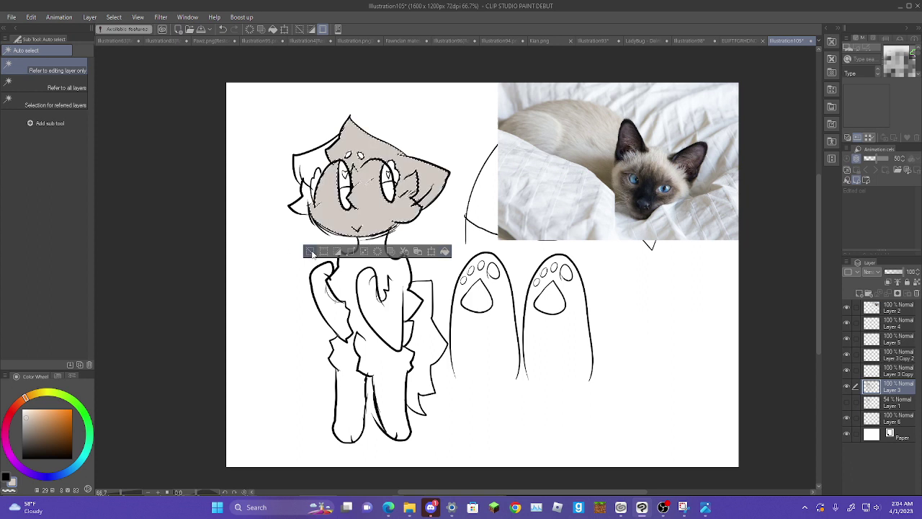
left_click(311, 251)
left_click(323, 160)
left_click(385, 202)
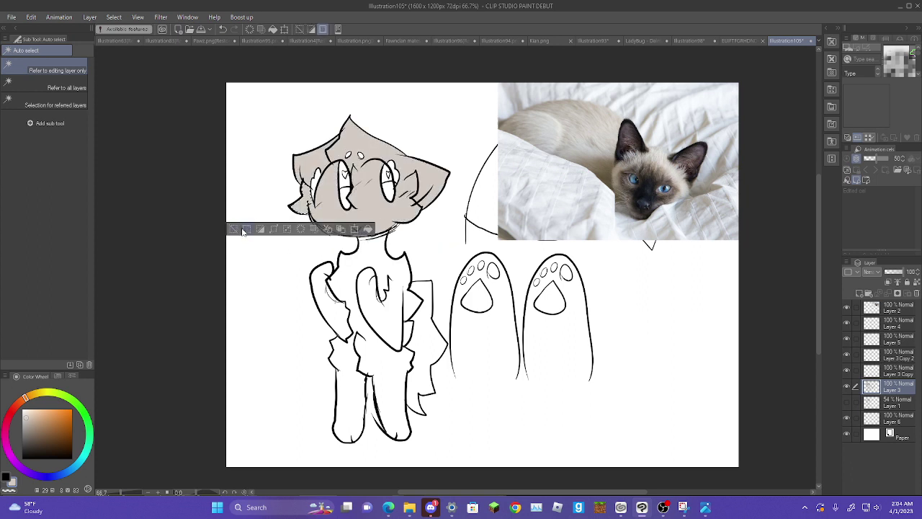
key("ctrl+d")
- Fill the lash tufts beside both eyes with black sampled from the line art
scroll(303, 188, "up", 3)
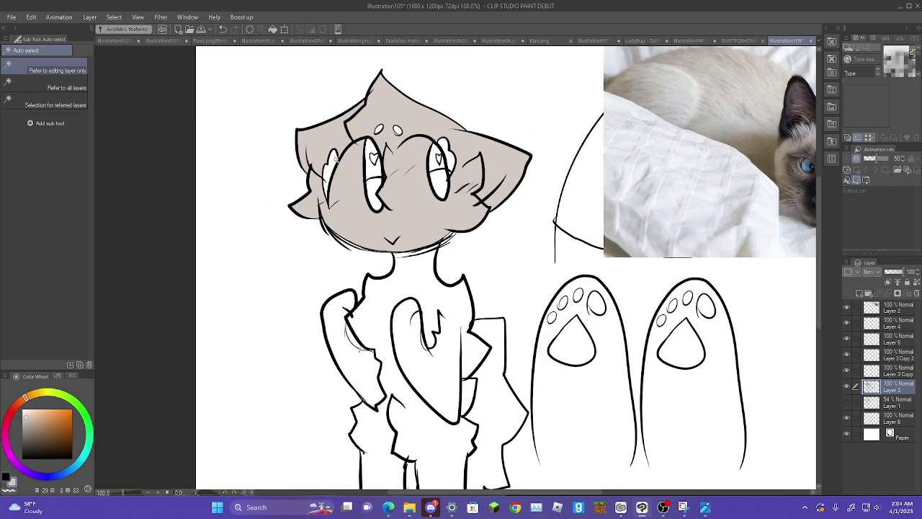
left_click(332, 168)
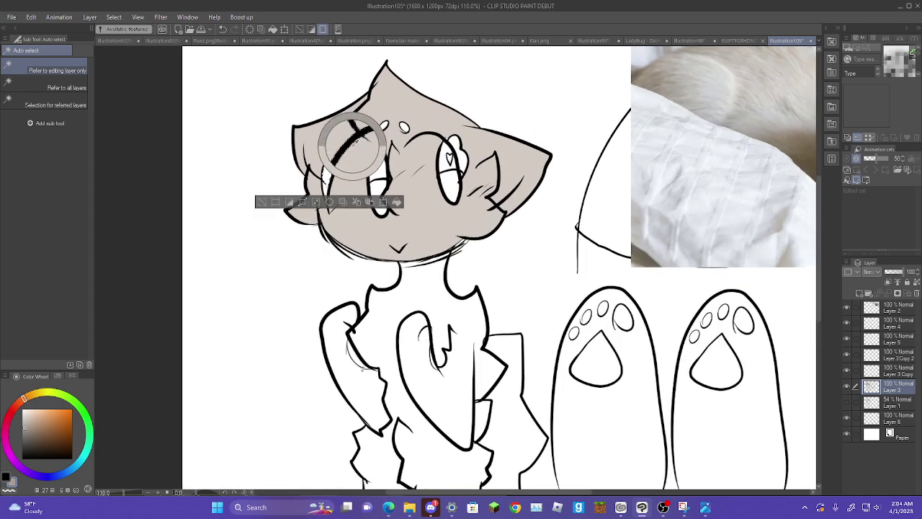
left_click(350, 144, "alt")
left_click(396, 204)
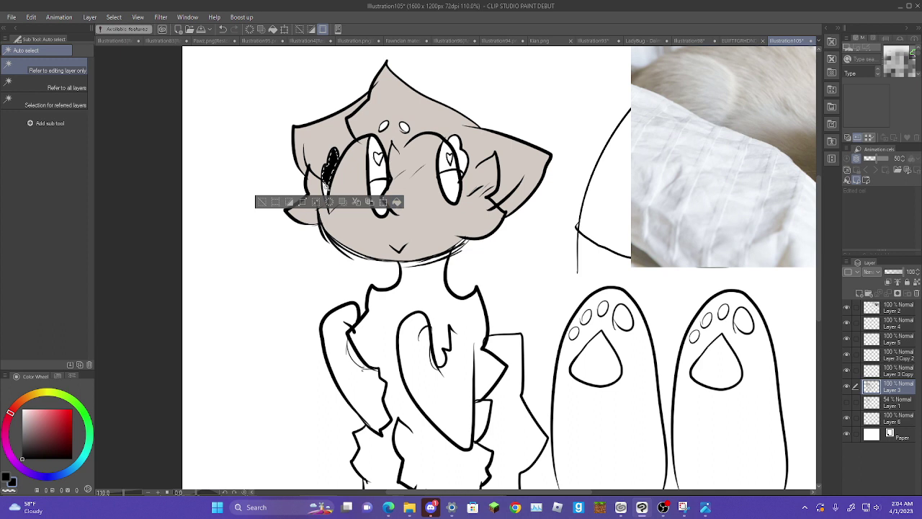
left_click(325, 188)
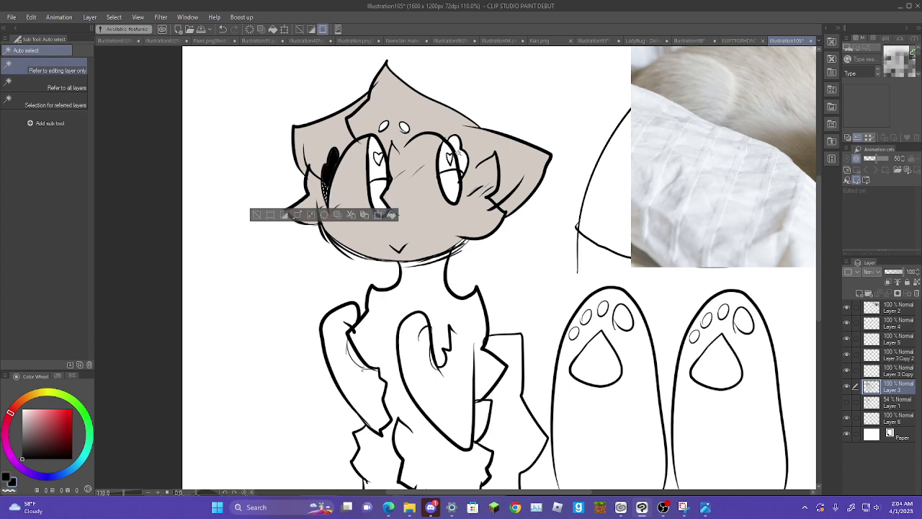
left_click(457, 150)
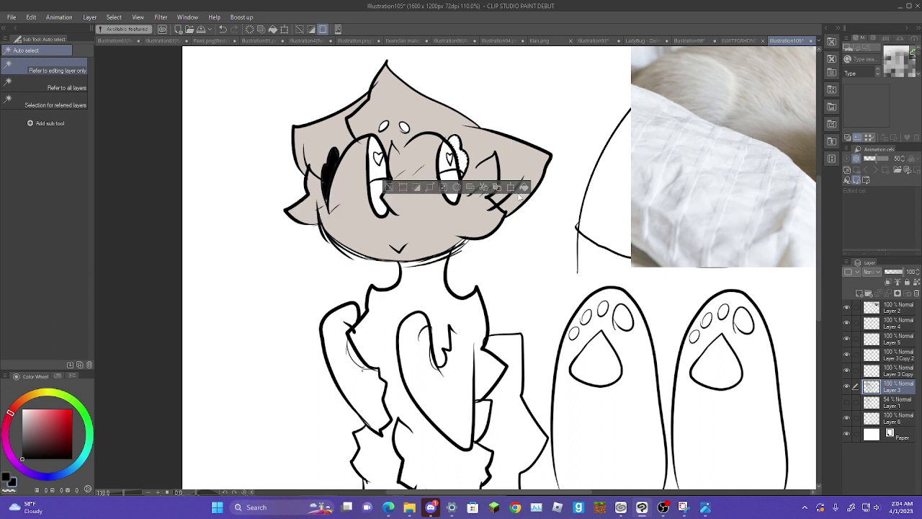
left_click(463, 175)
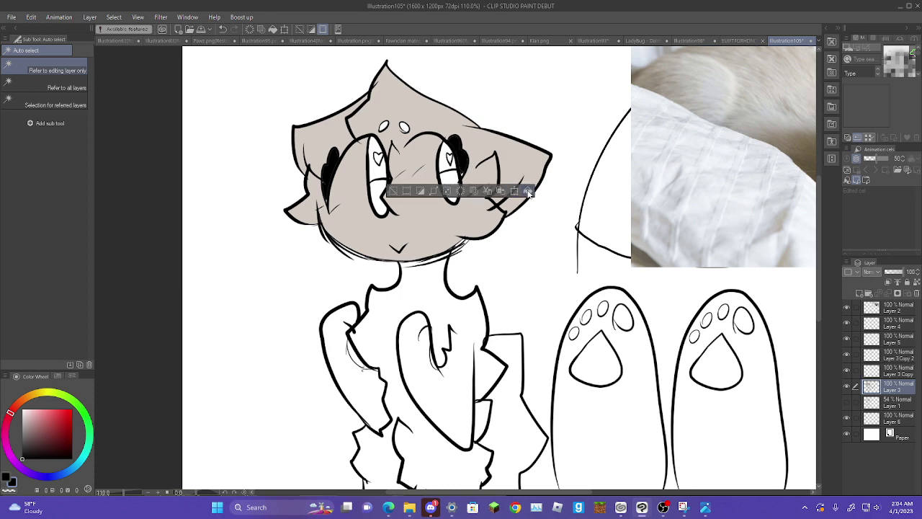
- Select the grey-beige face area and sample the near-black of the cat's face markings from the reference photo
left_click(431, 205)
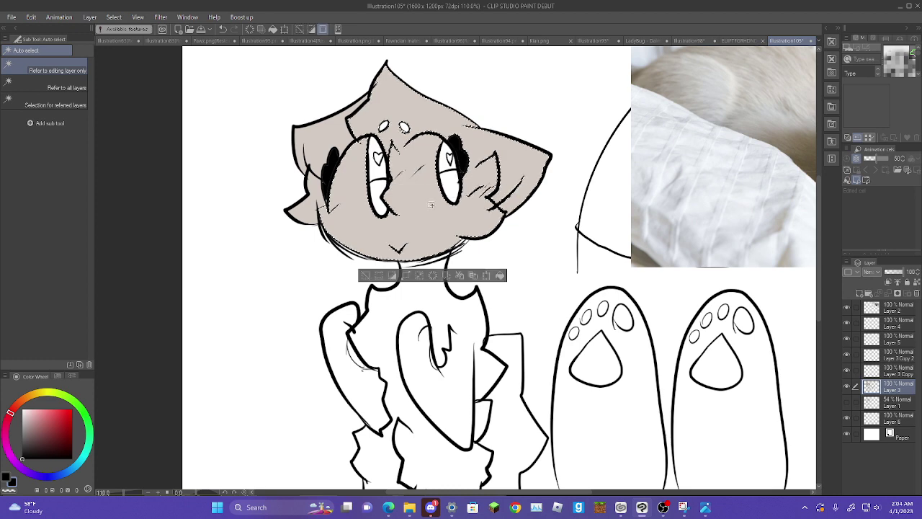
scroll(431, 205, "down", 2)
left_click(769, 191, "alt")
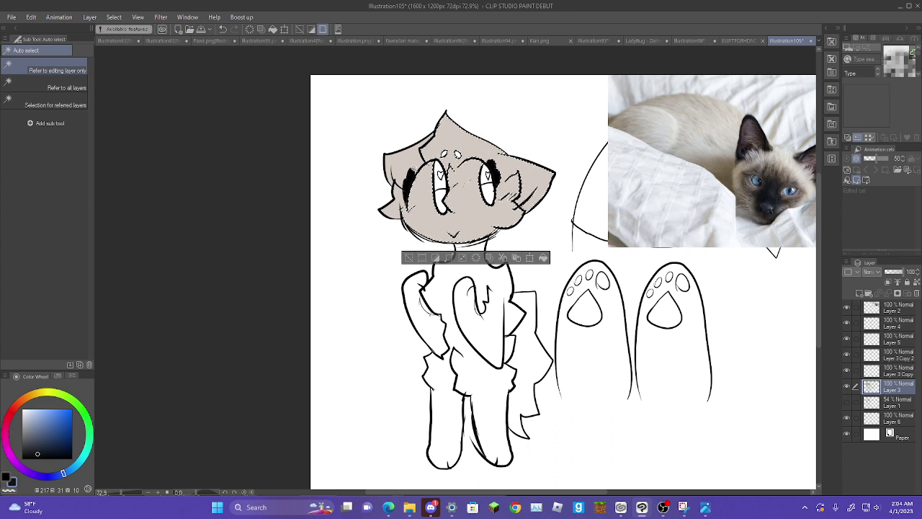
- Try outlining a dark mask around the eyes and muzzle, first with the Turnip pen and again with the Mapping pen
key("p")
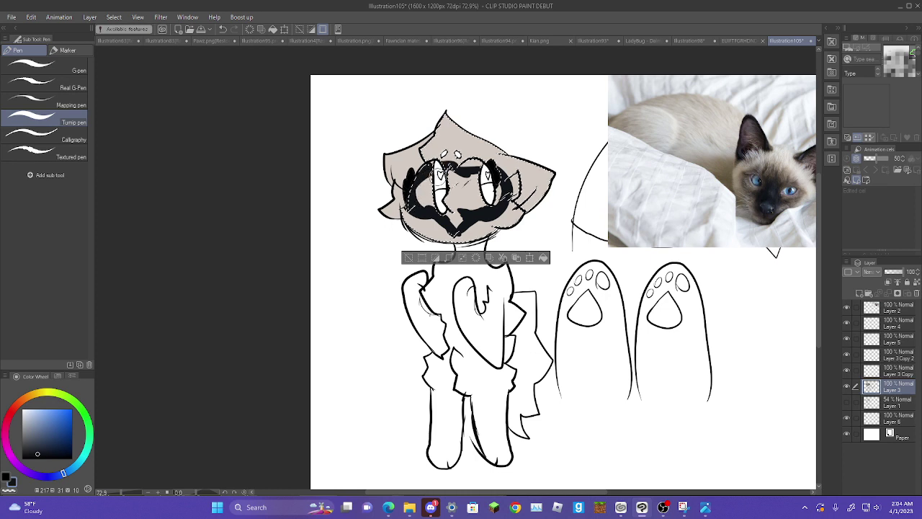
left_click(222, 31)
left_click(227, 33)
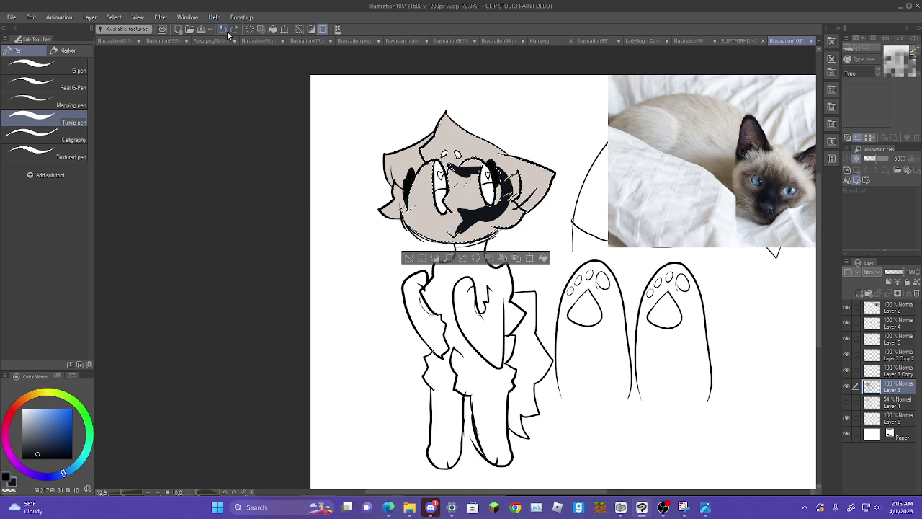
left_click(227, 33)
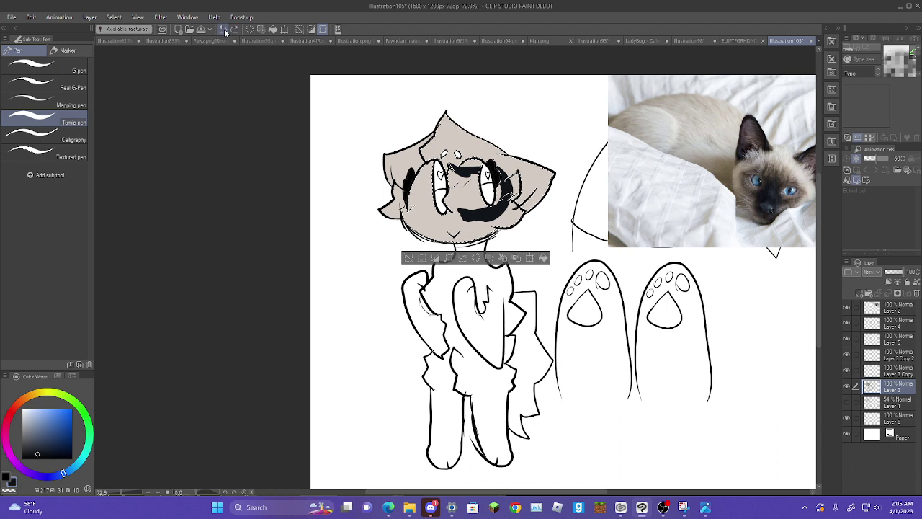
left_click(226, 33)
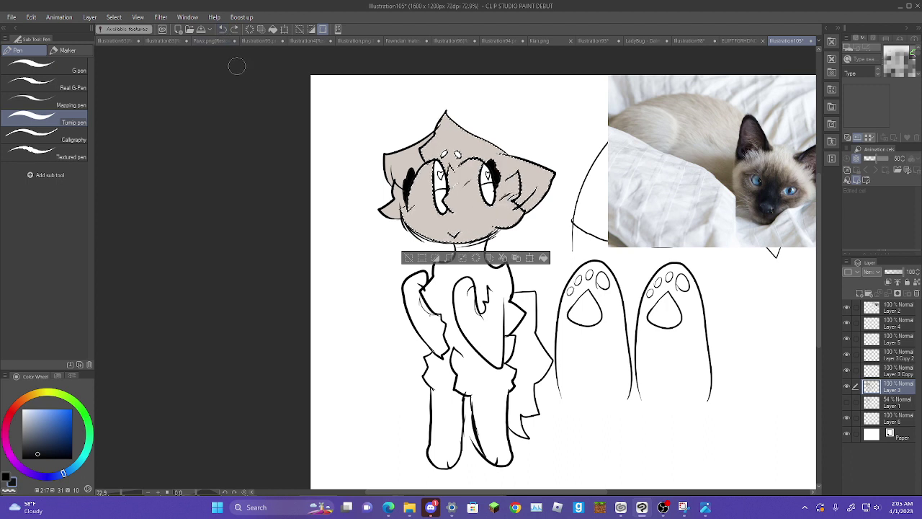
left_click(36, 102)
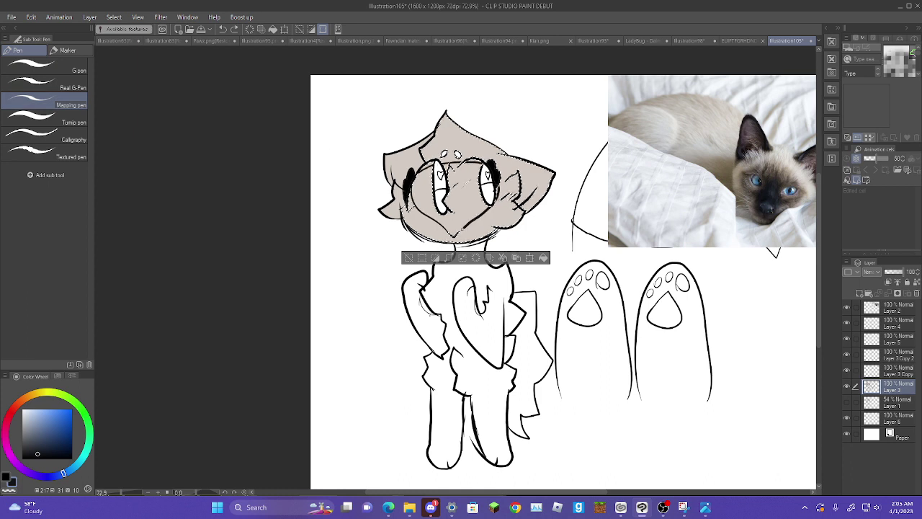
left_click(223, 28)
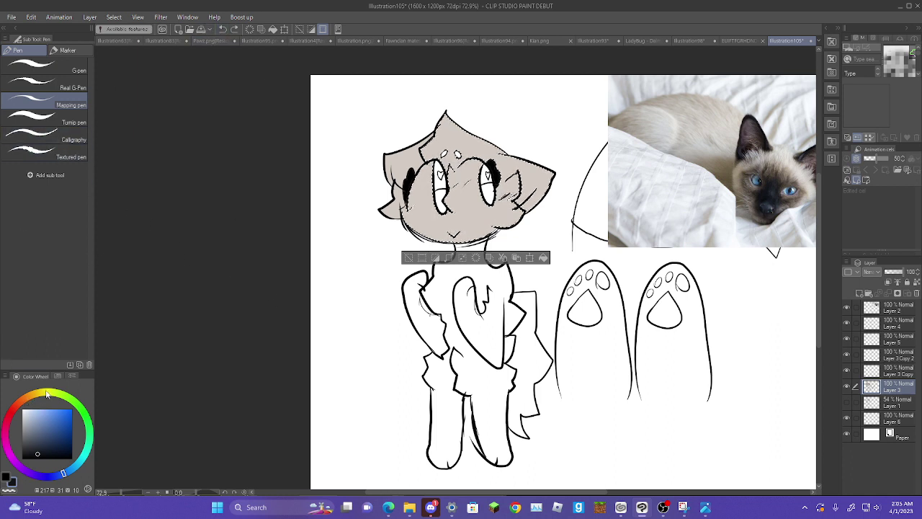
- Pick a dark brown and paint a mask around the eyes and muzzle with Oil paint on a new layer
left_click(472, 211, "alt")
left_click(30, 433)
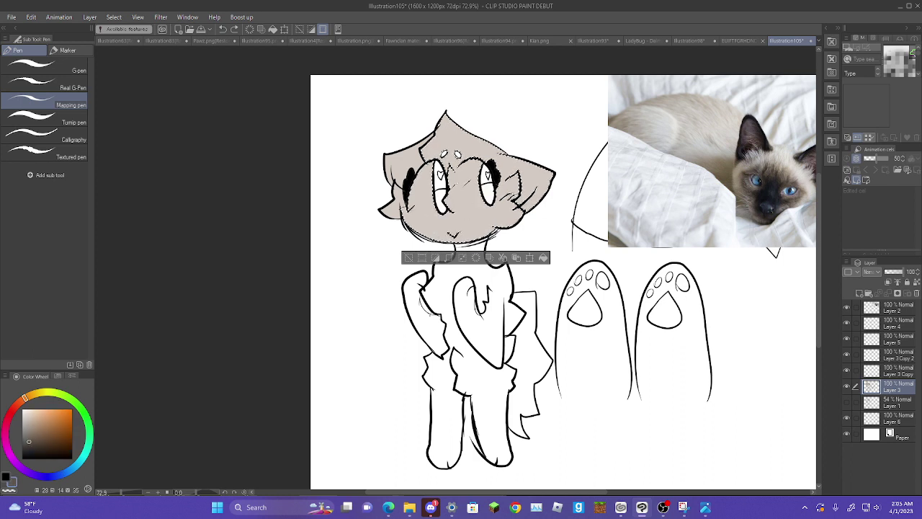
left_click(223, 29)
key("b")
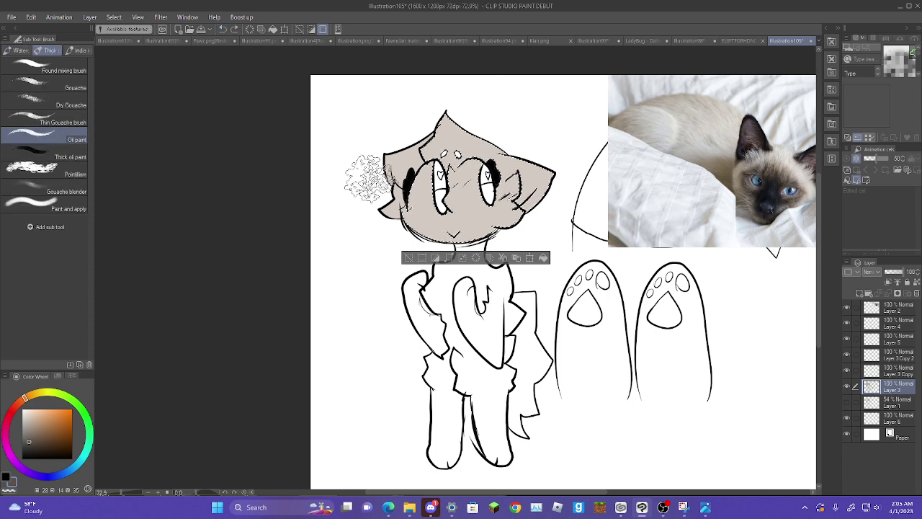
key("ctrl+z")
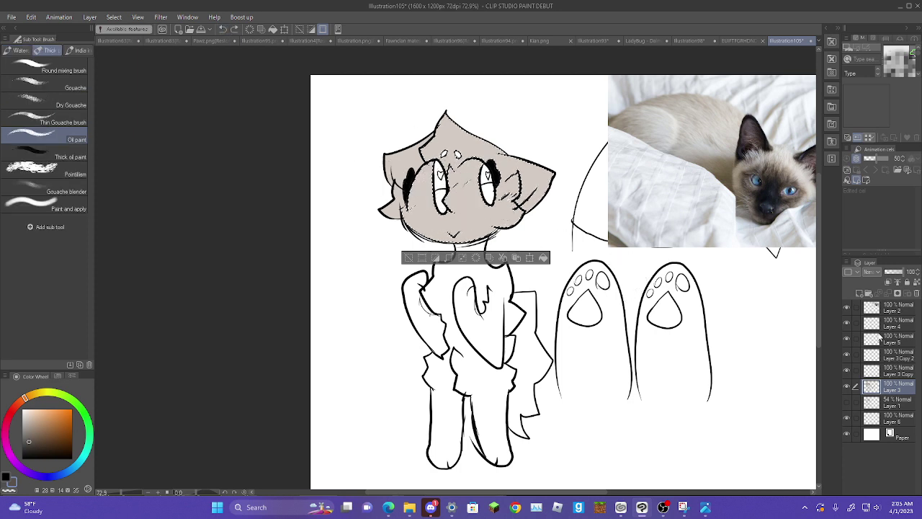
left_click(859, 294)
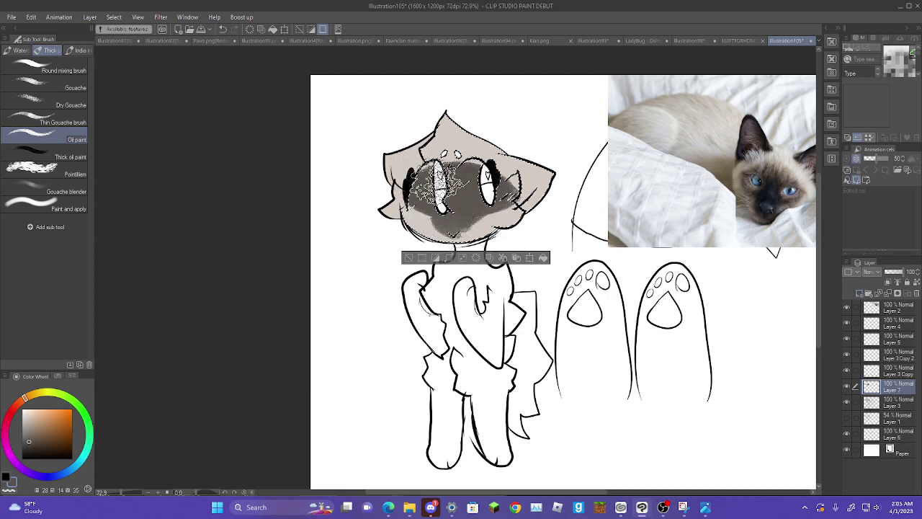
- Try smoothing the dark face mask with the Painterly blender and the Blend tool
key("b")
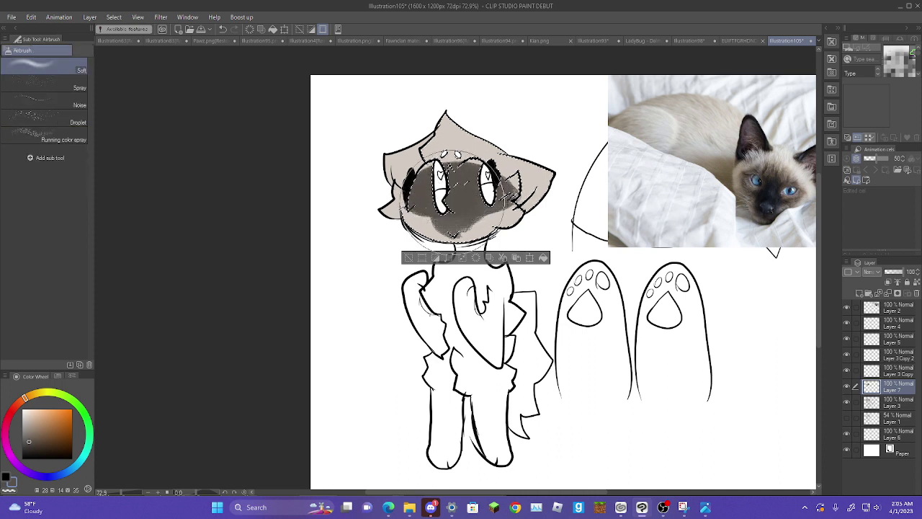
key("b")
key("b")
key("b")
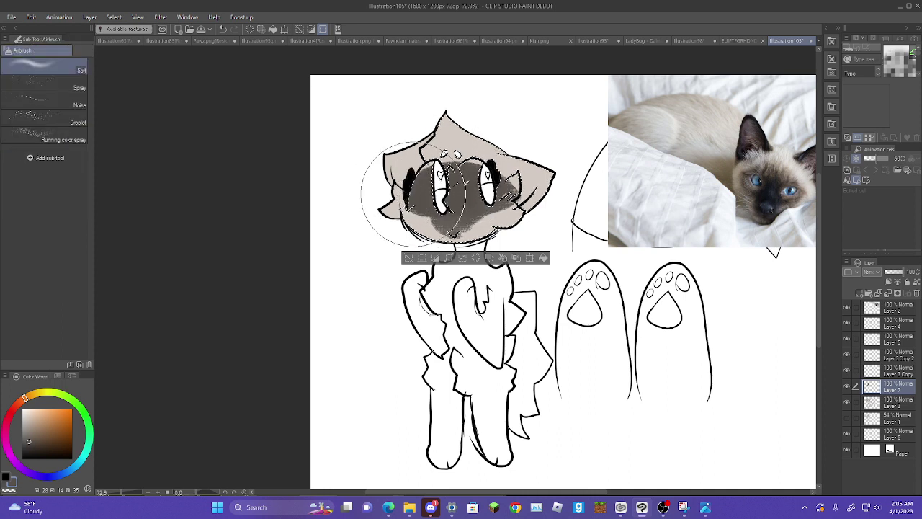
key("j")
key("j")
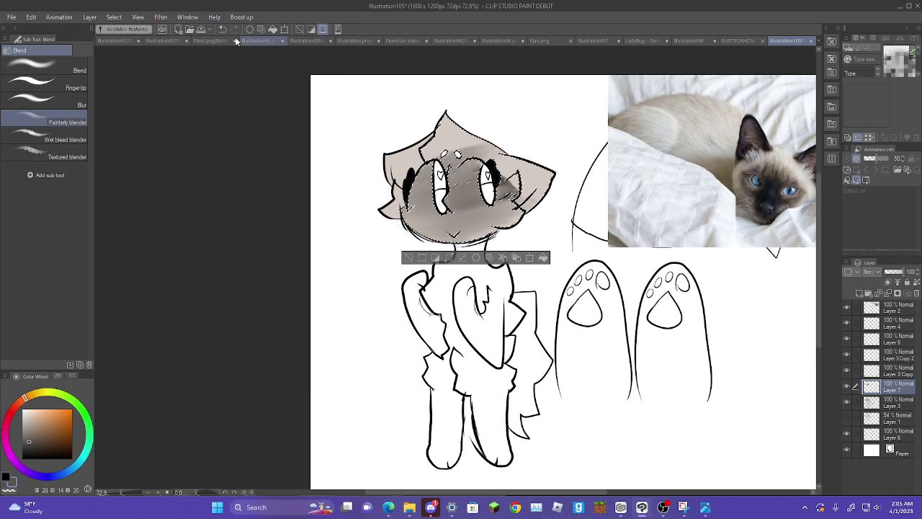
left_click(72, 71)
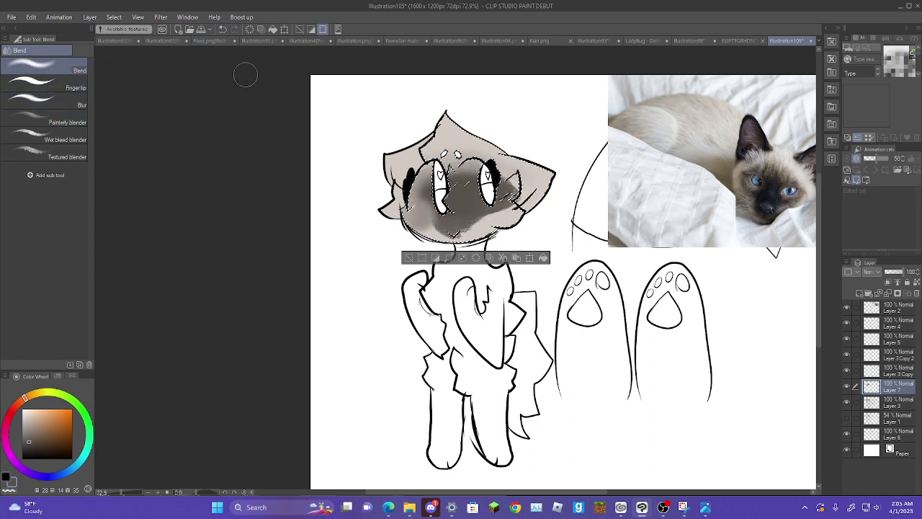
- Undo the blending on the face mask, soften its edges with the Blur tool instead, and clear the selection
left_click(222, 30)
left_click(221, 33)
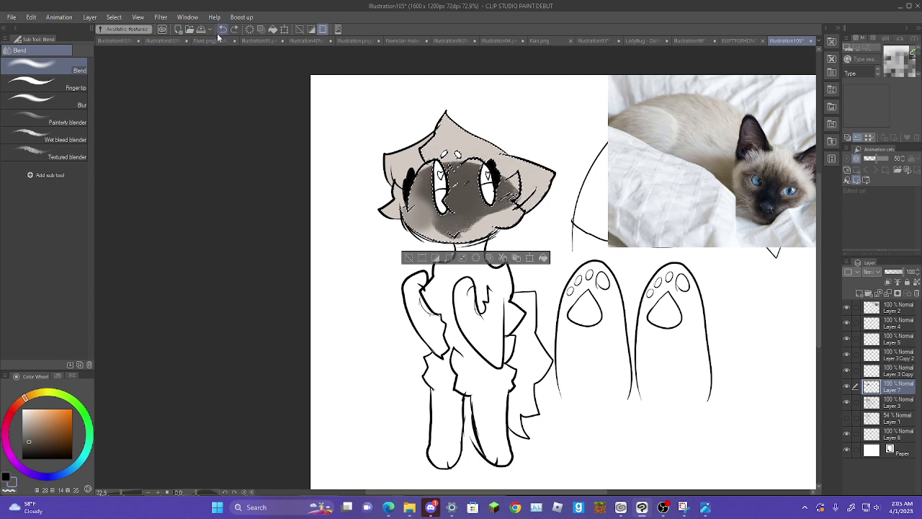
left_click(221, 33)
left_click(235, 31)
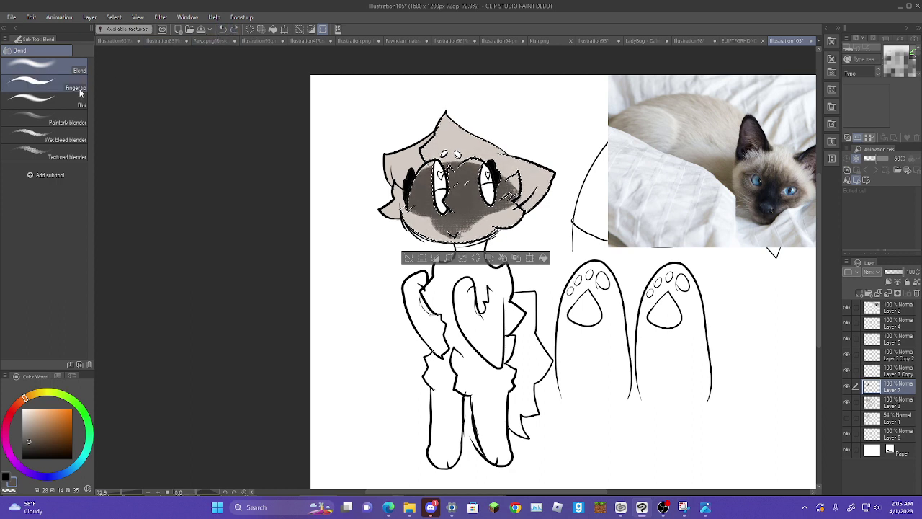
left_click(51, 101)
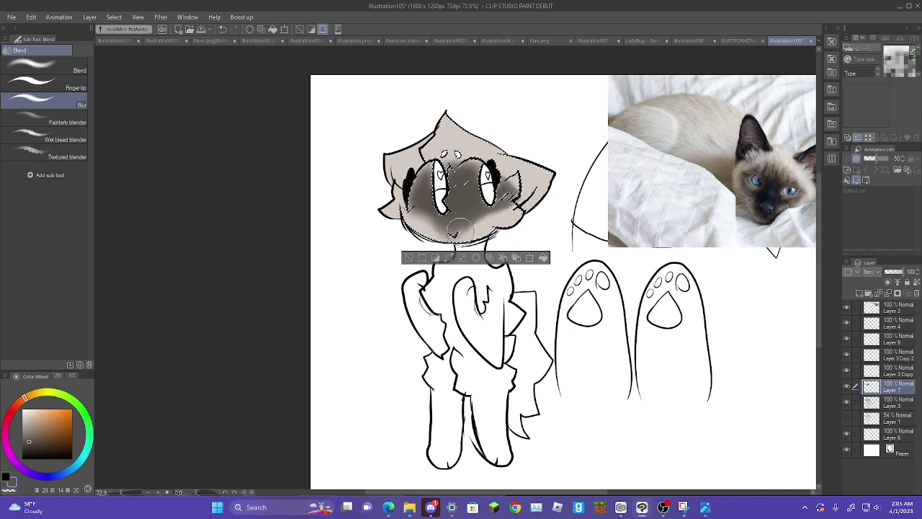
left_click(410, 258)
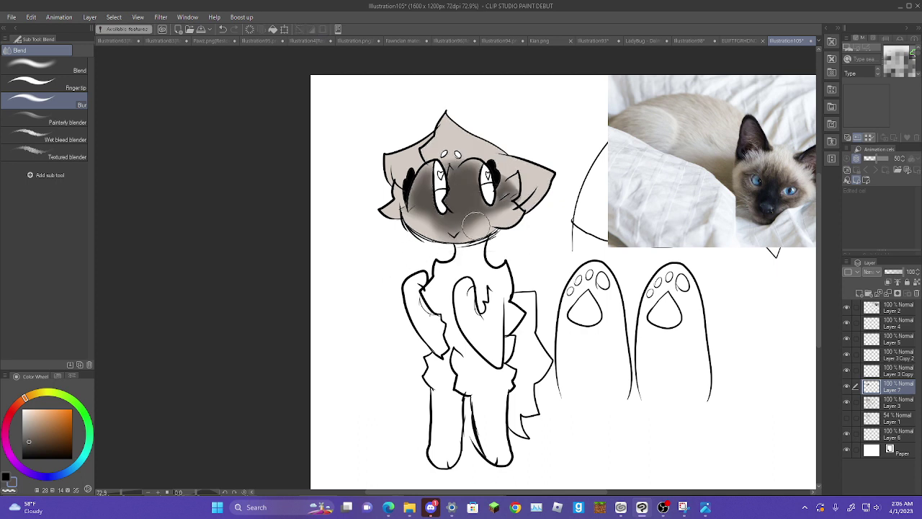
- Select the face area from Layer 3 and paint a darker brown stripe between the eyes down to the muzzle on a new layer
key("w")
left_click(473, 218)
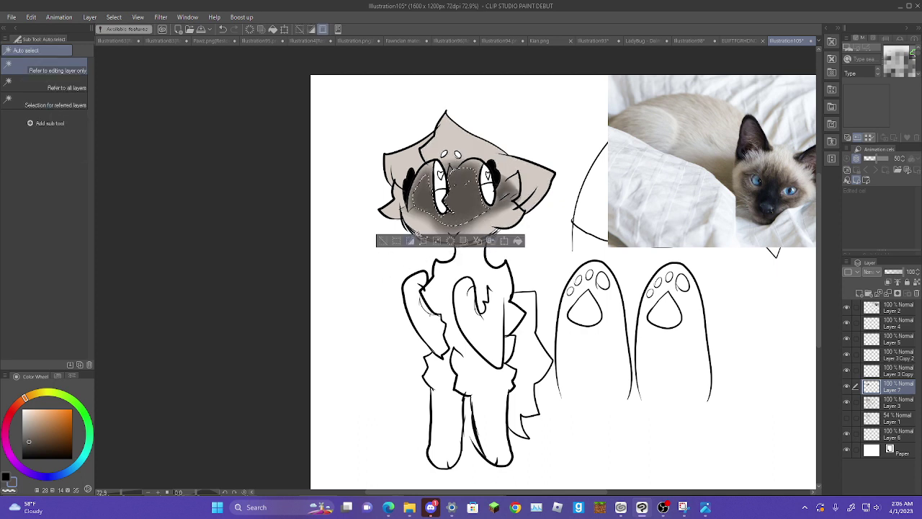
left_click(880, 402)
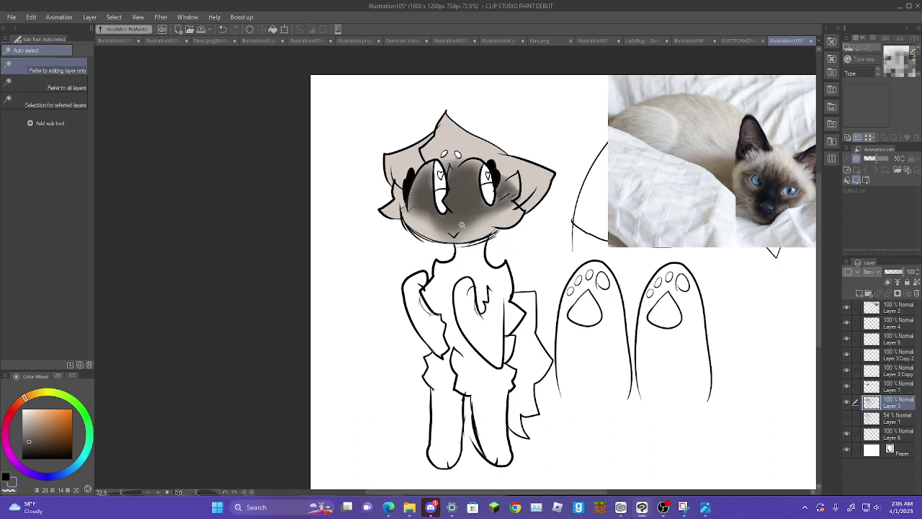
left_click(774, 307)
left_click(890, 389)
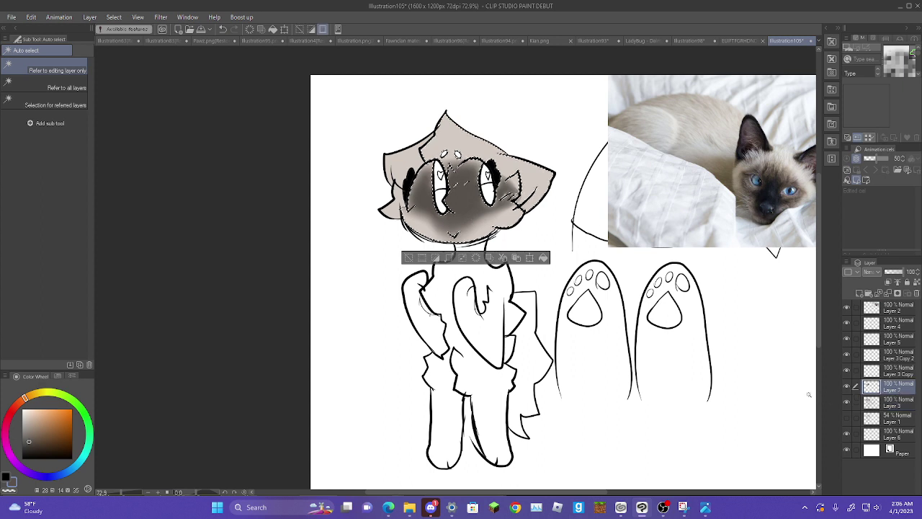
key("b")
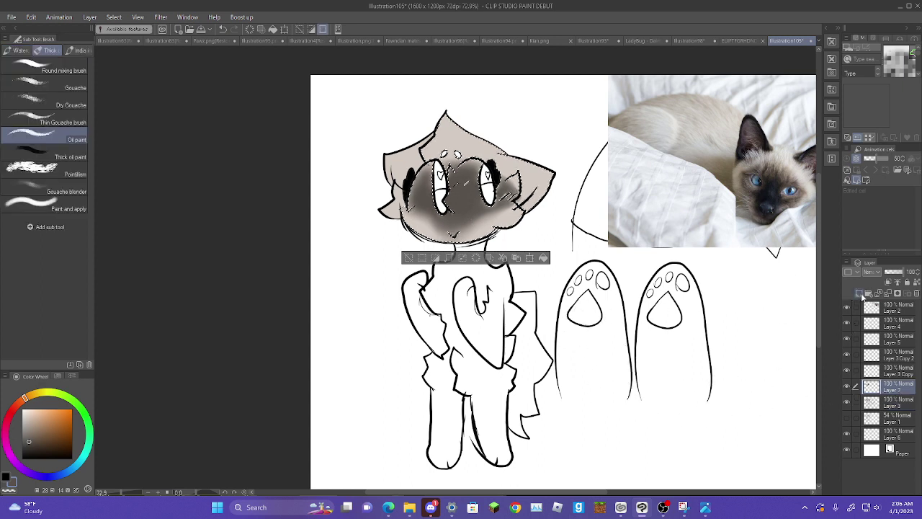
left_click(859, 294)
left_click(31, 448)
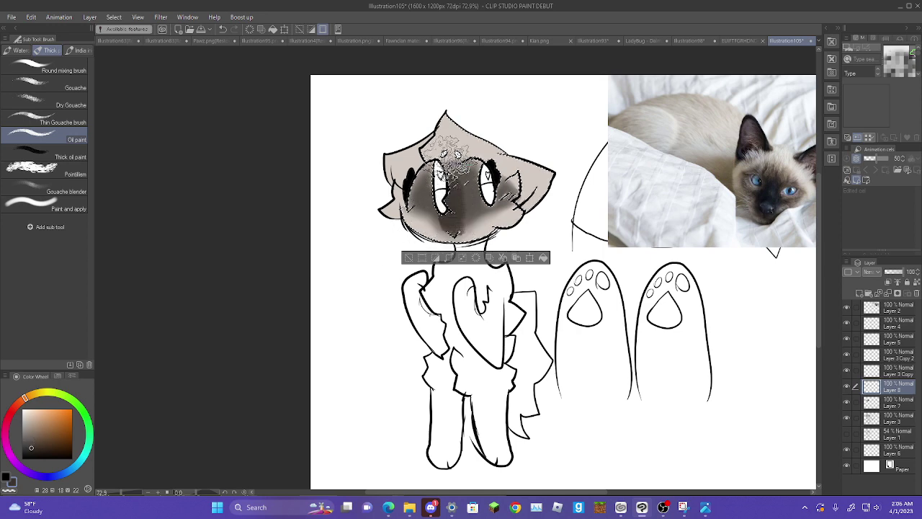
- Blur the darker stripe into the face mask and clear the selection
key("b")
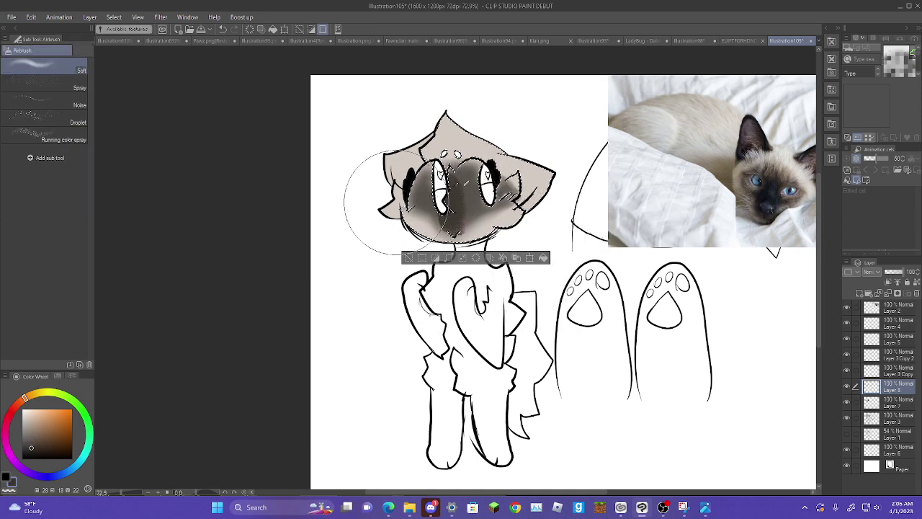
key("b")
key("j")
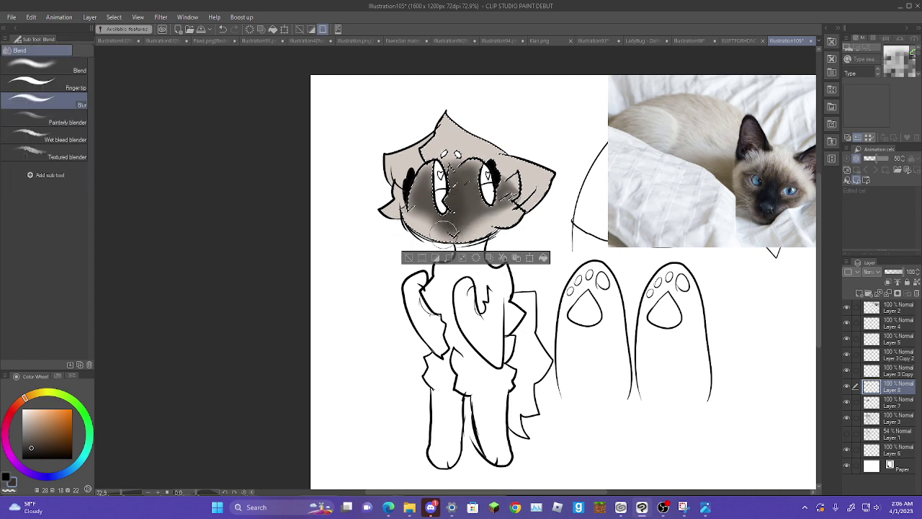
key("ctrl+d")
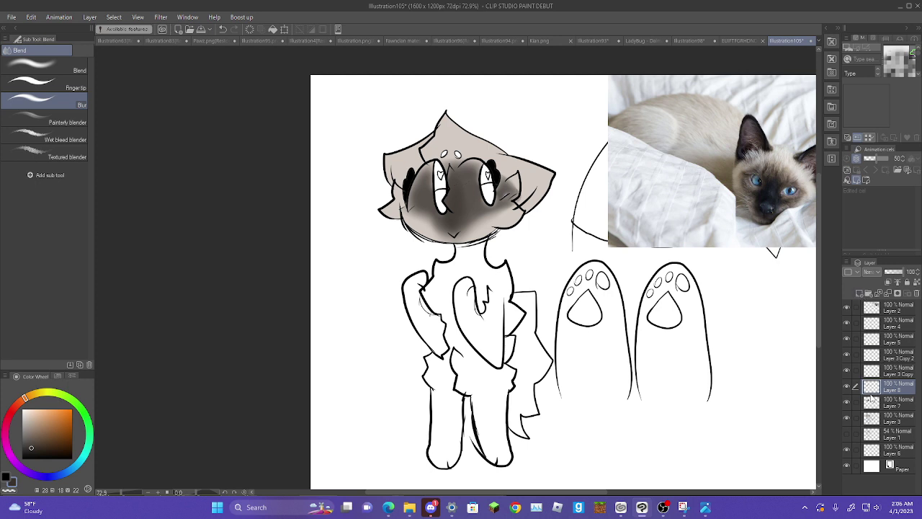
- Reselect the face area from Layer 3 and add a new layer above Layer 8
left_click(870, 422)
key("w")
left_click(469, 209)
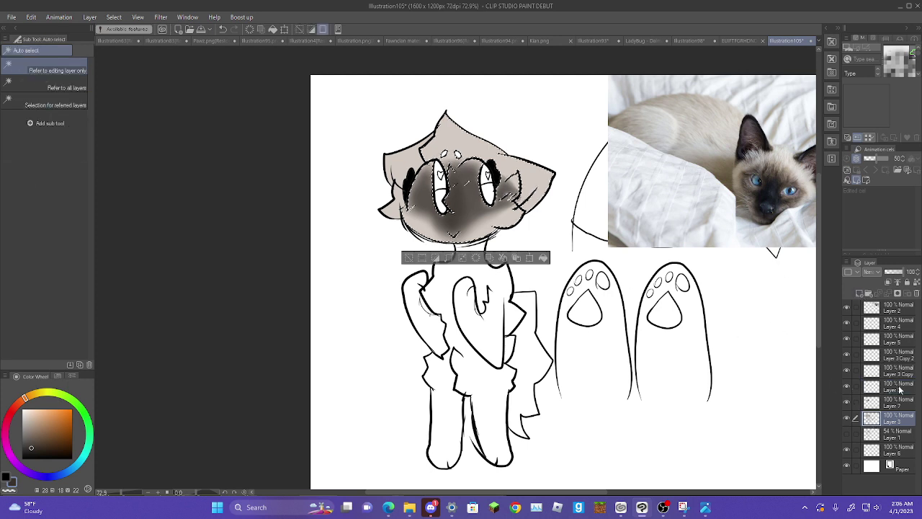
left_click(872, 387)
left_click(861, 293)
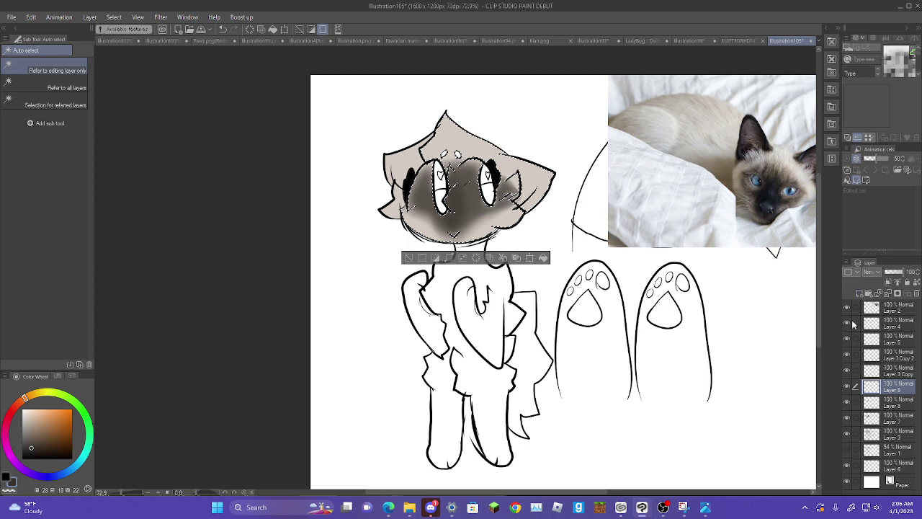
- Try painting a black patch over the muzzle with Oil paint
key("b")
left_click_drag(41, 445, 72, 458)
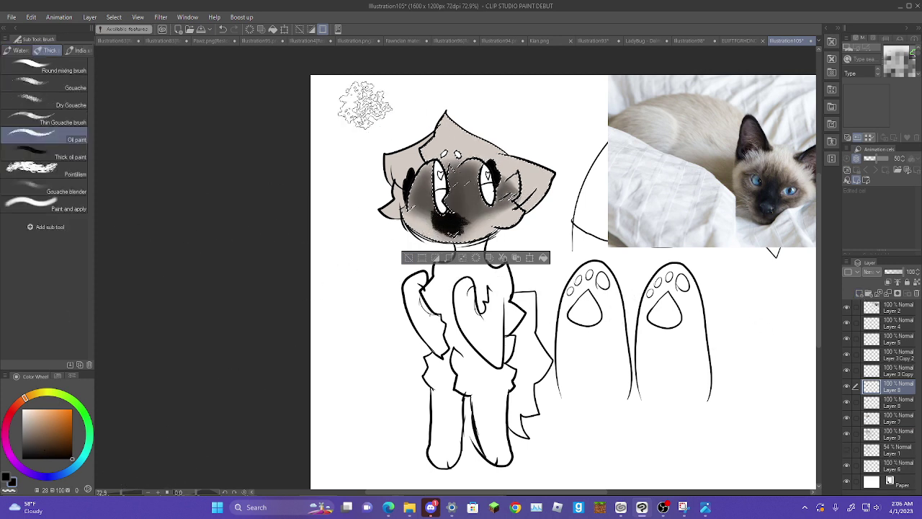
left_click(223, 30)
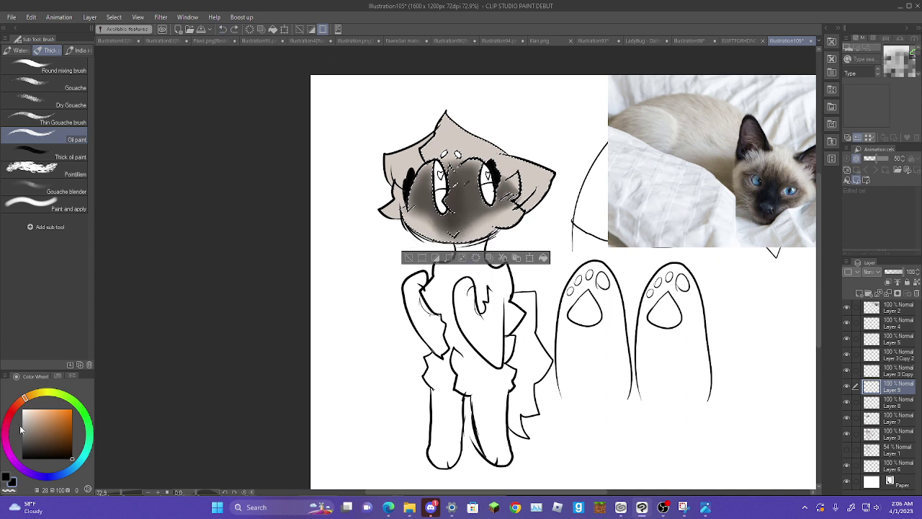
- Paint white patches on both cheeks, trying the layer at 44% opacity before restoring it to 100%
left_click_drag(22, 431, 22, 374)
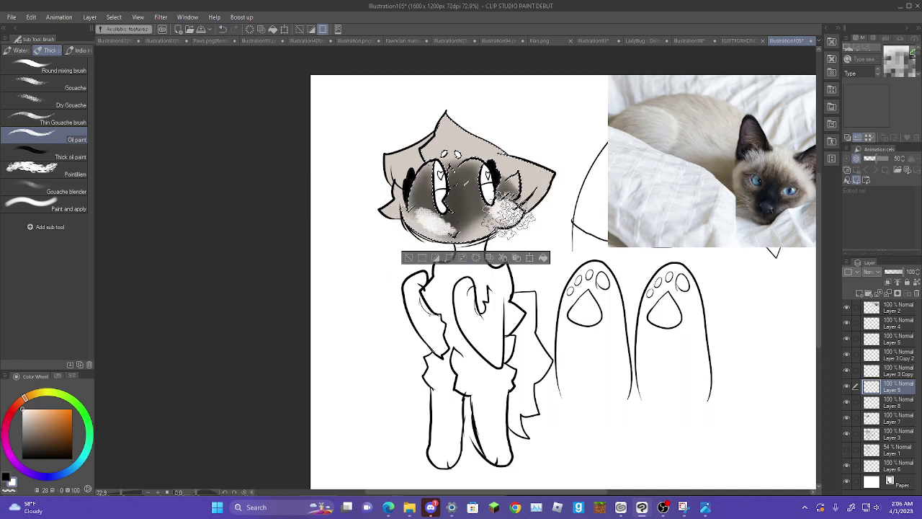
left_click(895, 273)
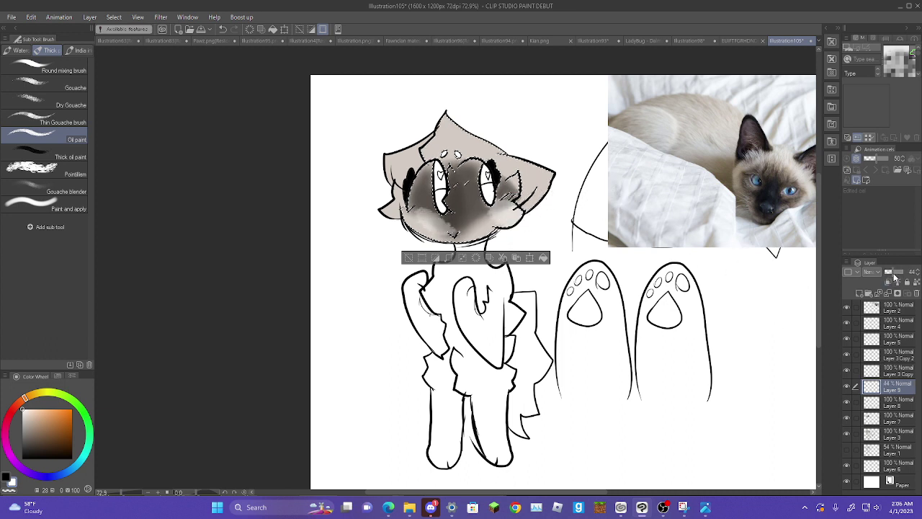
left_click_drag(902, 277, 911, 275)
- Blur the white cheek patches into the face, redoing the first attempt, and clear the selection
key("b")
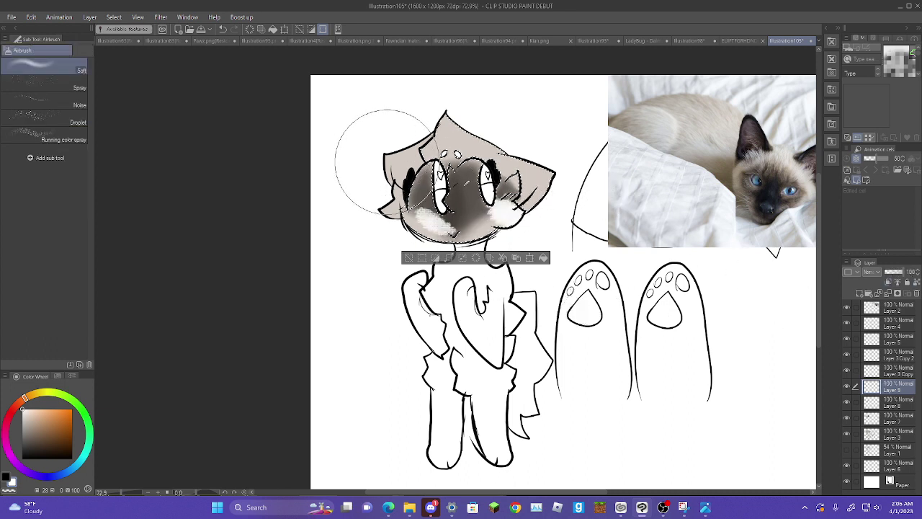
key("b")
key("j")
key("j")
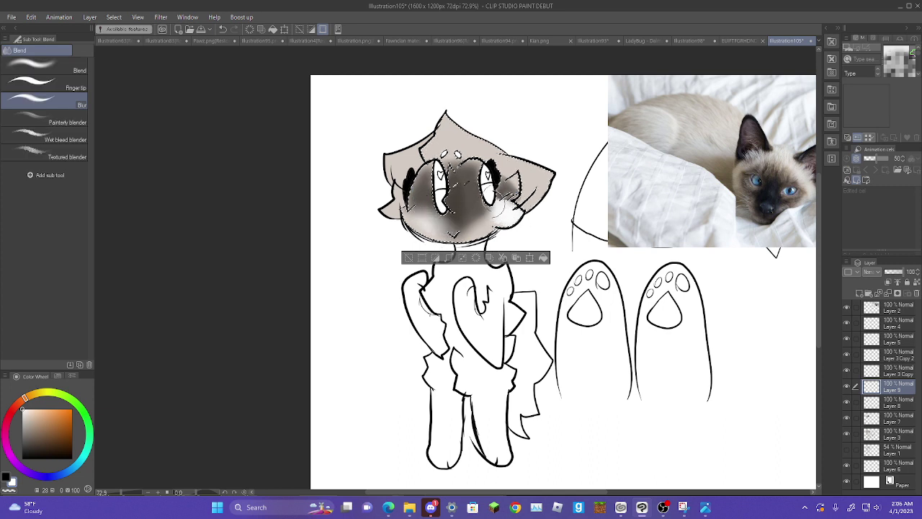
left_click(223, 29)
left_click(223, 29)
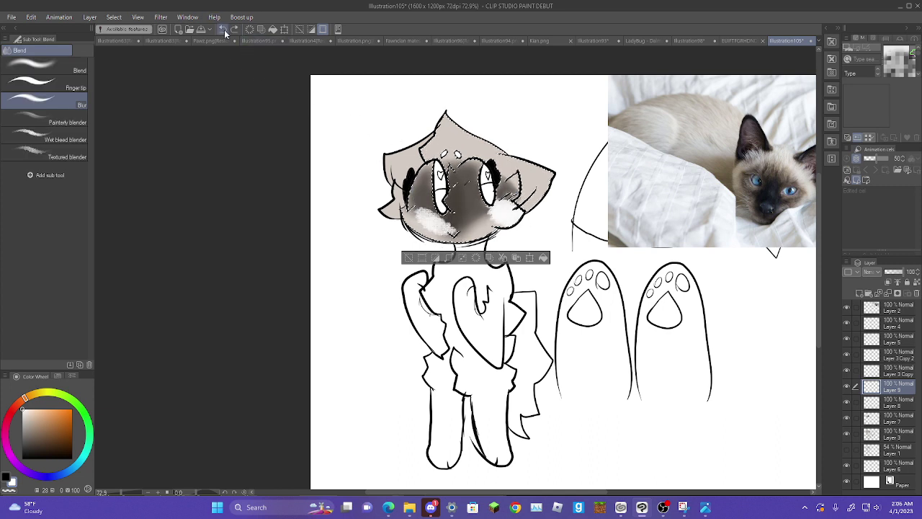
mouse_move(422, 215)
left_mouse_down()
mouse_move(447, 227)
mouse_move(422, 216)
mouse_move(451, 226)
mouse_move(471, 213)
mouse_move(463, 226)
mouse_move(474, 216)
mouse_move(508, 217)
left_mouse_up()
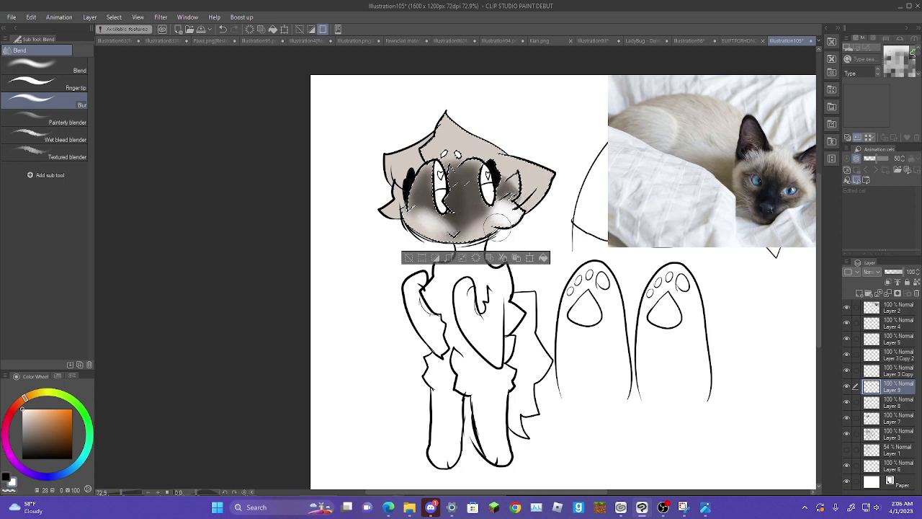
left_click(408, 258)
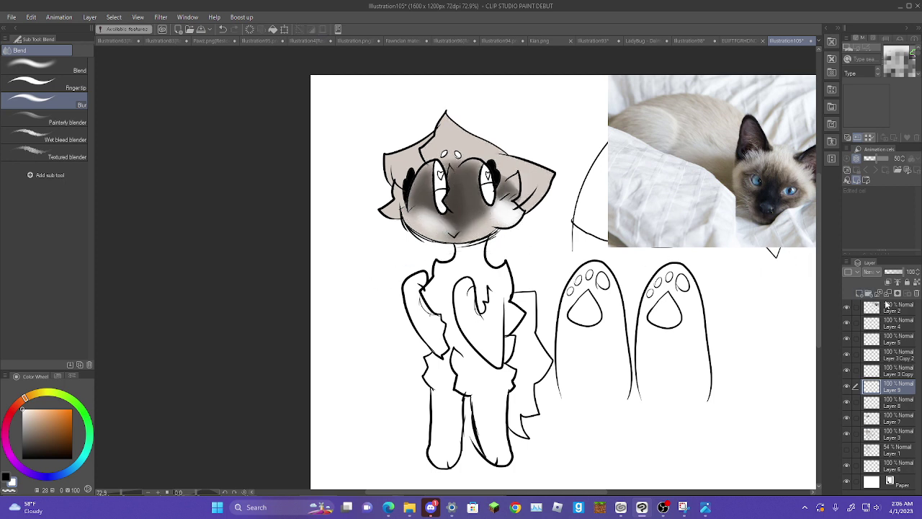
- Fill the cat's body, legs and bent arm on Layer 3 with the beige fur colour
left_click(896, 404)
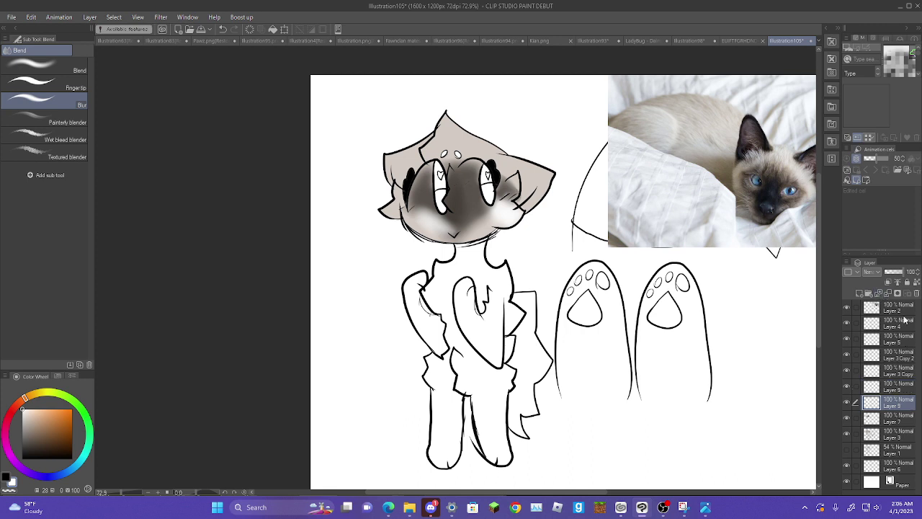
left_click(874, 425)
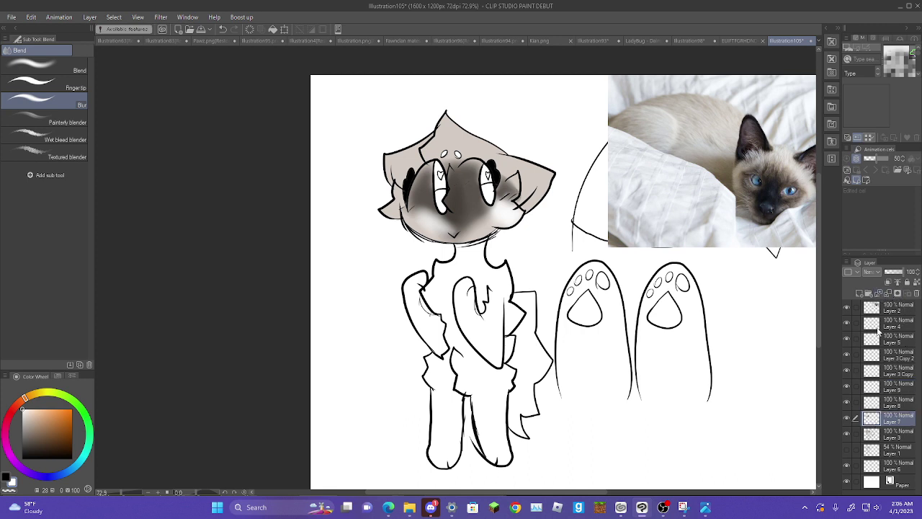
left_click(866, 436)
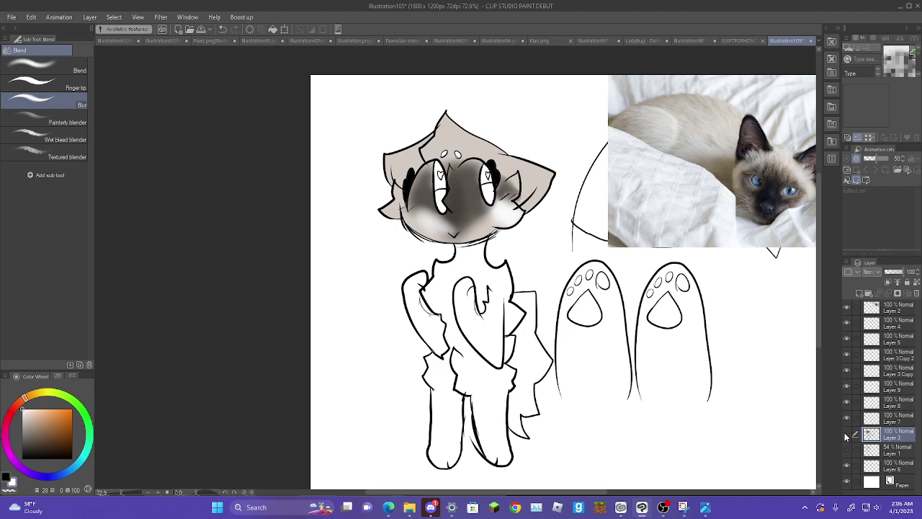
left_click(846, 434)
left_click(846, 433)
left_click(846, 434)
left_click(846, 434)
key("w")
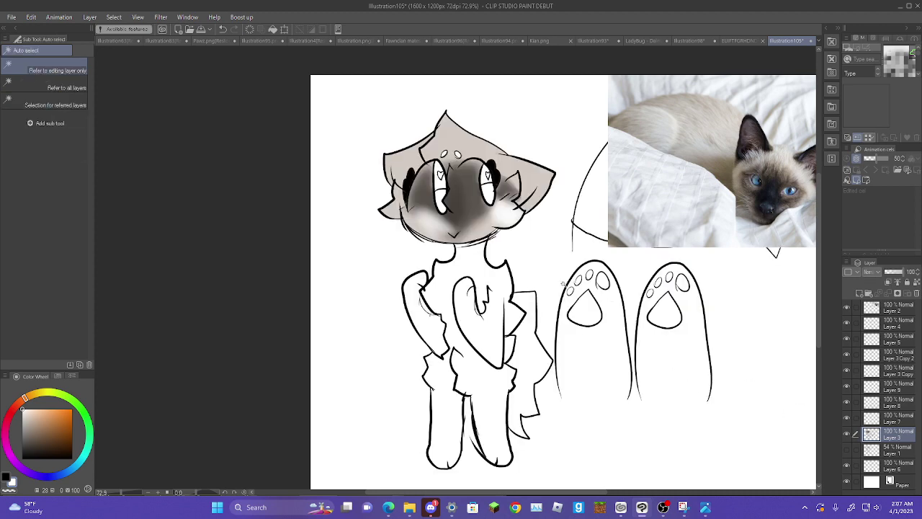
left_click(496, 278)
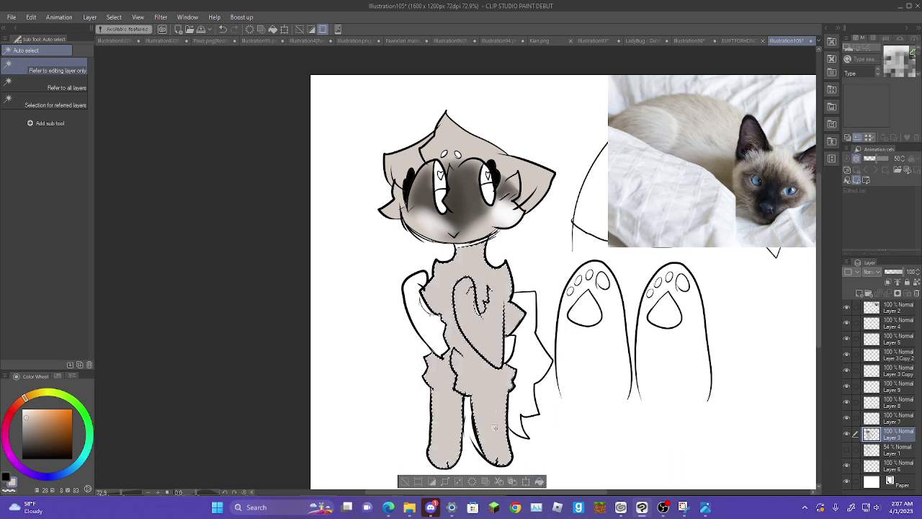
left_click(416, 299)
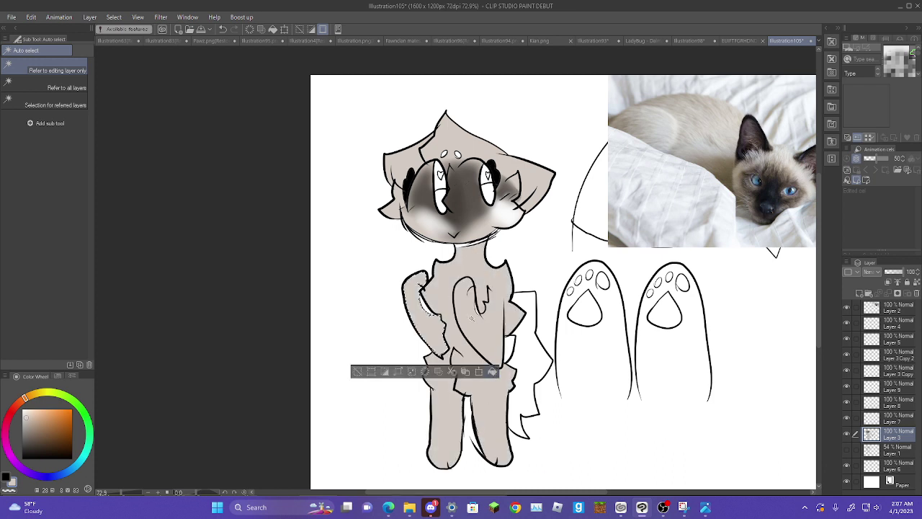
- Close off the front arm at the shoulder with the Turnip pen and fill it dark brown sampled from the face
left_click(490, 331)
key("p")
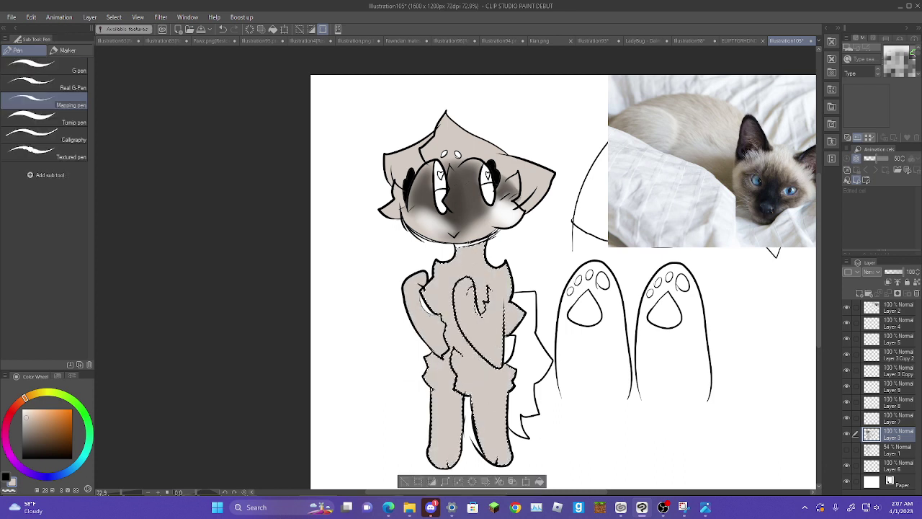
left_click_drag(503, 212, 474, 197)
left_click(79, 121)
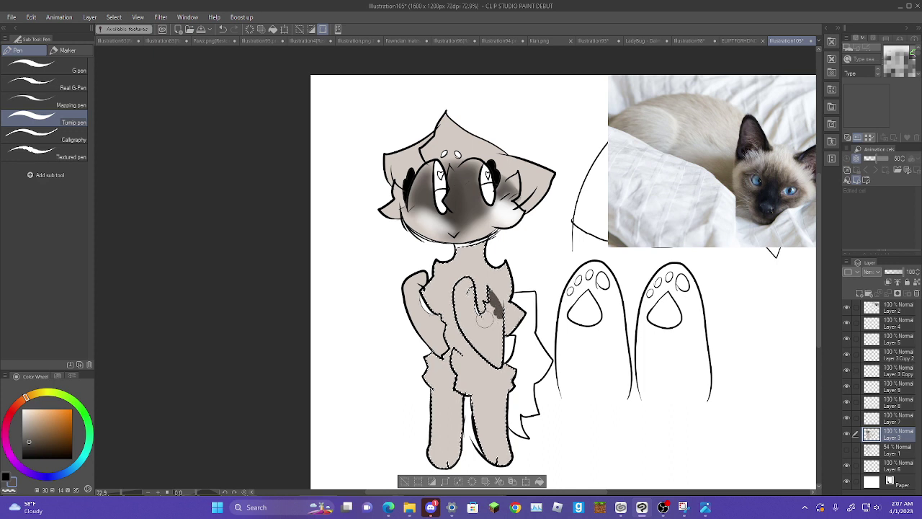
key("g")
left_click(492, 330)
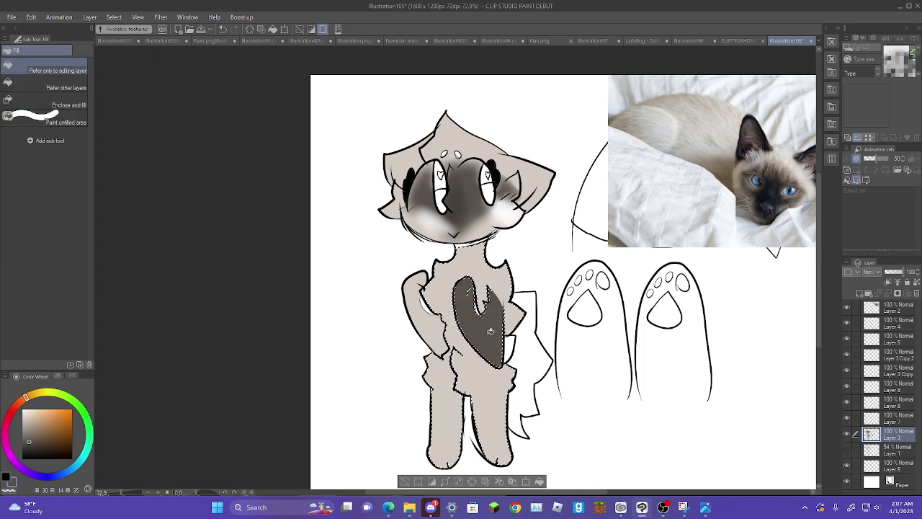
- Blur the dark front arm's shoulder edge into the beige body and clear the selection
key("b")
key("b")
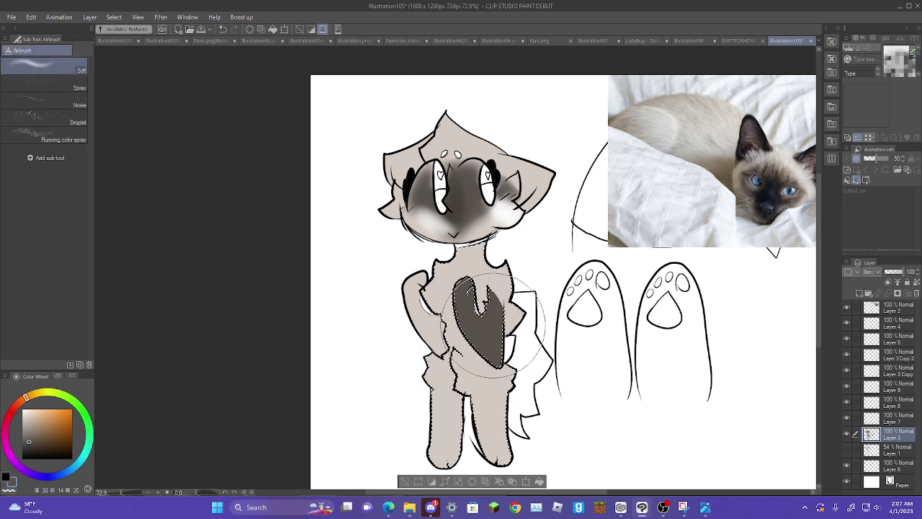
key("j")
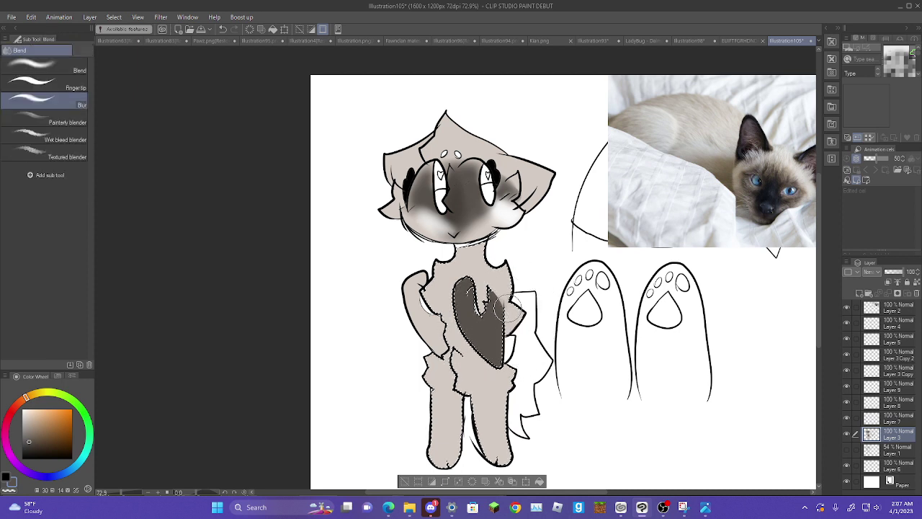
left_click_drag(497, 307, 509, 366)
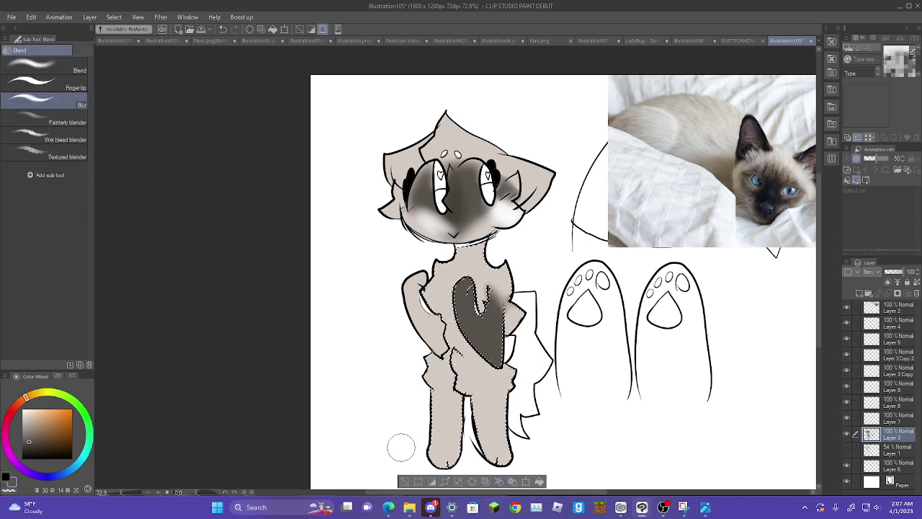
key("ctrl+d")
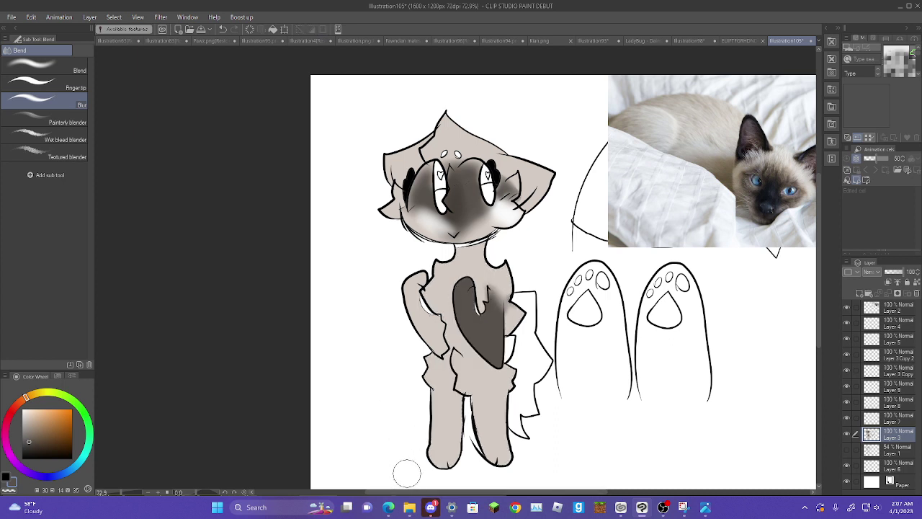
- Fill the other bent arm with the same dark brown as the front arm
key("w")
left_click(427, 323)
right_click(486, 331)
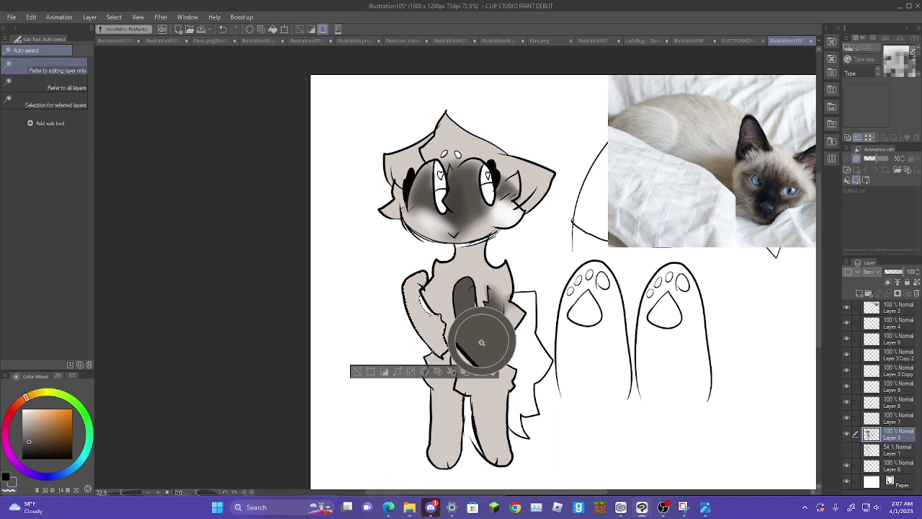
left_click(493, 371)
left_click(428, 305)
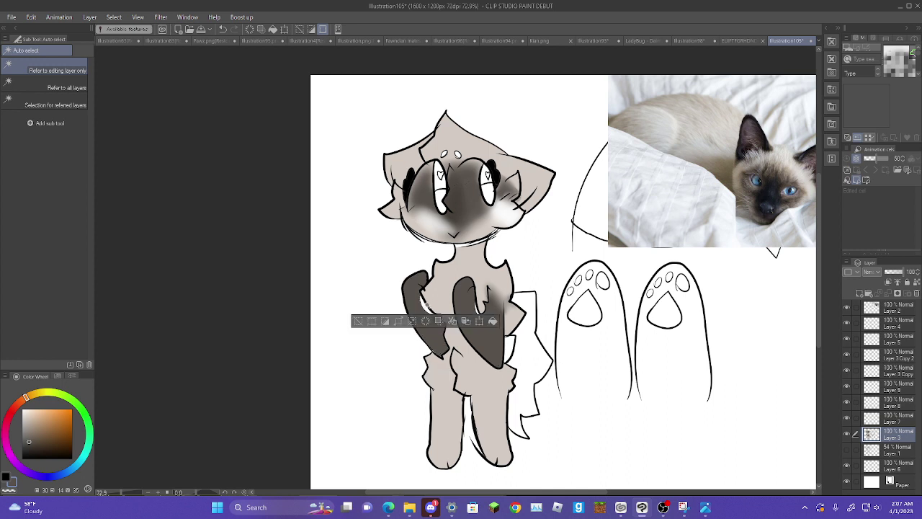
- Fill the upper part of both irises with bright blue, hue 200 and saturation 100
left_click(488, 176)
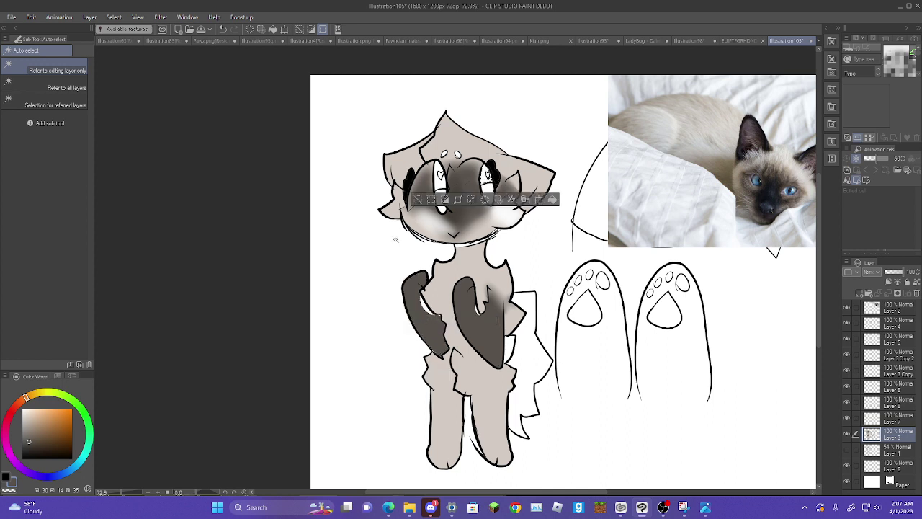
left_click(75, 463)
left_click(71, 409)
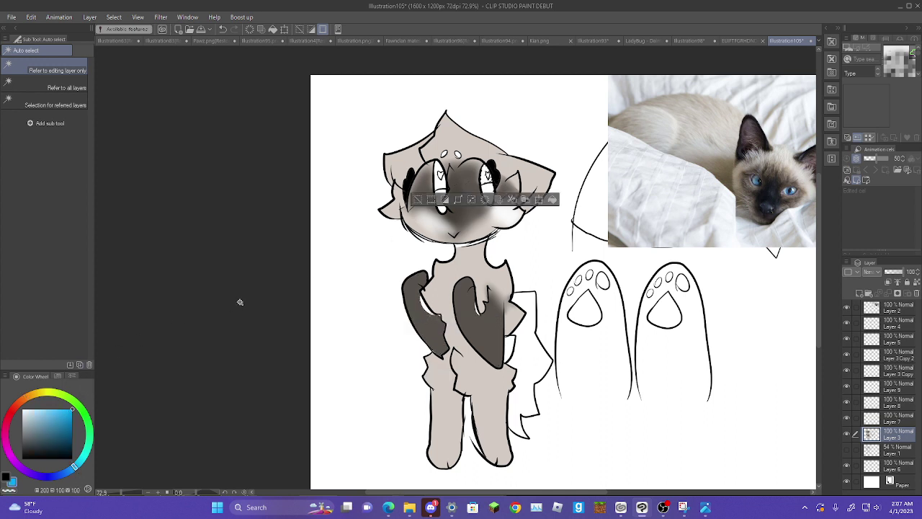
left_click(524, 200)
left_click(437, 182)
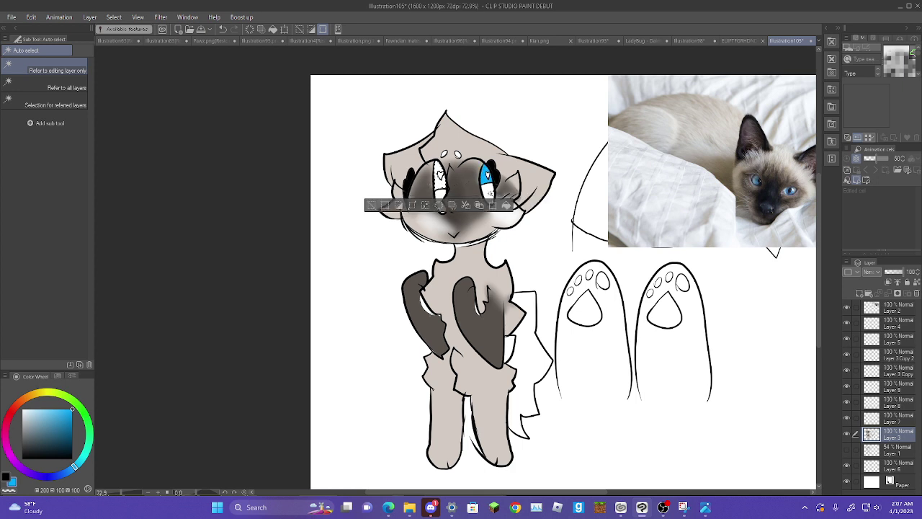
left_click(506, 205)
- Fill the lower part of both eyes and the heart highlights with pale blue, saturation 38, and clear the selection
left_click(492, 187)
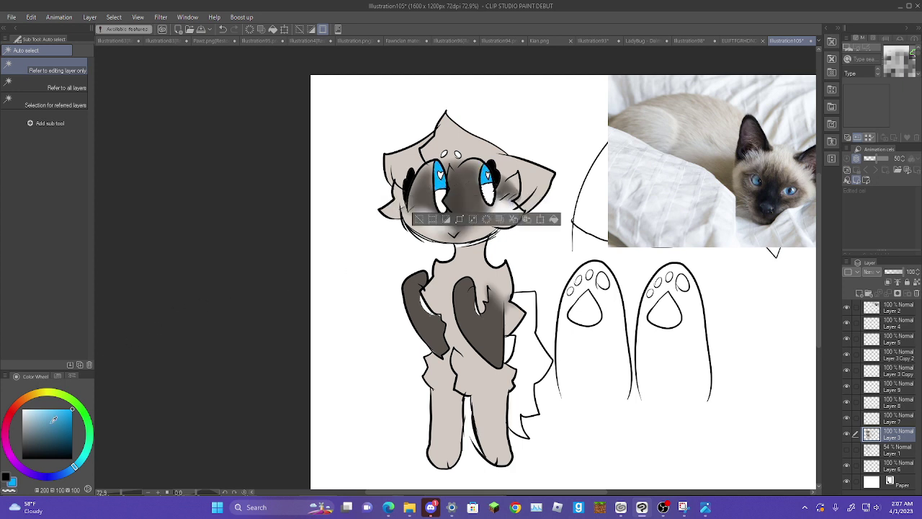
left_click(41, 410)
left_click(554, 219)
left_click(489, 175)
left_click(555, 195)
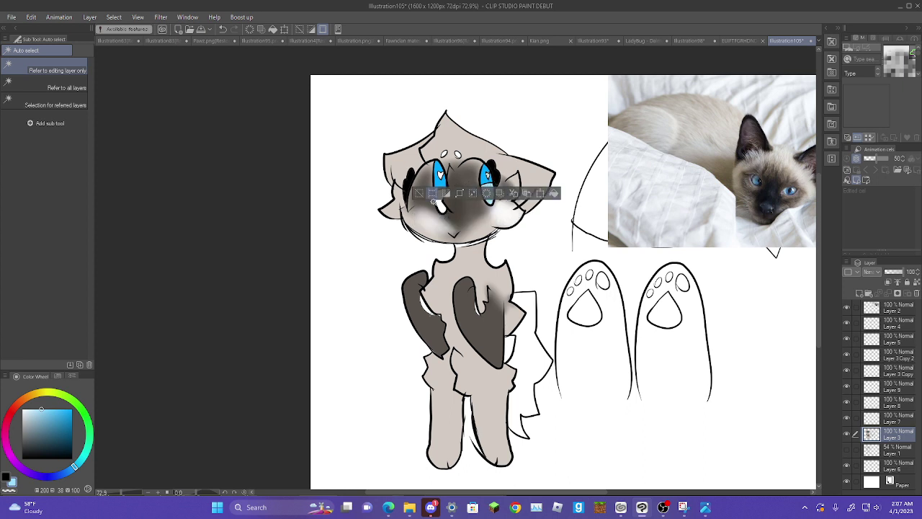
left_click(435, 198)
left_click(506, 227)
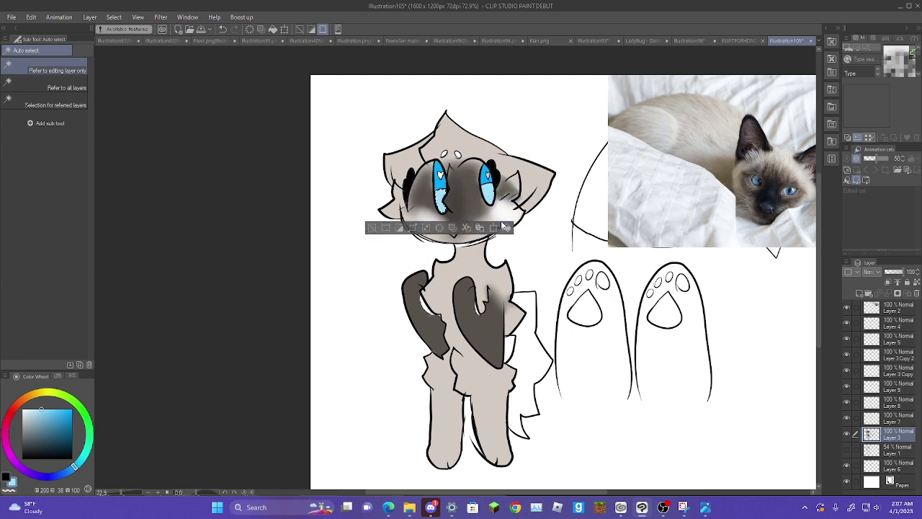
left_click(439, 174)
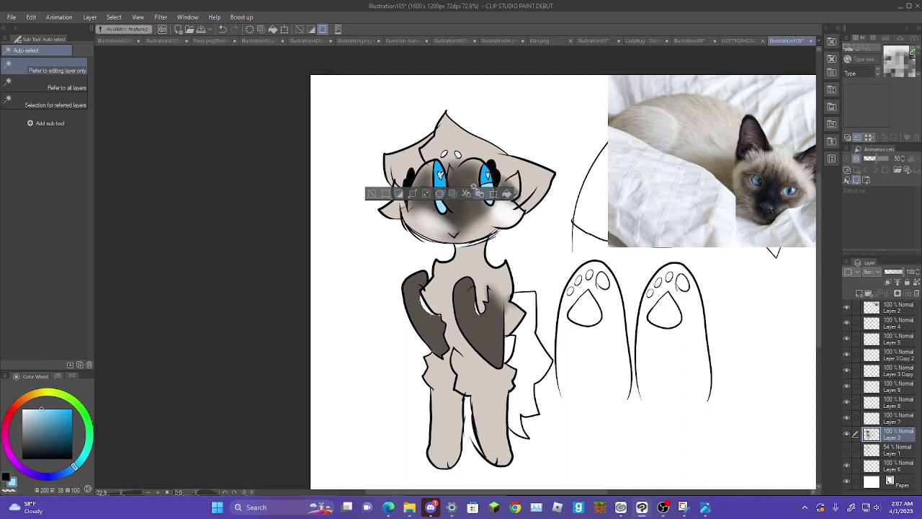
left_click(373, 193)
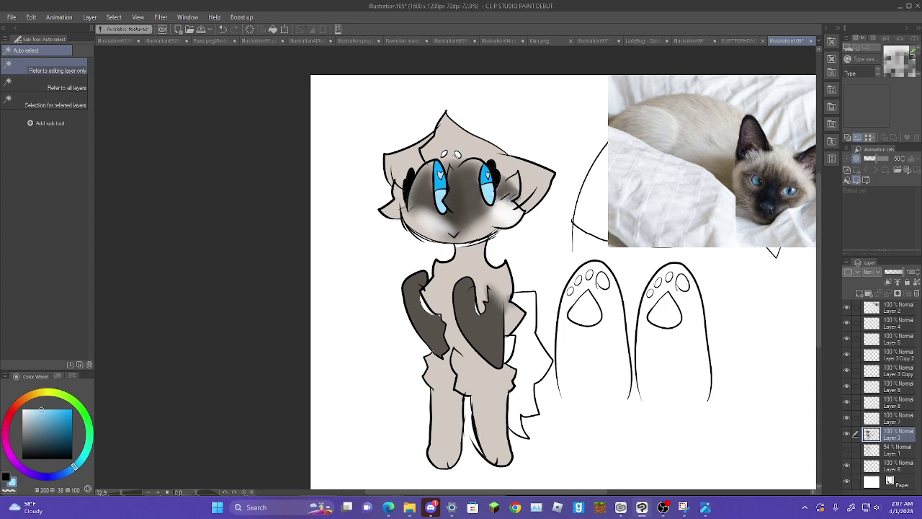
- Fill the two small brow spots with dark brown sampled from the face mask
left_click(456, 155)
left_click(456, 155)
left_click(458, 204, "alt")
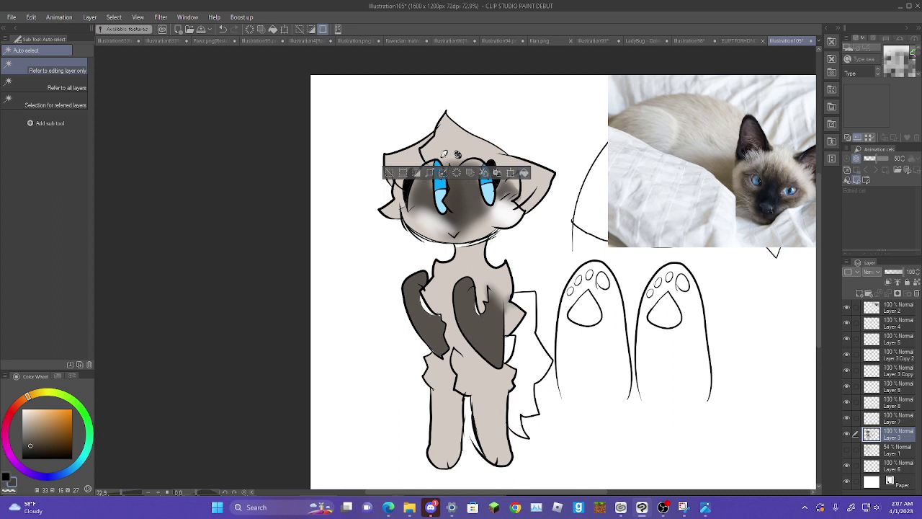
- Select the dark front arm and paint its paw end white with Oil paint
left_click(479, 323)
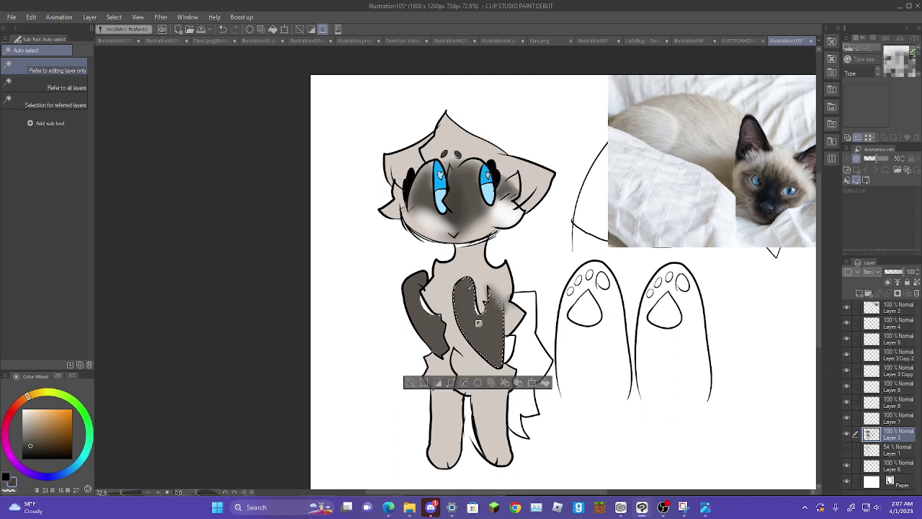
key("b")
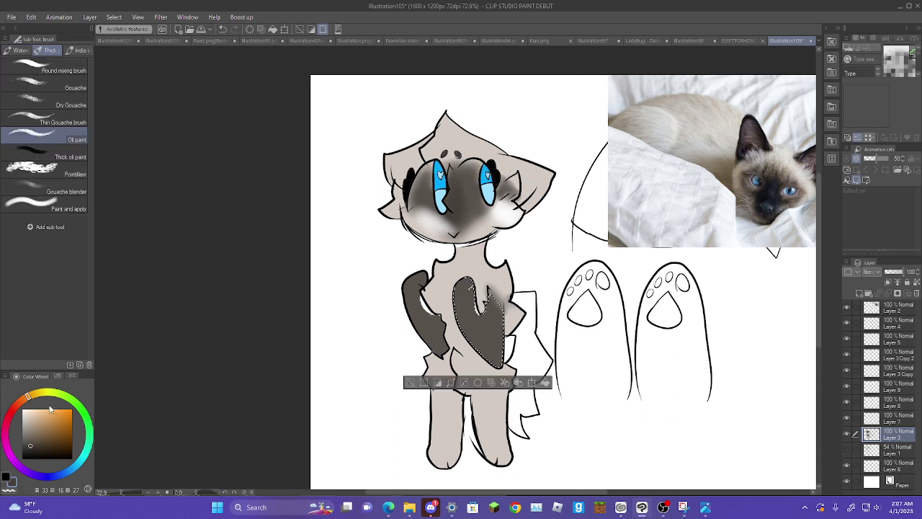
mouse_move(49, 410)
left_mouse_down()
mouse_move(21, 380)
mouse_move(14, 325)
left_mouse_up()
mouse_move(490, 299)
left_mouse_down()
mouse_move(478, 313)
mouse_move(463, 302)
mouse_move(467, 286)
mouse_move(450, 299)
mouse_move(465, 292)
left_mouse_up()
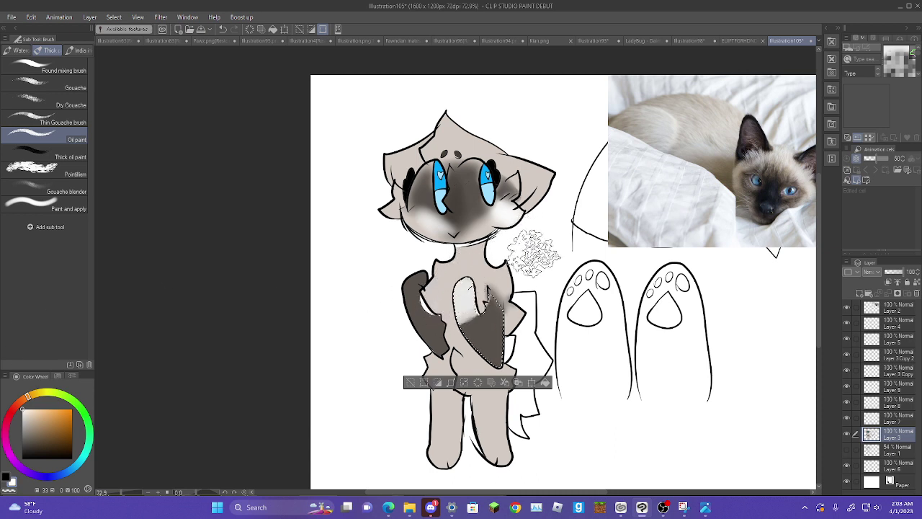
- Blur the edge between the front arm's white paw and its dark fur
key("b")
key("b")
key("j")
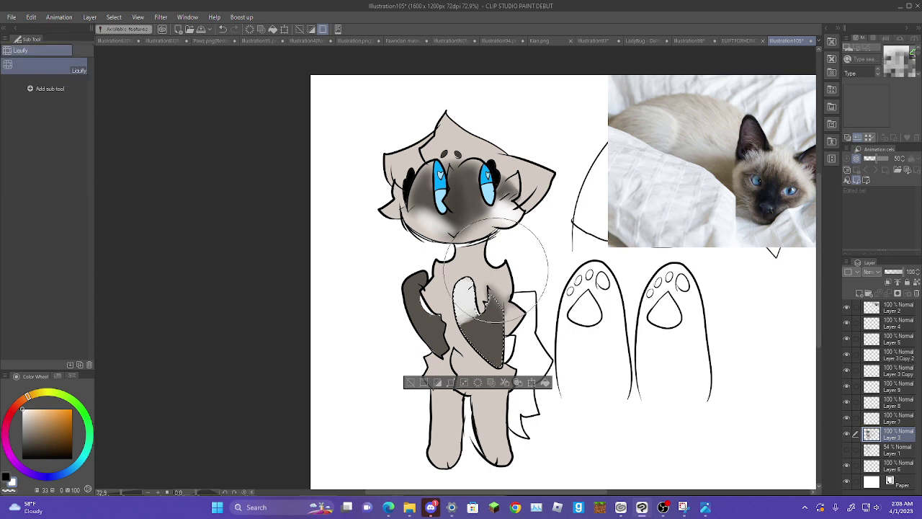
key("j")
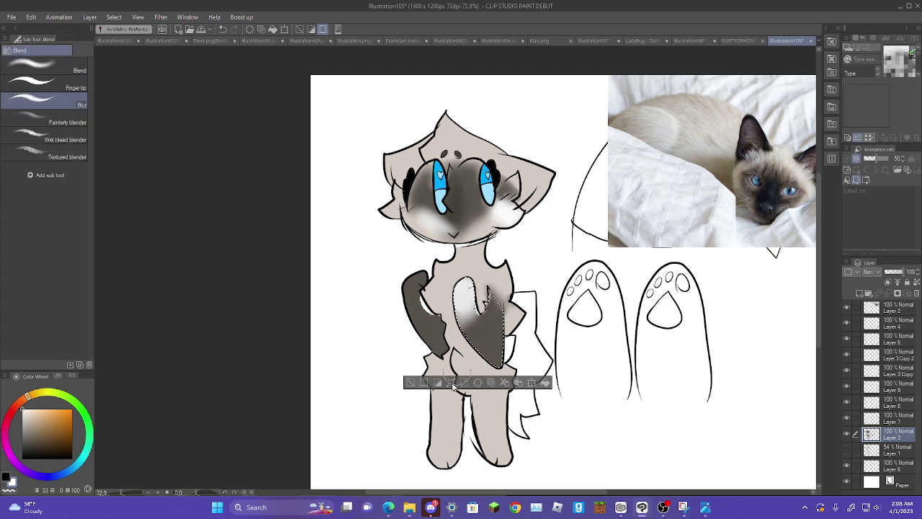
- Select the other dark arm and paint its paw end white with Oil paint
key("p")
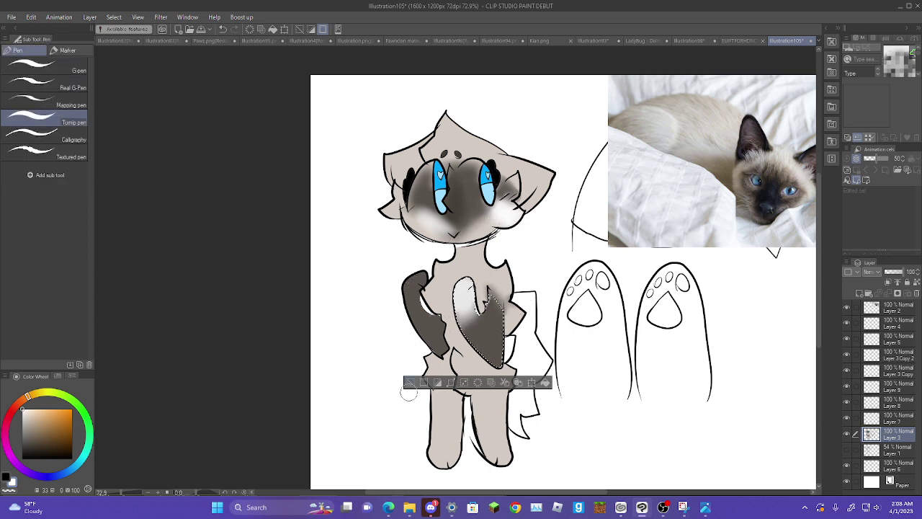
key("w")
left_click(422, 323)
key("p")
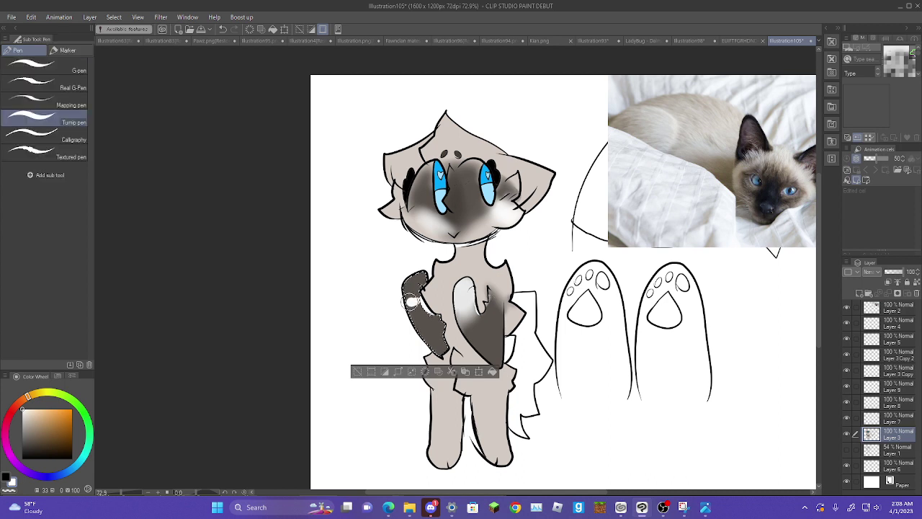
key("b")
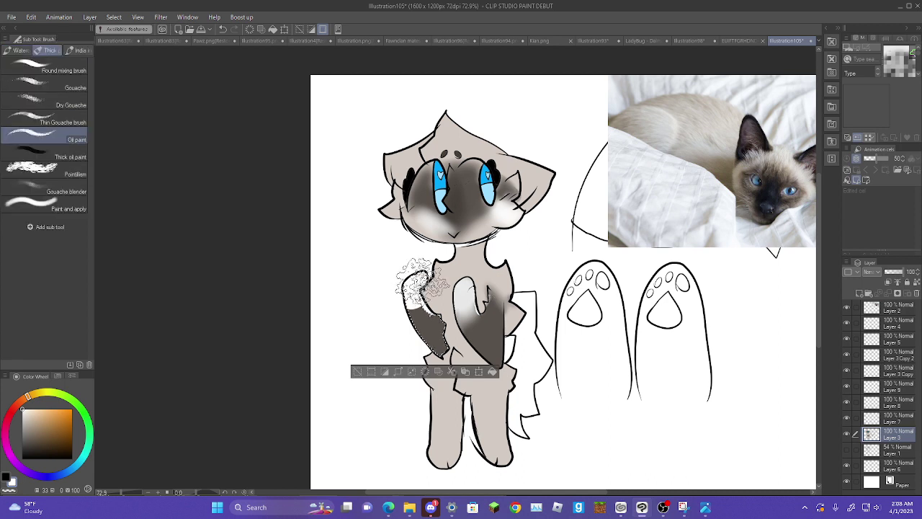
- Blur the other arm's white paw into its dark fur and clear the selection
key("h")
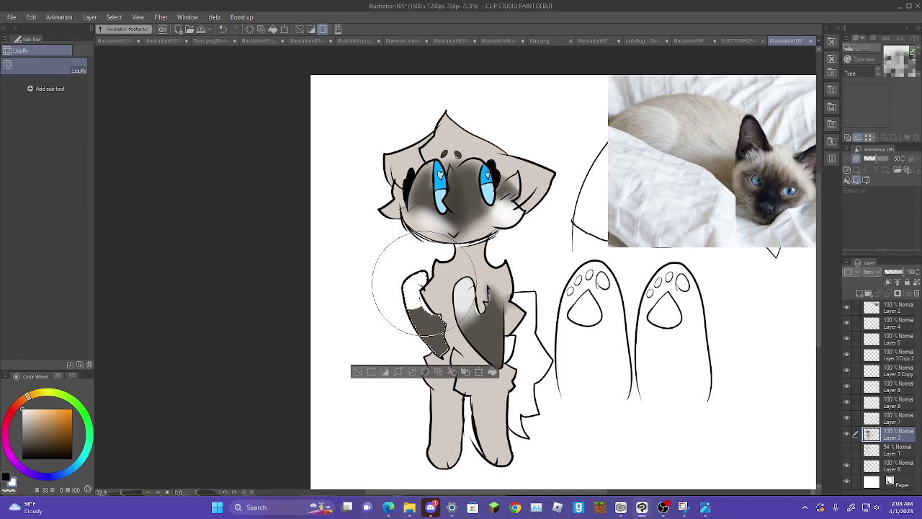
key("j")
mouse_move(399, 315)
left_mouse_down()
mouse_move(407, 299)
mouse_move(418, 317)
left_mouse_up()
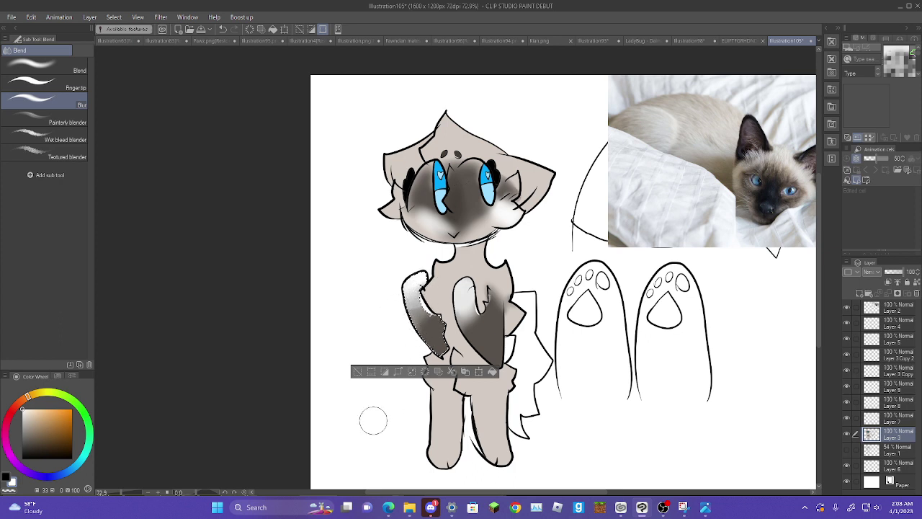
left_click(357, 372)
key("w")
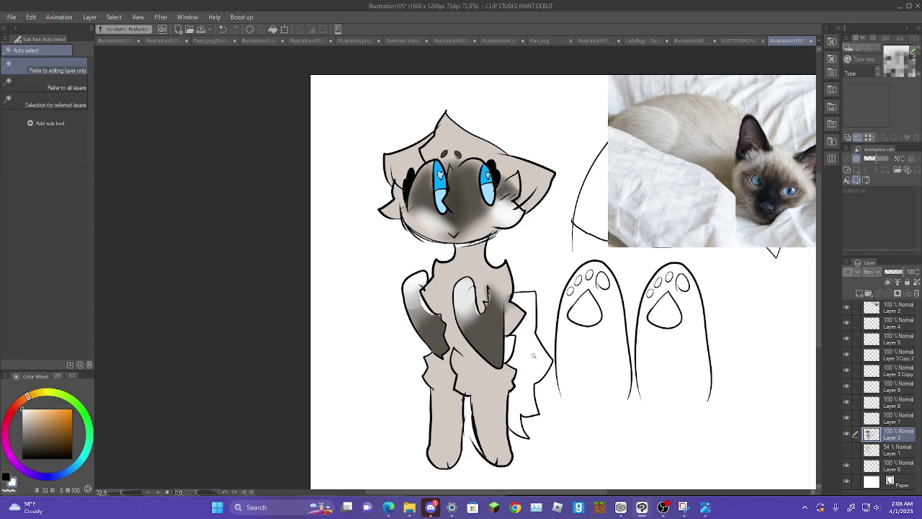
- Select the beige body area and colour both legs dark grey-brown from the thighs down with the Turnip pen
left_click(533, 355)
left_click(482, 381)
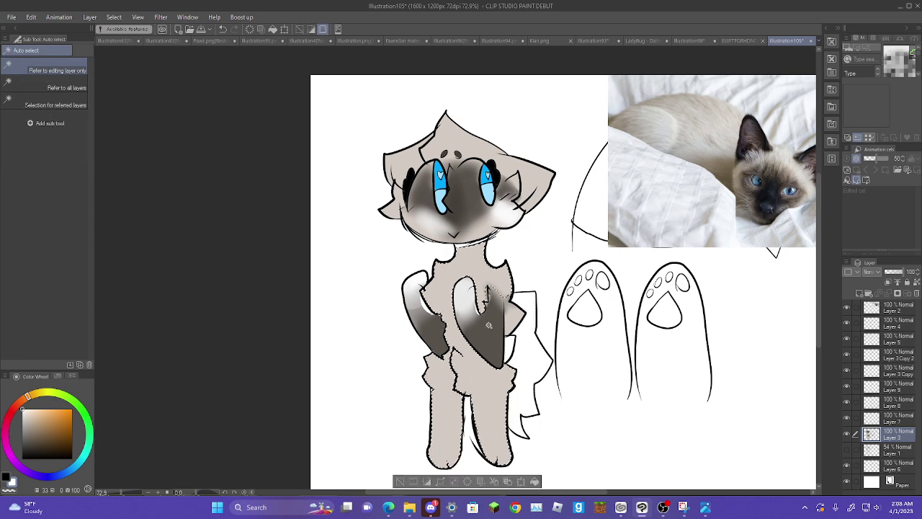
key("p")
left_click_drag(473, 438, 513, 385)
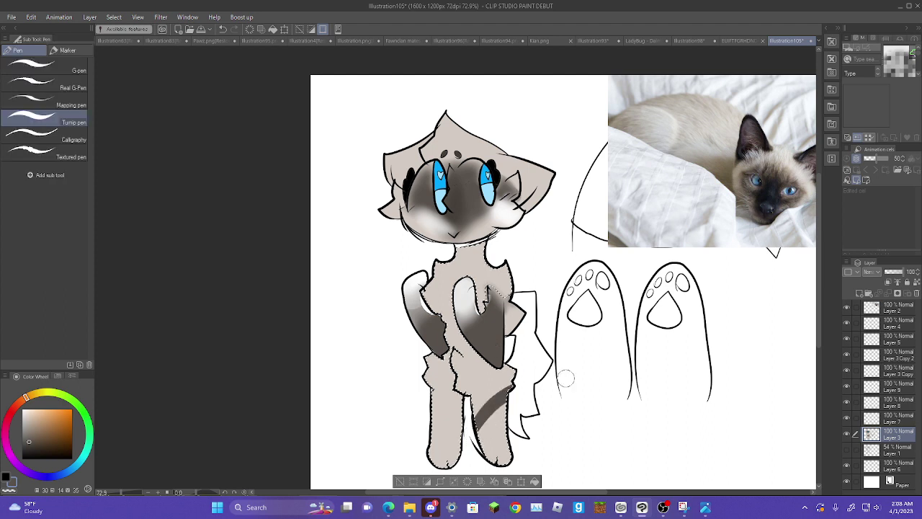
mouse_move(481, 412)
left_mouse_down()
mouse_move(500, 381)
mouse_move(505, 395)
mouse_move(483, 404)
mouse_move(517, 387)
mouse_move(480, 406)
mouse_move(506, 365)
mouse_move(498, 380)
mouse_move(485, 379)
mouse_move(516, 373)
mouse_move(479, 401)
mouse_move(504, 417)
left_mouse_up()
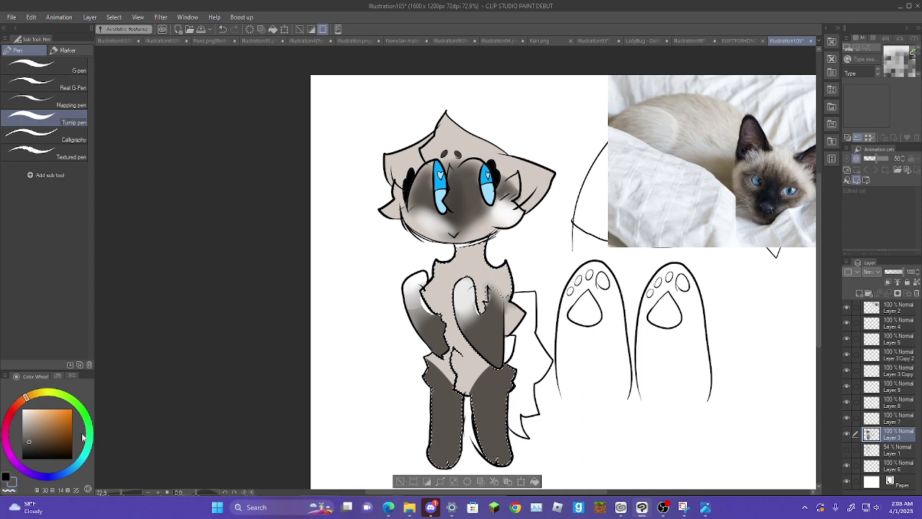
- Choose a darker brown, draw a curved band across each leg and fill the lower legs below it
left_click(29, 448)
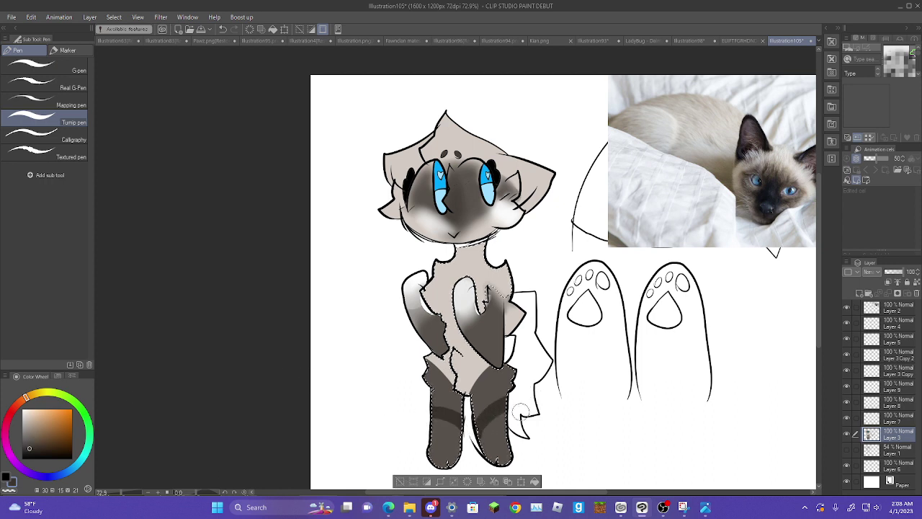
key("g")
key("g")
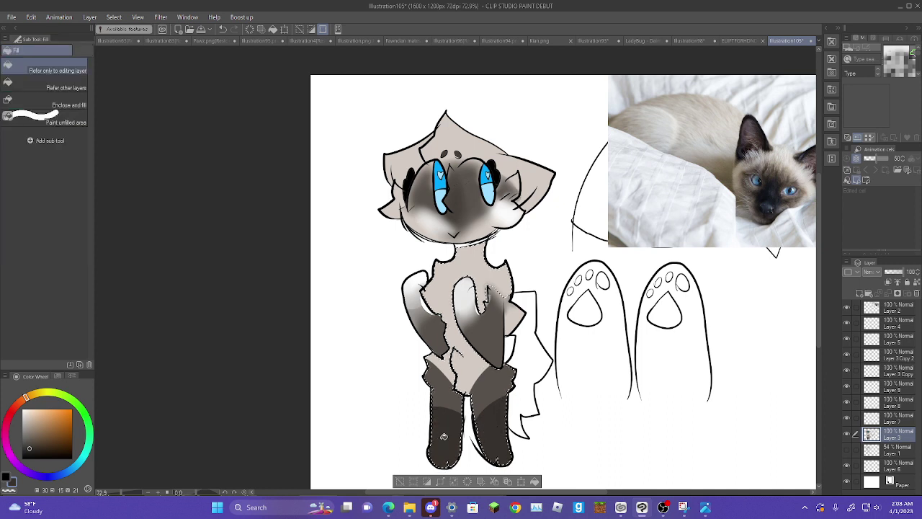
- Draw wavy white edges across both lower legs, fill the feet below them white and clear the selection
key("x")
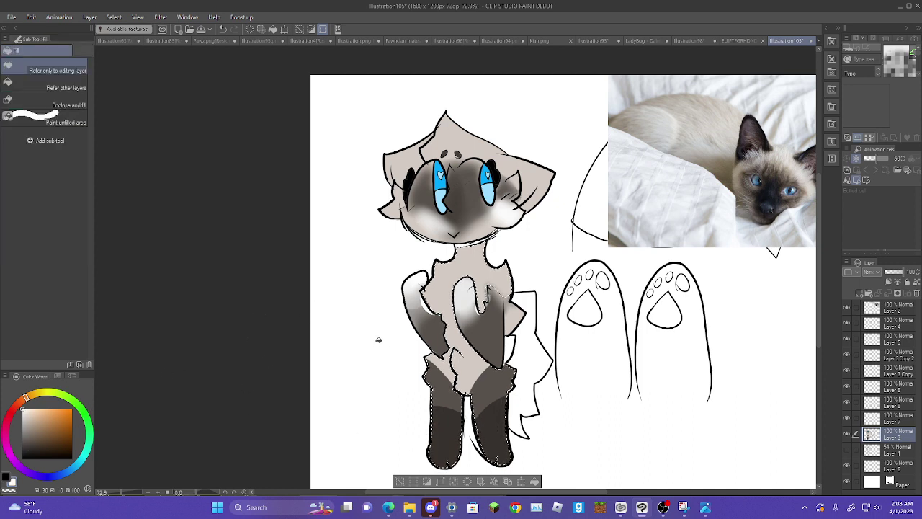
key("p")
left_click_drag(463, 430, 460, 432)
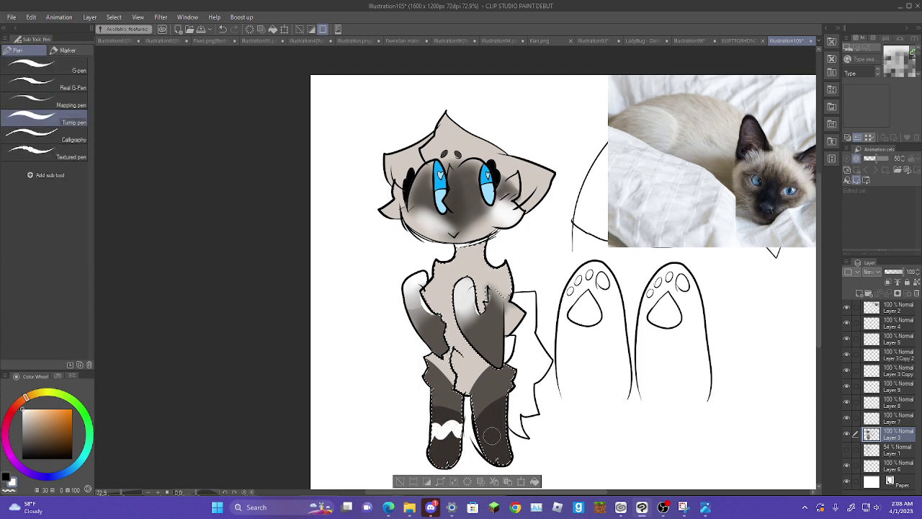
key("g")
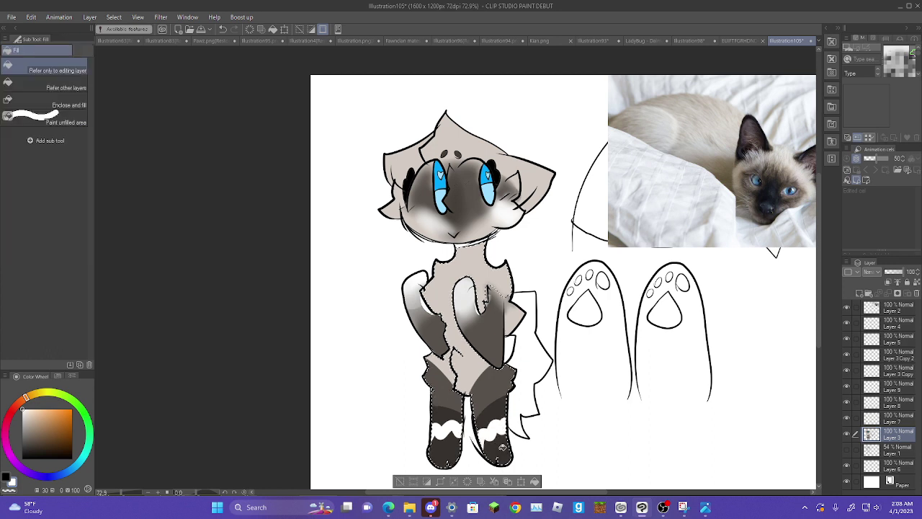
left_click(495, 449)
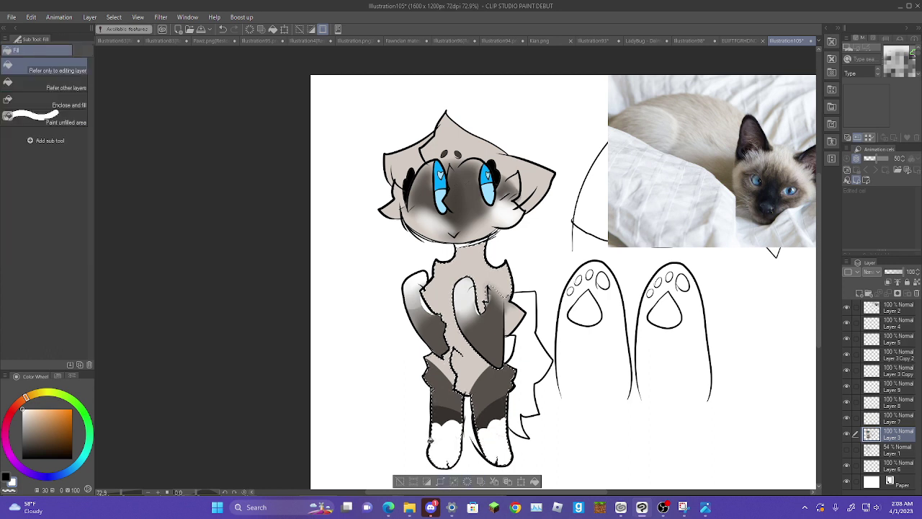
left_click(416, 485)
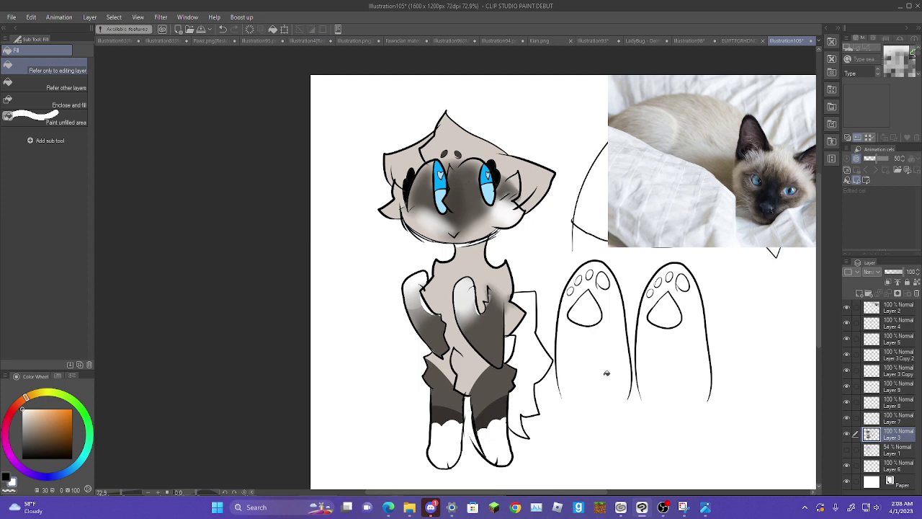
- Select the inside of the tail and fill it with the body's beige
key("w")
left_click(534, 362)
right_click(498, 379)
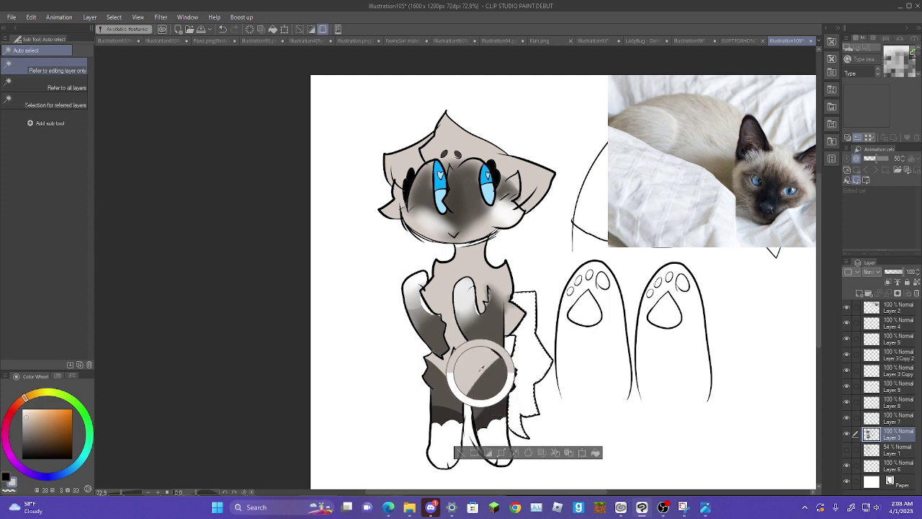
left_click(595, 453)
- Colour the tail's middle grey-brown and everything below it darker brown, using shades sampled from the leg
right_click(487, 380)
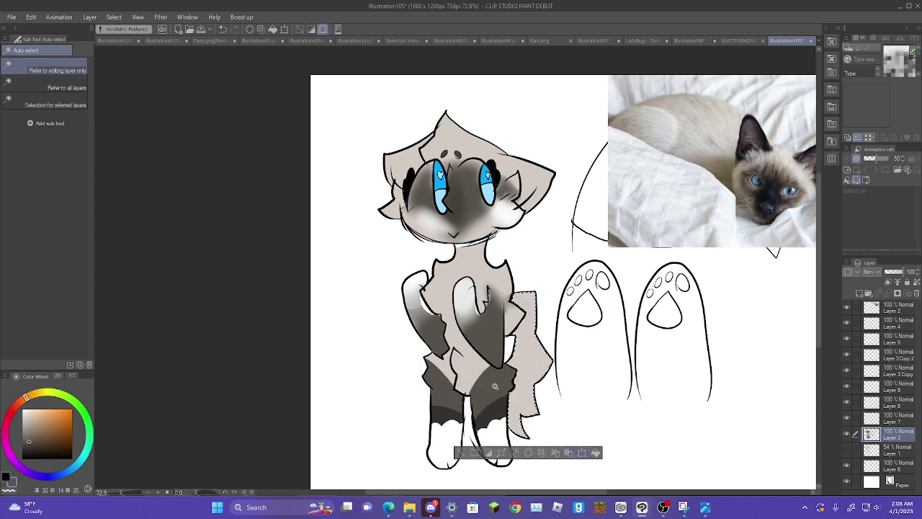
key("p")
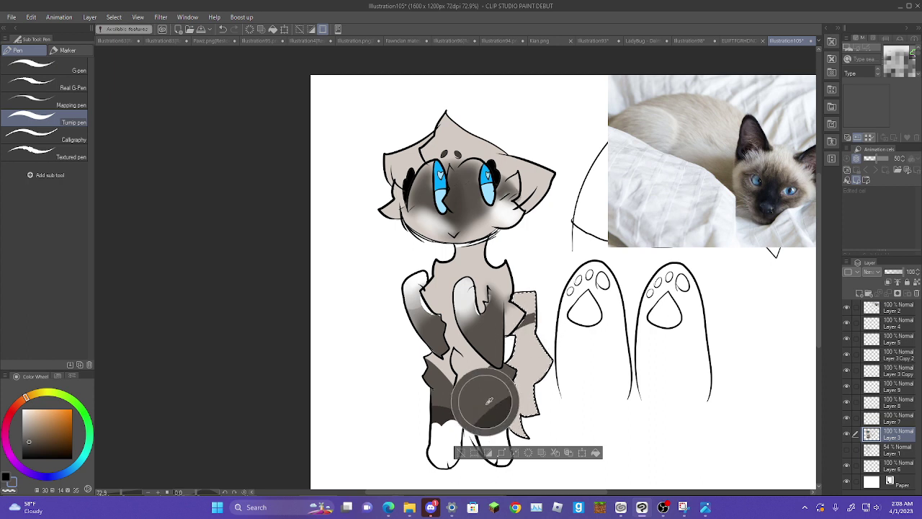
left_click(500, 409, "alt")
left_click_drag(518, 343, 562, 344)
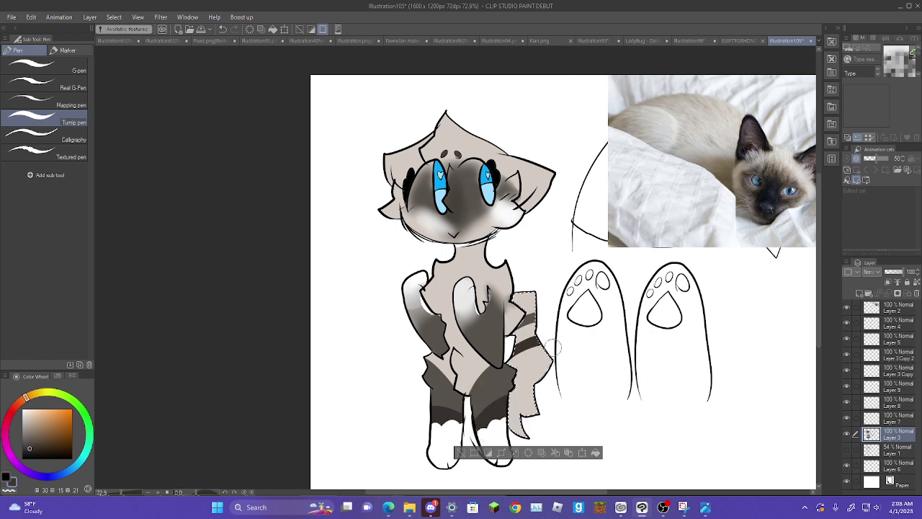
key("g")
left_click(539, 364)
left_click(536, 322, "alt")
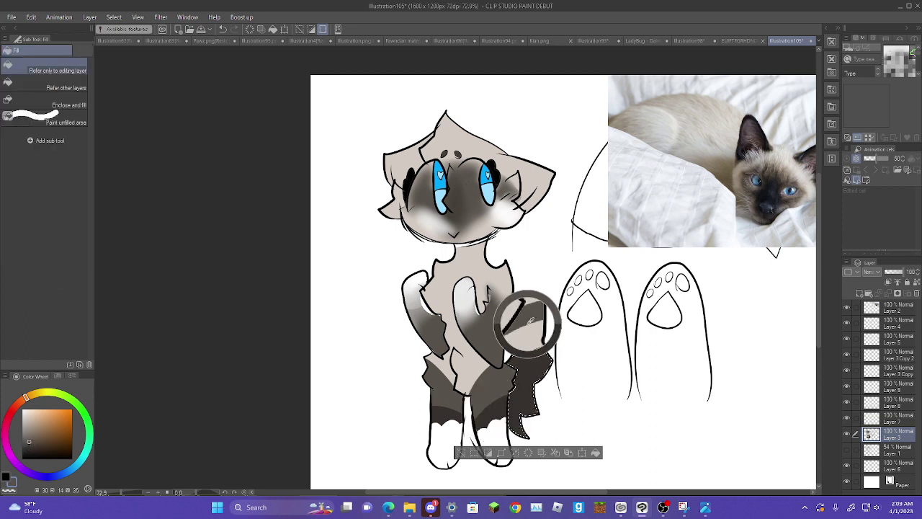
- Draw a white edge across the lower tail, fill the tail tip white and clear the selection
left_click(492, 431, "alt")
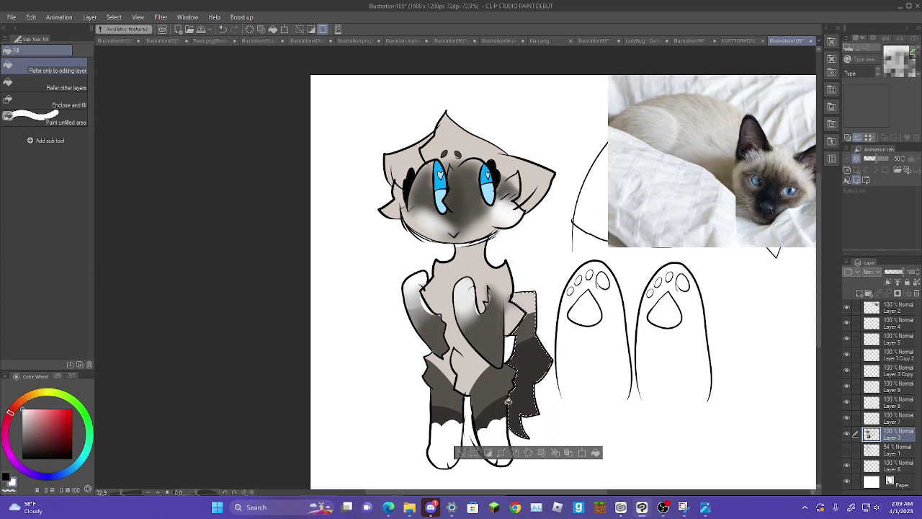
key("p")
left_click_drag(511, 384, 564, 363)
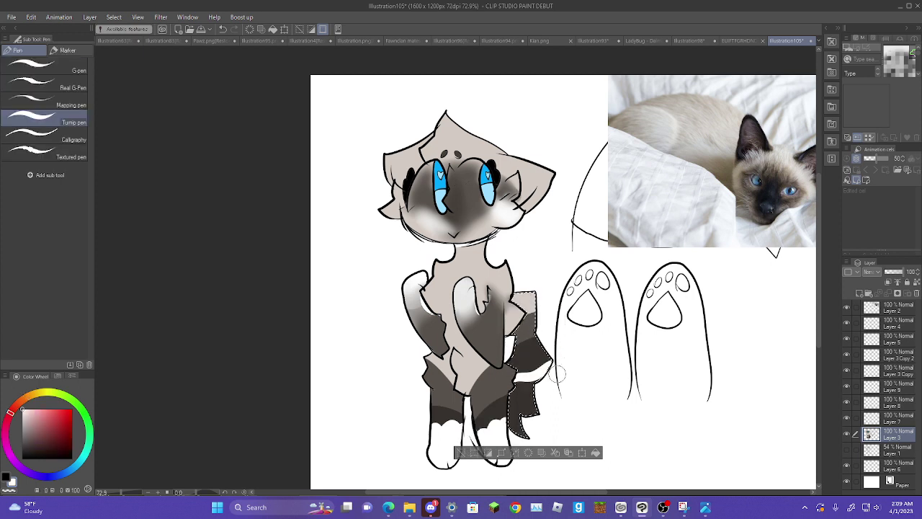
key("g")
key("g")
left_click(537, 400)
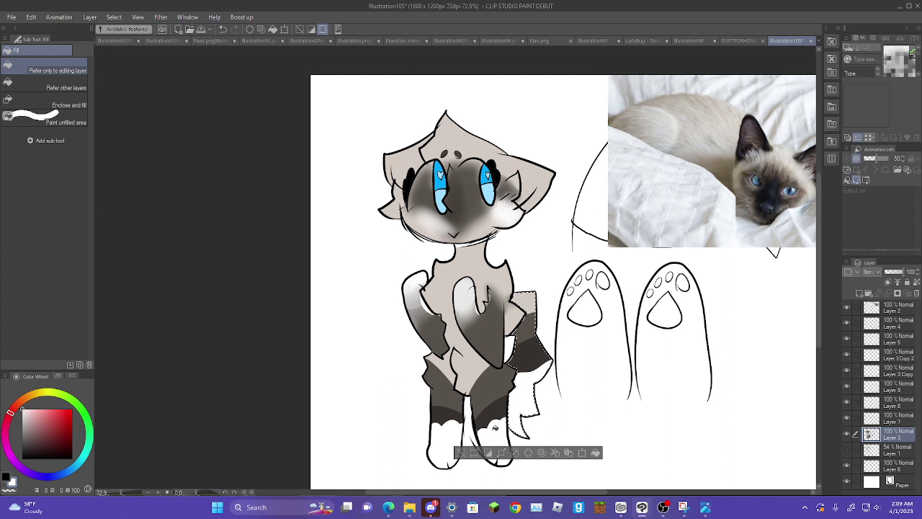
left_click(465, 453)
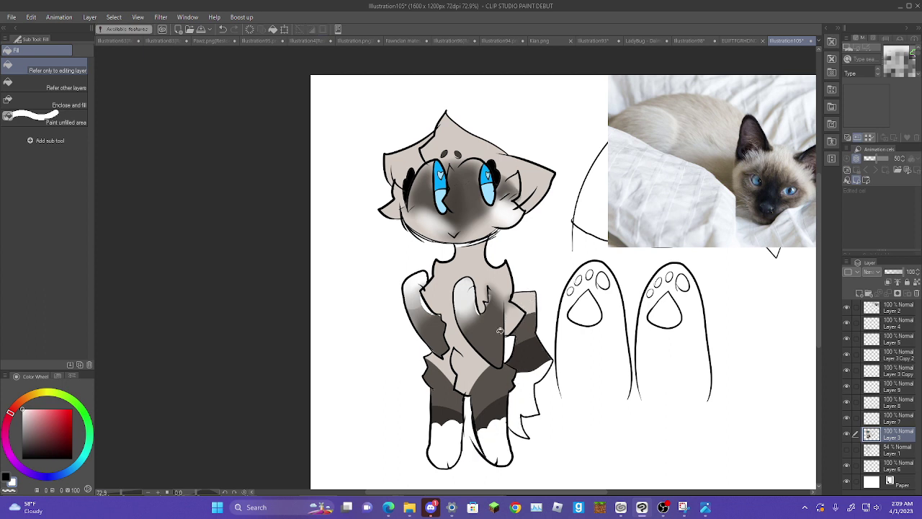
- Select the beige torso, outline a diagonal chest marking with the Turnip pen and fill the neck and chest white
key("w")
left_click(470, 264)
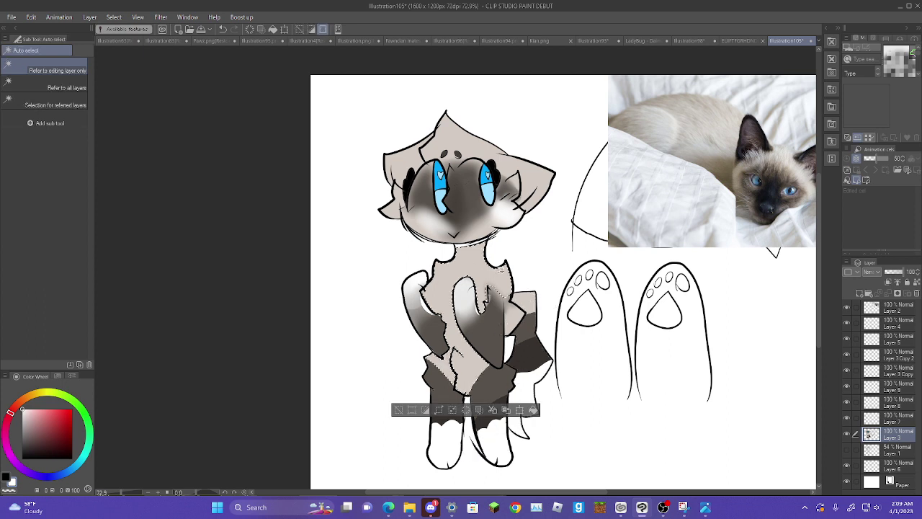
key("p")
left_click(480, 335, "alt")
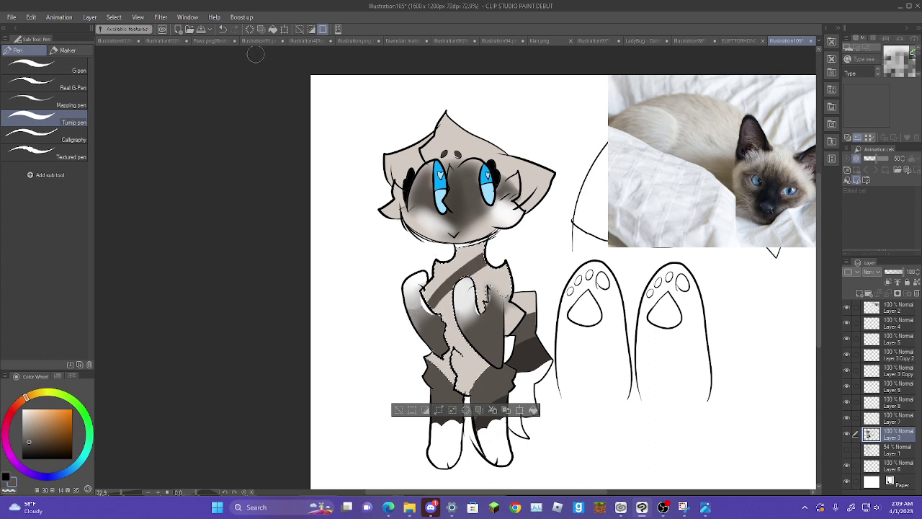
left_click(496, 441, "alt")
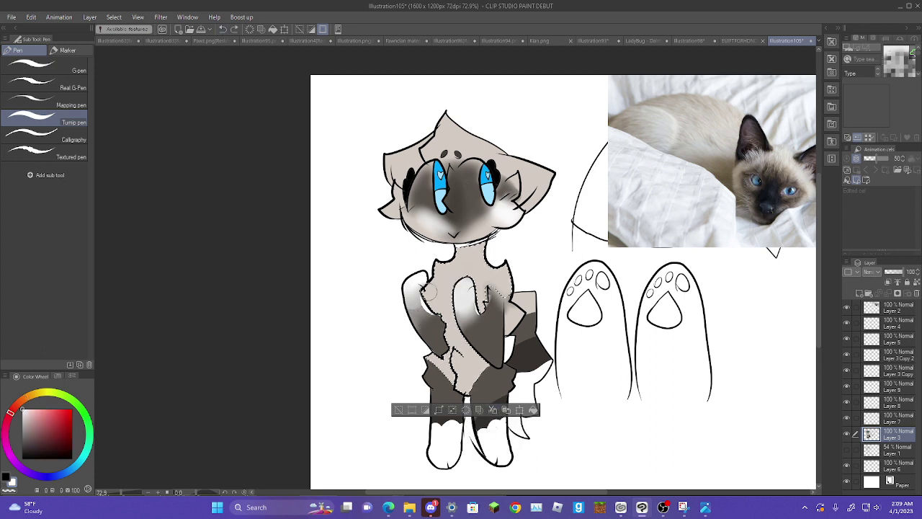
left_click_drag(425, 309, 488, 263)
key("g")
key("g")
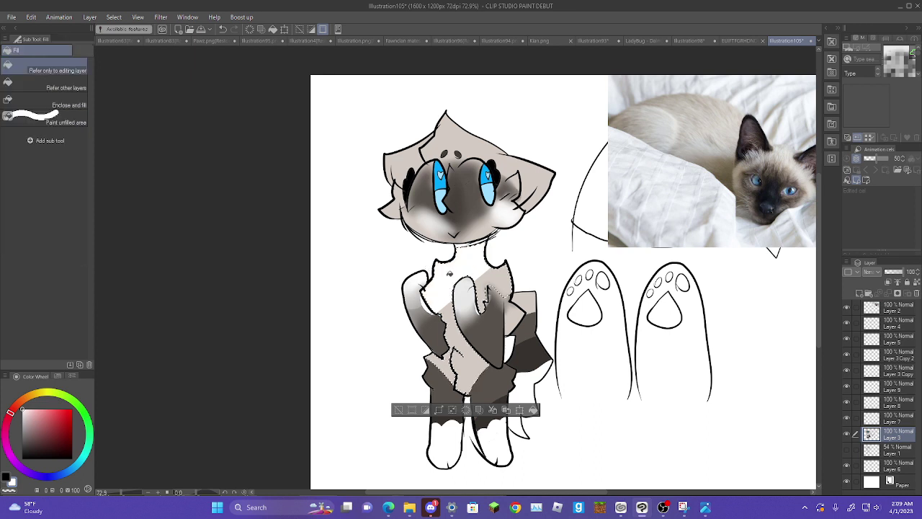
- Paint a dark grey-brown patch on the shoulder beside the white chest, blur it into the beige and clear the selection
key("b")
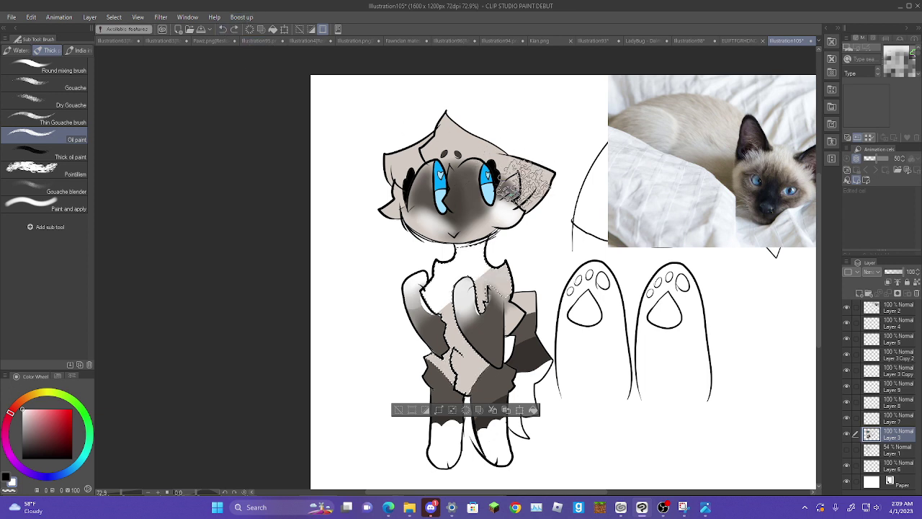
key("p")
left_click(497, 345, "alt")
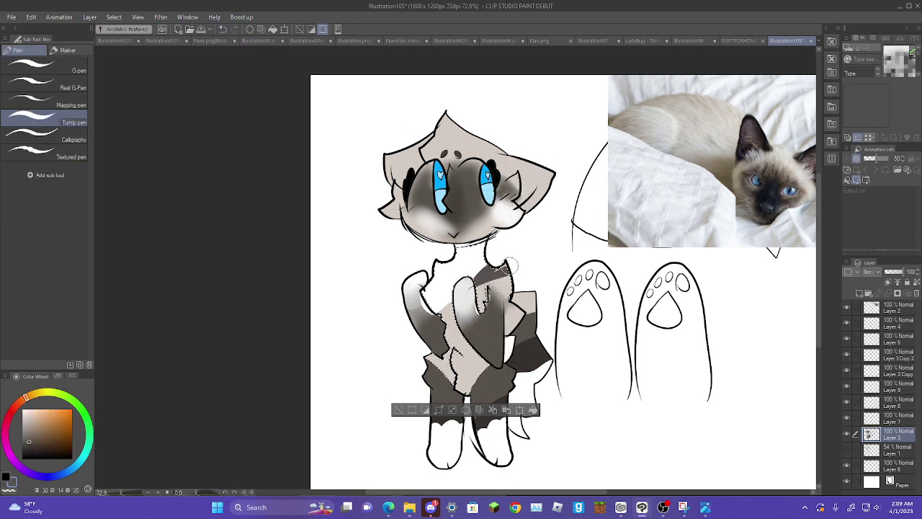
key("b")
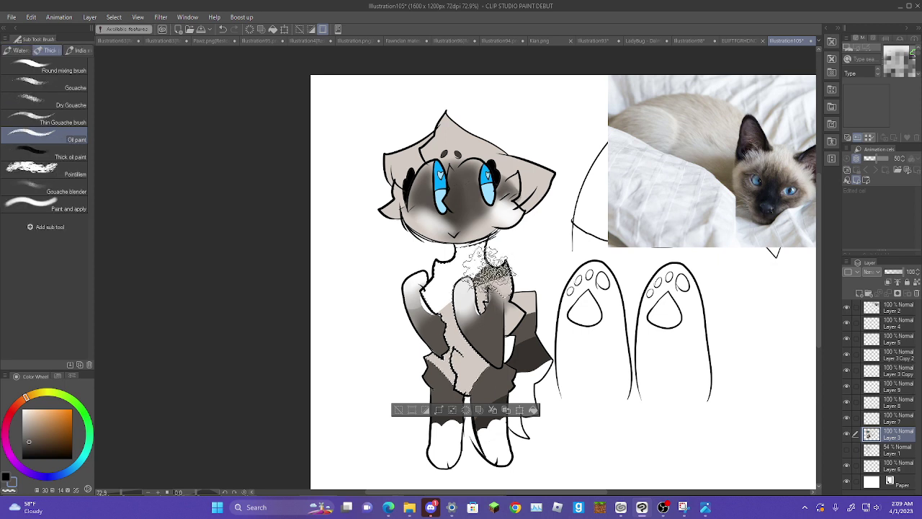
key("j")
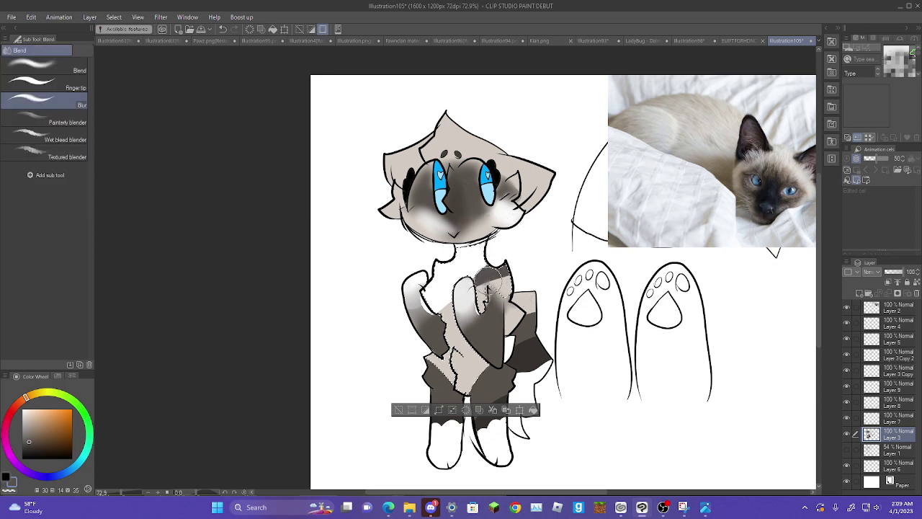
left_click(398, 411)
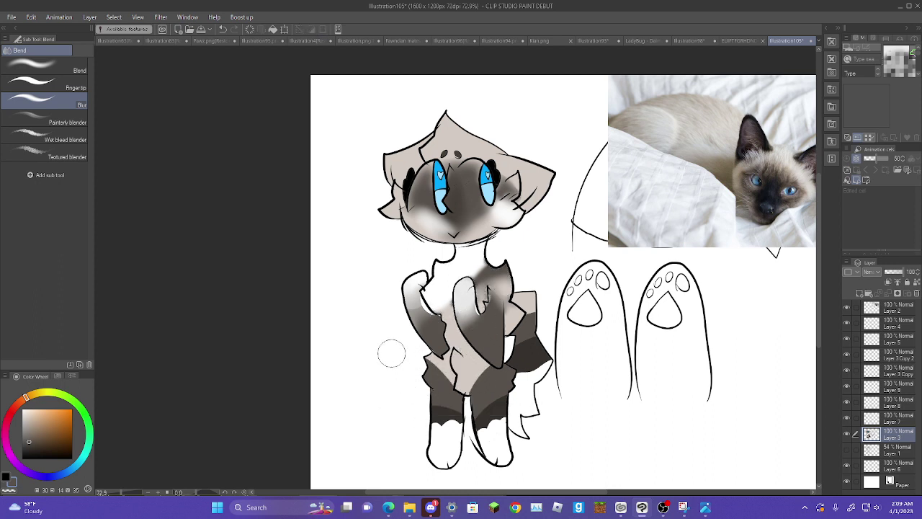
- Select the beige top of the head, colour the large outstretched ear dark grey-brown and clear the selection
key("w")
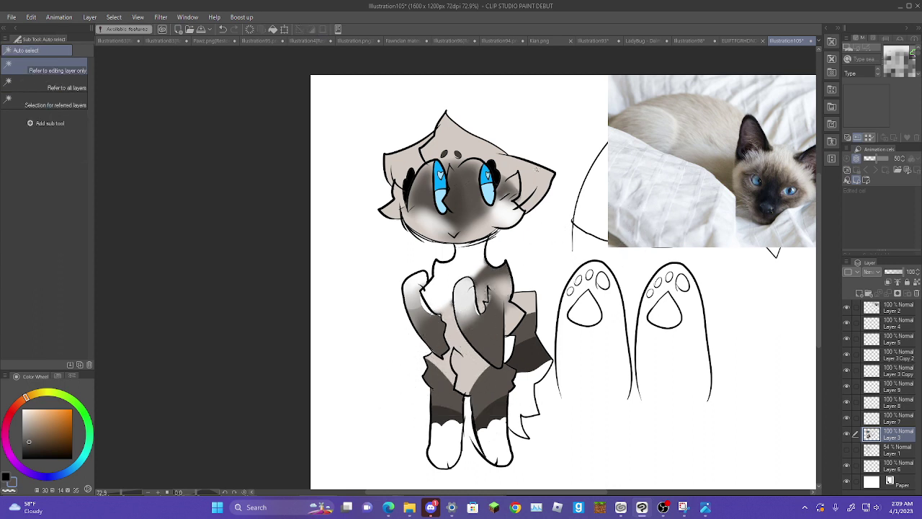
left_click(518, 205)
right_click(467, 199)
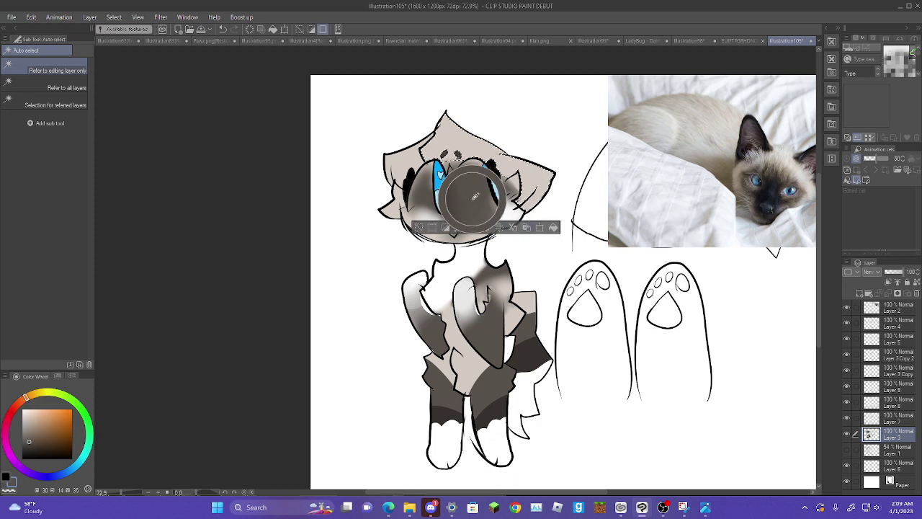
right_click(502, 419)
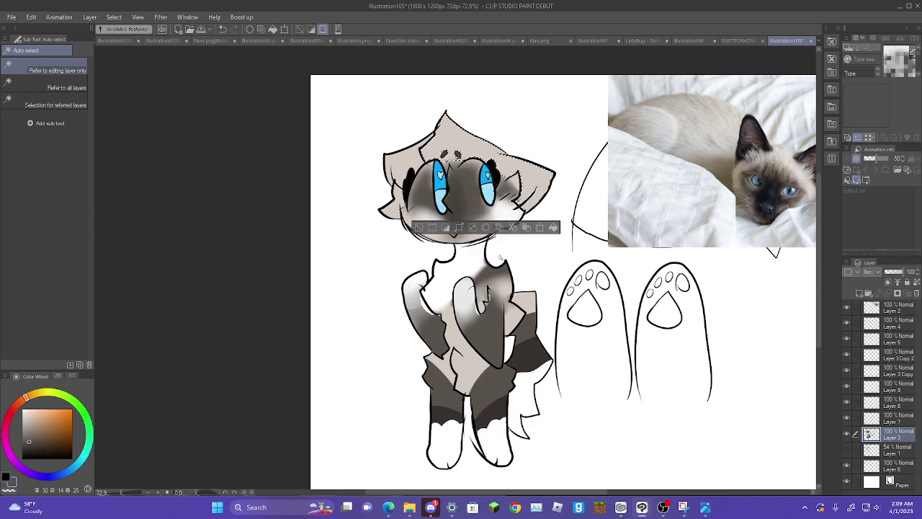
key("p")
mouse_move(509, 179)
left_mouse_down()
mouse_move(522, 149)
mouse_move(534, 214)
mouse_move(521, 156)
mouse_move(525, 205)
mouse_move(536, 206)
mouse_move(552, 157)
left_mouse_up()
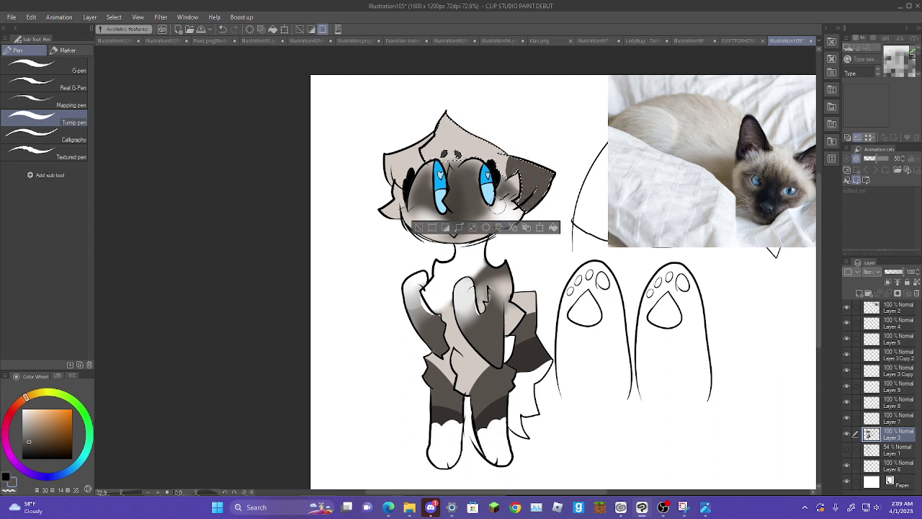
left_click(419, 227)
- Select the smaller ear on the other side of the head, paint its outer part dark grey-brown and clear the selection
key("w")
left_click(416, 154)
key("p")
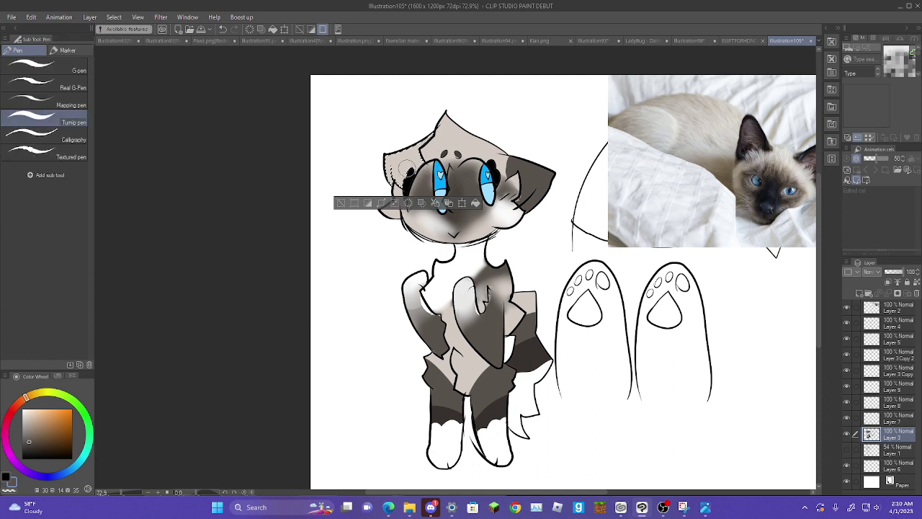
mouse_move(400, 177)
left_mouse_down()
mouse_move(407, 148)
mouse_move(398, 140)
left_mouse_up()
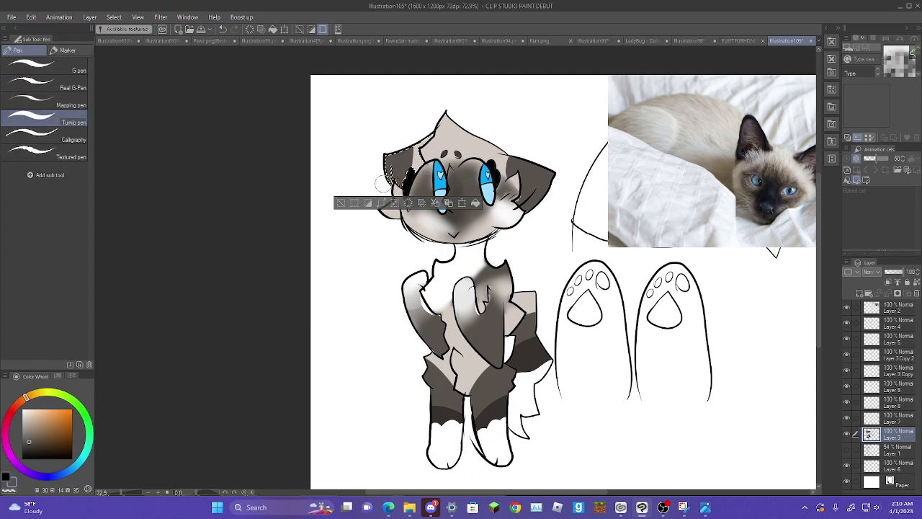
left_click(348, 207)
key("w")
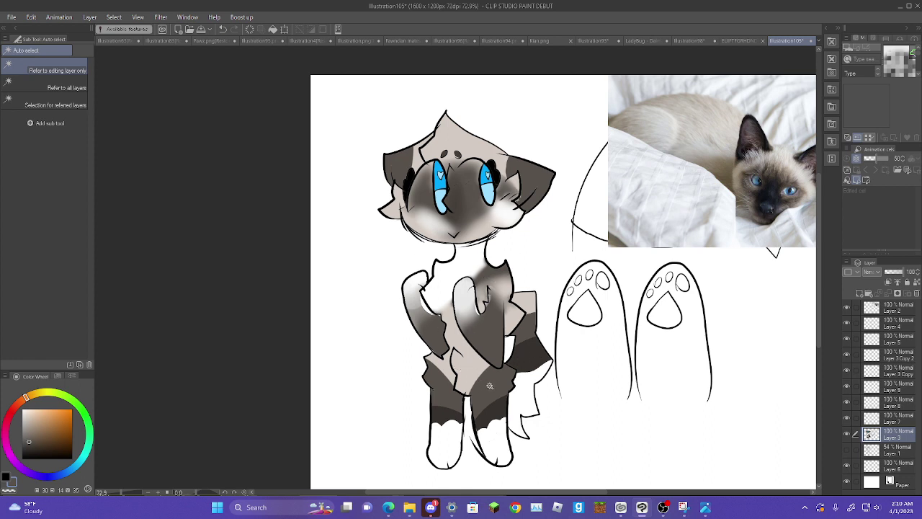
- Select the dark patch on the thigh beside the tail and paint its upper outer corner white with the Turnip pen
left_click(492, 386)
key("p")
left_click(495, 453, "alt")
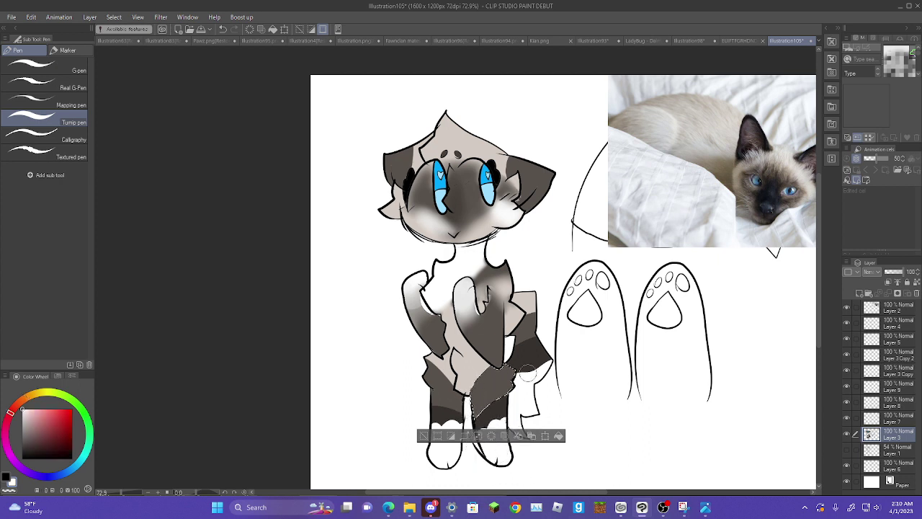
left_click_drag(521, 375, 520, 387)
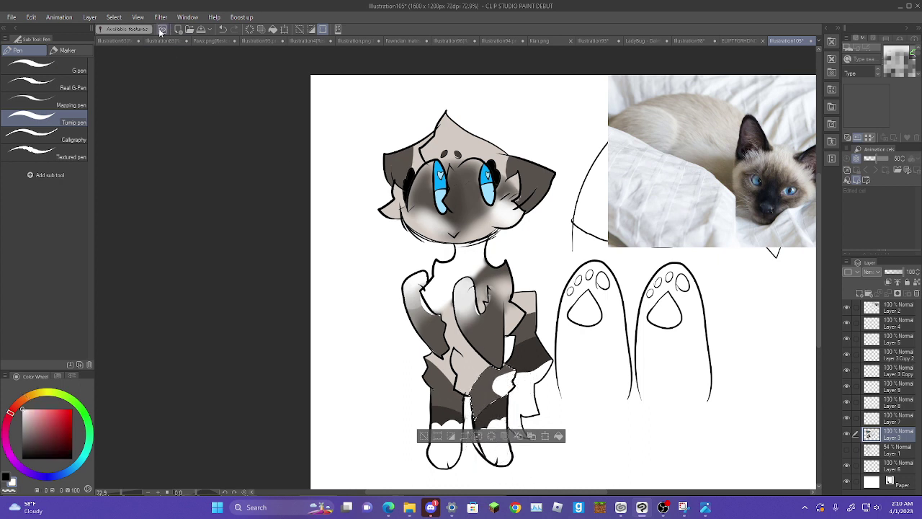
left_click(223, 29)
left_click(223, 28)
left_click_drag(508, 374, 484, 388)
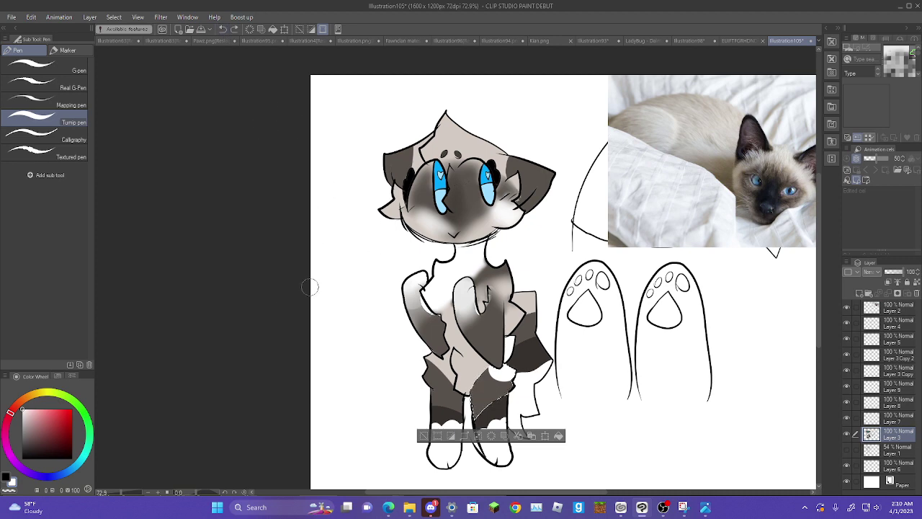
- Outline a small heart in white on the dark thigh with the Mapping pen, fill it white and clear the selection
scroll(426, 368, "up", 5)
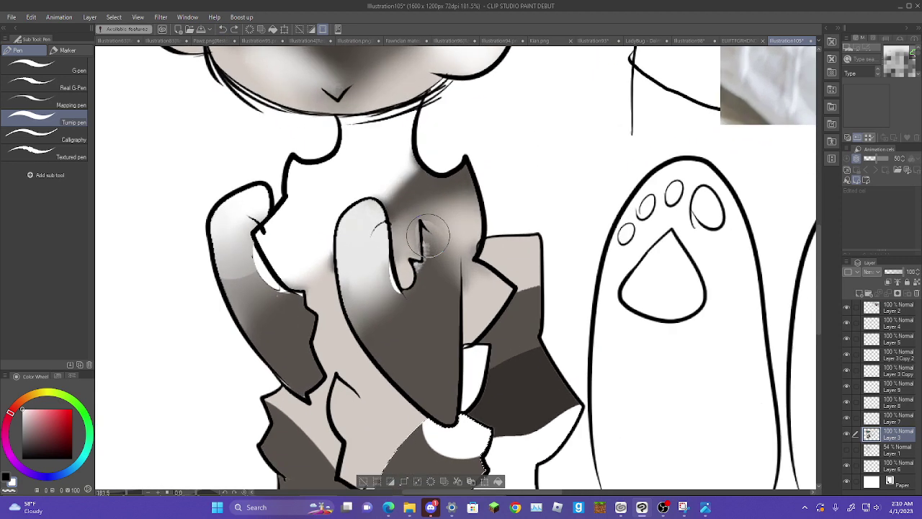
left_click_drag(583, 306, 579, 234)
scroll(509, 255, "up", 3)
left_click_drag(516, 340, 529, 98)
key("p")
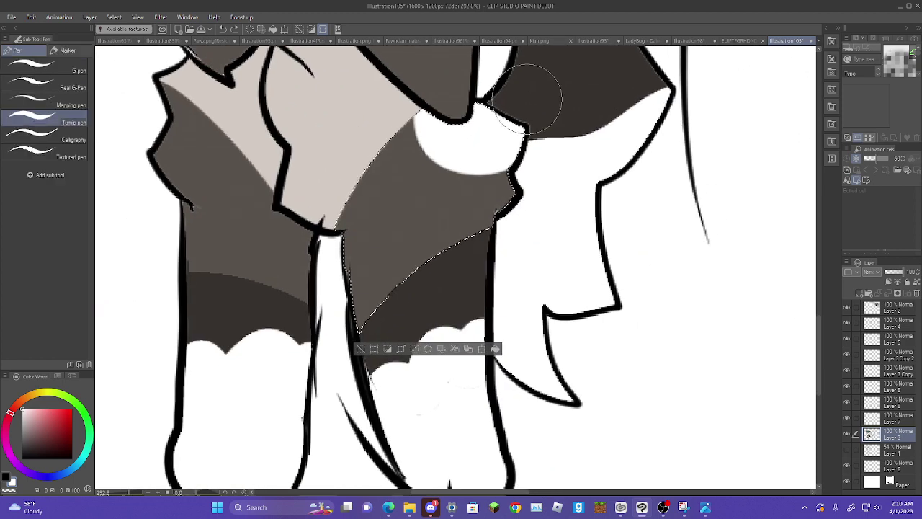
left_click(71, 105)
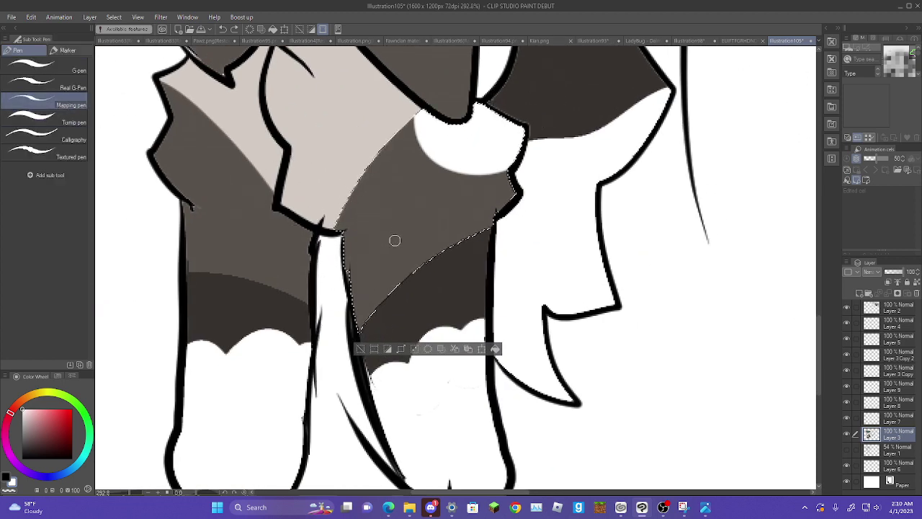
mouse_move(391, 237)
left_mouse_down()
mouse_move(396, 205)
mouse_move(415, 219)
mouse_move(405, 259)
left_mouse_up()
left_click_drag(368, 213, 403, 261)
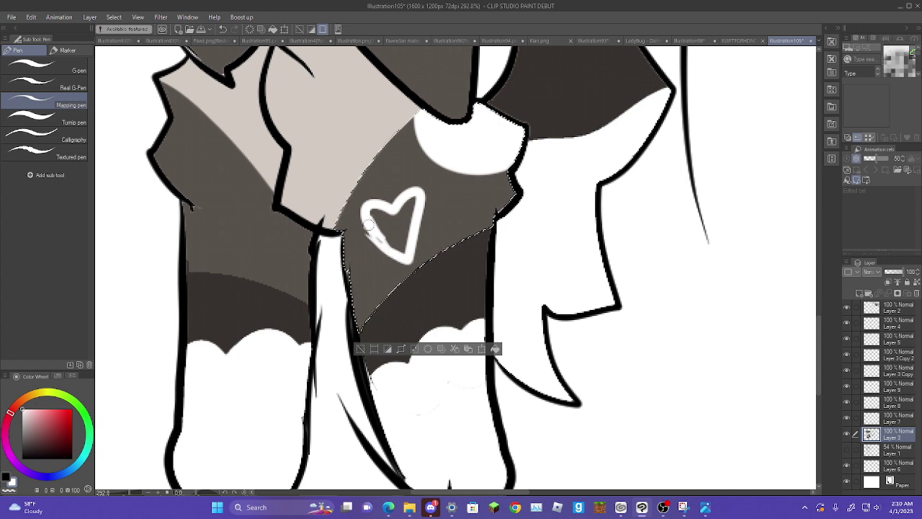
key("g")
key("g")
left_click(391, 231)
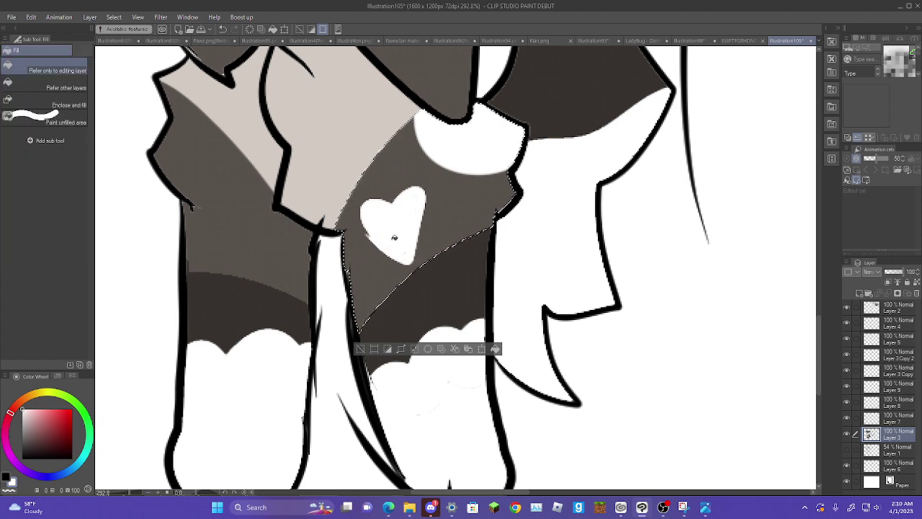
scroll(395, 323, "down", 4)
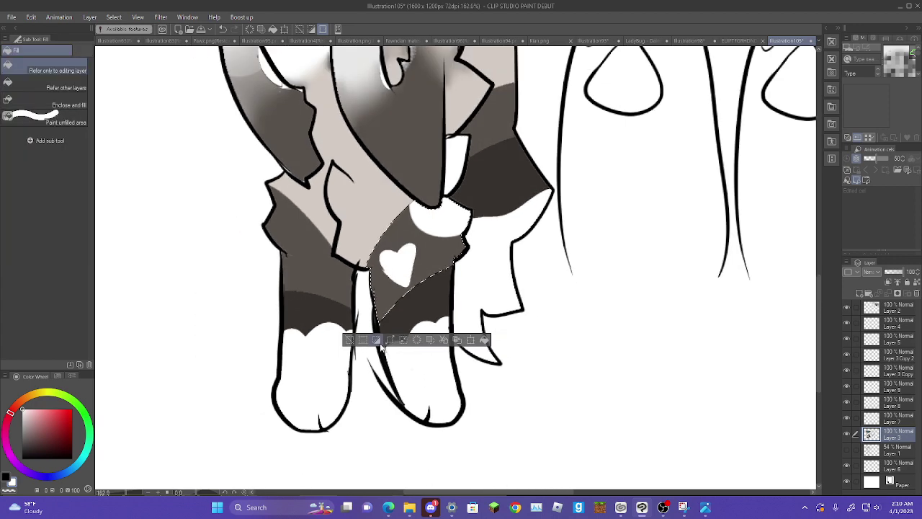
scroll(476, 297, "down", 1)
scroll(476, 297, "down", 4)
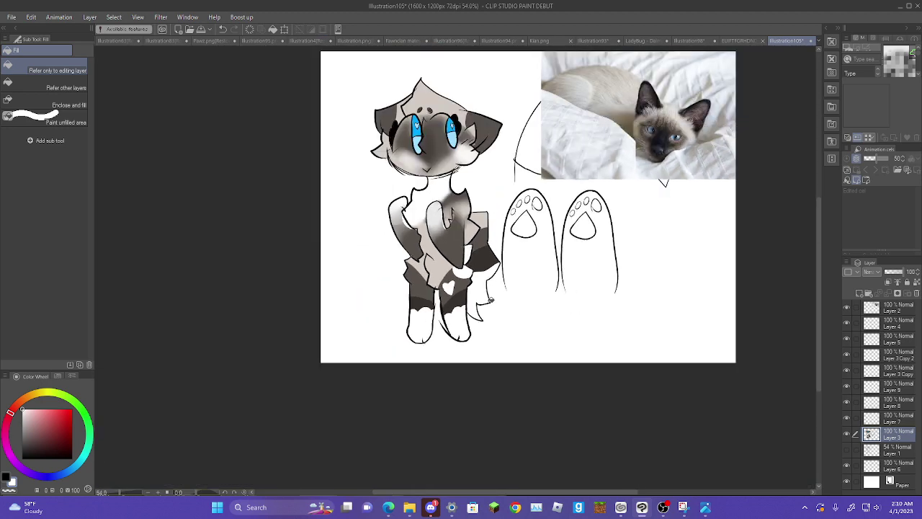
- Select the small gap between the lower arm and the tail, fill it white and clear the selection
key("space")
left_click_drag(570, 304, 575, 358)
scroll(573, 359, "up", 1)
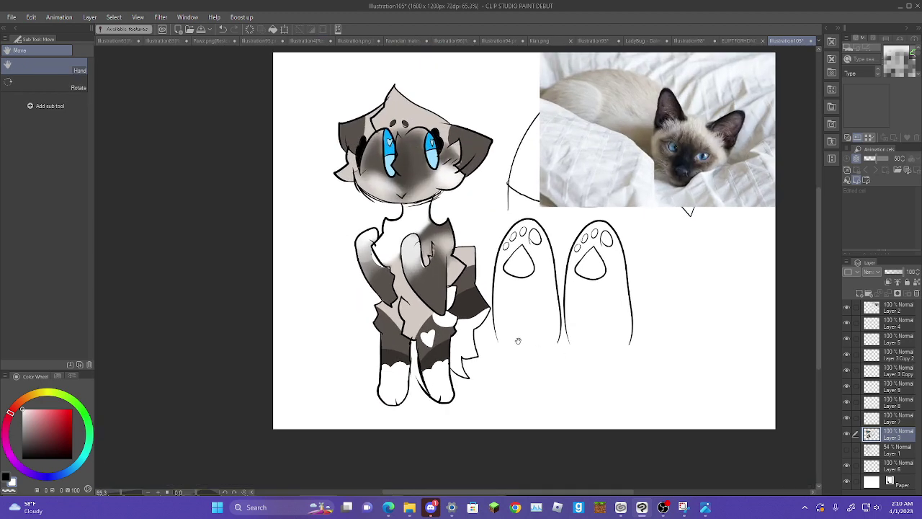
left_click_drag(534, 335, 581, 411)
scroll(582, 411, "up", 2)
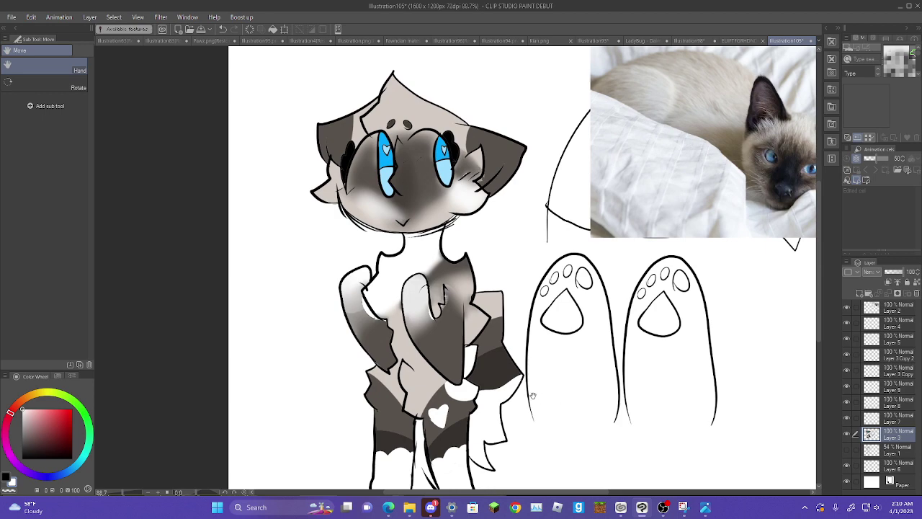
left_click(469, 356)
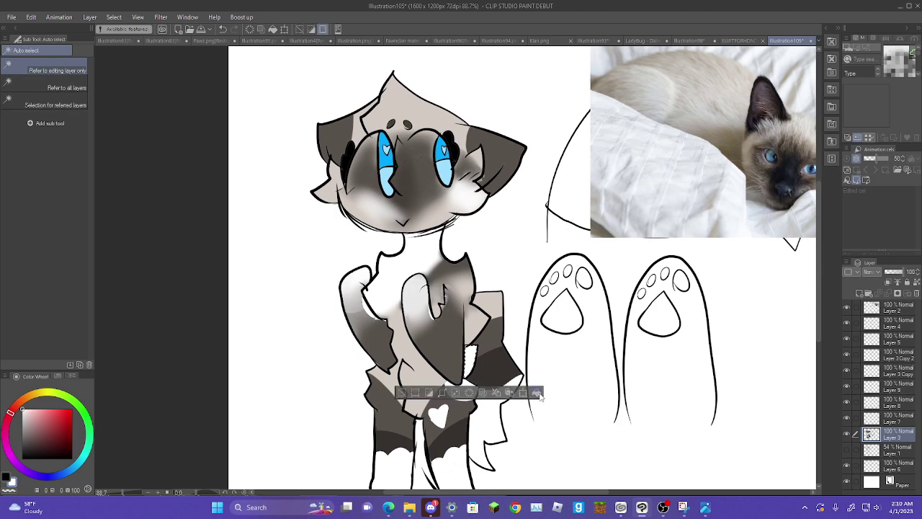
left_click(403, 392)
scroll(543, 374, "down", 2)
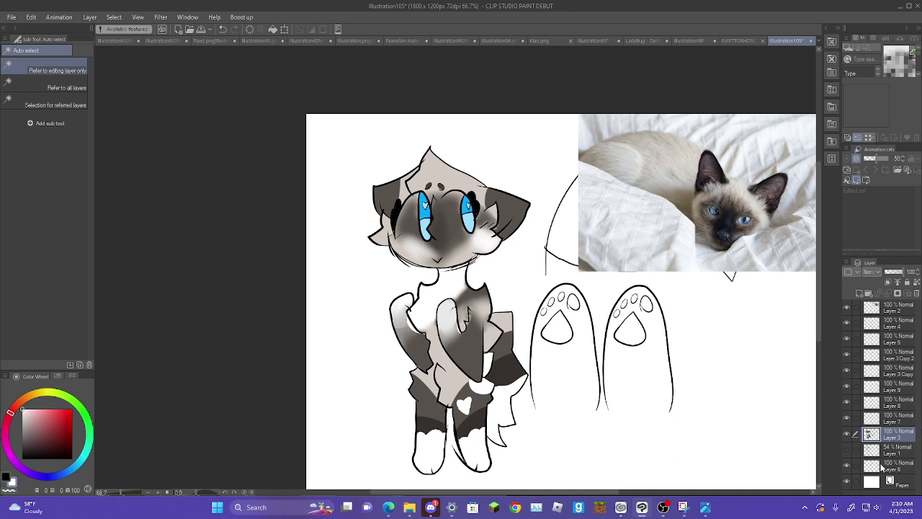
- Sample the bright blue of the eye and fill the background on Layer 6 with it
left_click(882, 466)
key("g")
key("g")
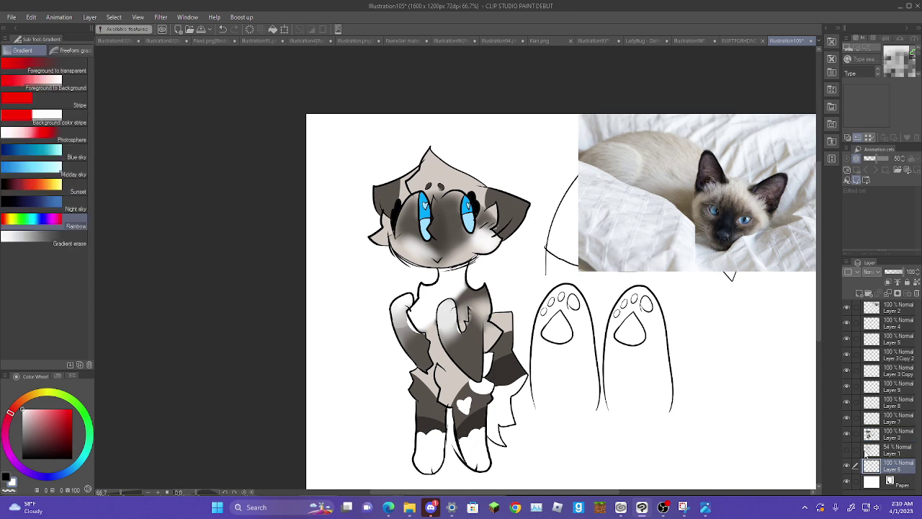
left_click(448, 217, "alt")
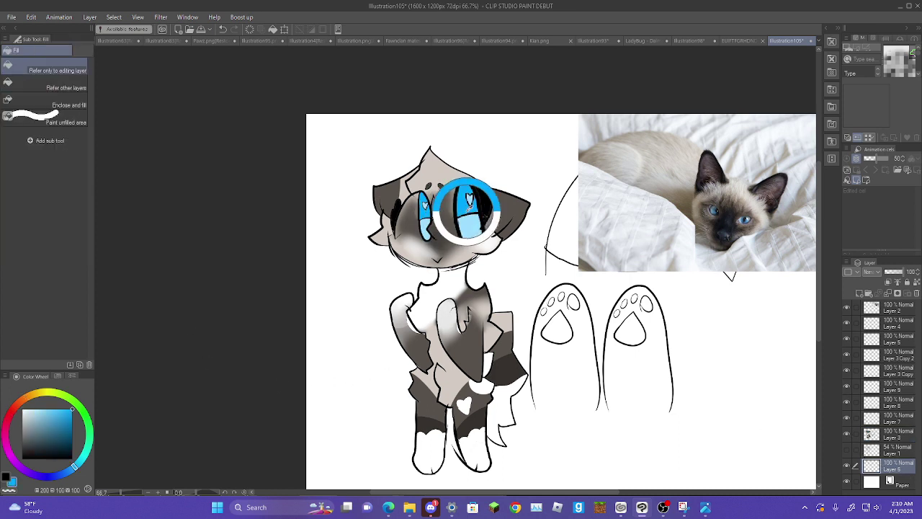
left_click(600, 330)
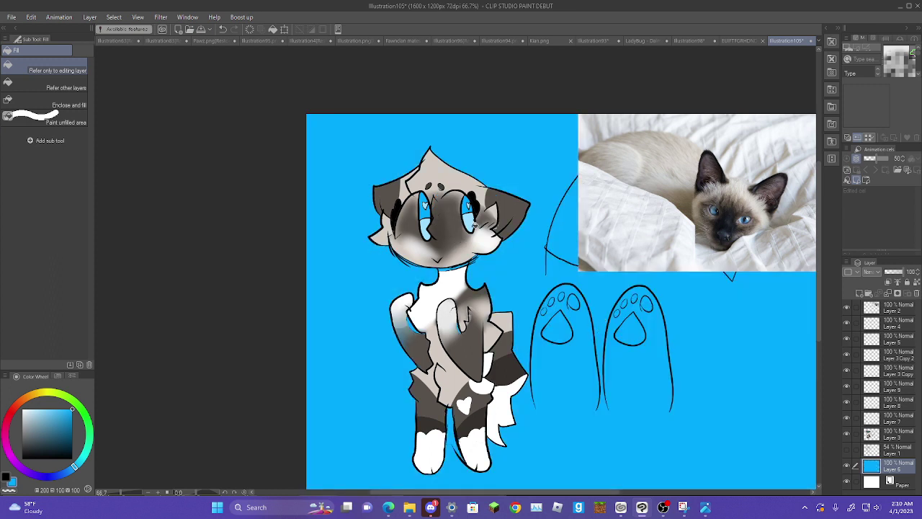
- Sample the pale blue of the lower eye and paint a cloudy ground across the lower background with the Oil paint brush
key("b")
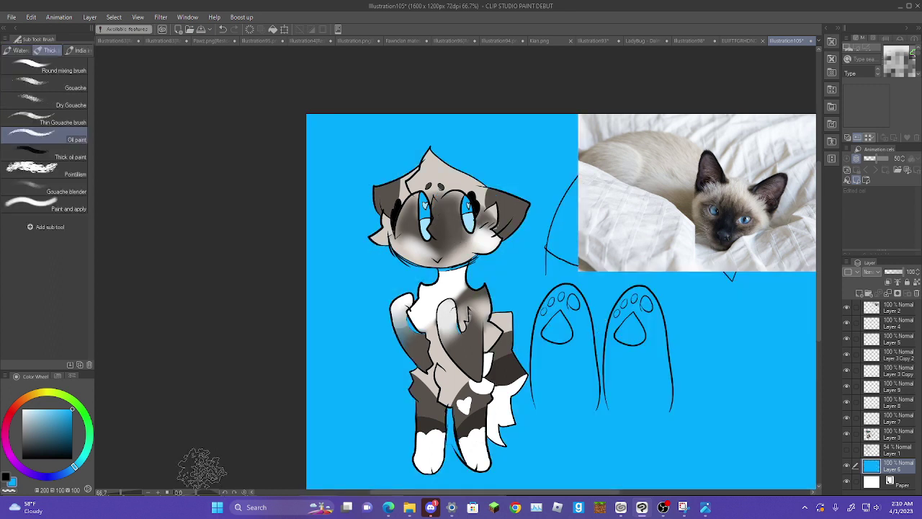
left_click(424, 226, "alt")
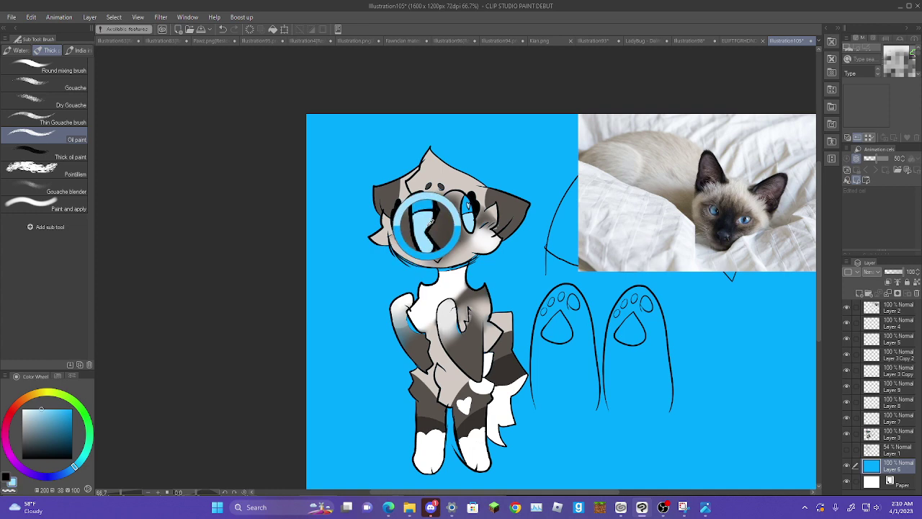
left_click_drag(360, 260, 393, 288)
key("space")
left_click_drag(488, 388, 418, 249)
mouse_move(302, 331)
left_mouse_down()
mouse_move(504, 336)
mouse_move(226, 366)
mouse_move(554, 362)
mouse_move(612, 309)
mouse_move(114, 364)
mouse_move(663, 298)
left_mouse_up()
mouse_move(375, 328)
left_mouse_down()
mouse_move(571, 310)
mouse_move(522, 280)
mouse_move(539, 268)
mouse_move(433, 283)
mouse_move(393, 262)
mouse_move(451, 242)
mouse_move(503, 244)
mouse_move(474, 266)
mouse_move(542, 241)
left_mouse_up()
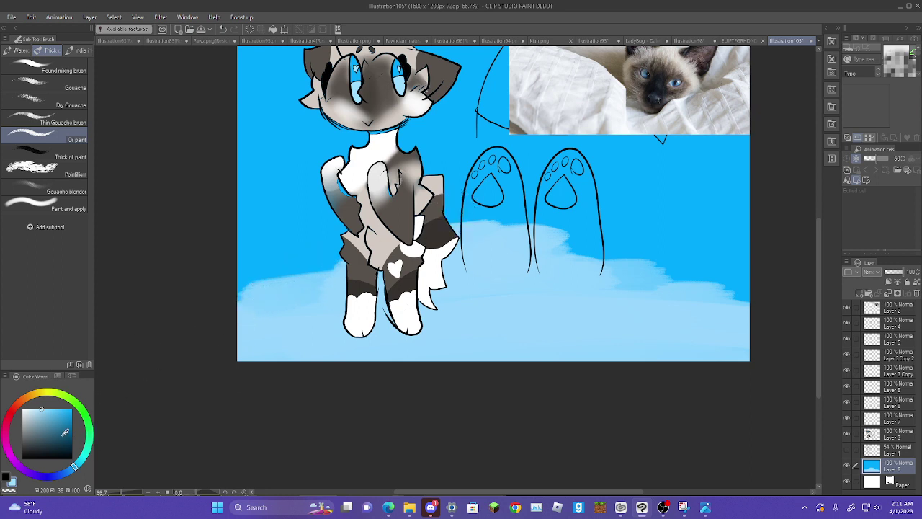
- Pick a darker blue and paint a wide arch across the sky behind the cat
left_click_drag(85, 433, 90, 430)
mouse_move(210, 202)
left_mouse_down()
mouse_move(243, 162)
mouse_move(226, 163)
mouse_move(292, 124)
mouse_move(176, 211)
left_mouse_up()
mouse_move(761, 191)
left_mouse_down()
mouse_move(343, 96)
mouse_move(691, 158)
mouse_move(514, 114)
mouse_move(748, 180)
left_mouse_up()
- Pick white and dab pale cloud spots on both sides of the sky and around the cat's chin with Oil paint
left_click_drag(47, 426, 23, 410)
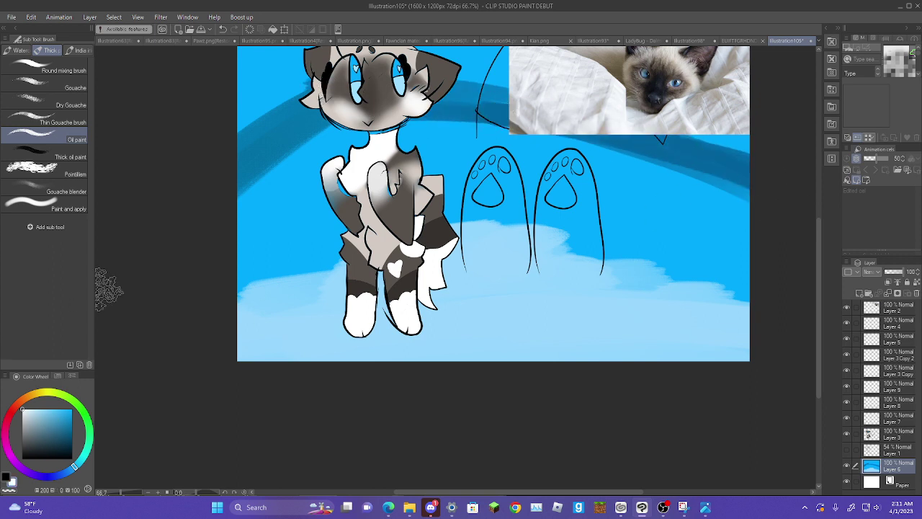
left_click_drag(263, 244, 269, 229)
left_click_drag(639, 206, 644, 204)
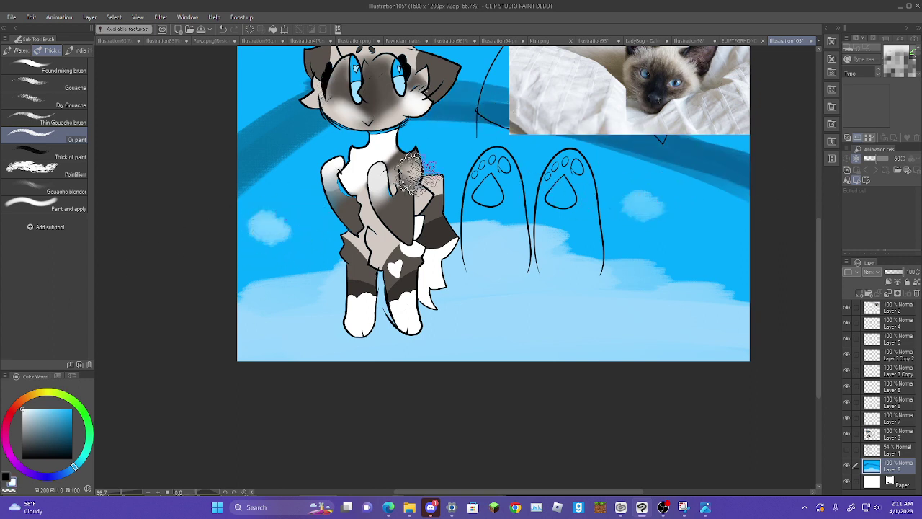
left_click_drag(294, 134, 288, 141)
left_click_drag(569, 143, 582, 138)
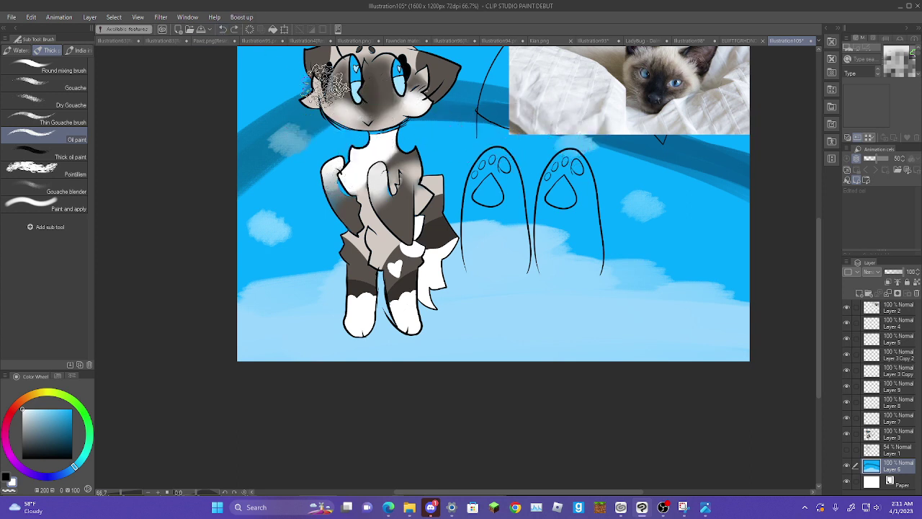
mouse_move(366, 196)
left_mouse_down()
mouse_move(421, 137)
mouse_move(399, 137)
mouse_move(370, 111)
mouse_move(341, 123)
mouse_move(324, 115)
mouse_move(345, 101)
mouse_move(398, 112)
mouse_move(398, 93)
mouse_move(350, 83)
left_mouse_up()
left_click(225, 29)
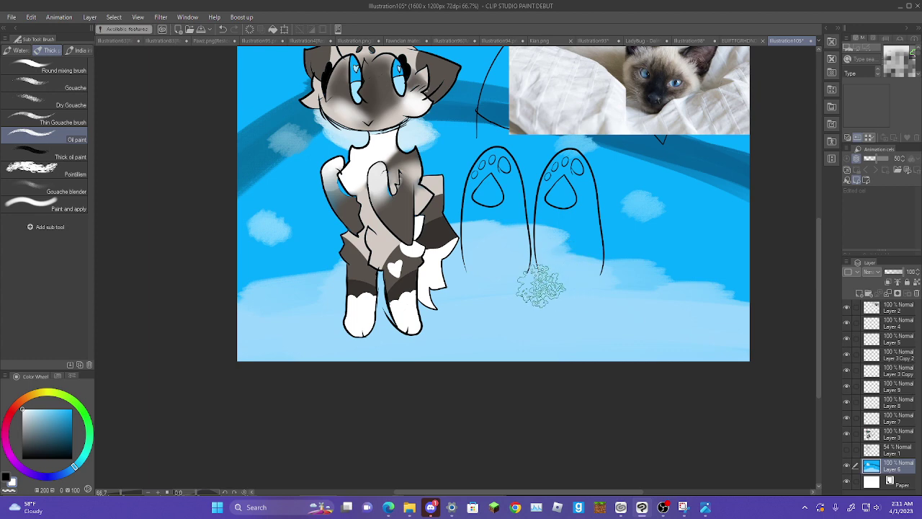
- Smear the pale ground and cloud spots upward in the background beside the cat's raised arm
scroll(665, 250, "down", 3)
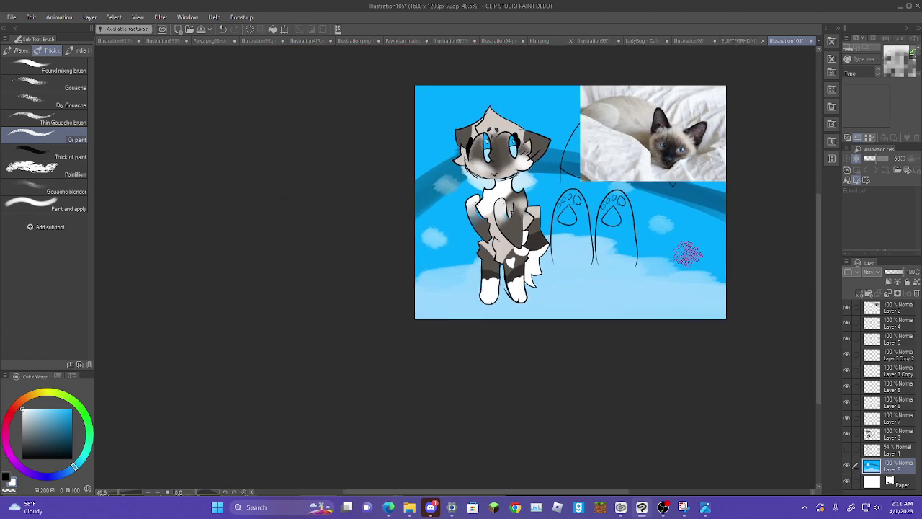
key("space")
left_click_drag(682, 236, 654, 274)
scroll(603, 273, "up", 3)
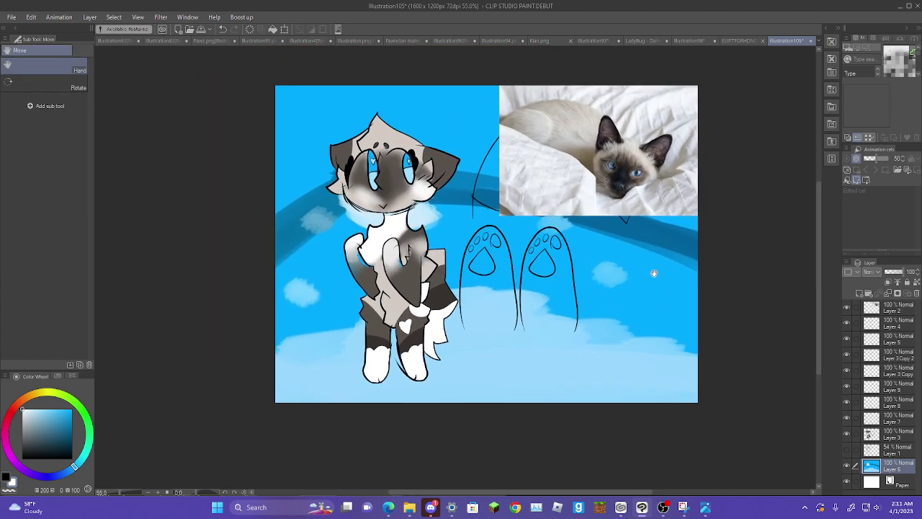
scroll(654, 273, "up", 1)
left_click_drag(661, 319, 682, 343)
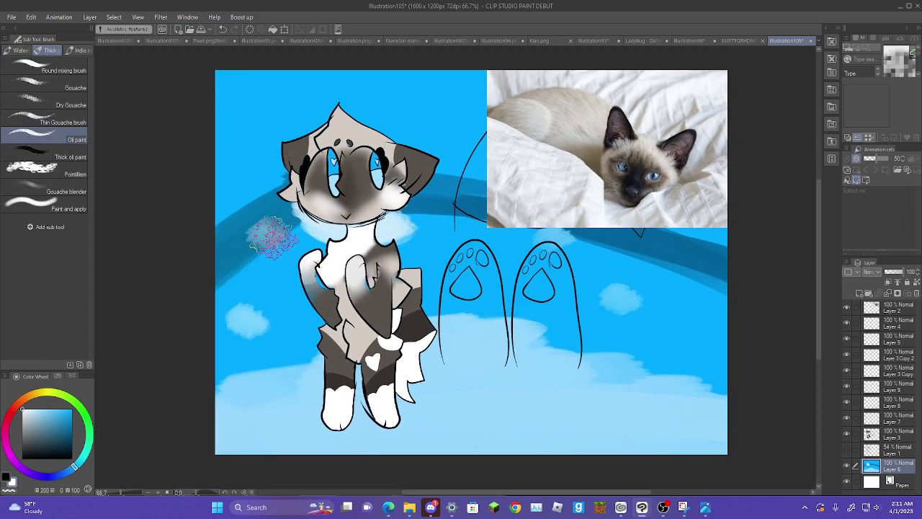
key("j")
mouse_move(298, 390)
left_mouse_down()
mouse_move(316, 201)
mouse_move(286, 291)
mouse_move(275, 271)
mouse_move(299, 256)
left_mouse_up()
key("b")
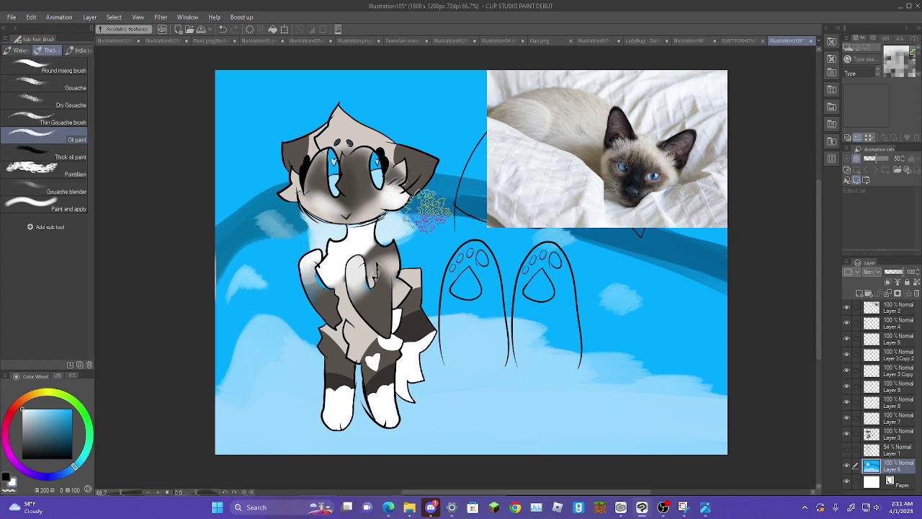
- Blur the edges of the ground, dark arch and cloud spots across the whole background
key("j")
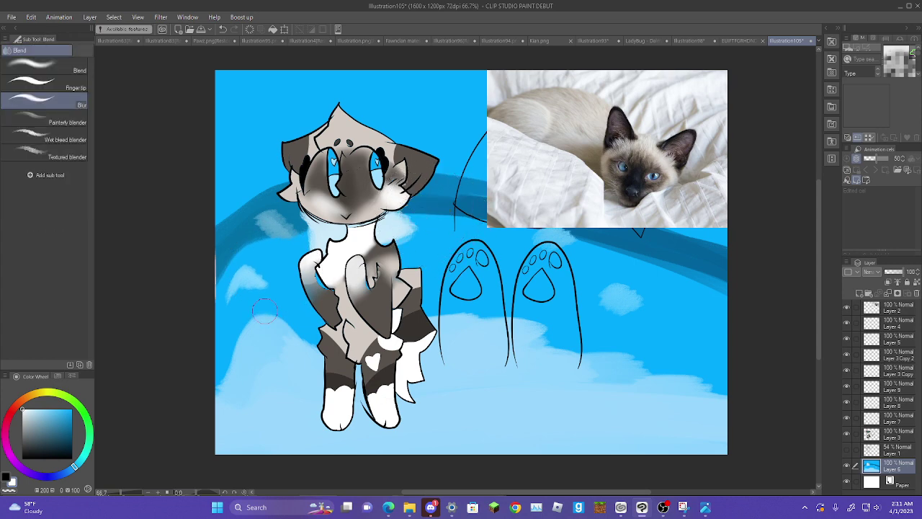
mouse_move(263, 310)
left_mouse_down()
mouse_move(234, 277)
mouse_move(256, 213)
left_mouse_up()
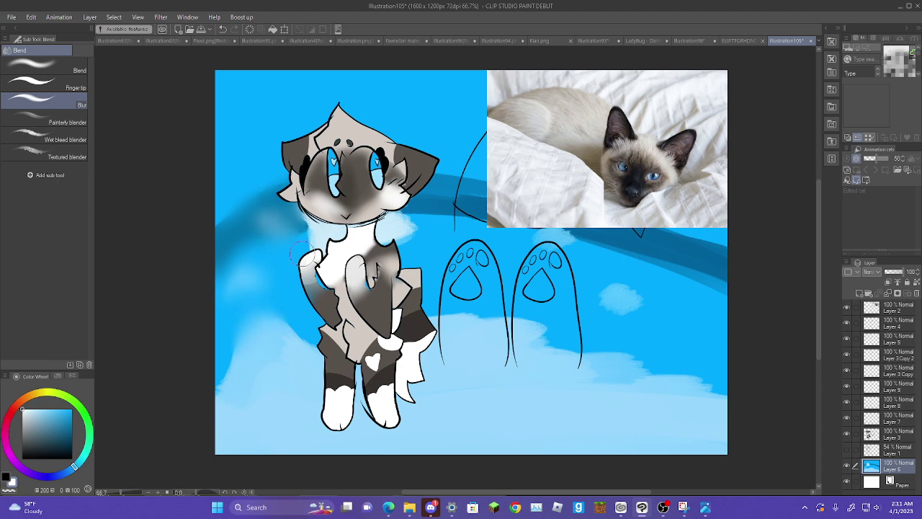
left_click_drag(302, 253, 306, 228)
left_click_drag(407, 210, 391, 231)
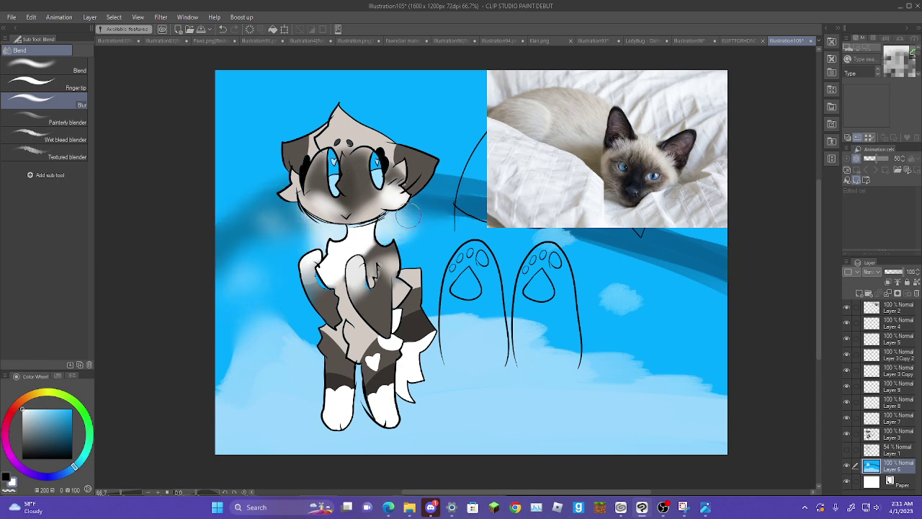
left_click_drag(609, 296, 619, 301)
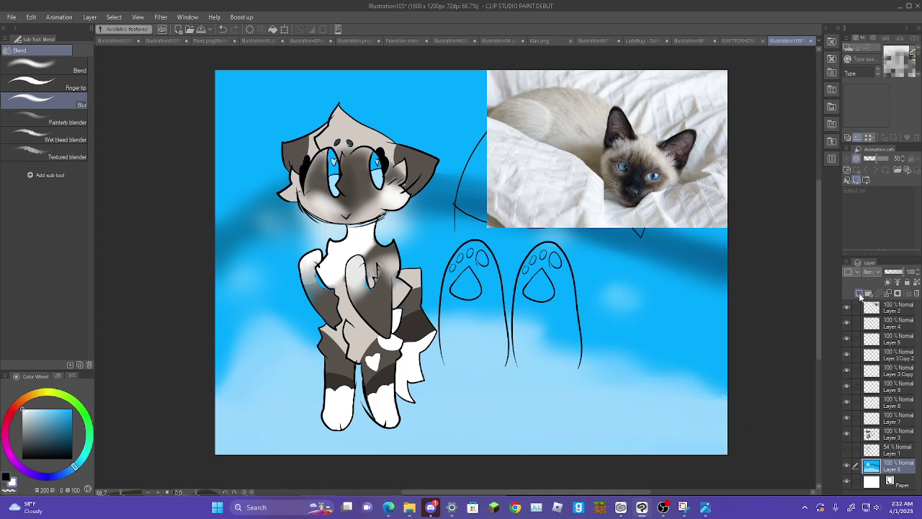
- Add a new layer above the background and auto-select the empty area around the lineart on Layer 3
left_click(860, 294)
key("b")
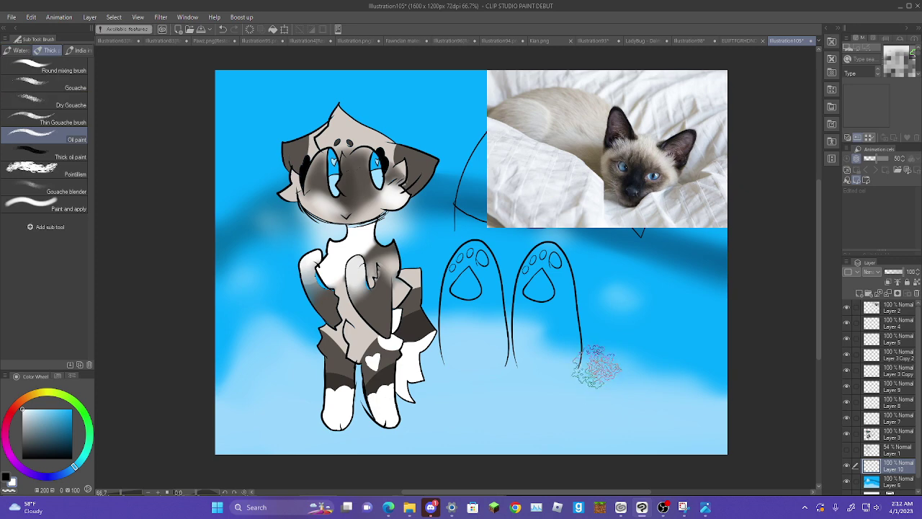
left_click(880, 435)
key("w")
left_click(483, 301)
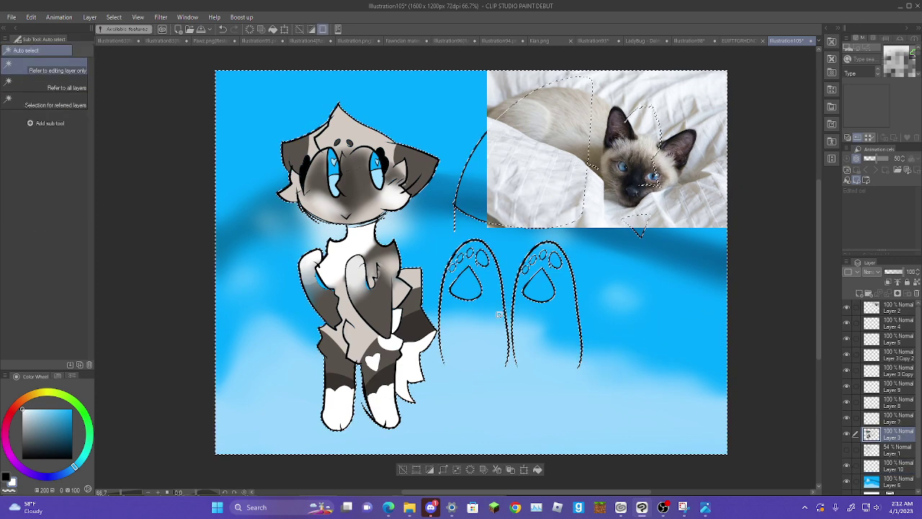
- Sample white, close off the open base of the first large paw with the Turnip pen and fill the paw white
key("p")
left_click(355, 266, "alt")
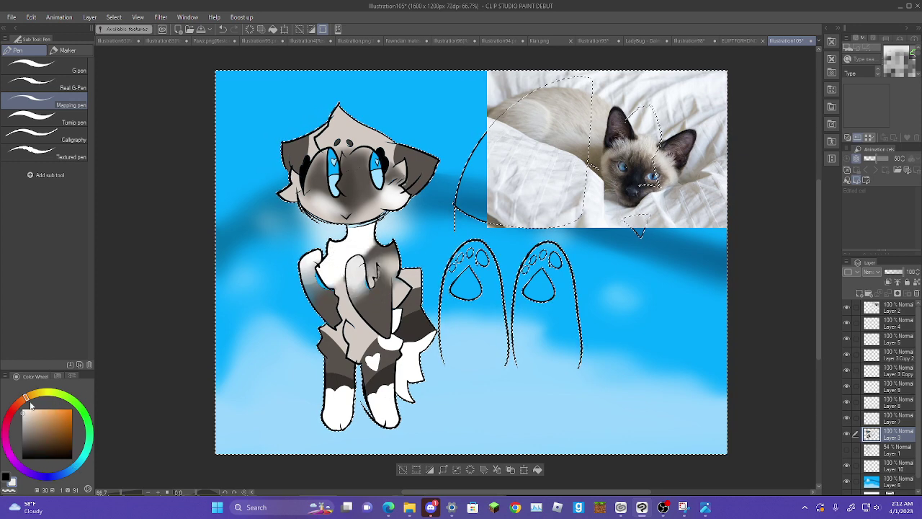
left_click(43, 121)
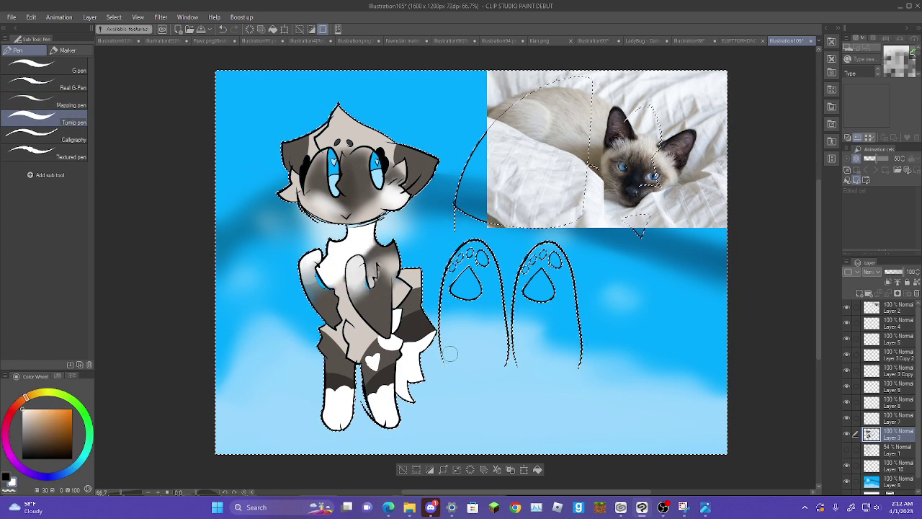
mouse_move(449, 353)
left_mouse_down()
mouse_move(472, 364)
mouse_move(497, 354)
left_mouse_up()
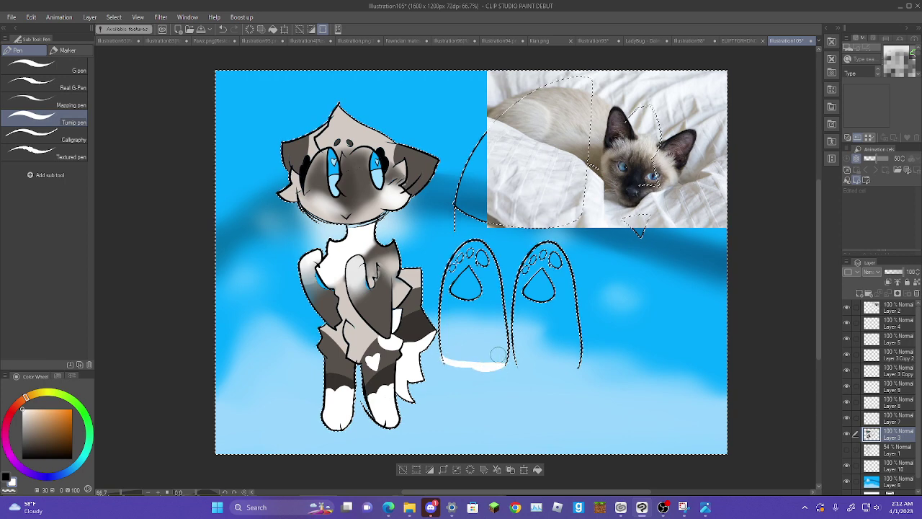
key("g")
key("g")
left_click(486, 336)
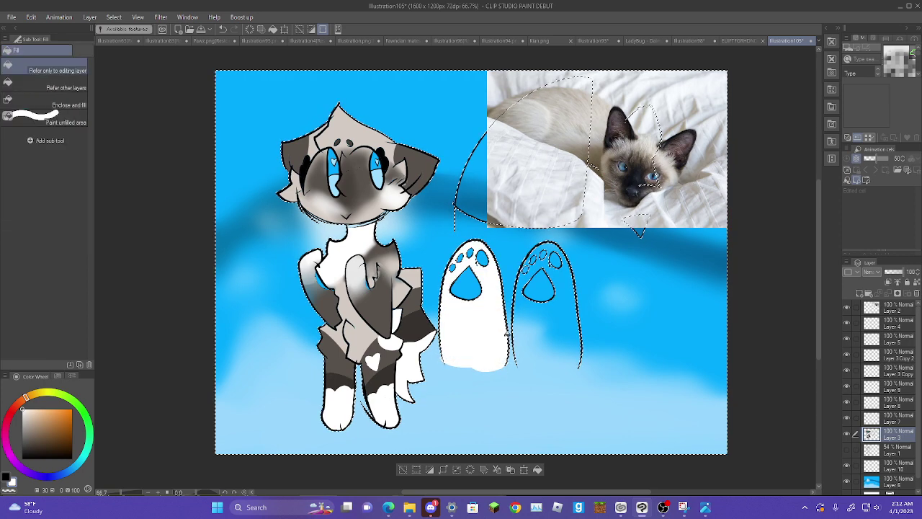
- Close off the base of the second large paw in white, fill it and clear the selection
key("p")
mouse_move(519, 366)
left_mouse_down()
mouse_move(565, 350)
mouse_move(552, 375)
mouse_move(571, 360)
left_mouse_up()
key("g")
left_click(569, 343)
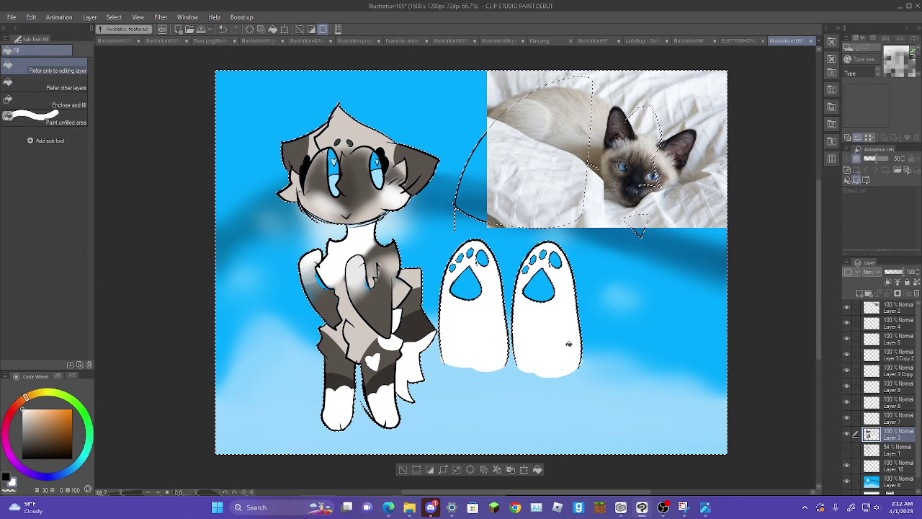
key("ctrl+d")
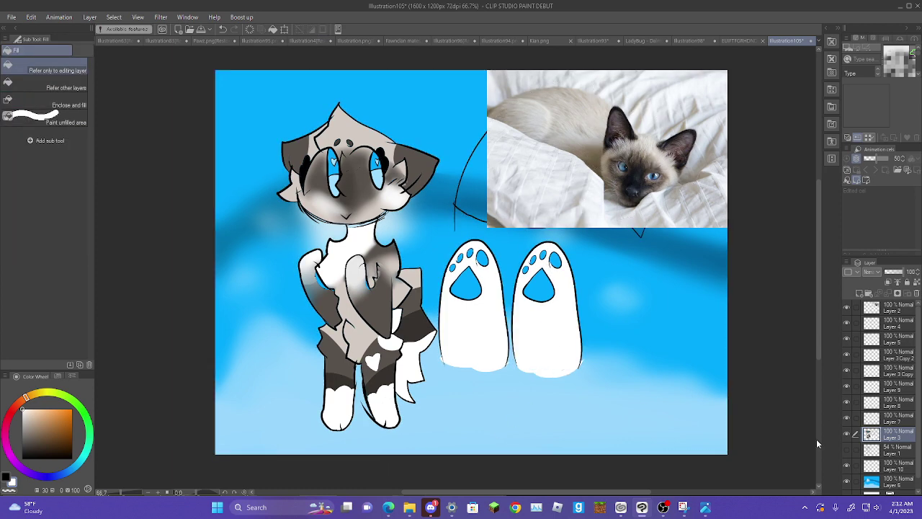
- Auto-select the dark patch on the cat's front arm on Layer 3, paint part of it white and deselect
left_click(885, 451)
key("w")
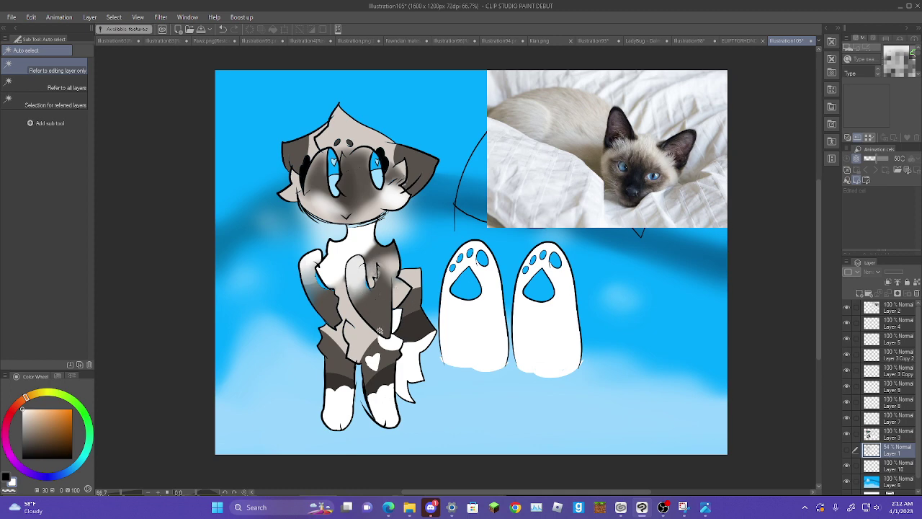
left_click(873, 433)
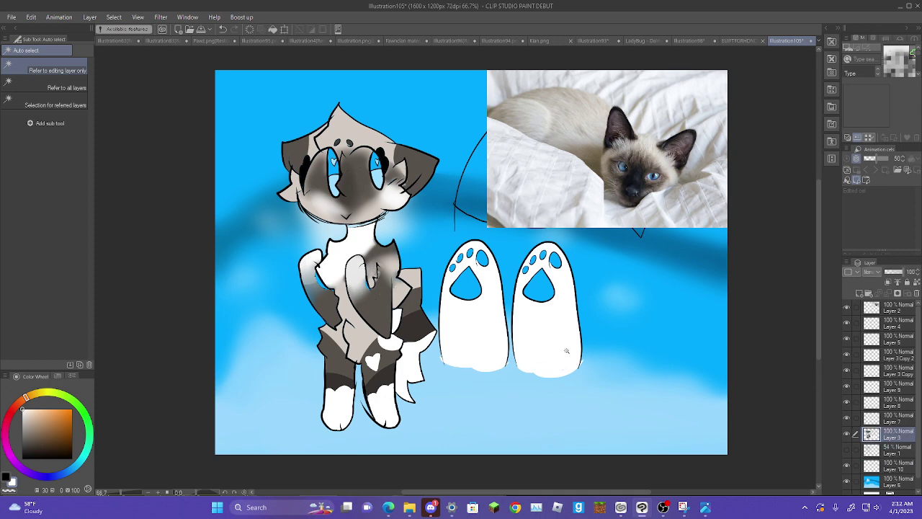
left_click(383, 311)
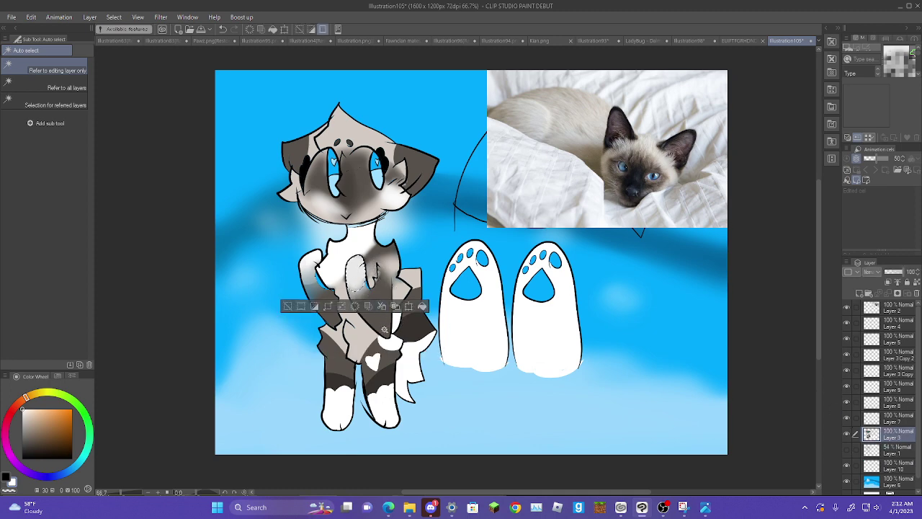
left_click(384, 329)
key("p")
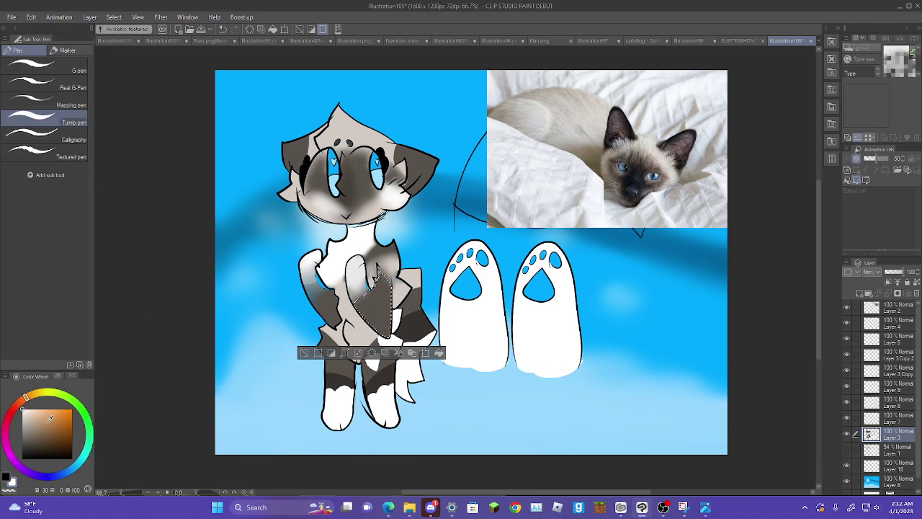
left_click_drag(365, 283, 355, 325)
key("ctrl+d")
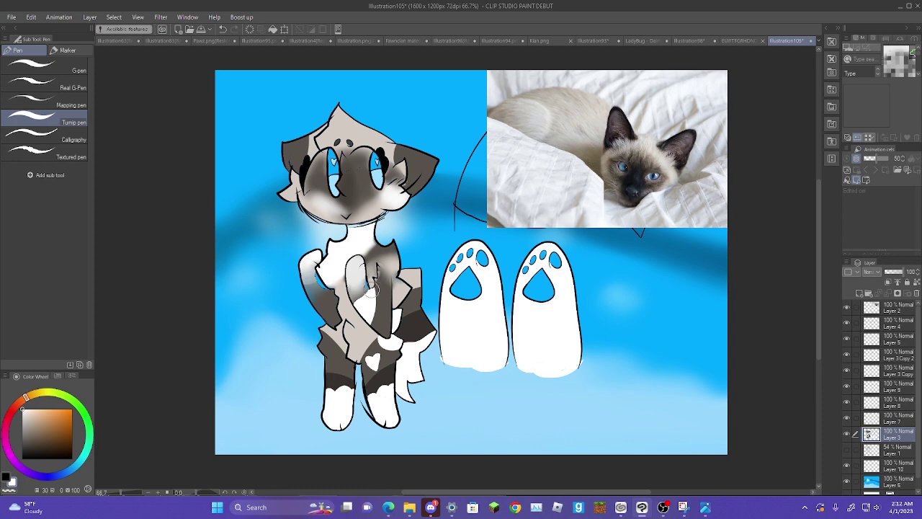
- Auto-select the remaining grey shading on the front arm's paw and paint it white
key("w")
left_click(364, 288)
key("p")
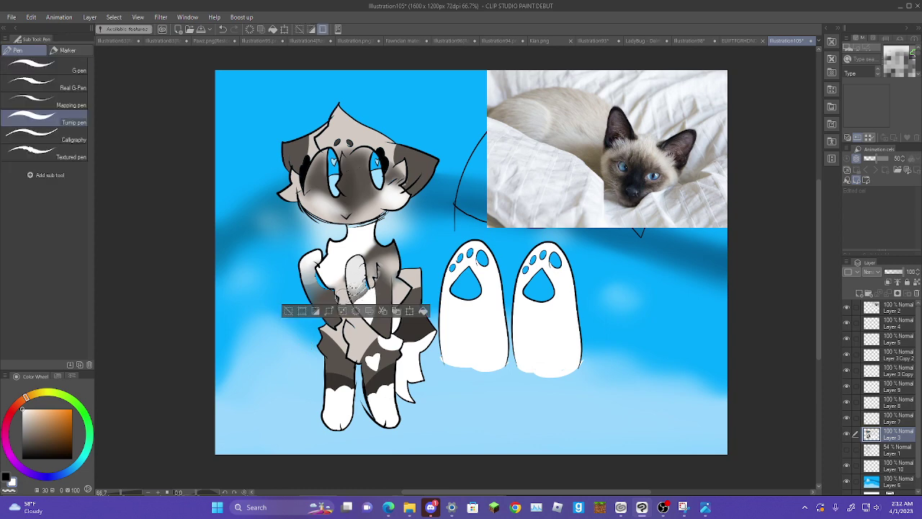
key("w")
left_click(365, 289)
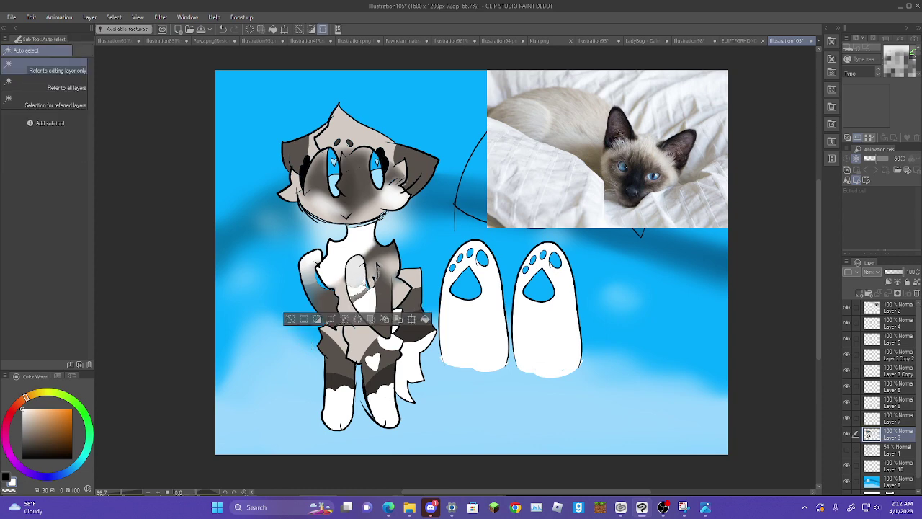
key("p")
key("w")
left_click(360, 271)
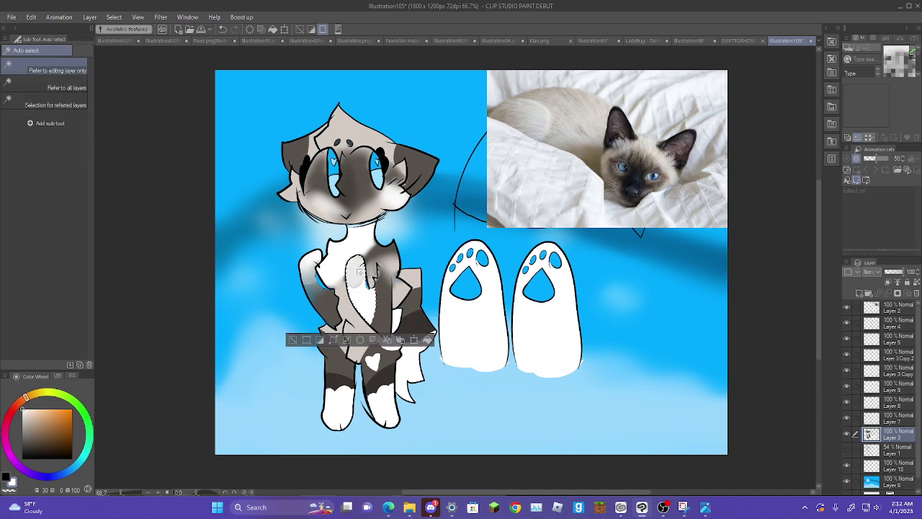
key("p")
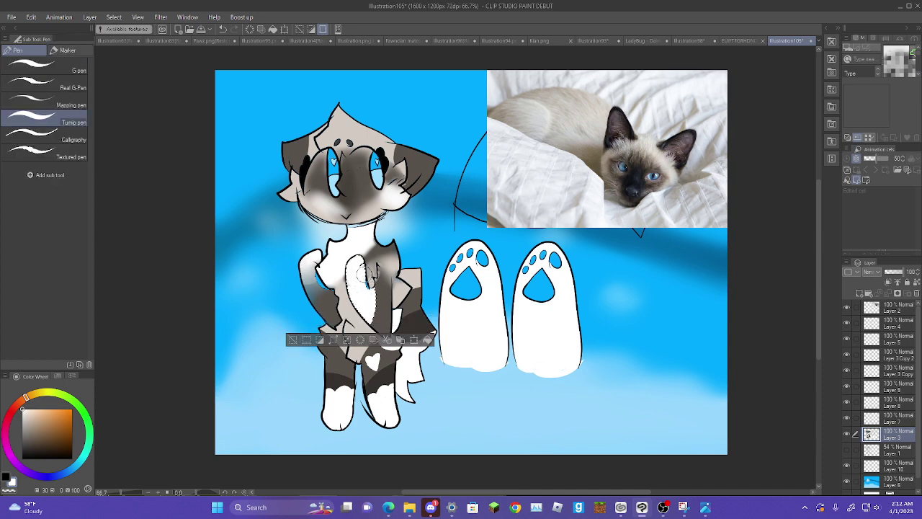
- Auto-select the shaded patches on the other raised paw and paint them white
key("w")
left_click(310, 281)
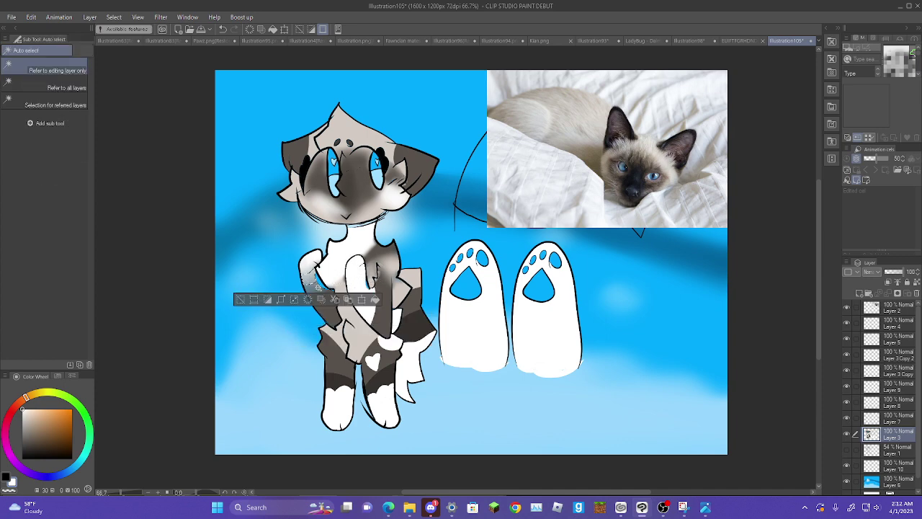
key("p")
key("w")
left_click(310, 268)
left_click(314, 260)
key("p")
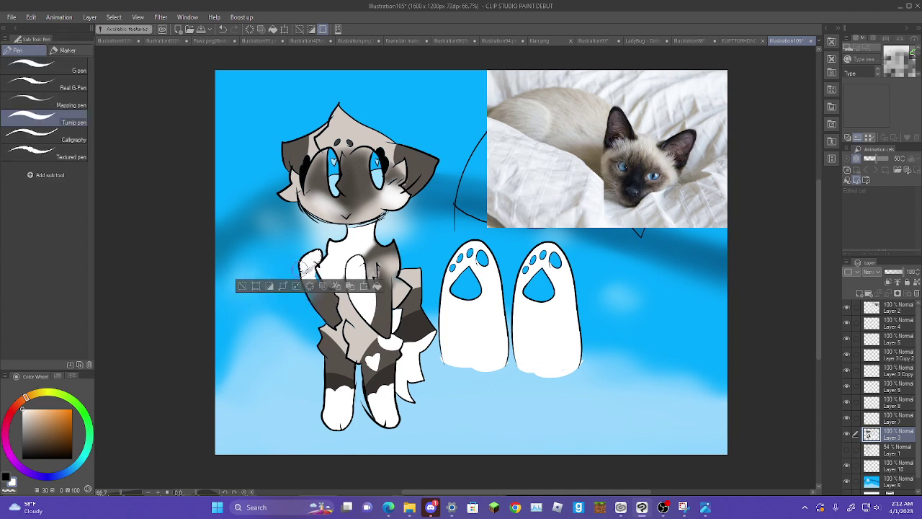
key("w")
left_click(312, 268)
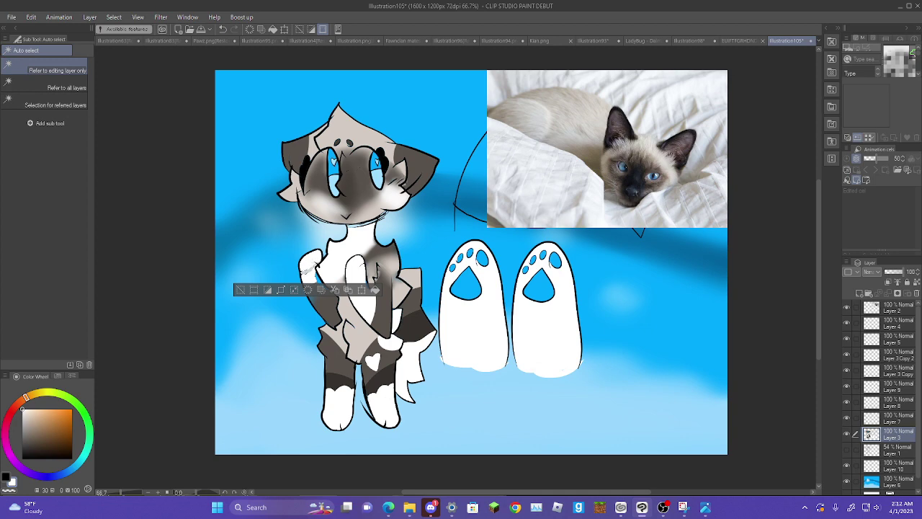
key("p")
- Select the grey-blue wrist area and neighbouring slivers below that paw and paint them white
key("w")
left_click(322, 296)
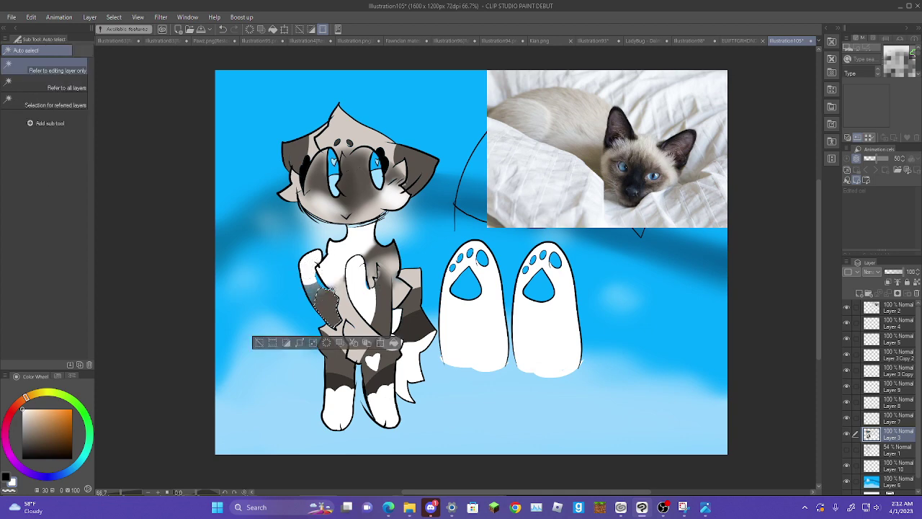
left_click(315, 290)
key("p")
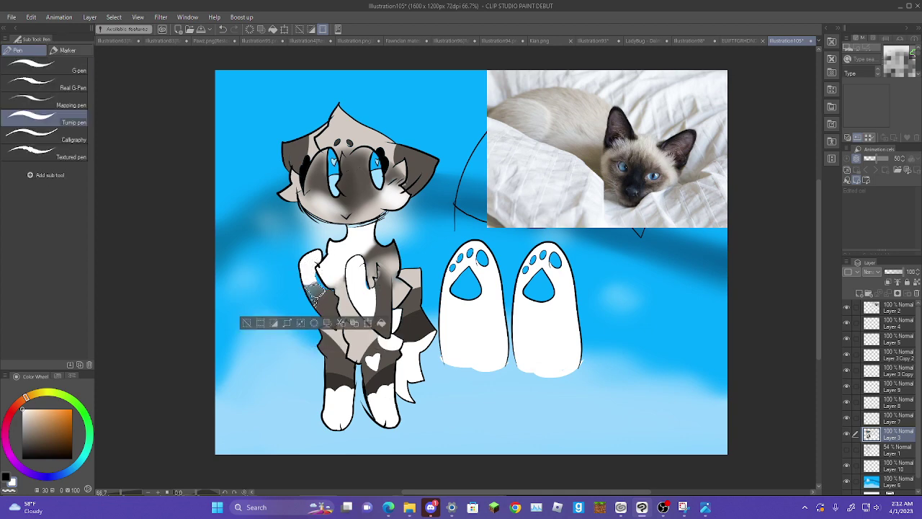
key("w")
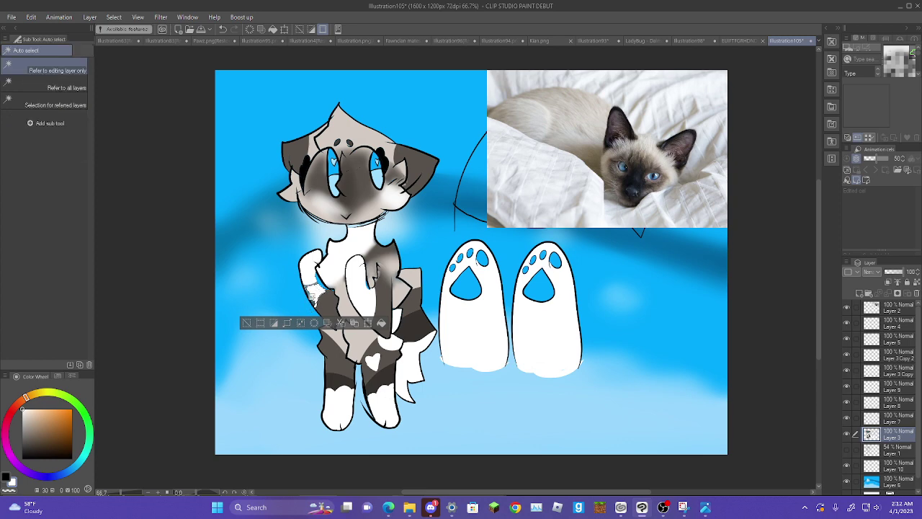
left_click(314, 294)
key("p")
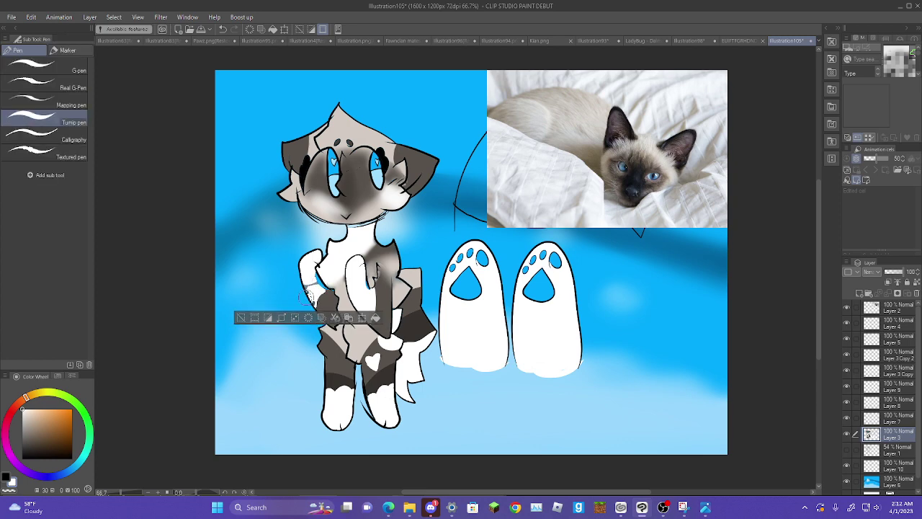
key("w")
left_click(314, 302)
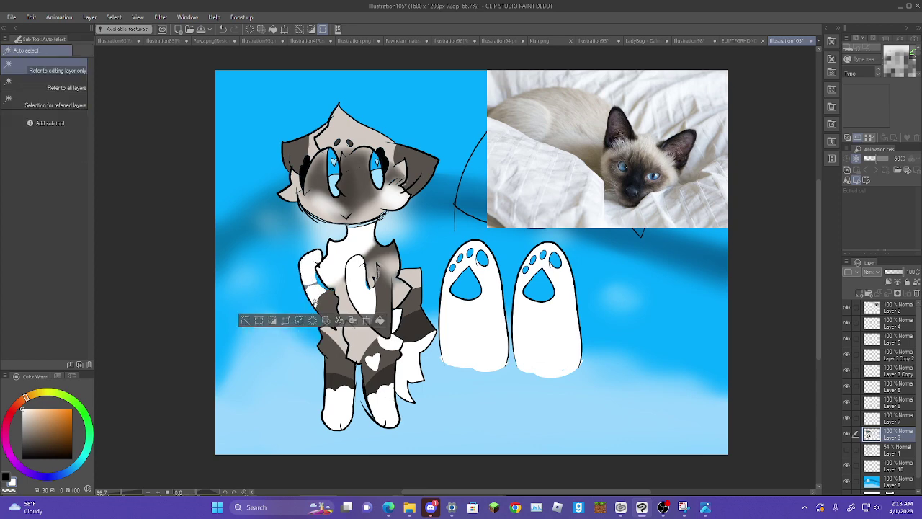
key("p")
- Clean up the leftover slivers between the white patches on that wrist and clear the selection
key("w")
left_click(313, 300)
left_click(337, 277)
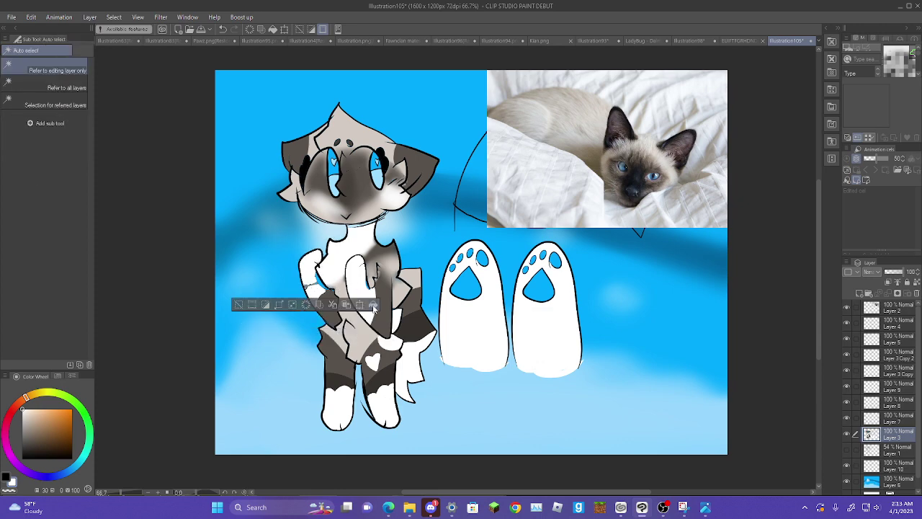
left_click(319, 312)
left_click(322, 281)
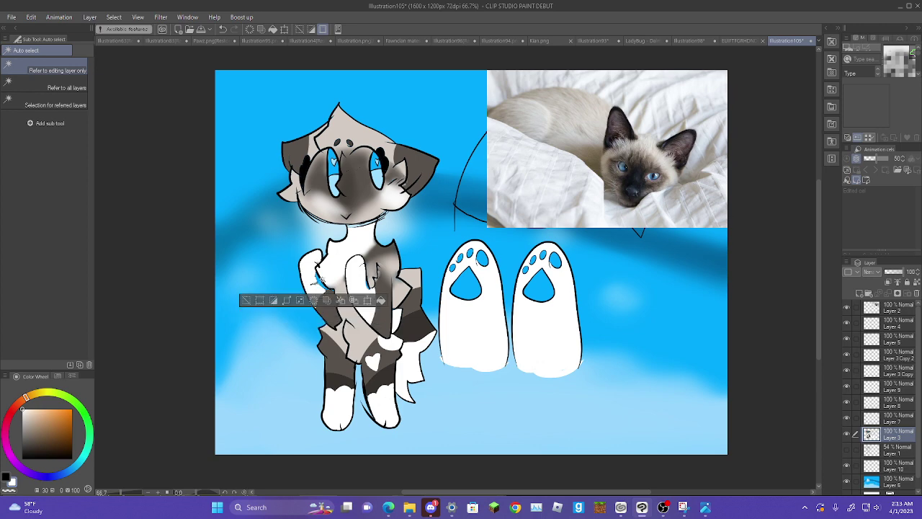
left_click(259, 301)
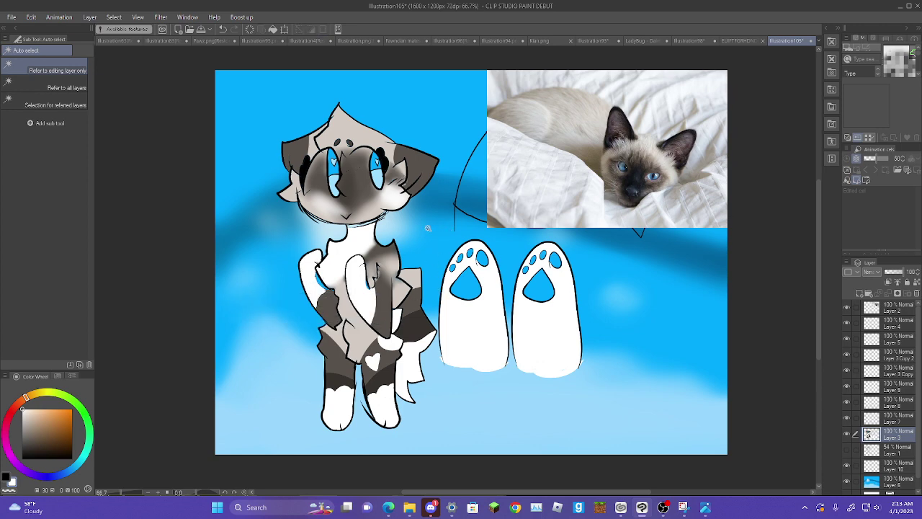
- Auto-select the remaining dark patch near the same arm's elbow and paint it white
left_click(334, 307)
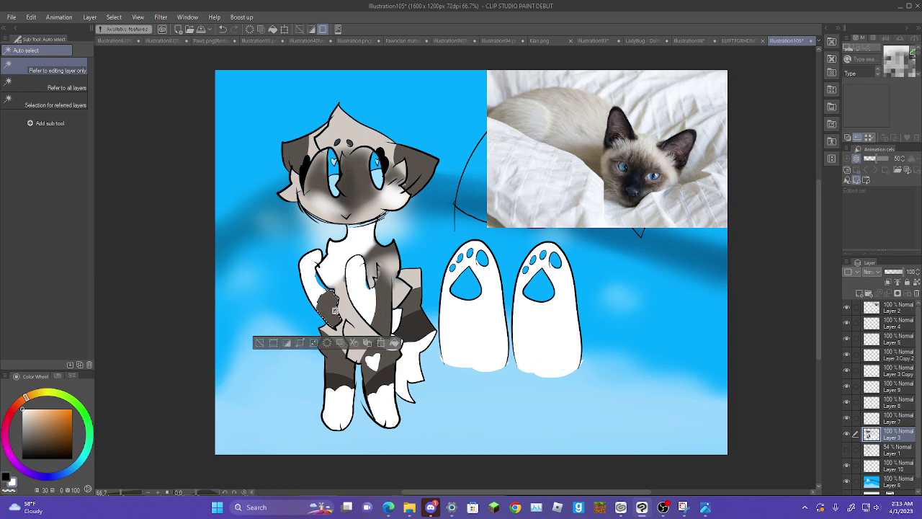
key("p")
left_click_drag(318, 317, 328, 309)
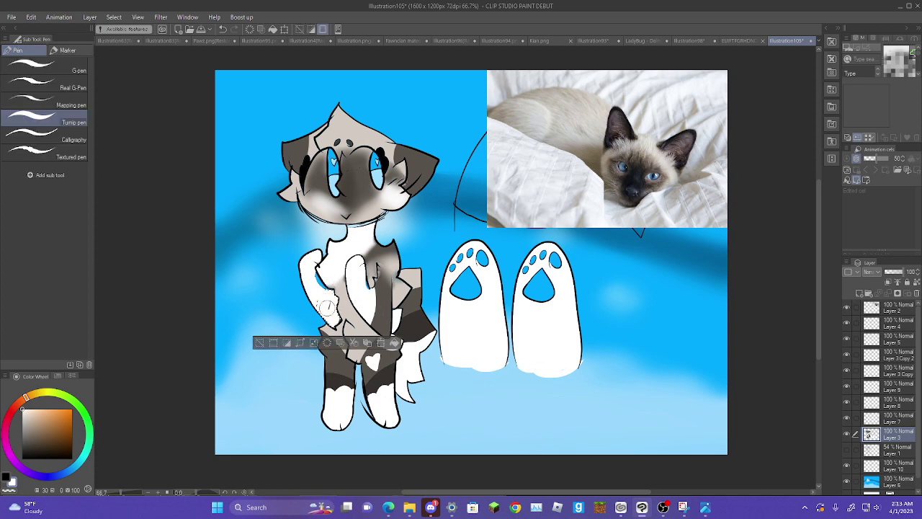
- Auto-select the remaining dark part of the front arm, paint it white and clear the selection
key("w")
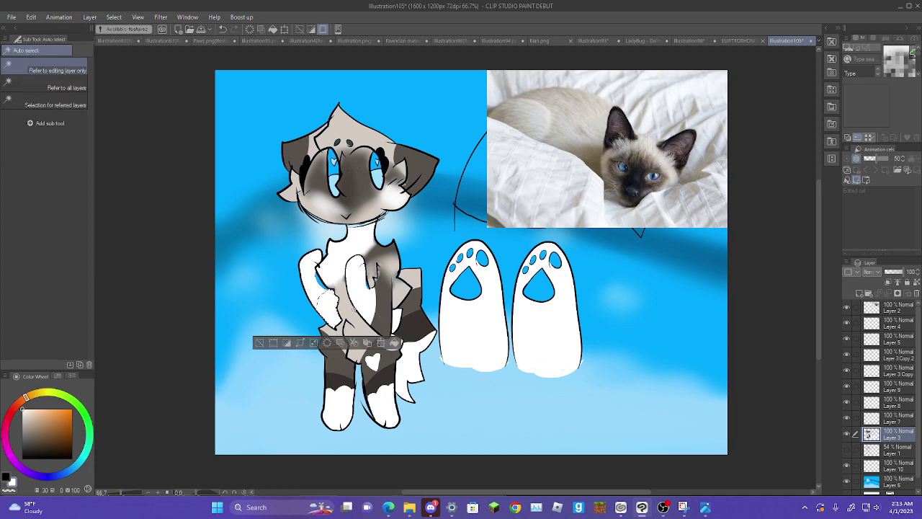
left_click(382, 299)
key("p")
mouse_move(358, 283)
left_mouse_down()
mouse_move(383, 332)
mouse_move(371, 299)
left_mouse_up()
left_click(310, 353)
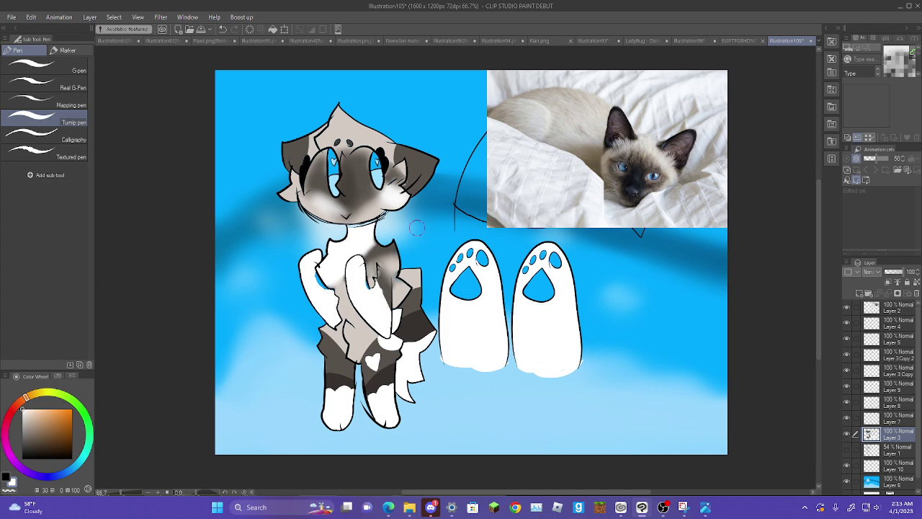
- Hide the reference photo layer, then auto-select the iris of the large eye close-up and fill it with the cat's eye blue
key("w")
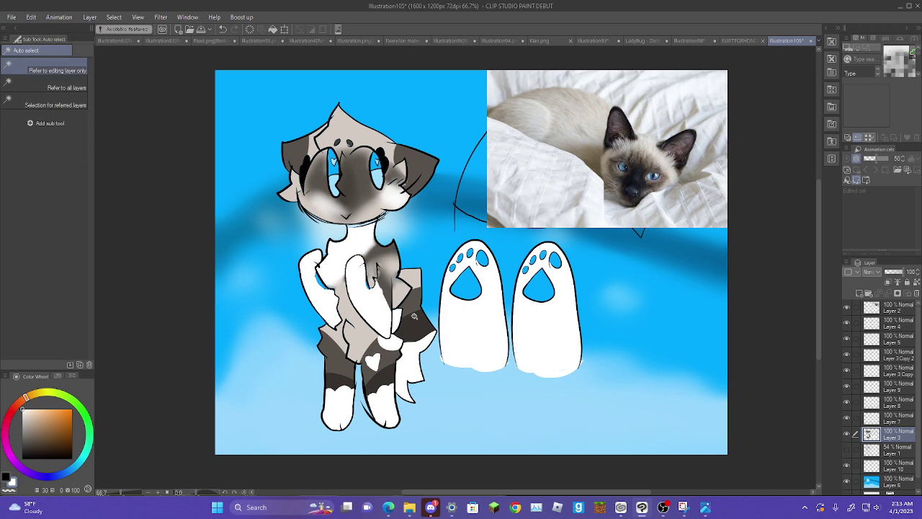
left_click(848, 309)
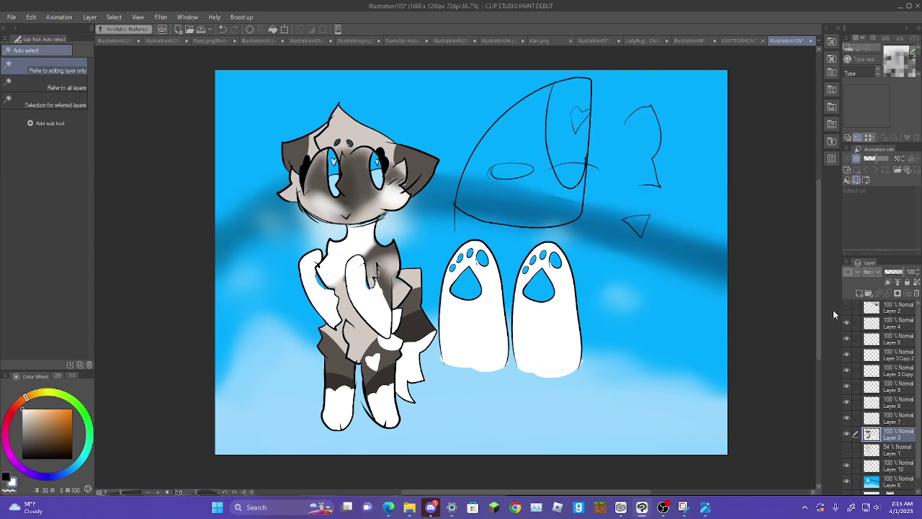
left_click(545, 207)
left_click(332, 169, "alt")
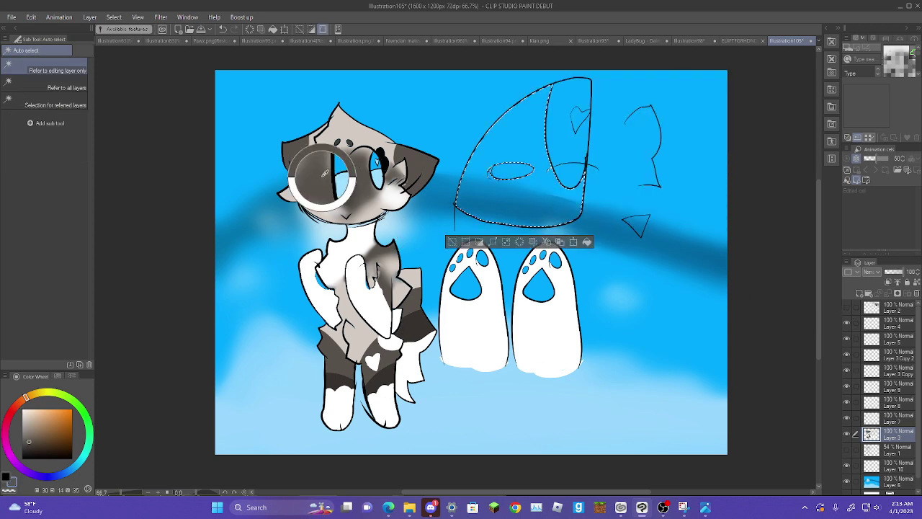
left_click(588, 241)
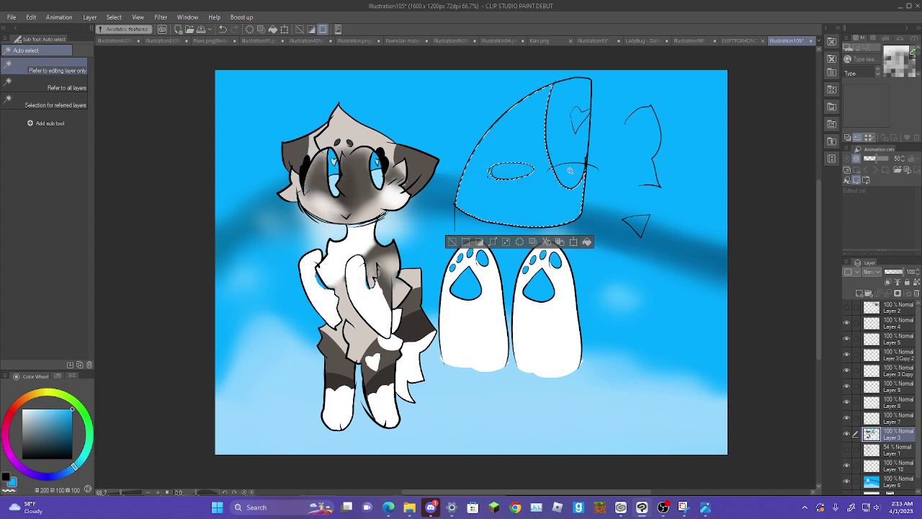
- Try filling the eye close-up's upper pupil with black and its iris with light blue sampled from the cat's eye
left_click(570, 149)
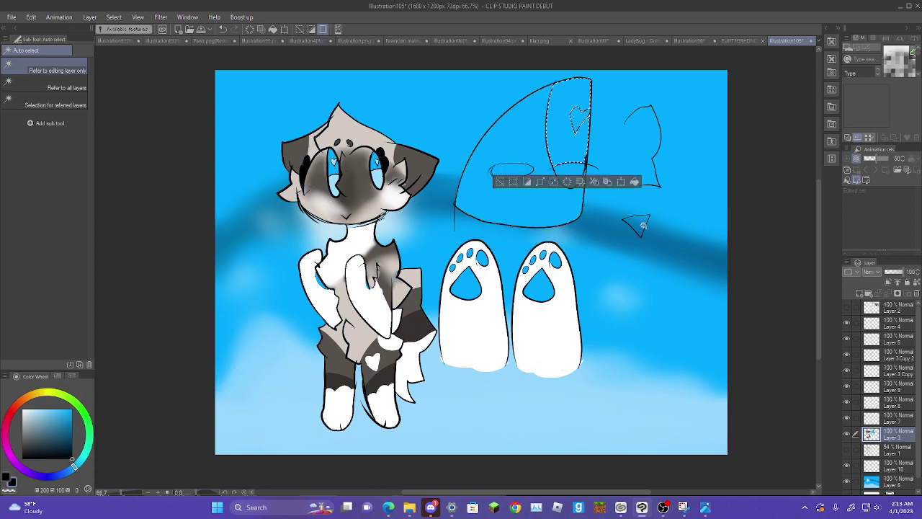
left_click(633, 182)
left_click(569, 173)
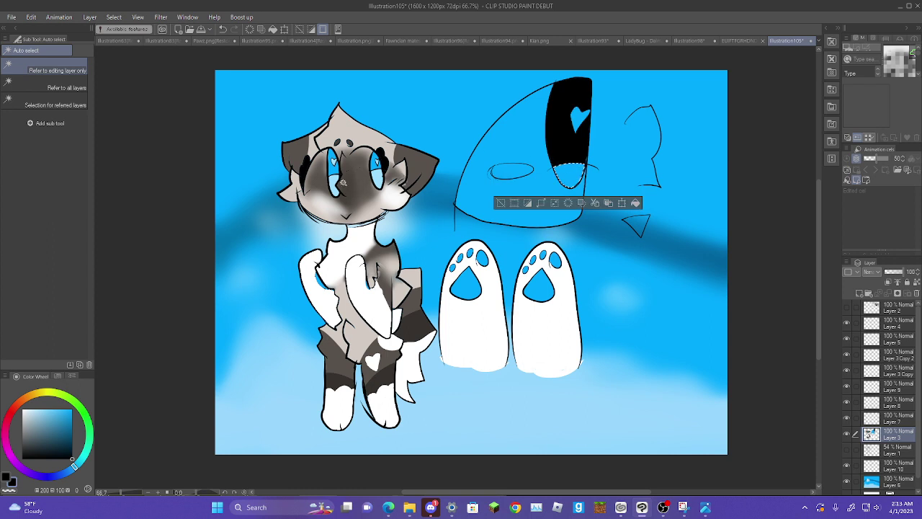
left_click(376, 173, "alt")
left_click(518, 144)
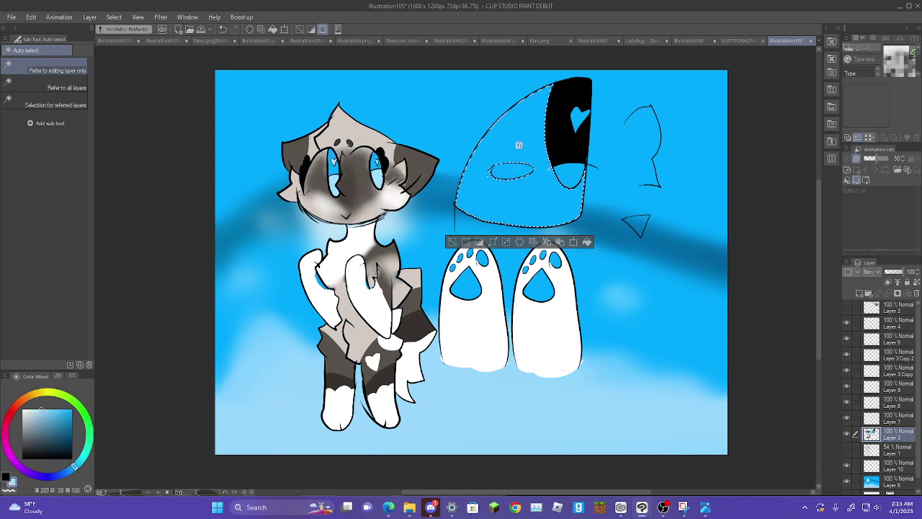
left_click(588, 242)
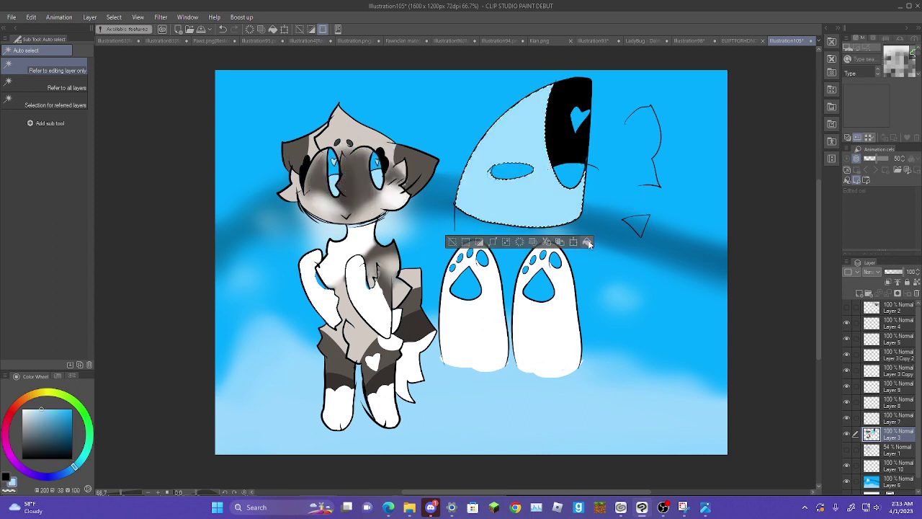
left_click(552, 144)
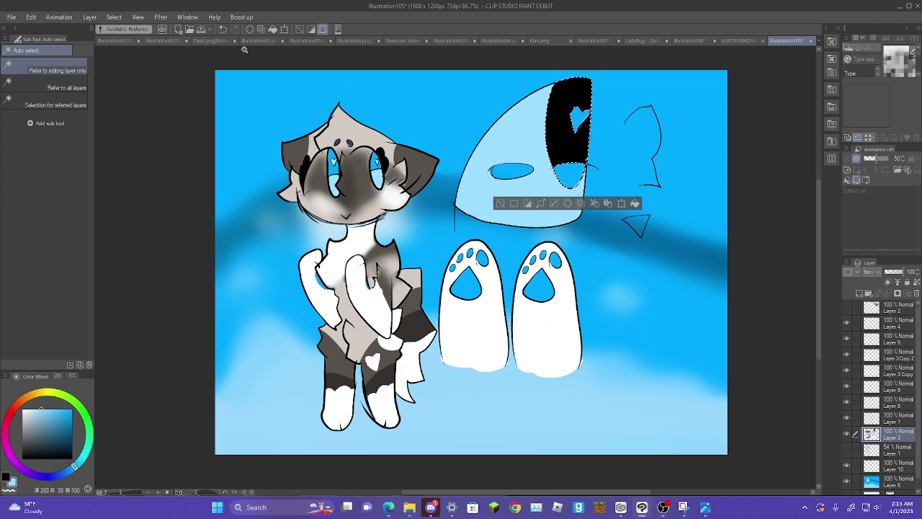
- Undo the light blue iris fill and the black pupil fill, going back to the iris selection
left_click(224, 30)
left_click(223, 29)
left_click(224, 30)
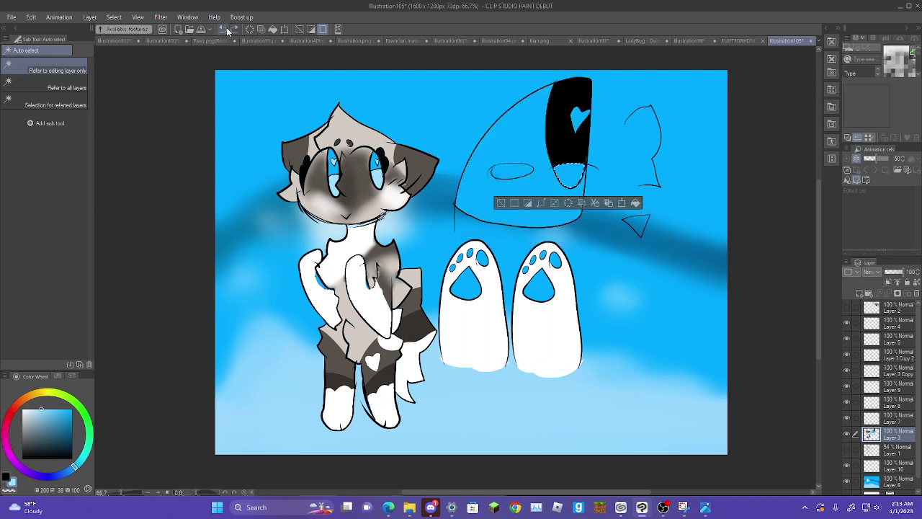
left_click(223, 29)
left_click(224, 29)
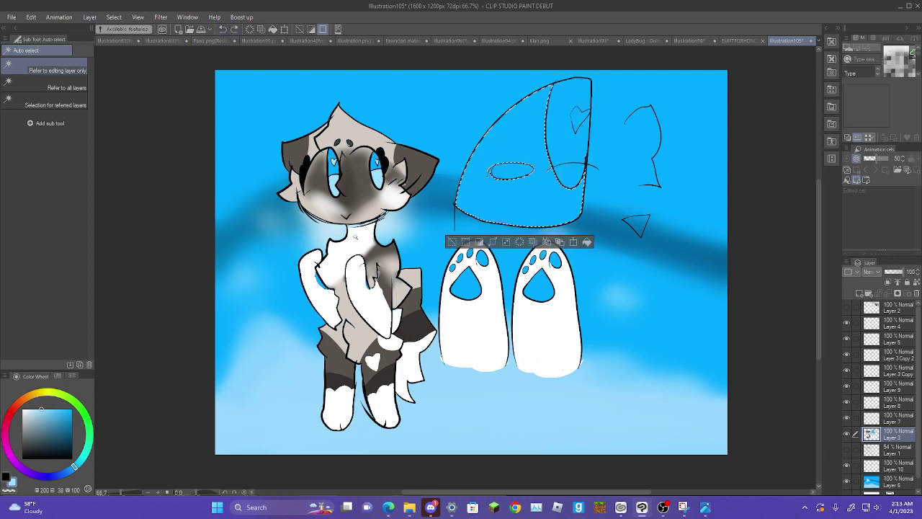
- Fill the eye close-up's iris with a lighter tint of the cat's eye blue and its upper pupil with the deeper eye blue
right_click(360, 185)
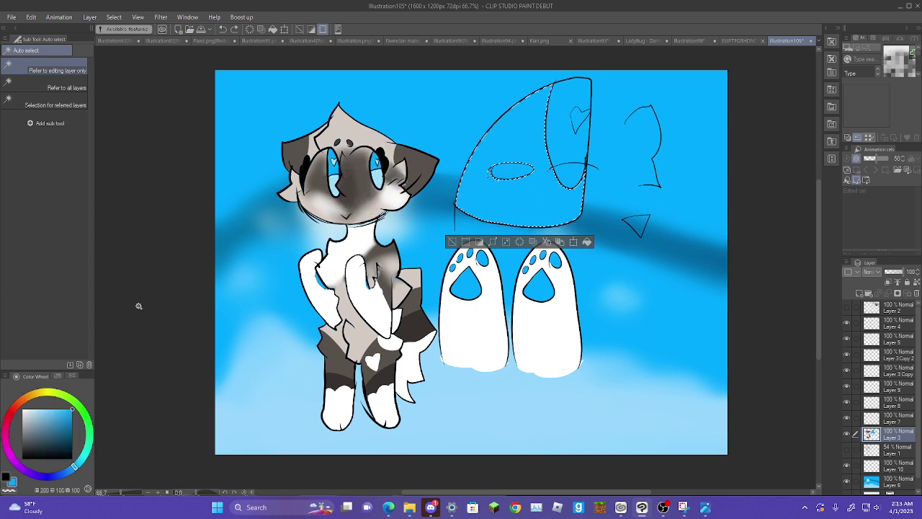
left_click(58, 409)
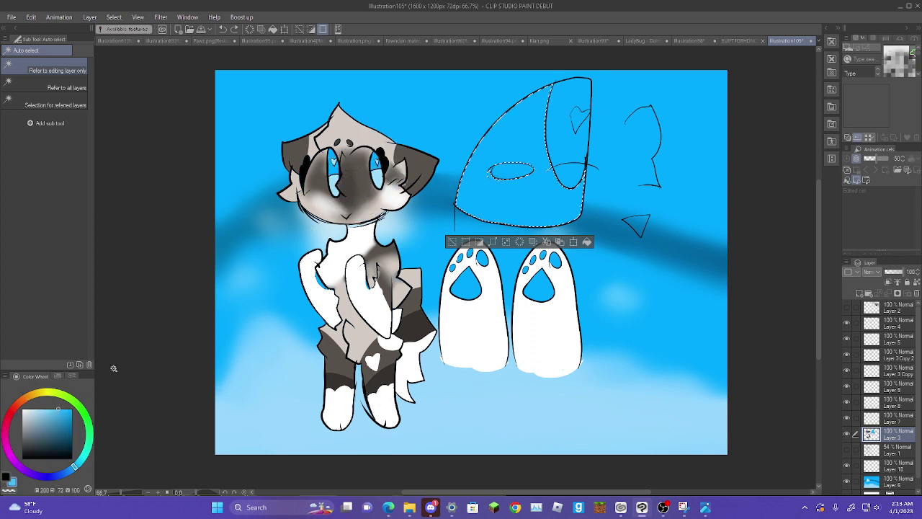
left_click(587, 242)
left_click(573, 147)
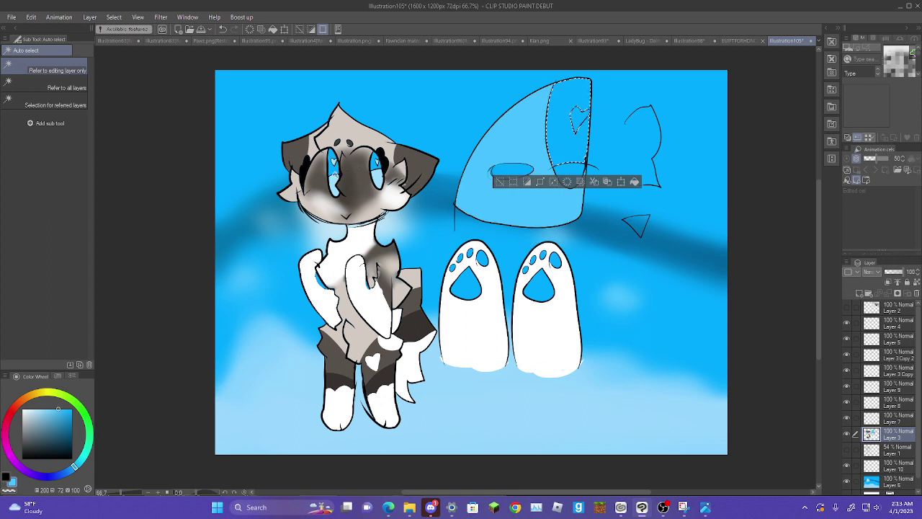
left_click_drag(339, 177, 345, 172)
- Fill the close-up's lower pupil, heart and oval highlight with light blue sampled from the cat's eye, and clear the selection
left_click(581, 165)
right_click(377, 176)
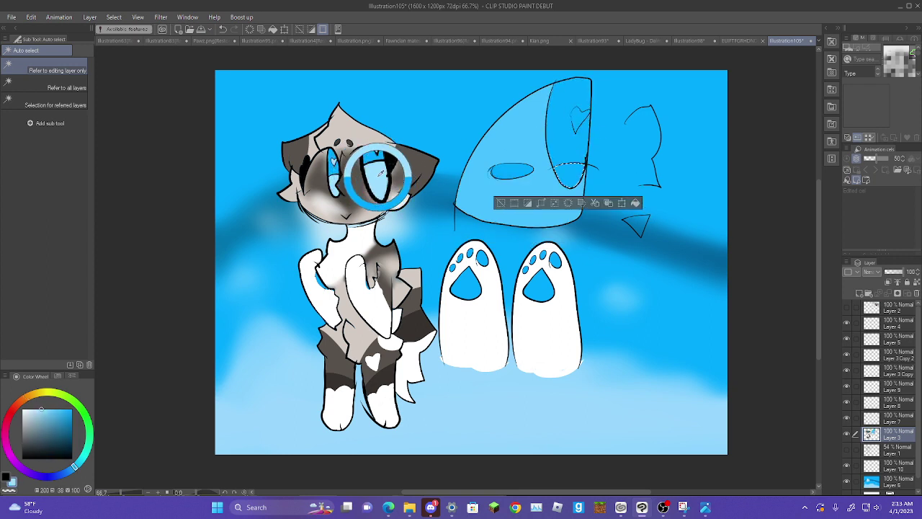
left_click(635, 204)
left_click(576, 115)
left_click(644, 149)
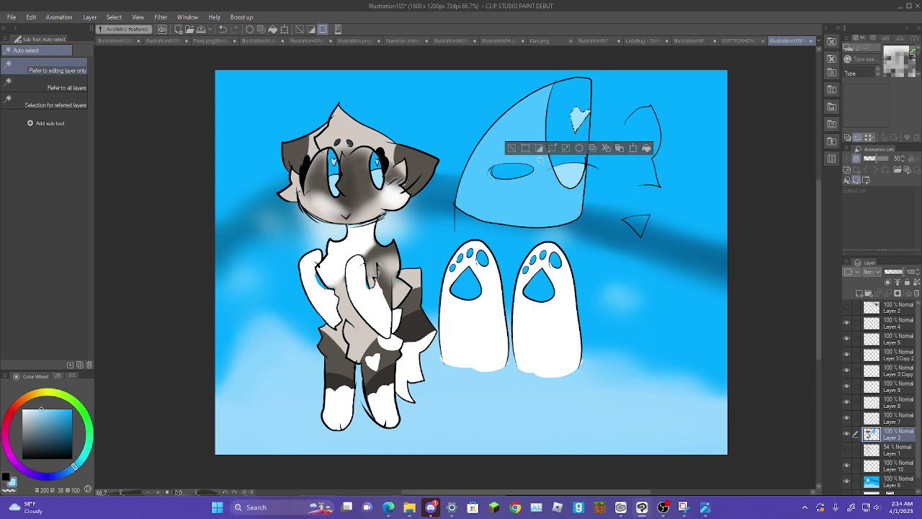
left_click(518, 172)
left_click(579, 195)
key("ctrl+d")
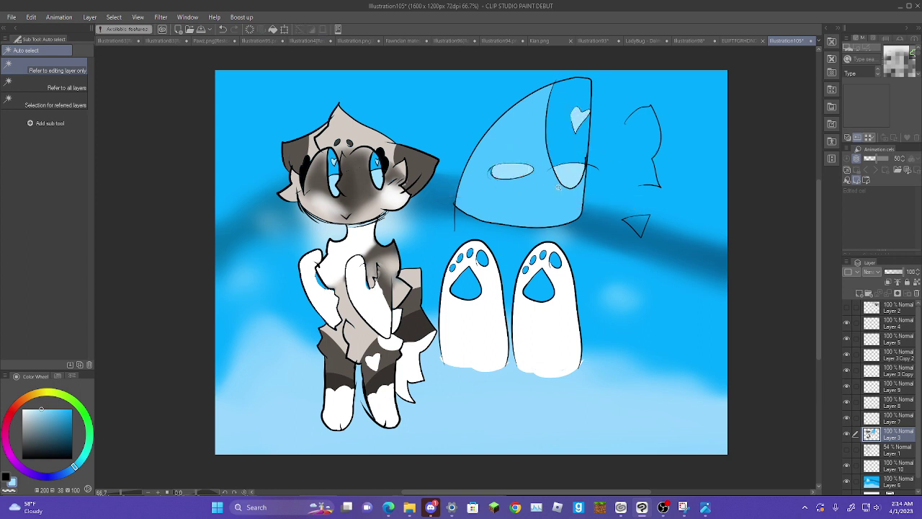
- Auto-select the small triangle beside the eye close-up, fill it with the saturated eye blue and clear the selection
left_click(637, 228)
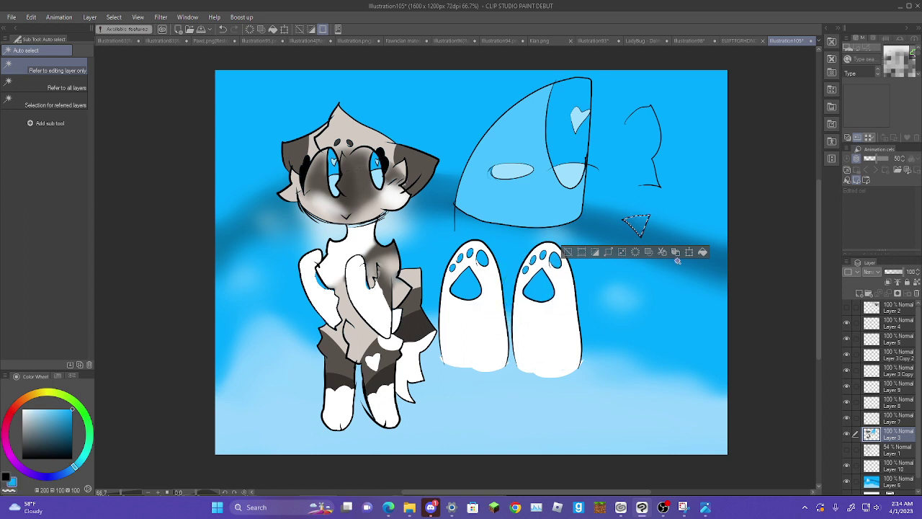
left_click(705, 252)
key("ctrl+d")
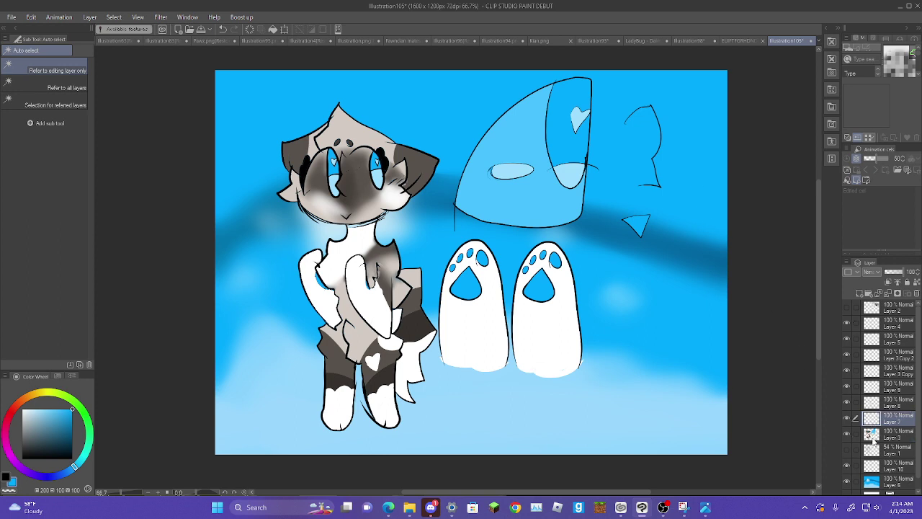
- Add a new layer directly above the painted background, Layer 6, and choose the Gauze cloud hatching brush
left_click(873, 480)
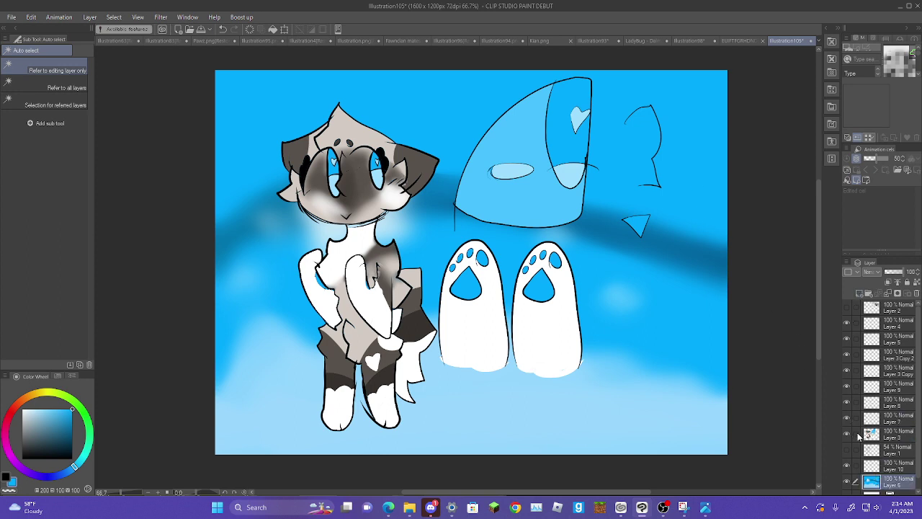
left_click(859, 293)
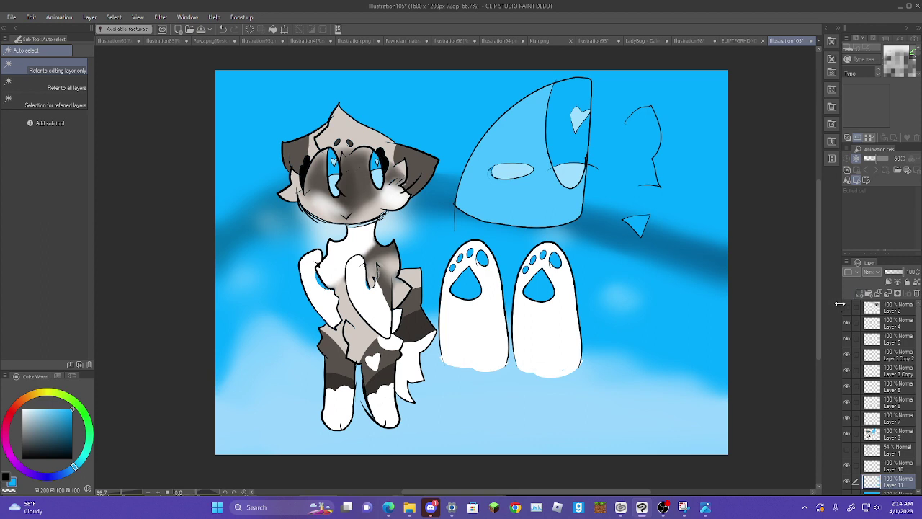
key("b")
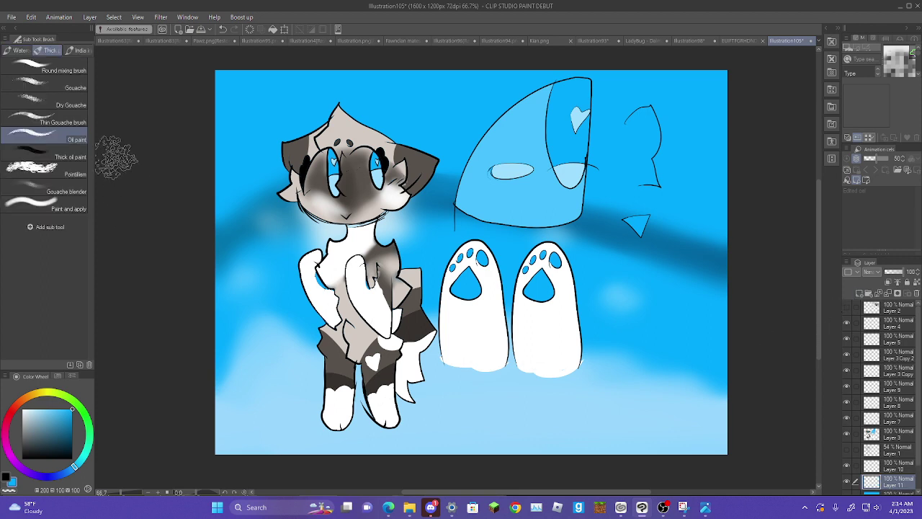
key("b")
key("b")
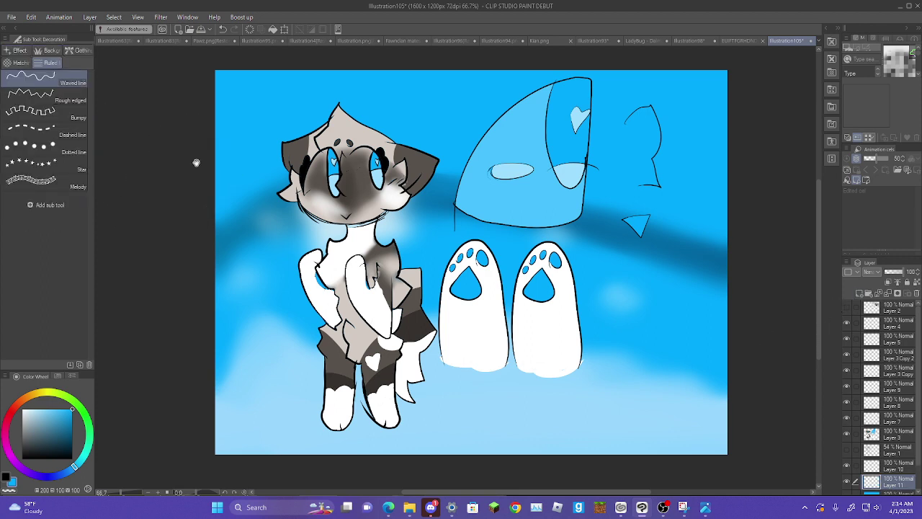
key("b")
key("b")
key("b")
key("b")
left_click(17, 62)
left_click(67, 101)
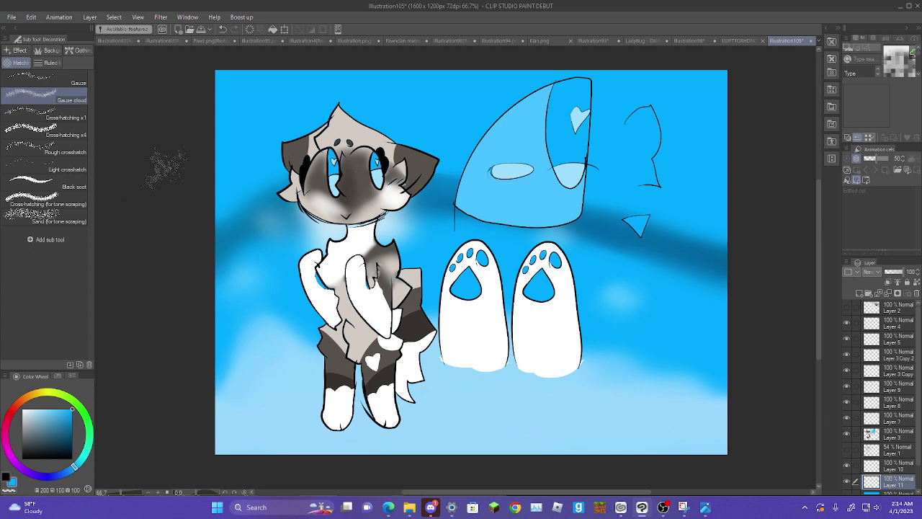
- Paint white Gauze cloud strokes across the sky behind the head and a small puff below the triangle
left_click_drag(42, 411, 22, 410)
mouse_move(225, 146)
left_mouse_down()
mouse_move(290, 94)
mouse_move(243, 119)
mouse_move(272, 119)
mouse_move(257, 122)
mouse_move(203, 112)
mouse_move(340, 184)
mouse_move(466, 166)
mouse_move(488, 151)
mouse_move(477, 137)
mouse_move(454, 144)
left_mouse_up()
left_click_drag(645, 249, 659, 261)
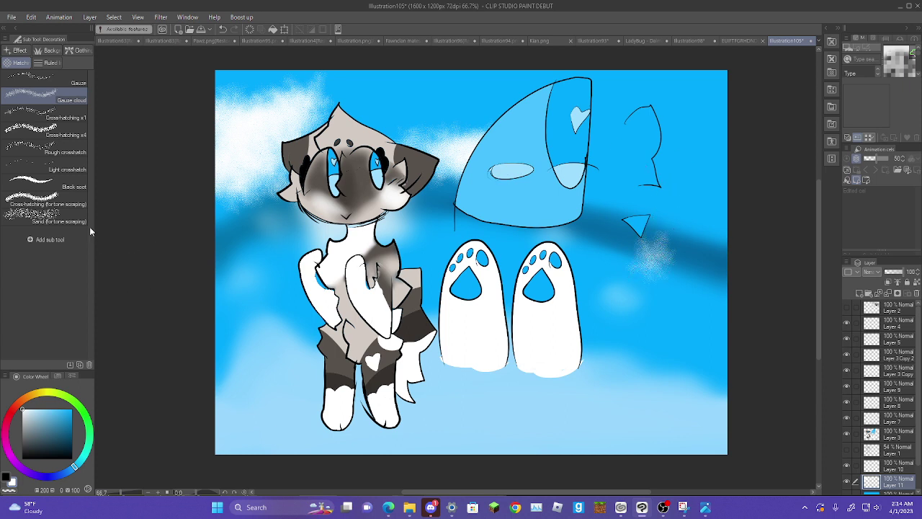
- Paint a white Rough crosshatch outline beside the body and a Cross-hatching (for tone scraping) snow bank along the canvas's lower edge
left_click(43, 148)
mouse_move(216, 289)
left_mouse_down()
mouse_move(255, 389)
mouse_move(317, 332)
left_mouse_up()
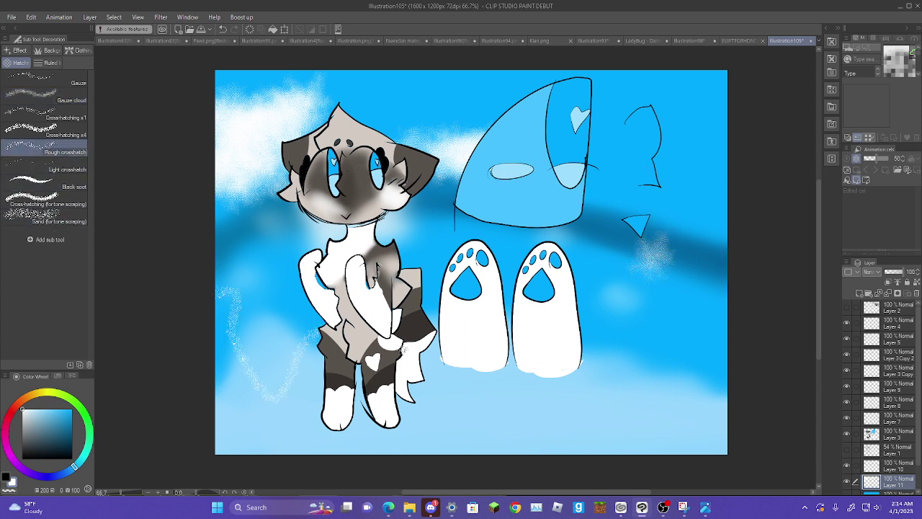
left_click(47, 204)
mouse_move(223, 302)
left_mouse_down()
mouse_move(248, 342)
mouse_move(195, 432)
mouse_move(617, 411)
mouse_move(570, 495)
mouse_move(398, 468)
left_mouse_up()
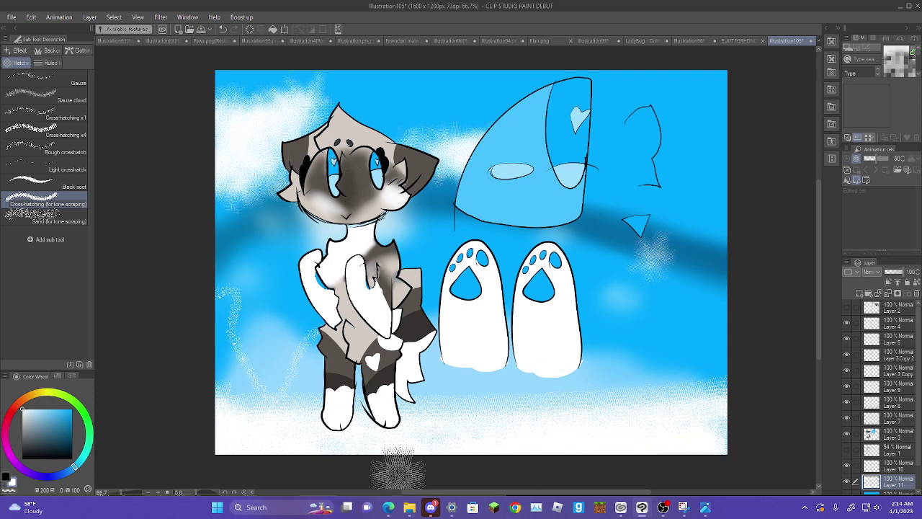
- Add a white cross-hatched dab beside the head and sweep white Gauze bands across the middle of the background
left_click(44, 130)
left_click(43, 79)
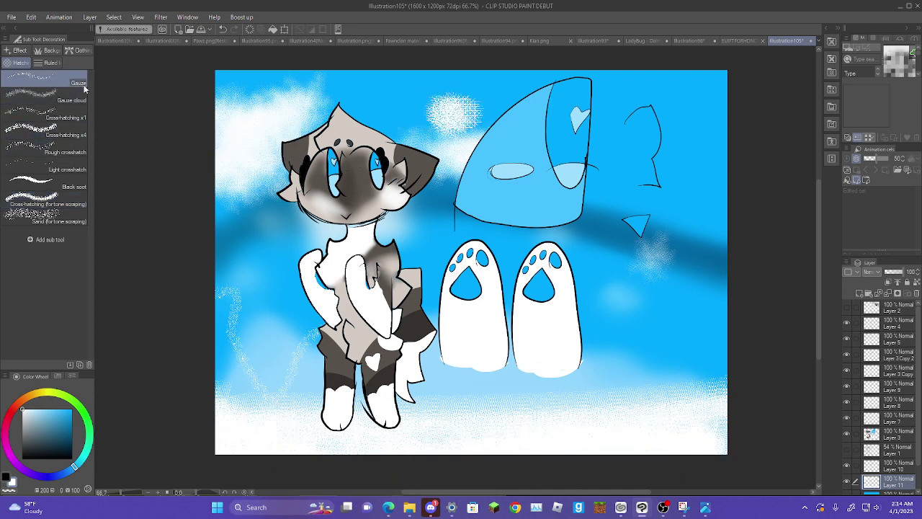
left_click_drag(565, 264, 728, 225)
left_click_drag(202, 280, 681, 283)
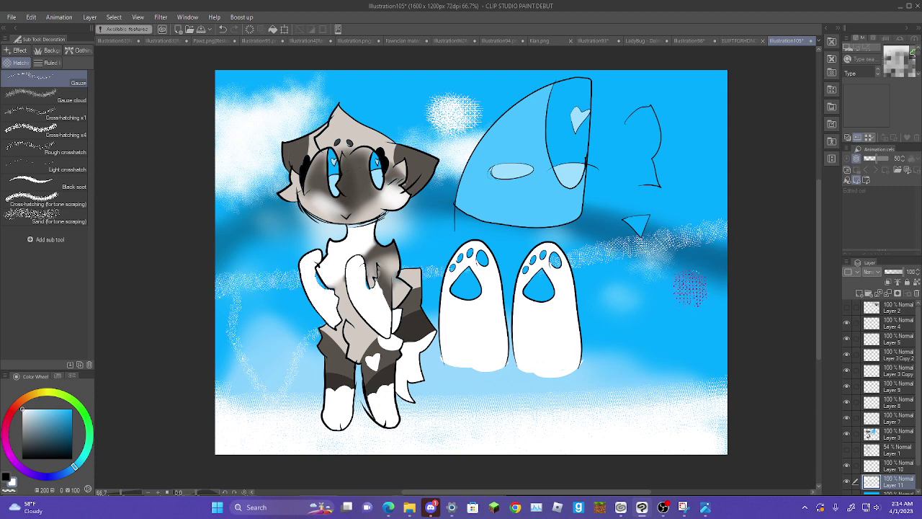
- Set the textured background layer's opacity to 0% and add a new layer above it
left_click_drag(903, 272, 884, 278)
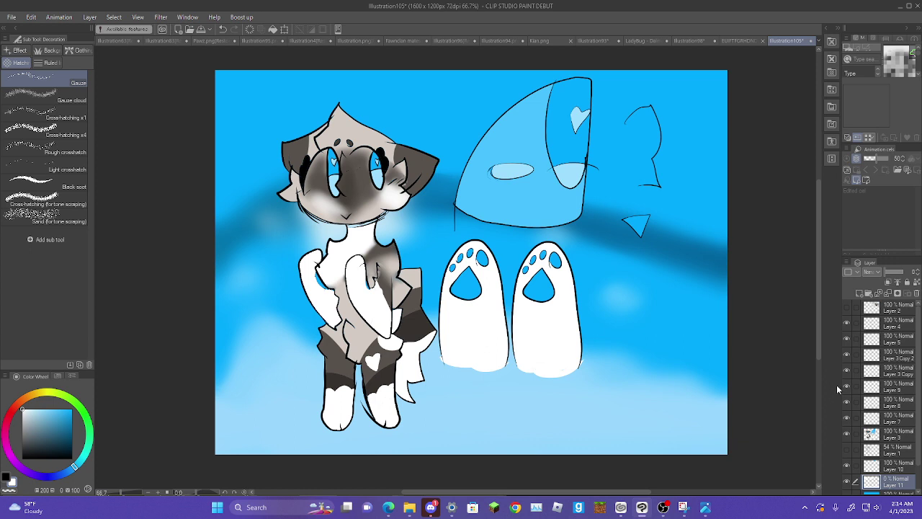
left_click(859, 294)
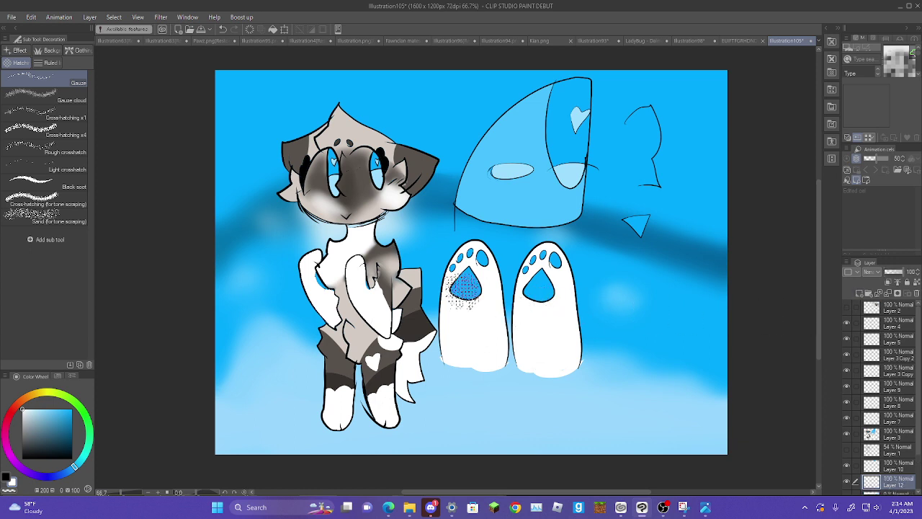
- Try black strokes with the Black soot brush across the background beside the character, undoing them each time
left_click(64, 187)
left_click(72, 457)
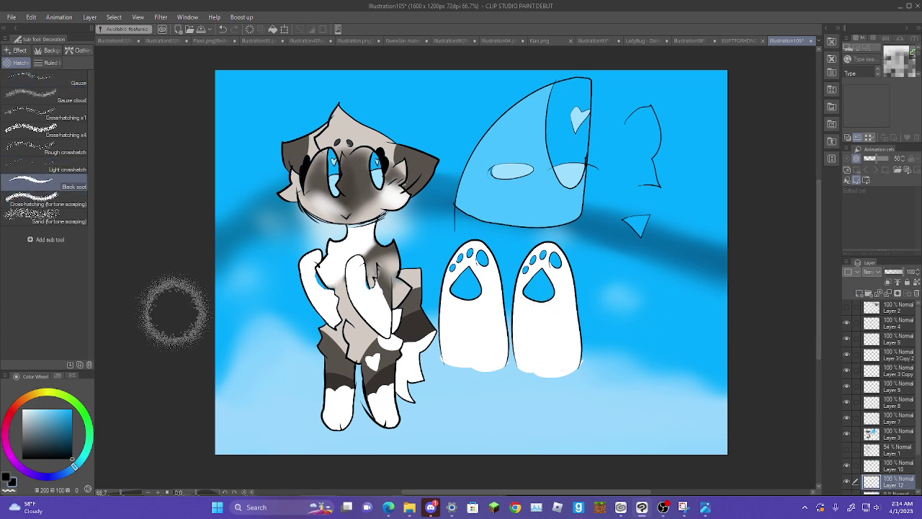
mouse_move(165, 309)
left_mouse_down()
mouse_move(185, 251)
mouse_move(194, 315)
mouse_move(237, 251)
mouse_move(173, 328)
mouse_move(348, 350)
mouse_move(369, 242)
left_mouse_up()
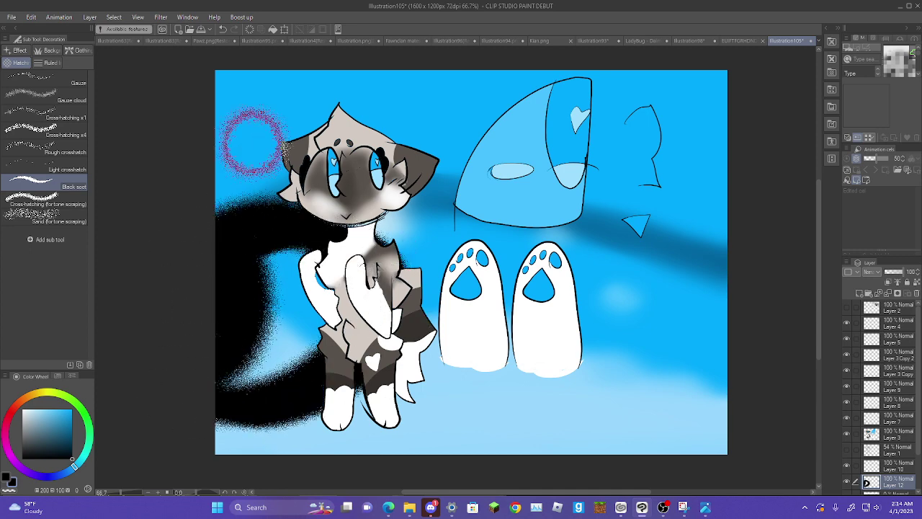
key("ctrl+z")
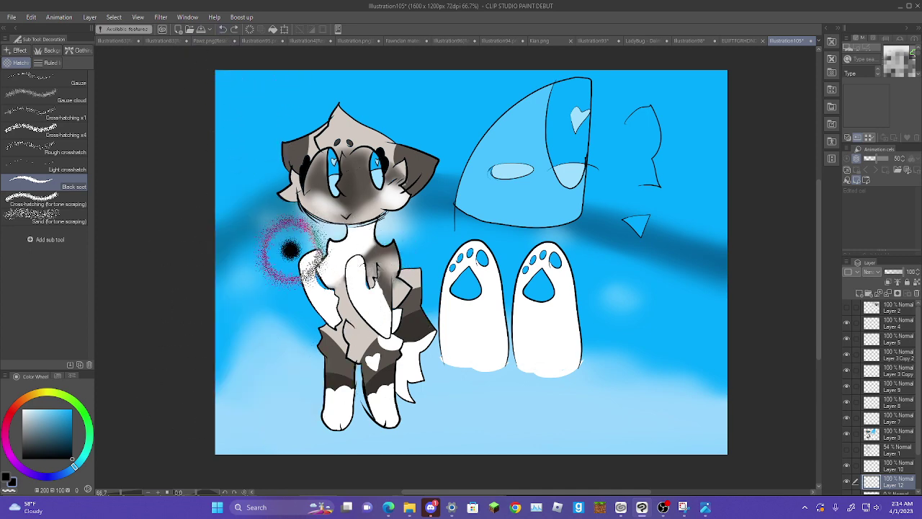
mouse_move(288, 248)
left_mouse_down()
mouse_move(280, 260)
mouse_move(259, 166)
mouse_move(245, 202)
left_mouse_up()
left_click(222, 28)
left_click(223, 29)
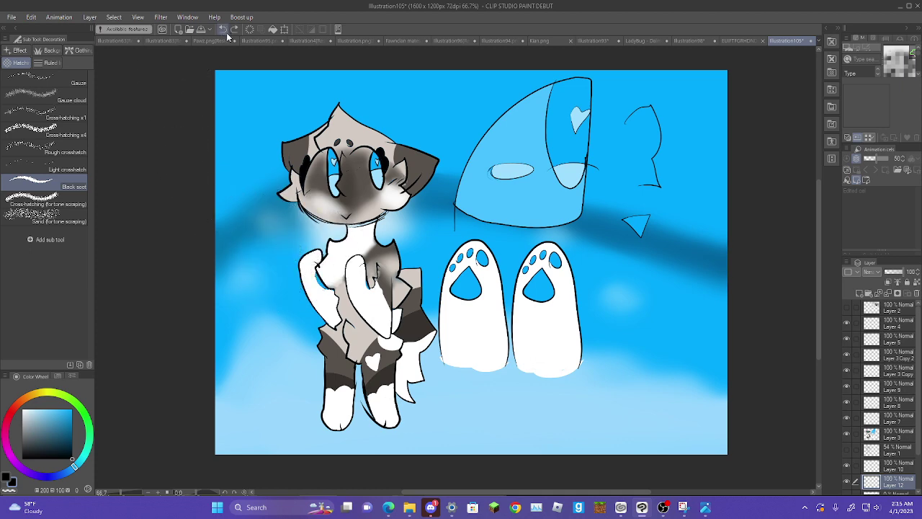
- Try a Black soot stroke behind the body and a Light crosshatch mark beside it, undoing both but keeping the new layer
mouse_move(288, 317)
left_mouse_down()
mouse_move(243, 270)
mouse_move(269, 284)
mouse_move(294, 327)
mouse_move(276, 238)
mouse_move(247, 222)
left_mouse_up()
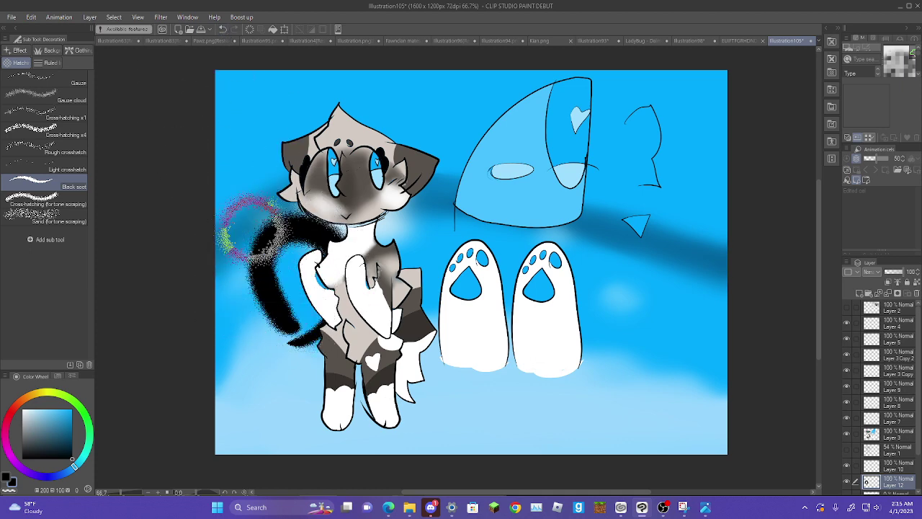
left_click(222, 29)
left_click(223, 29)
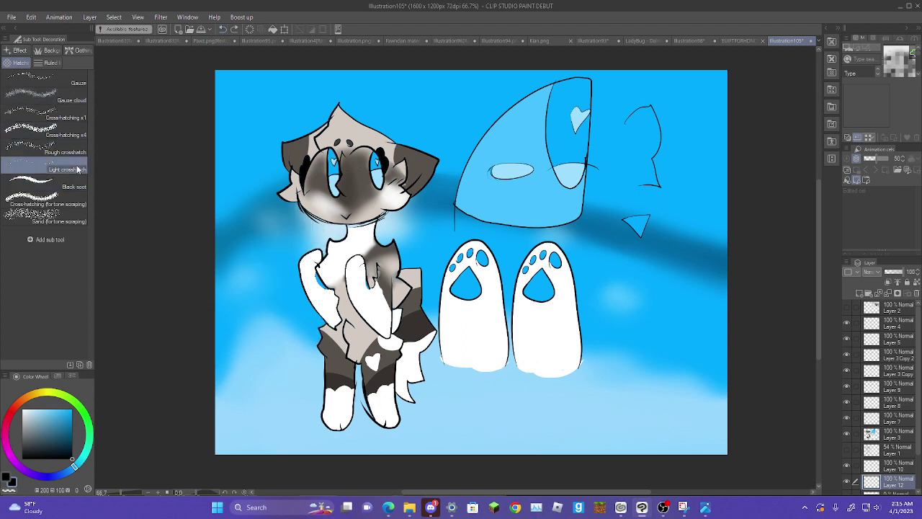
left_click(43, 169)
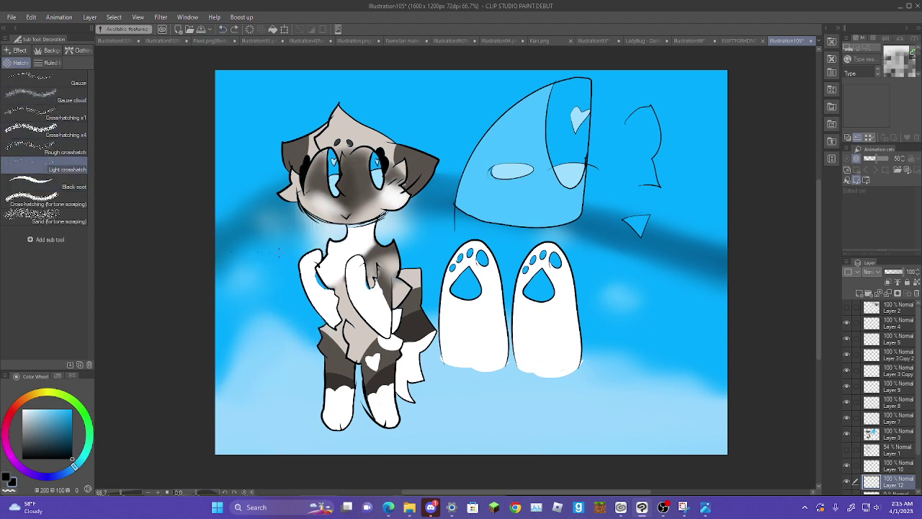
left_click(223, 29)
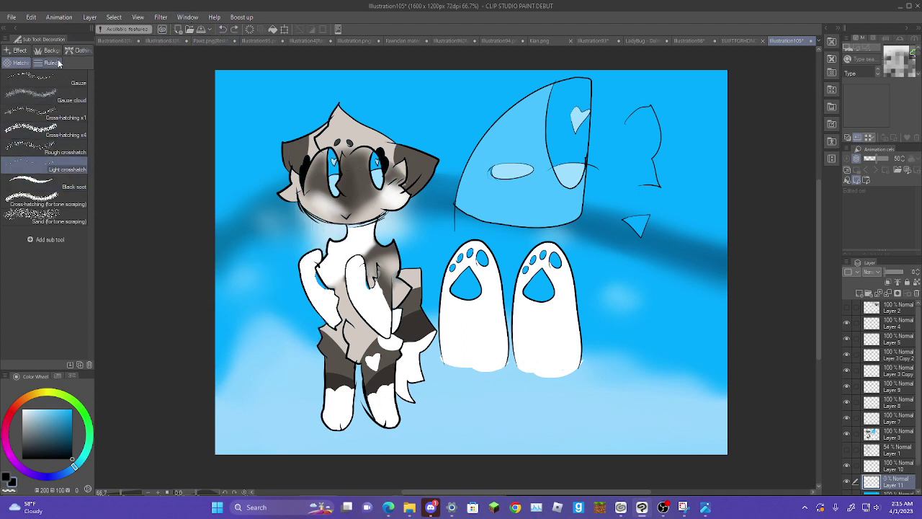
left_click(234, 28)
- Pick a darker blue and letter SNOWY in thin straight lines above the head
key("p")
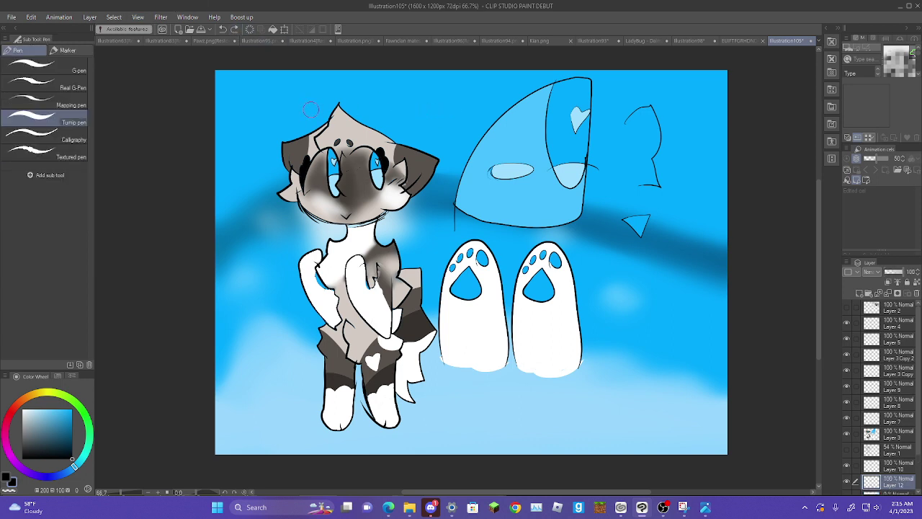
key("u")
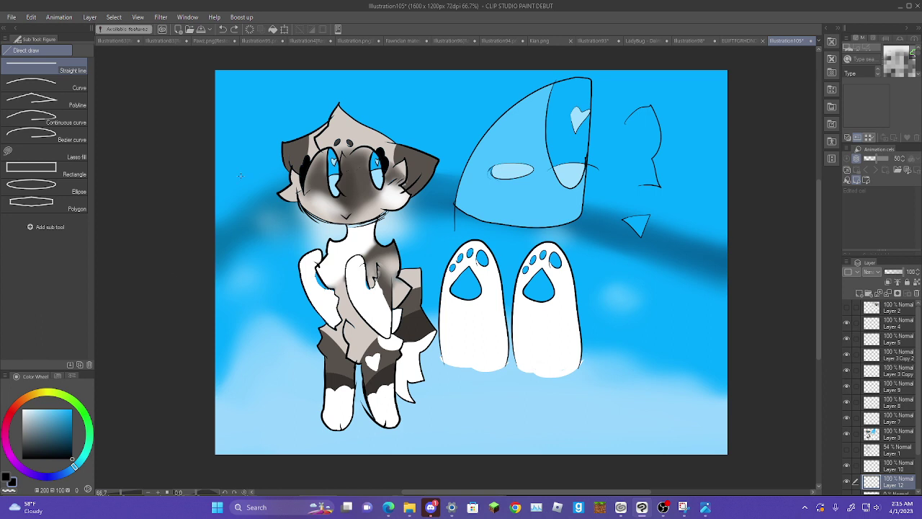
left_click(72, 429)
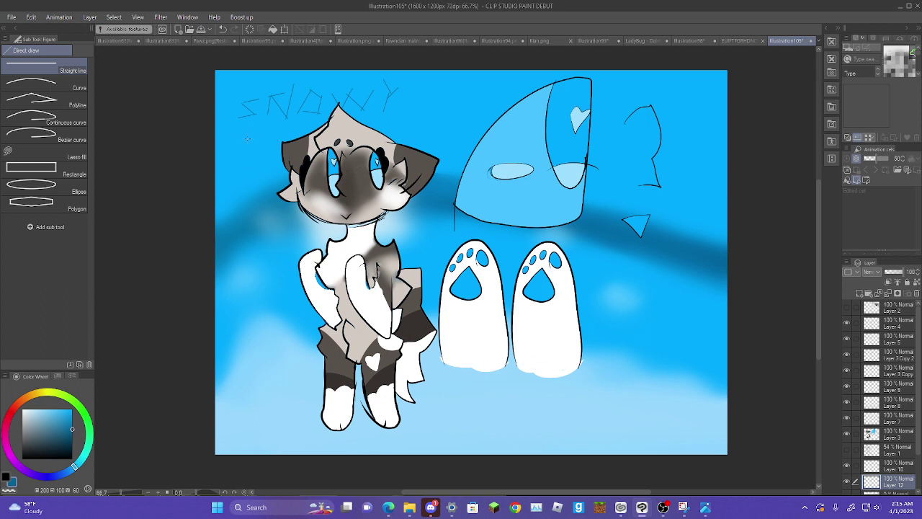
- Undo the straight-line SNOWY lettering above the head
left_click(223, 30)
left_click(223, 30)
left_click(223, 30)
left_click(224, 30)
left_click(224, 31)
left_click(224, 31)
left_click(224, 31)
left_click(224, 31)
left_click(224, 31)
left_click(224, 31)
left_click(224, 31)
- Hand-letter an underlined SNOWY title above the head in dark blue with the Turnip pen
key("p")
mouse_move(252, 87)
left_mouse_down()
mouse_move(263, 107)
mouse_move(313, 84)
mouse_move(341, 83)
left_mouse_up()
mouse_move(342, 96)
left_mouse_down()
mouse_move(365, 81)
mouse_move(335, 76)
left_mouse_up()
left_click_drag(254, 122, 385, 105)
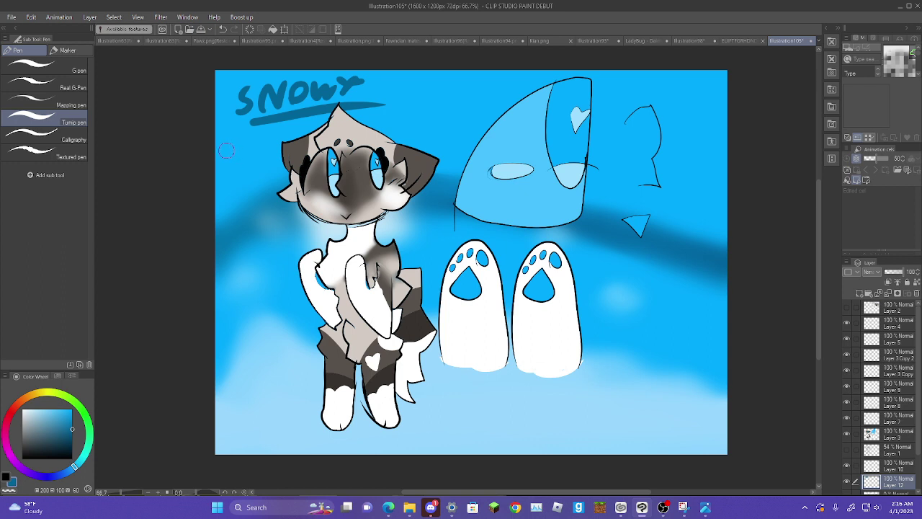
- Letter IT/ITS and GIRL on separate lines below the SNOWY title, underlining each
mouse_move(225, 133)
left_mouse_down()
mouse_move(226, 153)
mouse_move(237, 155)
mouse_move(247, 130)
mouse_move(261, 132)
mouse_move(266, 148)
mouse_move(280, 131)
left_mouse_up()
mouse_move(279, 129)
left_mouse_down()
mouse_move(294, 128)
mouse_move(286, 149)
left_mouse_up()
left_click_drag(302, 133, 301, 137)
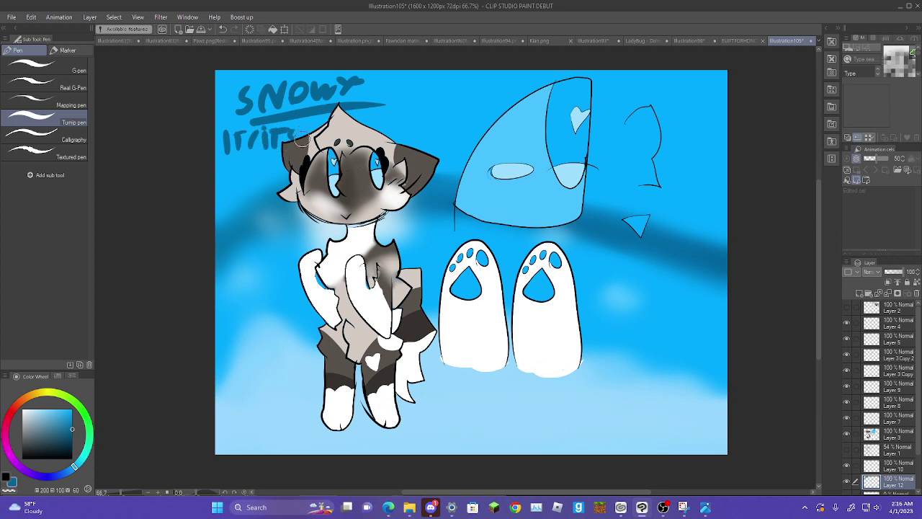
mouse_move(221, 167)
left_mouse_down()
mouse_move(286, 161)
mouse_move(233, 172)
mouse_move(252, 193)
left_mouse_up()
mouse_move(257, 184)
left_mouse_down()
mouse_move(278, 173)
mouse_move(281, 189)
mouse_move(235, 211)
mouse_move(285, 202)
left_mouse_up()
left_click_drag(229, 211, 283, 202)
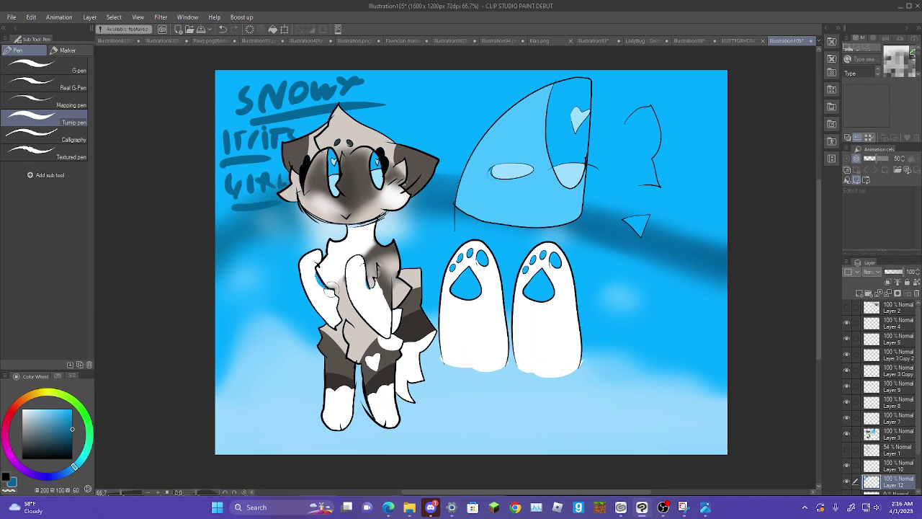
- Letter SNOW SHOE CAT over three lines below GIRL and underline the last word
mouse_move(235, 223)
left_mouse_down()
mouse_move(284, 230)
mouse_move(281, 219)
mouse_move(305, 225)
left_mouse_up()
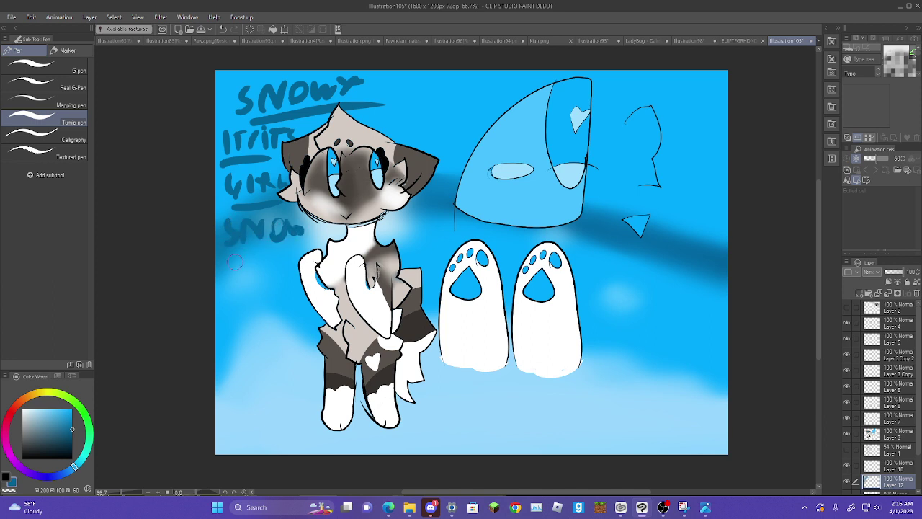
mouse_move(242, 252)
left_mouse_down()
mouse_move(231, 272)
mouse_move(274, 260)
mouse_move(294, 267)
left_mouse_up()
mouse_move(236, 291)
left_mouse_down()
mouse_move(248, 308)
mouse_move(266, 287)
mouse_move(278, 295)
left_mouse_up()
mouse_move(289, 261)
left_mouse_down()
mouse_move(287, 299)
mouse_move(299, 260)
left_mouse_up()
left_click_drag(232, 327, 293, 308)
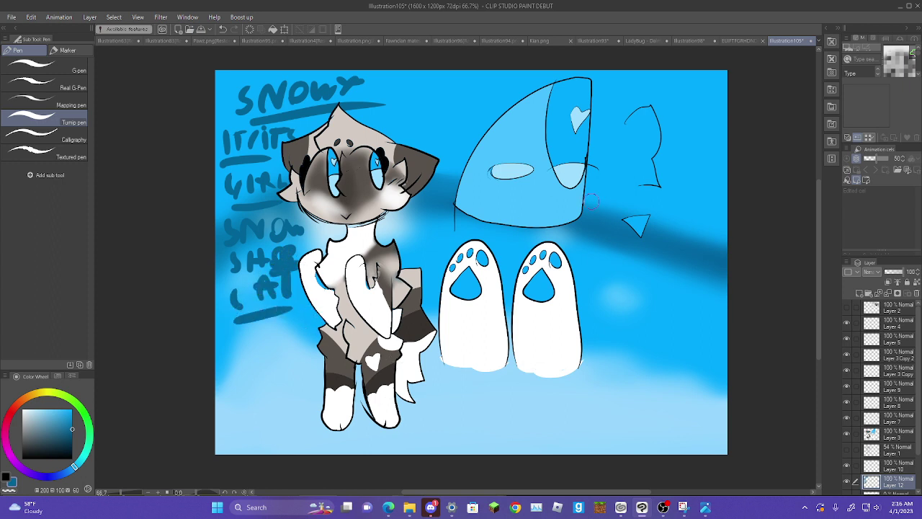
- Outline a dark blue paw print with the Mapping pen between the SNOWY title and the eye close-up
left_click(71, 106)
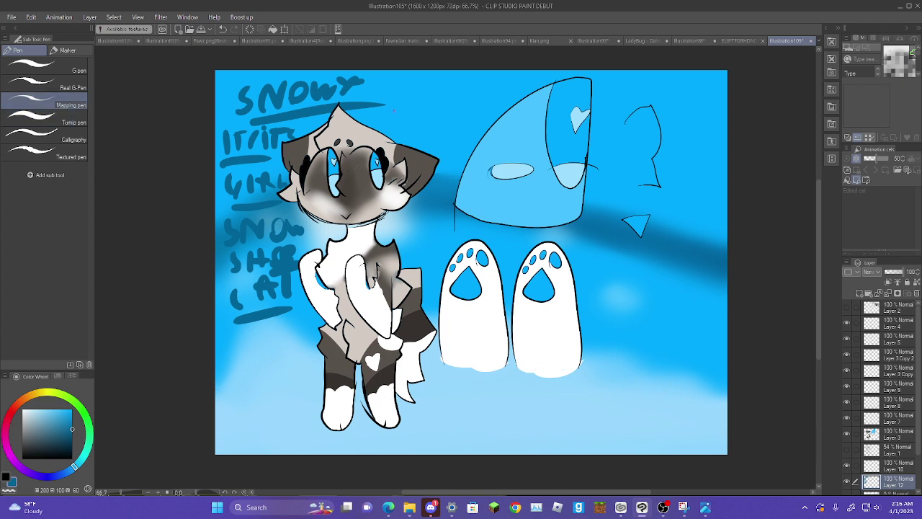
mouse_move(414, 125)
left_mouse_down()
mouse_move(446, 114)
mouse_move(416, 126)
left_mouse_up()
left_click(223, 29)
key("w")
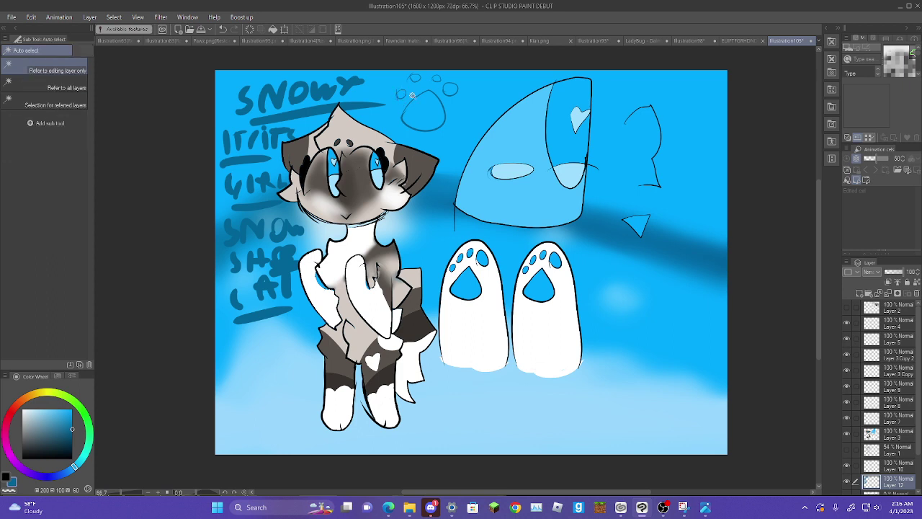
left_click(430, 109)
right_click(381, 172)
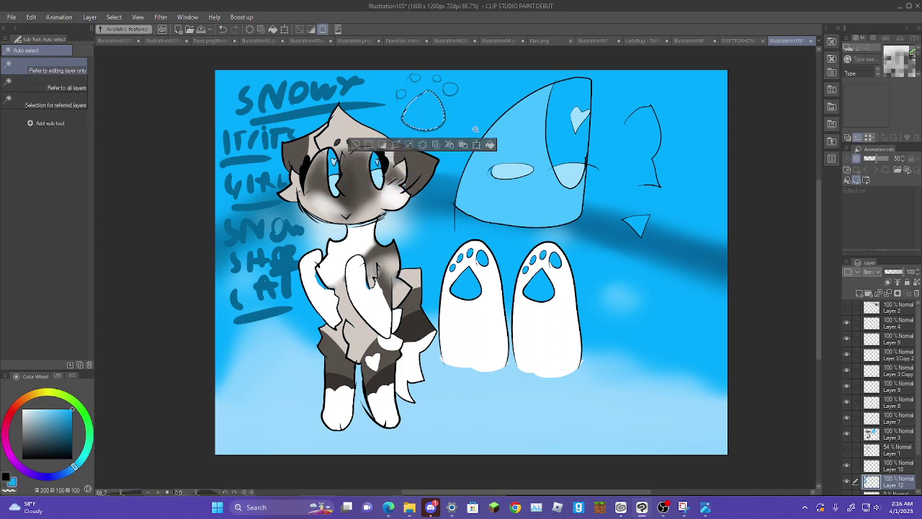
left_click(450, 88)
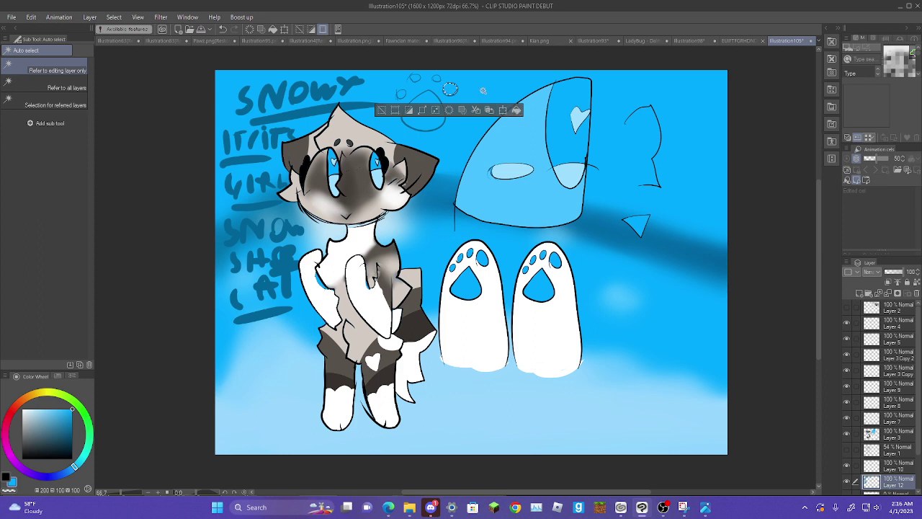
key("ctrl+d")
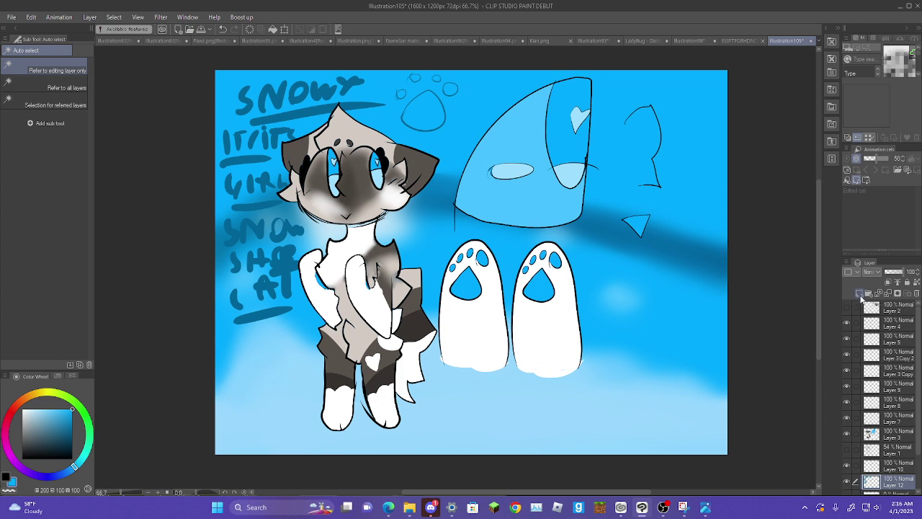
- Add a new layer and draw a heart outline beside the legs with the Mapping pen in the lettering's dark blue
key("p")
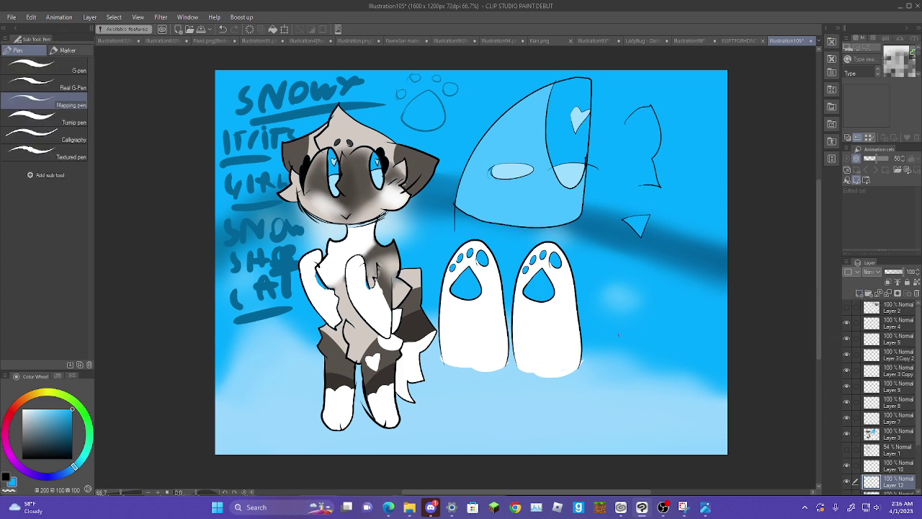
left_click_drag(74, 451, 153, 469)
left_click(252, 317, "alt")
mouse_move(249, 371)
left_mouse_down()
mouse_move(285, 351)
mouse_move(276, 401)
mouse_move(244, 364)
left_mouse_up()
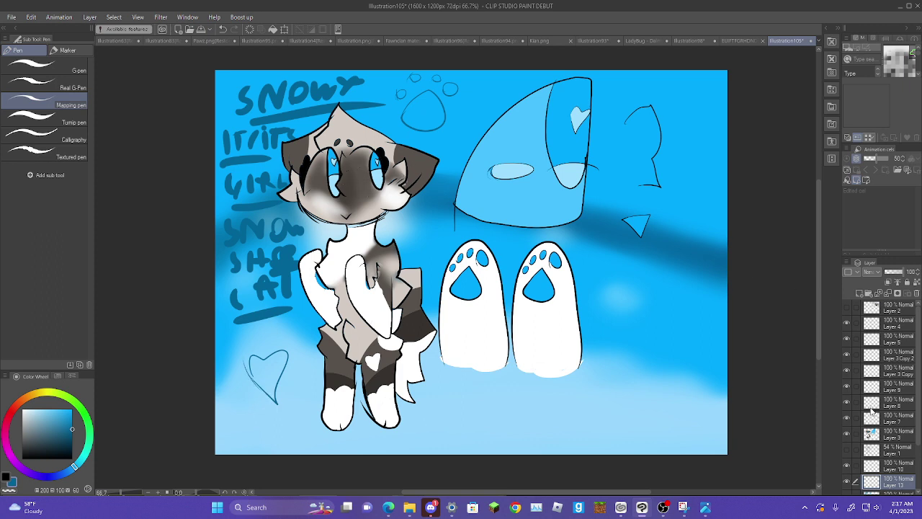
- Select the left eye's black linework on Layer 3 and paint its lash dark blue with the Turnip pen
left_click(845, 431)
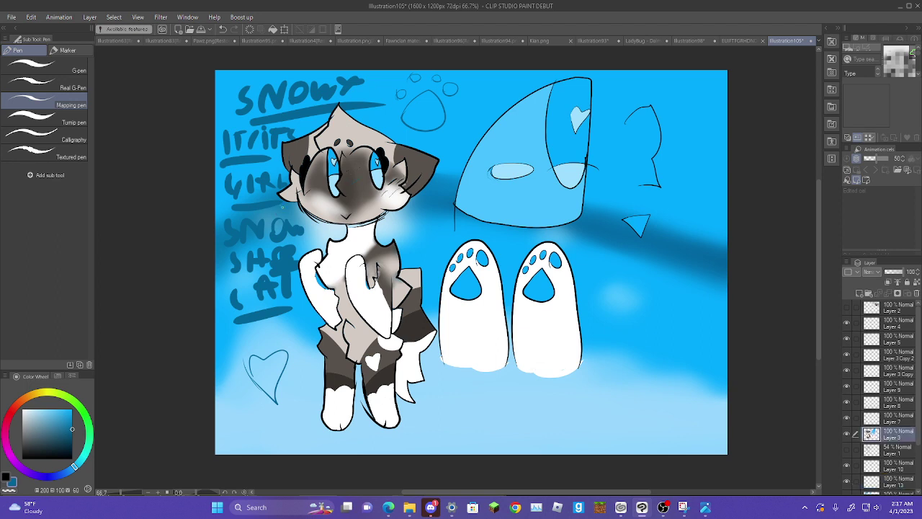
key("w")
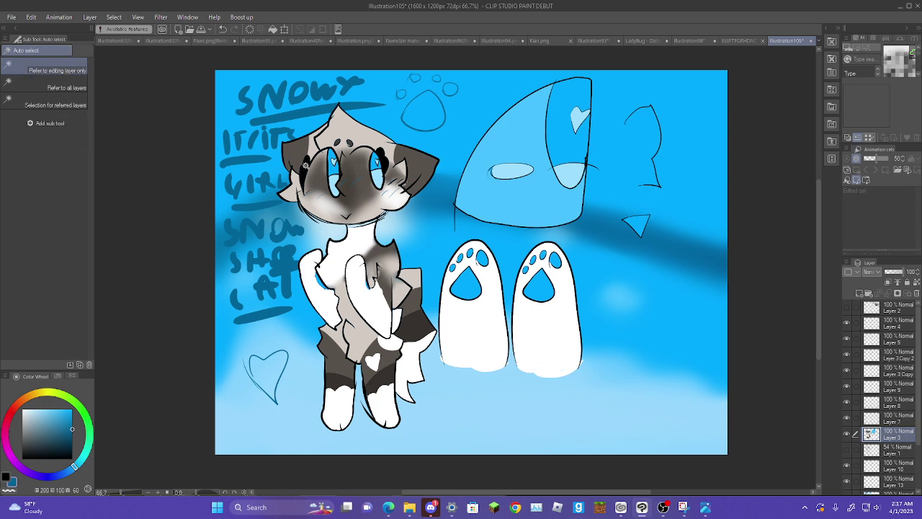
left_click(302, 174)
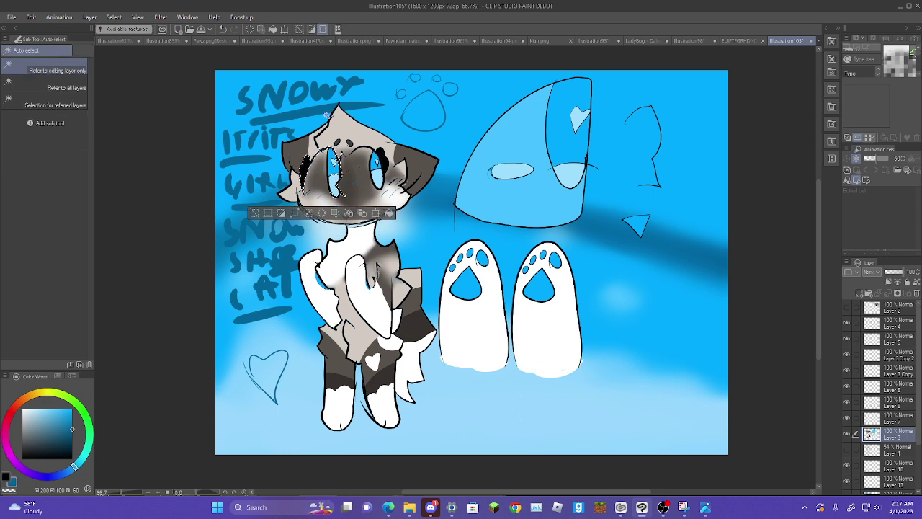
key("p")
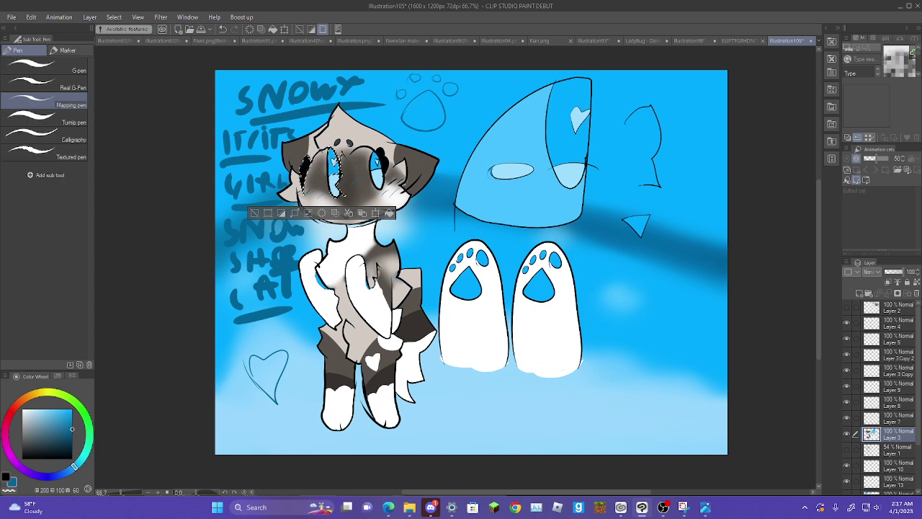
left_click(43, 122)
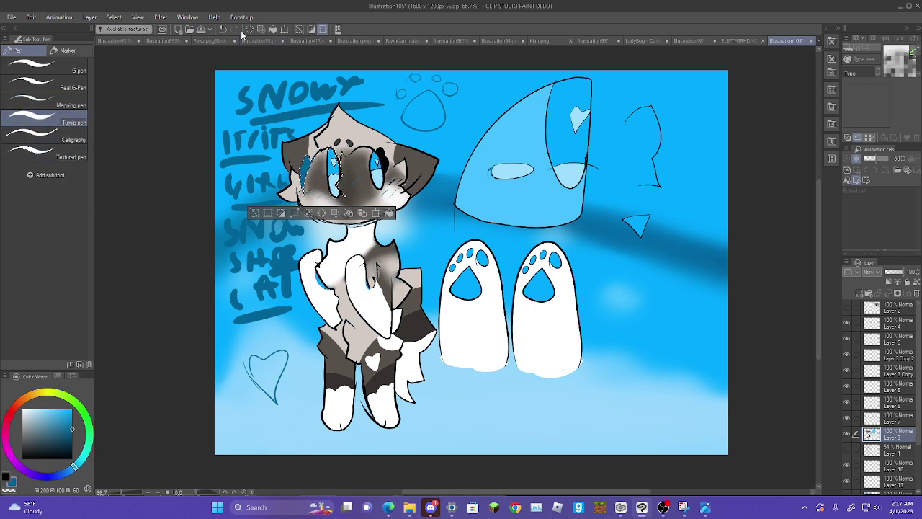
left_click(222, 29)
- Try recolouring the left eye's linework with light blue sampled from the eye close-up, then undo it
left_click(517, 143, "alt")
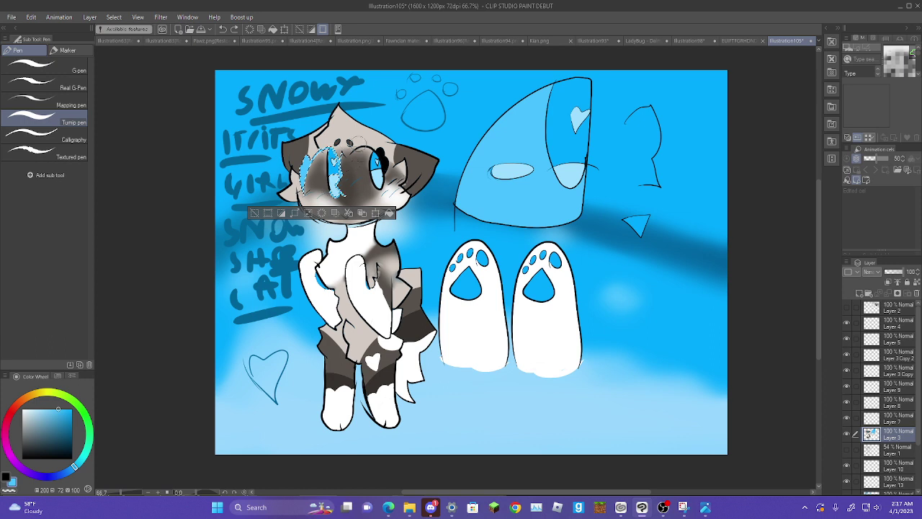
key("ctrl+d")
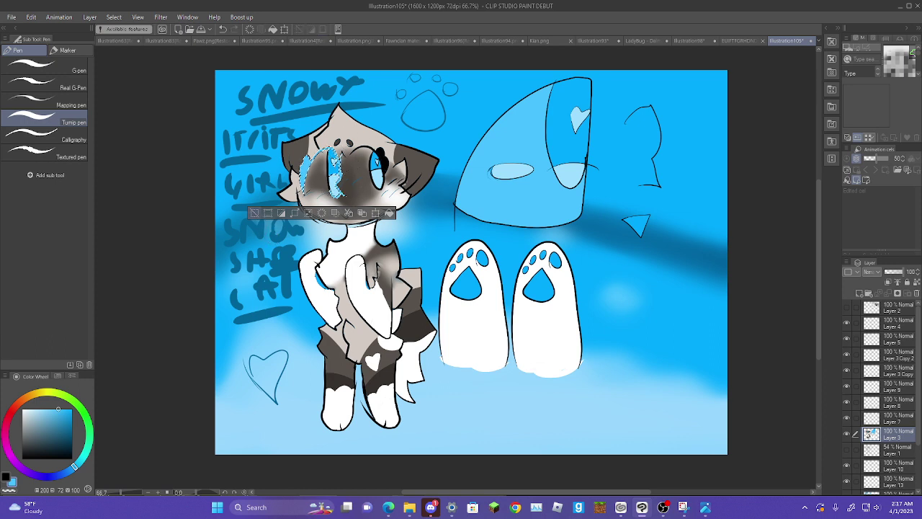
key("w")
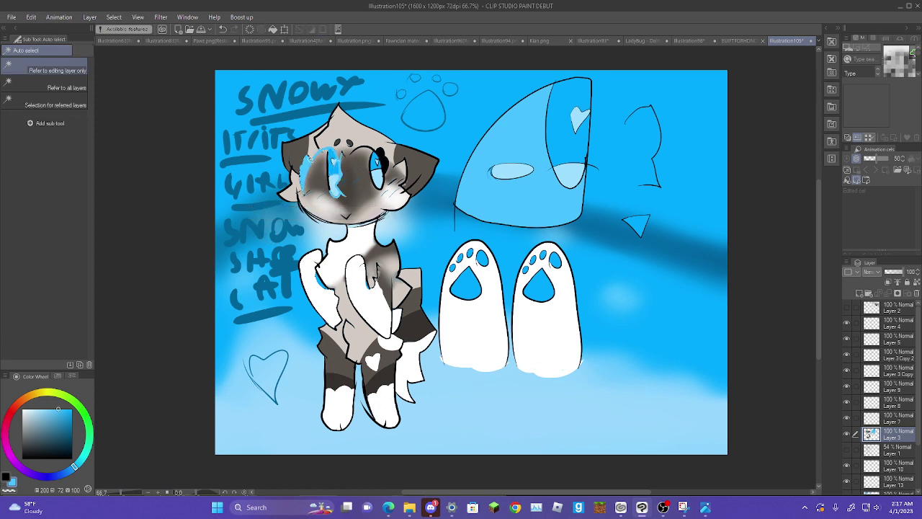
left_click(223, 30)
left_click(224, 30)
- Sample the lash's dark blue, paint the left eye's remaining outer linework with it, and clear the selection
left_click(306, 168, "alt")
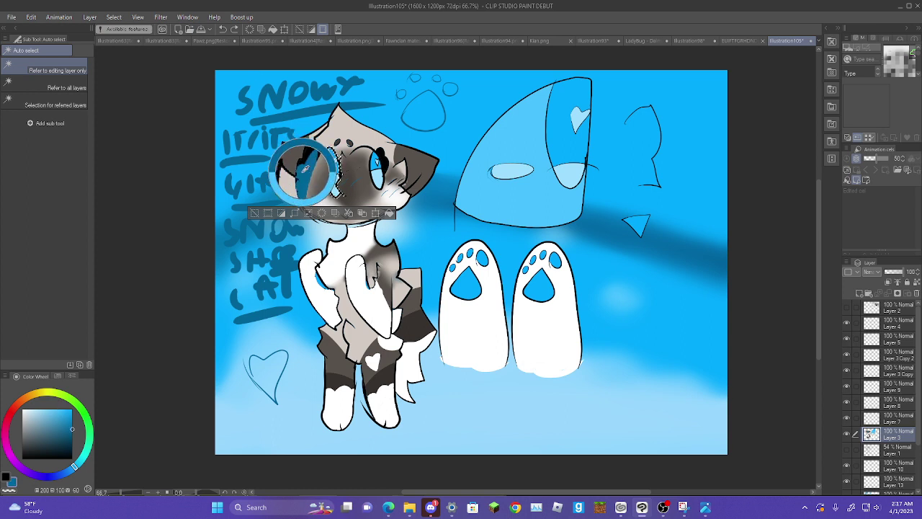
key("p")
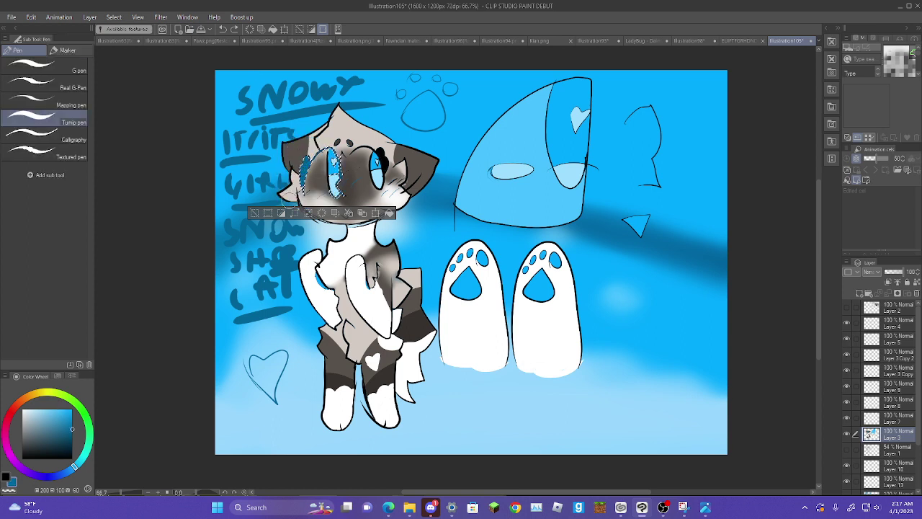
left_click(255, 213)
- Select the left eye's inner line and the right eye's linework and recolour them dark blue
key("w")
left_click(330, 171)
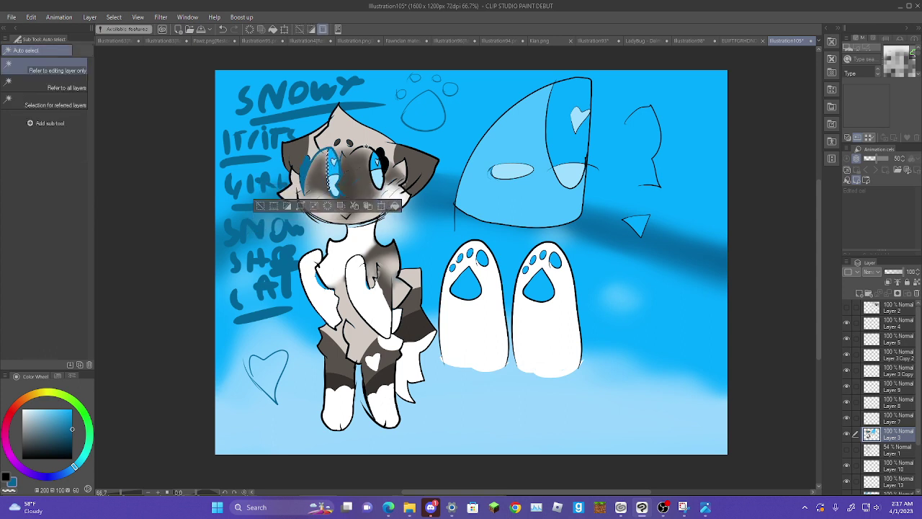
left_click(377, 164)
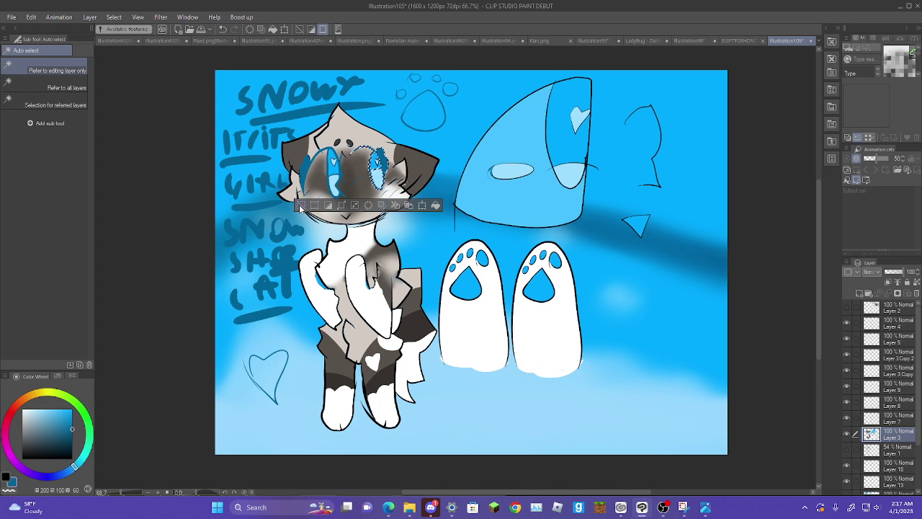
left_click(435, 206)
- Recolour the forehead marking line, left ear outline and left cheek tuft outline dark blue, then clear the selection
left_click(318, 137)
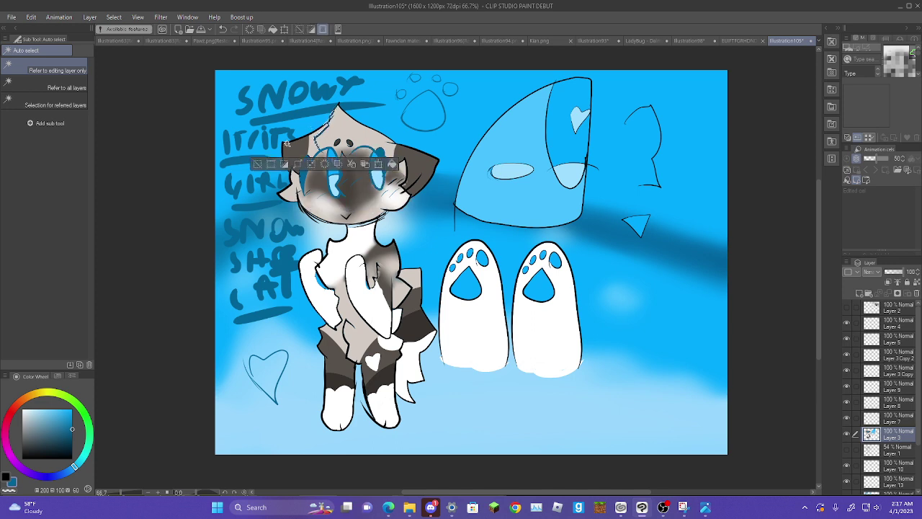
left_click(286, 148)
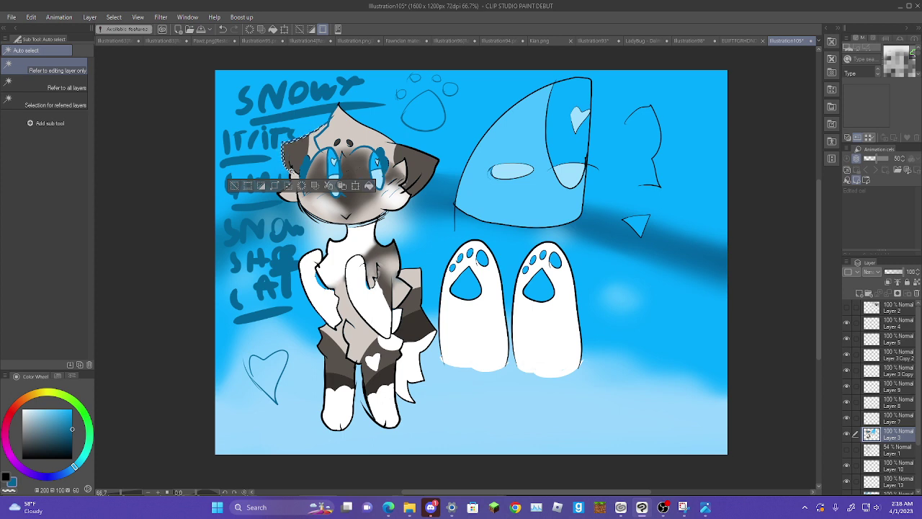
left_click(289, 170)
key("b")
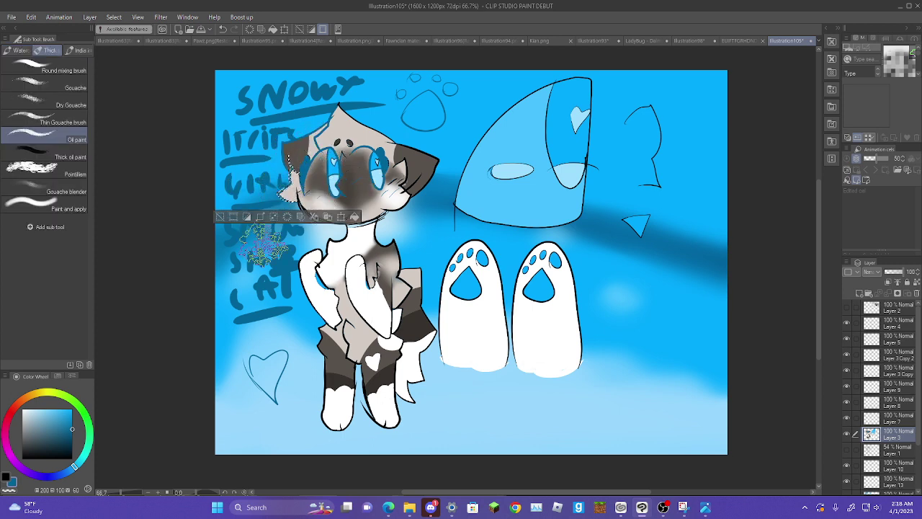
left_click(220, 216)
key("w")
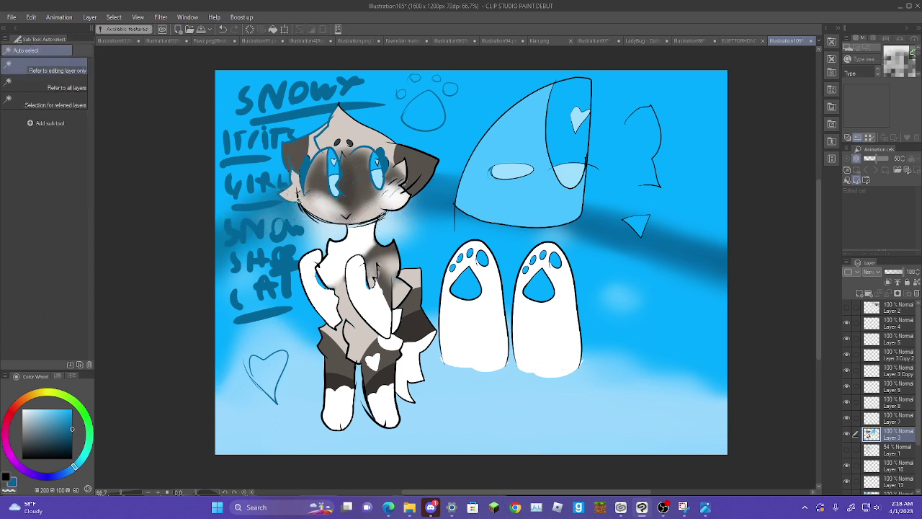
- Select the right ear's outline, recolour it dark blue with the soft airbrush, and clear the selection
left_click(303, 195)
left_click(431, 179)
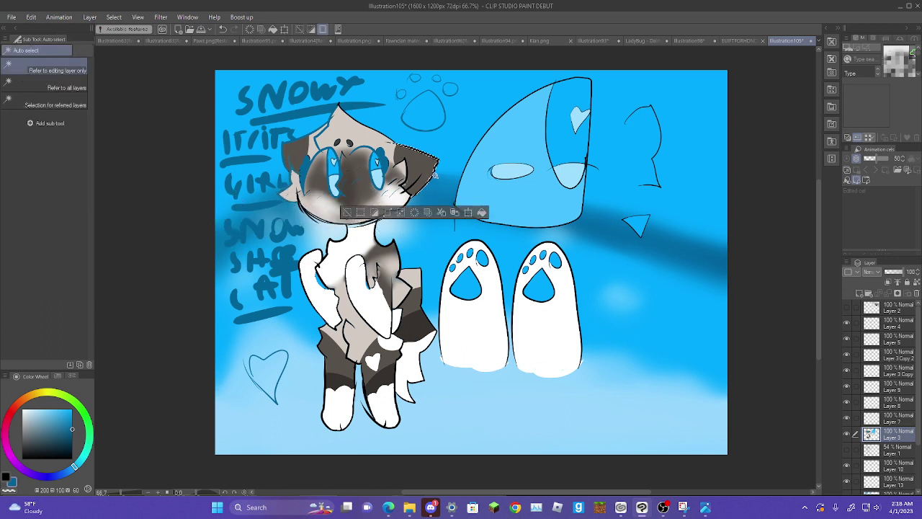
key("b")
key("b")
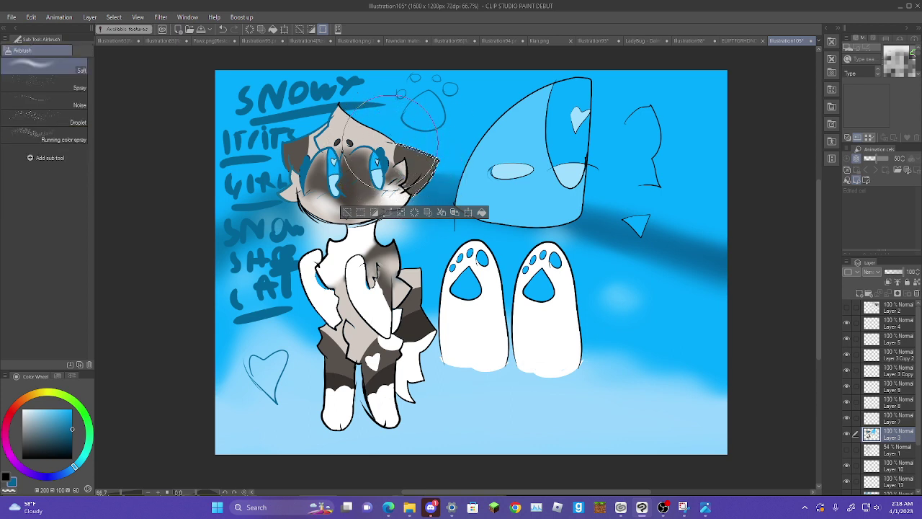
left_click(347, 212)
- Select the right foot's outline, airbrush it dark blue, and clear the selection
key("w")
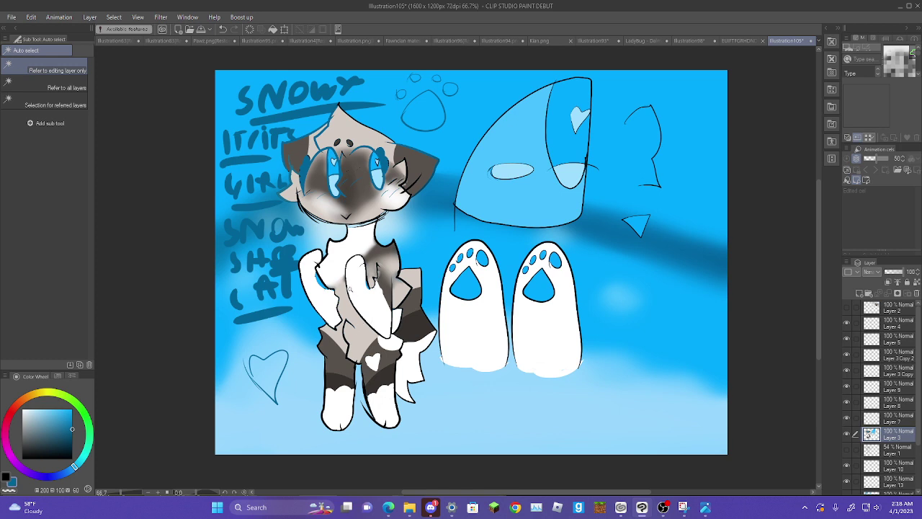
left_click(398, 423)
key("b")
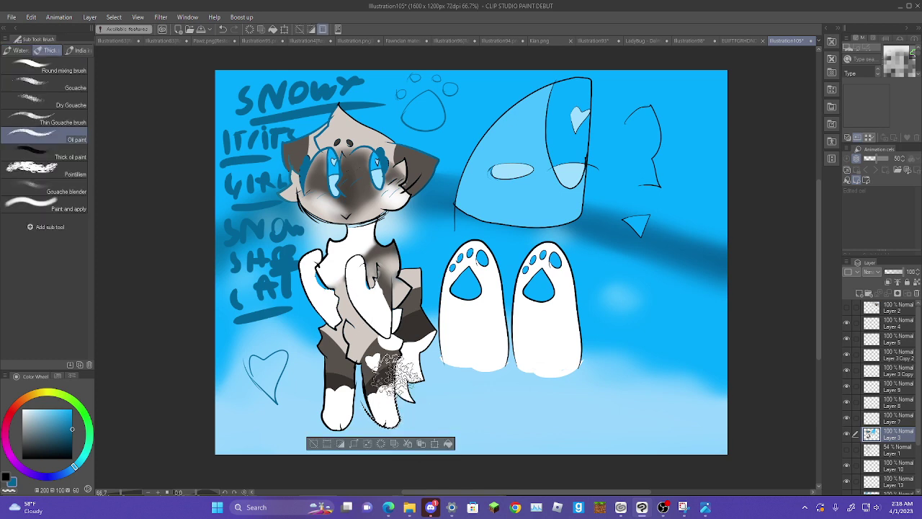
key("b")
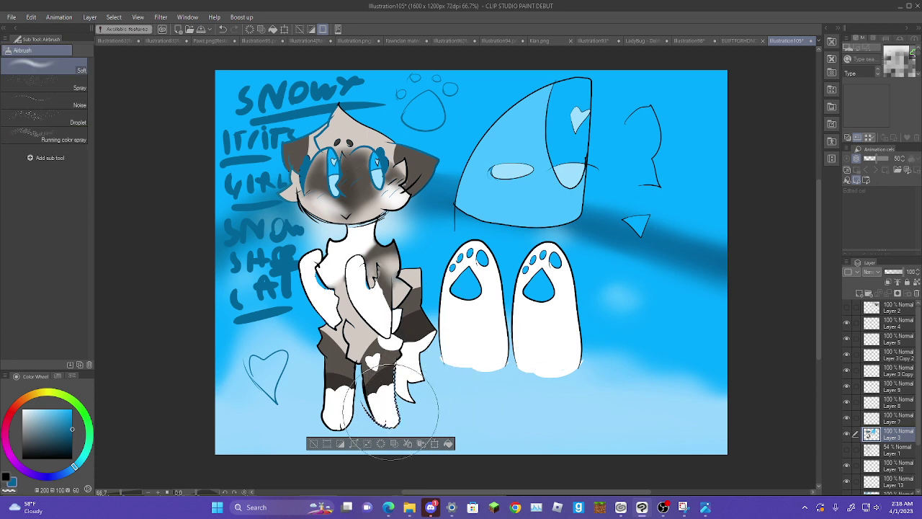
left_click(332, 444)
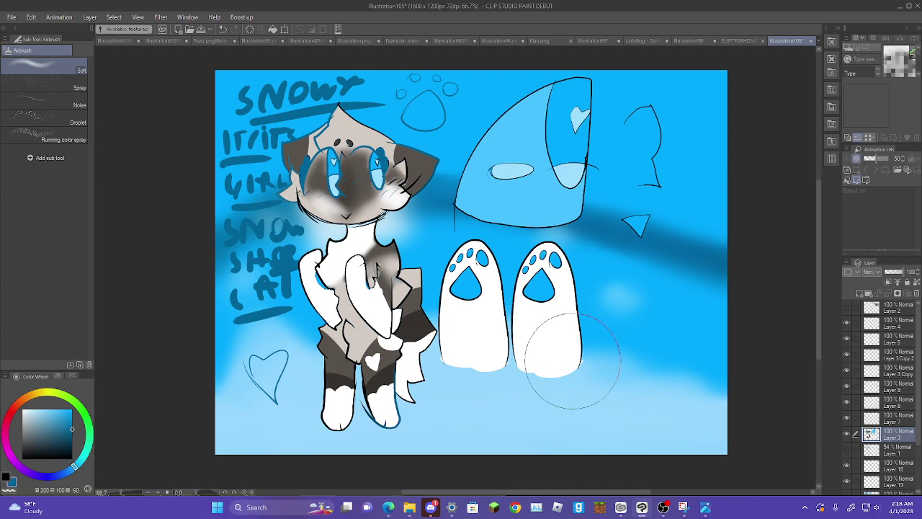
- Save a copy of the reference sheet as a PNG named snowy, accepting the loss of layer information
left_click(31, 17)
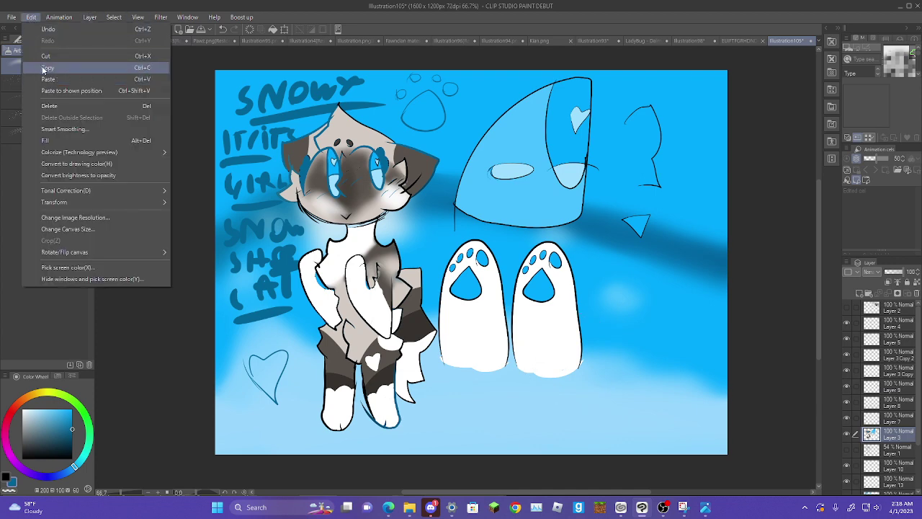
mouse_move(12, 17)
left_click(31, 105)
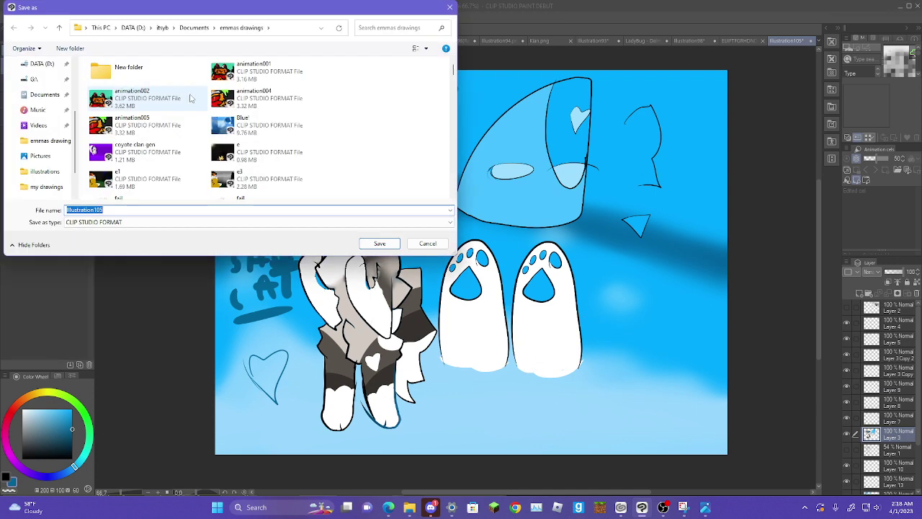
type("snowy")
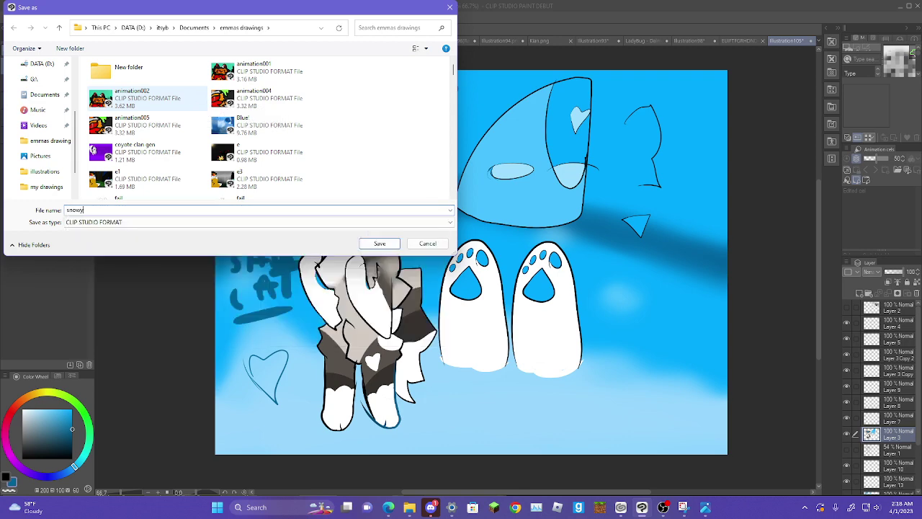
left_click(189, 222)
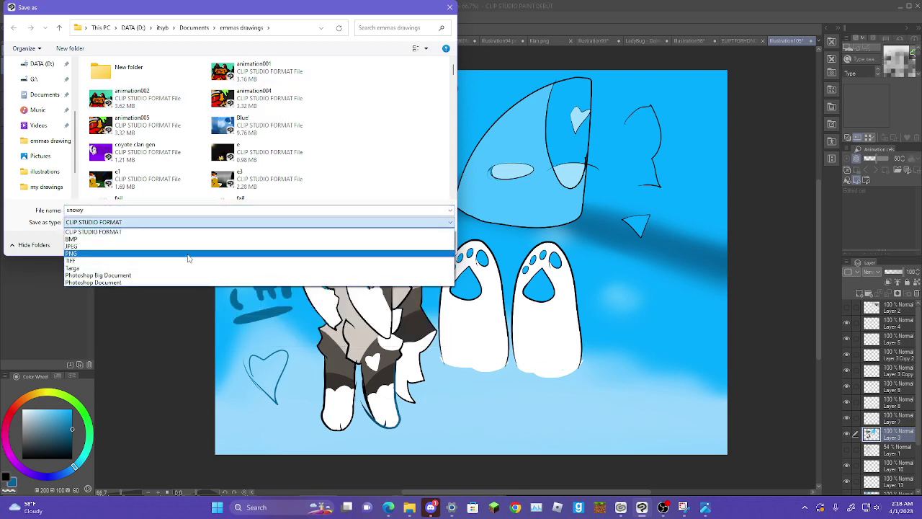
left_click(189, 258)
left_click(379, 244)
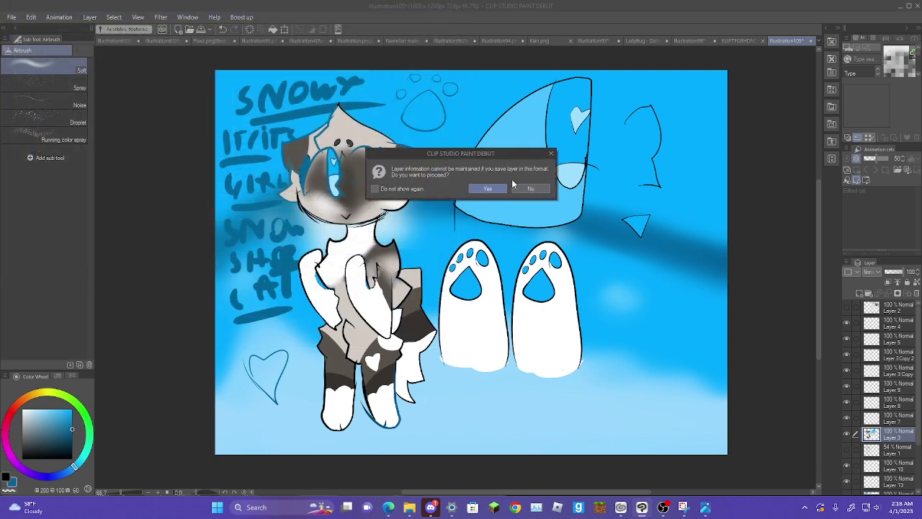
left_click(488, 188)
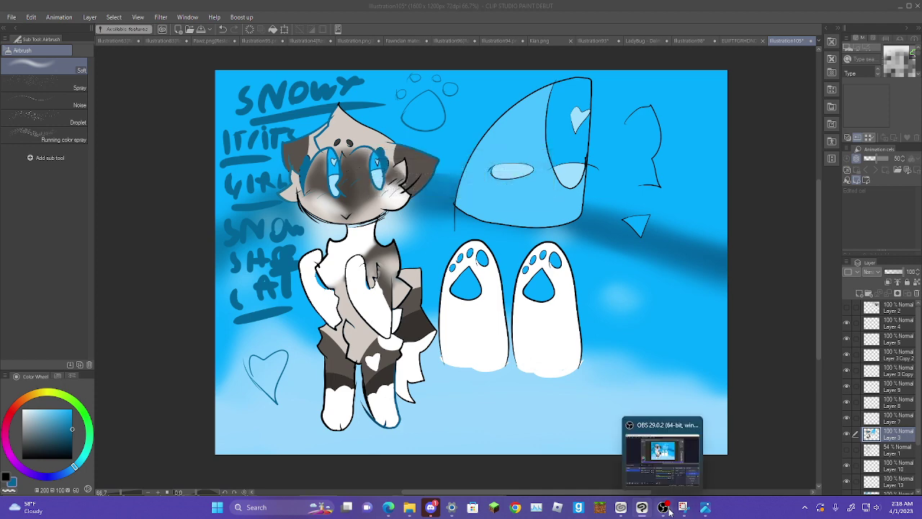